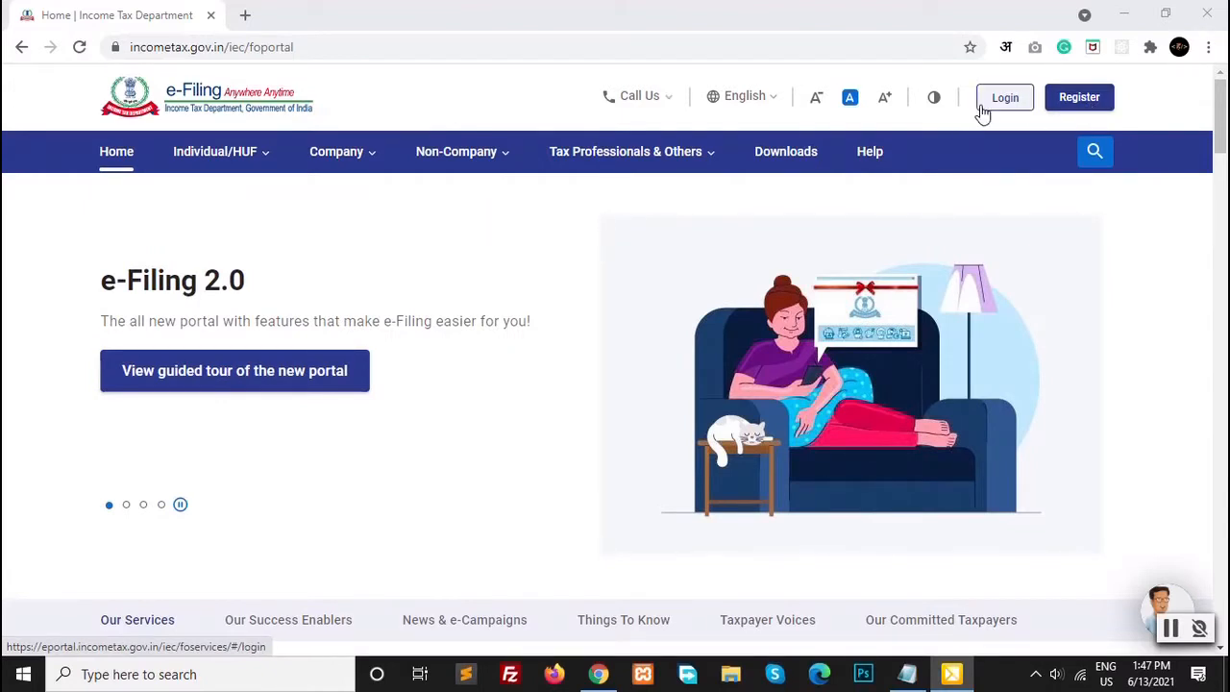
Step: Look over the new account registration page, then return to the portal home page
{"action": "left_click", "coordinate": [1097, 111]}
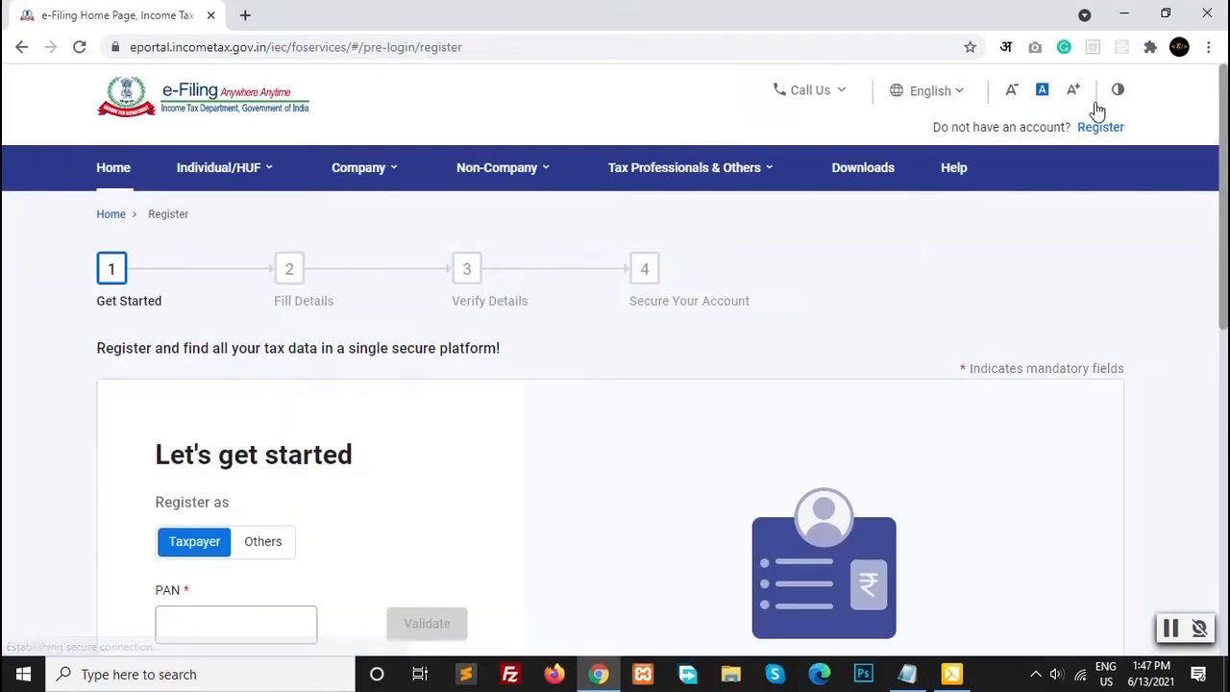
{"action": "scroll", "coordinate": [62, 336], "scroll_direction": "down", "scroll_amount": 2}
{"action": "scroll", "coordinate": [4, 354], "scroll_direction": "up", "scroll_amount": 2}
{"action": "scroll", "coordinate": [42, 333], "scroll_direction": "down", "scroll_amount": 1}
{"action": "scroll", "coordinate": [42, 334], "scroll_direction": "up", "scroll_amount": 1}
{"action": "scroll", "coordinate": [182, 571], "scroll_direction": "down", "scroll_amount": 3}
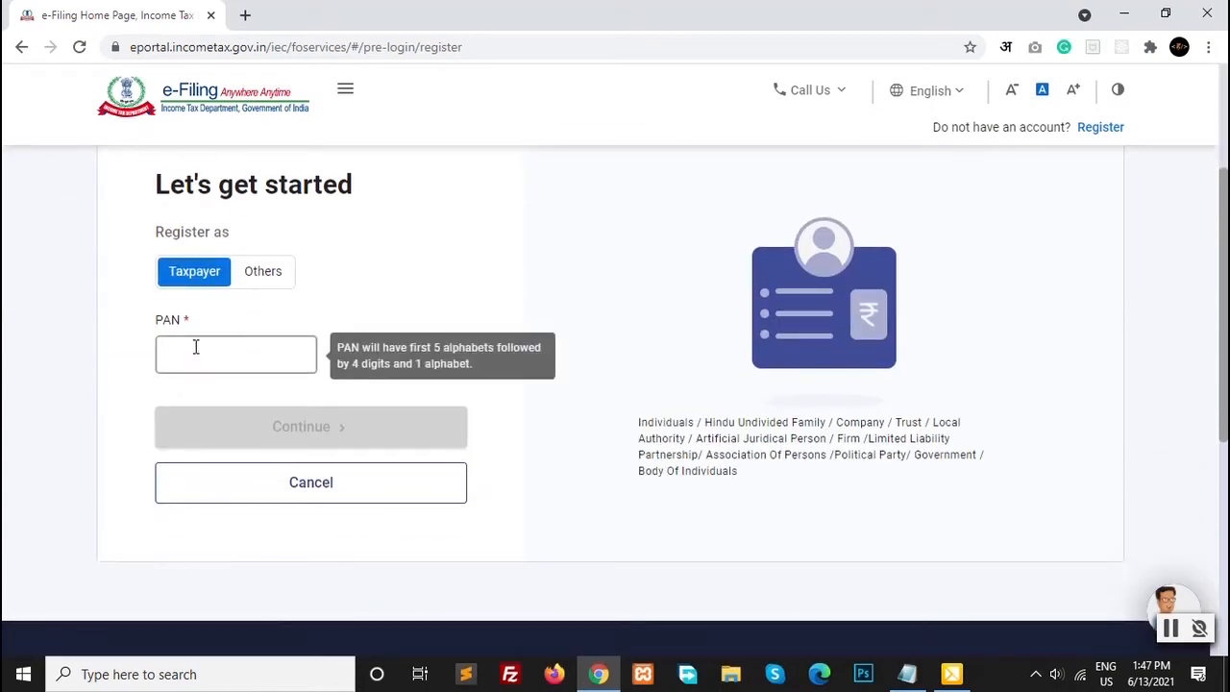
{"action": "scroll", "coordinate": [105, 345], "scroll_direction": "up", "scroll_amount": 2}
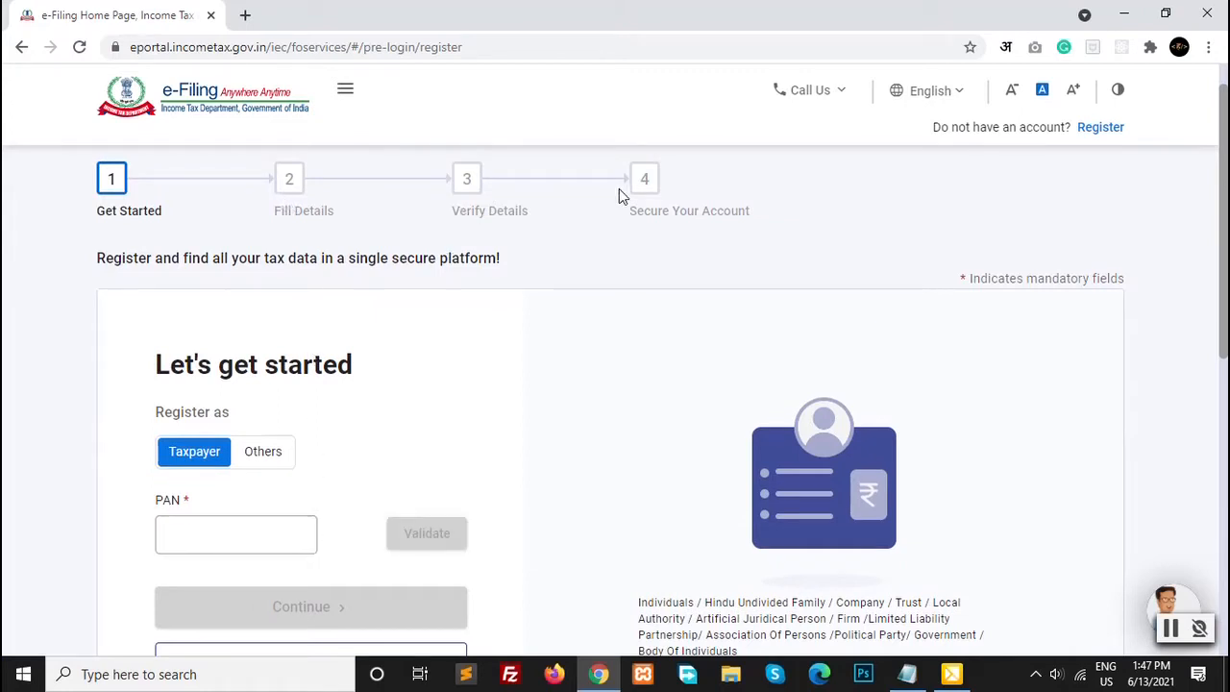
{"action": "scroll", "coordinate": [571, 360], "scroll_direction": "down", "scroll_amount": 1}
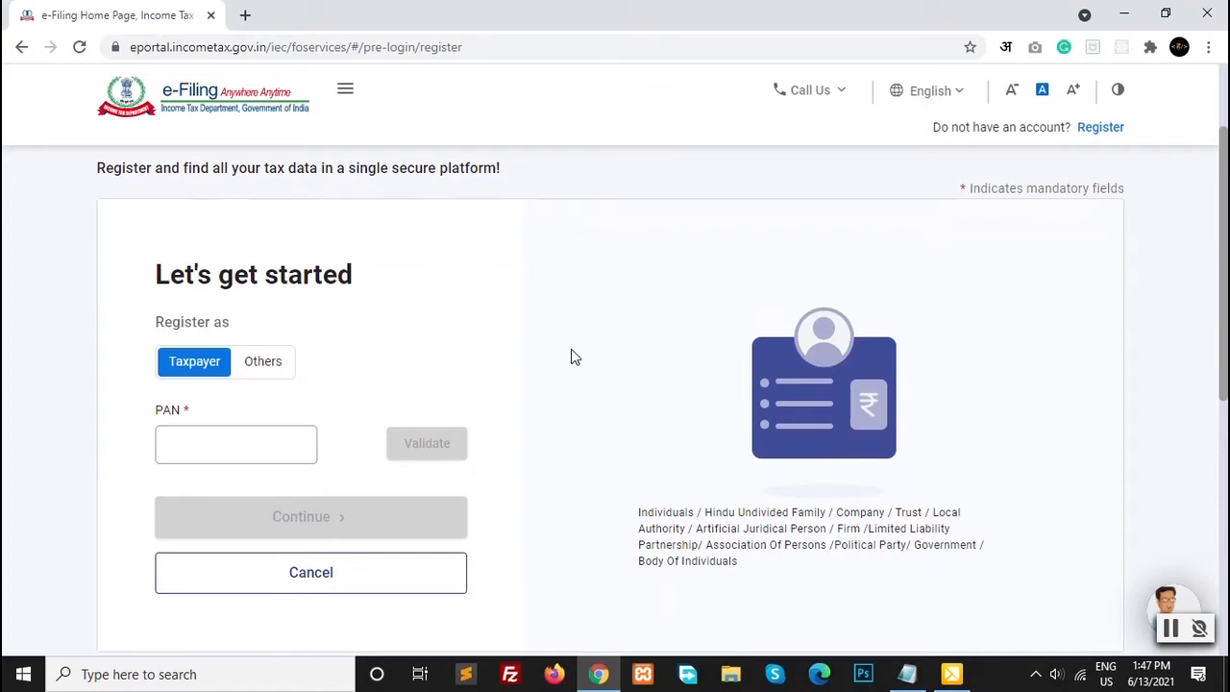
{"action": "scroll", "coordinate": [491, 376], "scroll_direction": "up", "scroll_amount": 1}
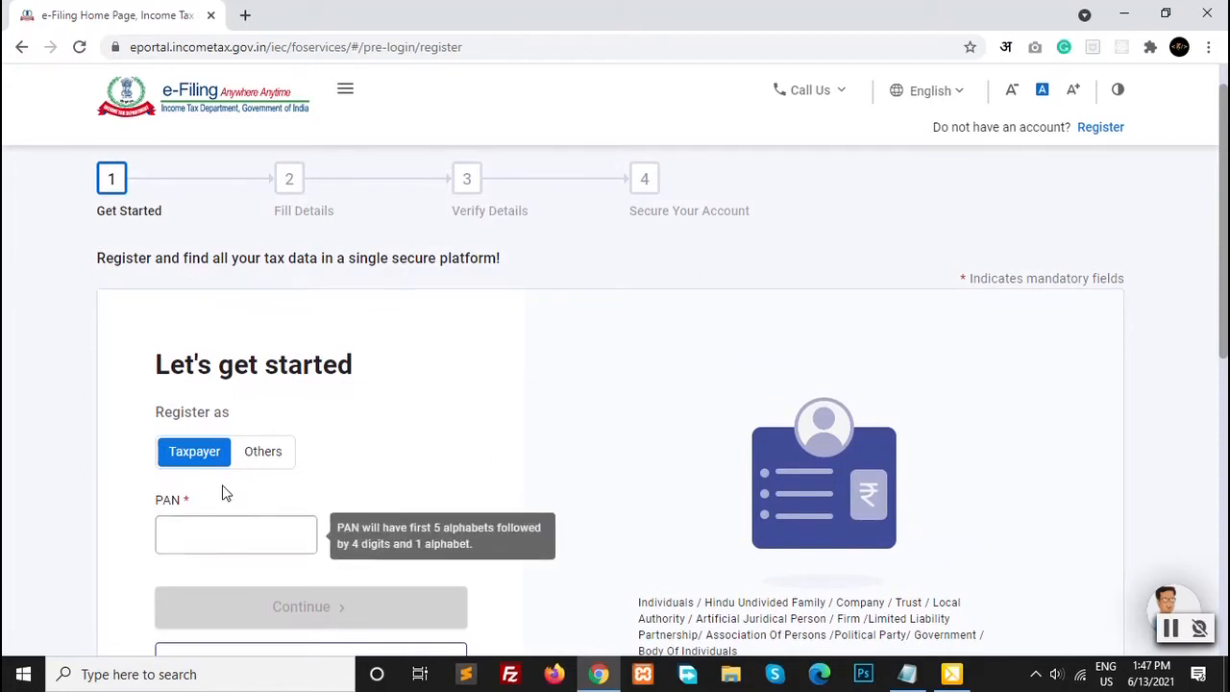
{"action": "scroll", "coordinate": [807, 411], "scroll_direction": "up", "scroll_amount": 1}
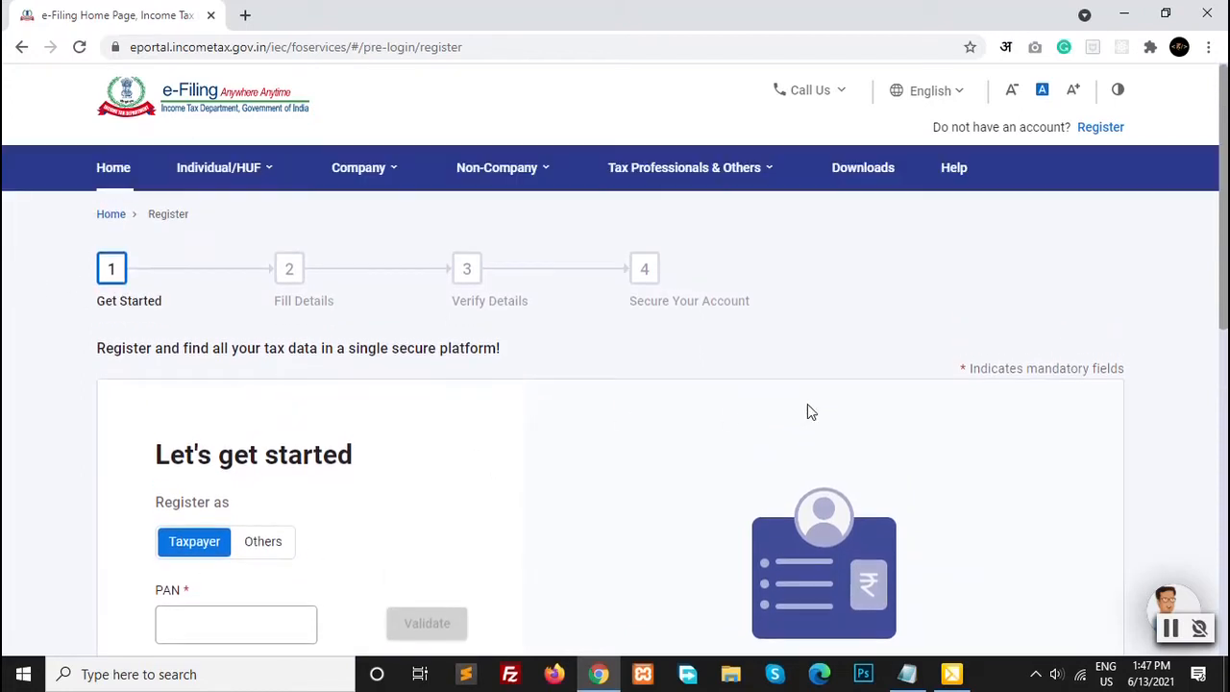
{"action": "left_click", "coordinate": [210, 112]}
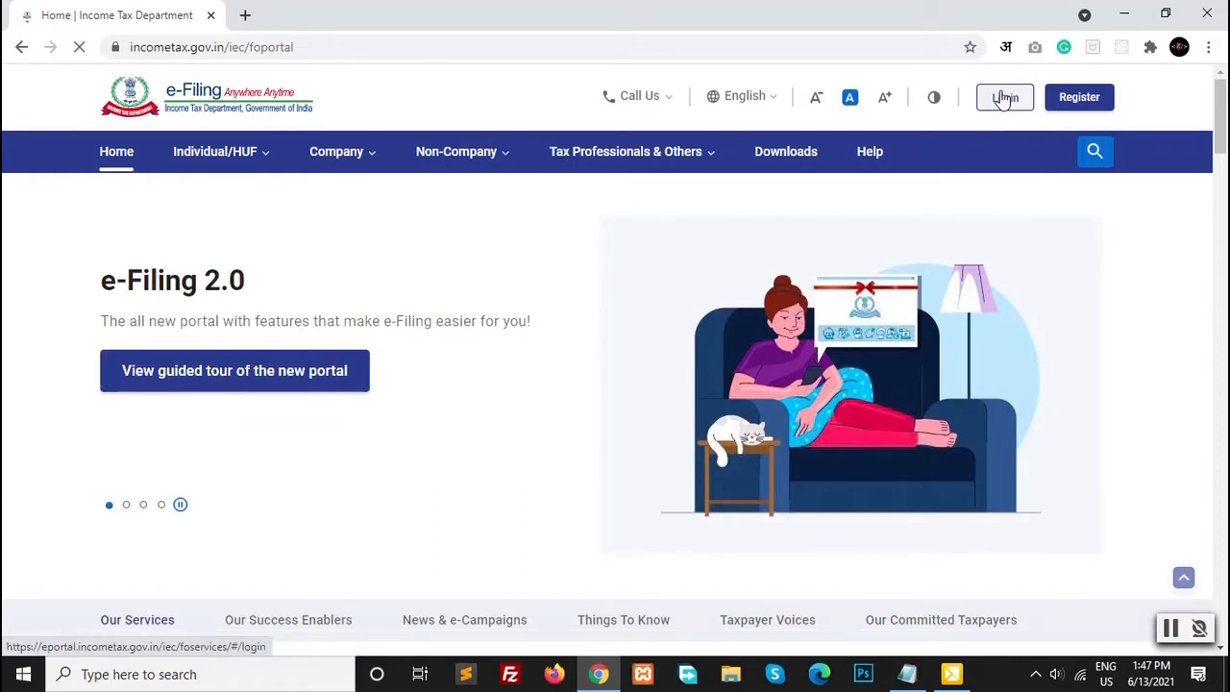
Step: On the login page, enter the taxpayer's PAN as User ID and continue
{"action": "left_click", "coordinate": [1002, 99]}
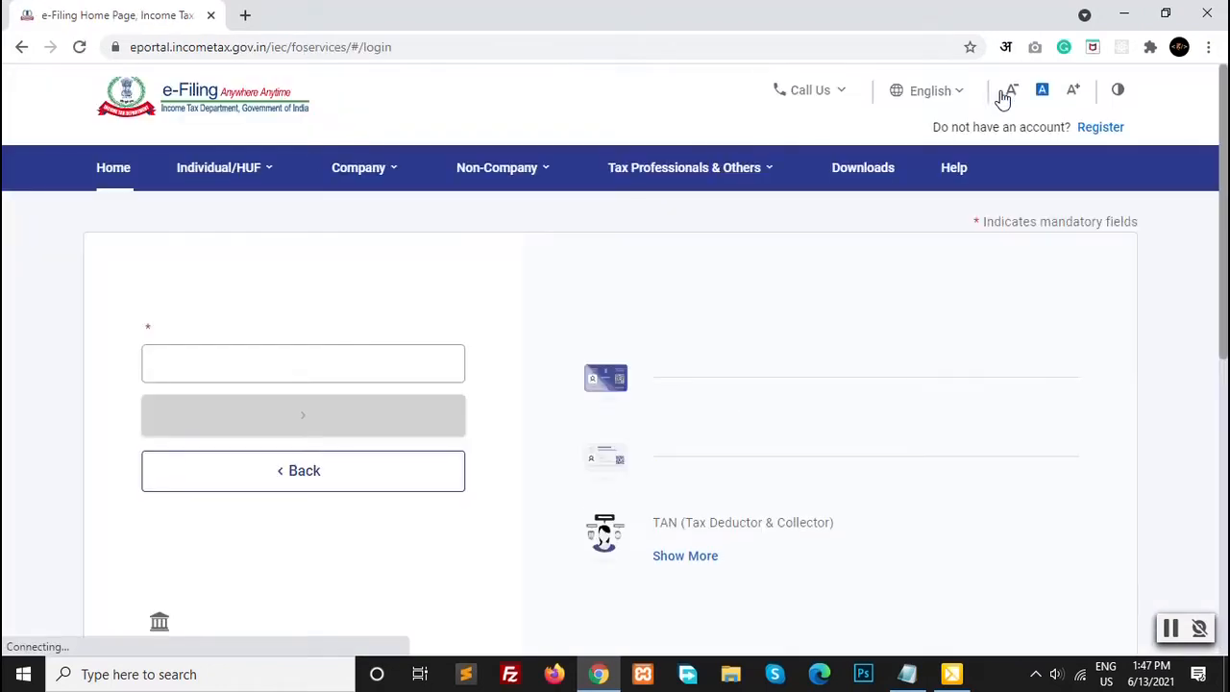
{"action": "left_click", "coordinate": [192, 402]}
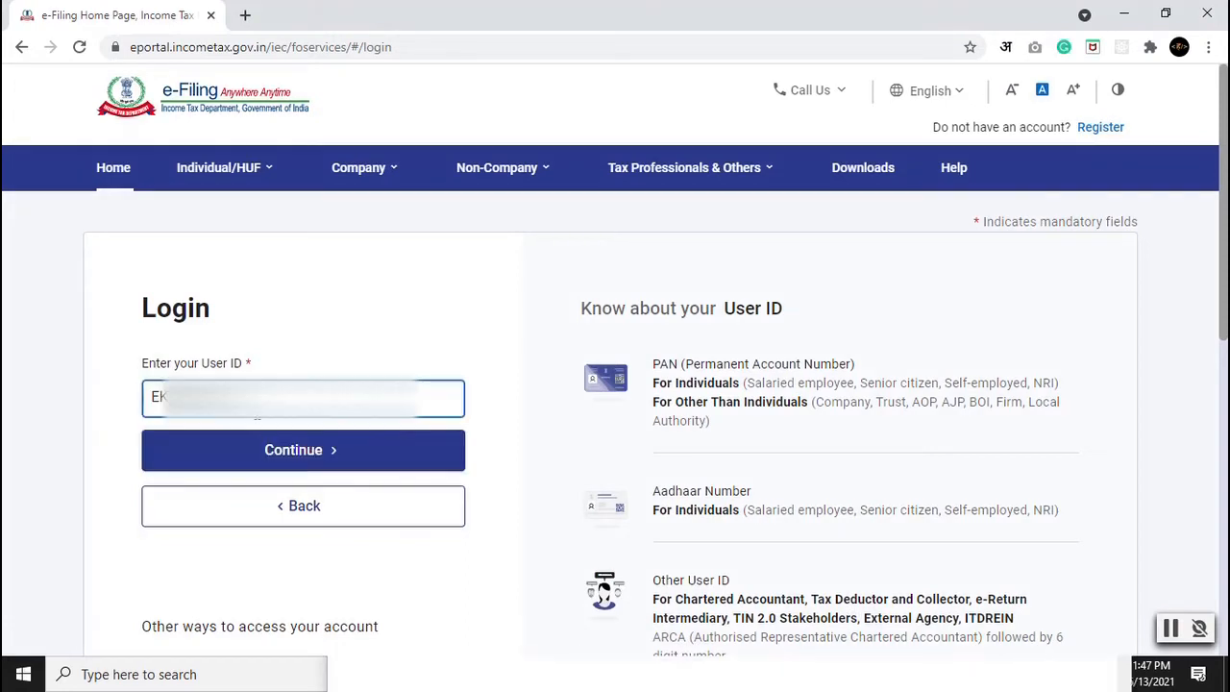
{"action": "left_click", "coordinate": [301, 457]}
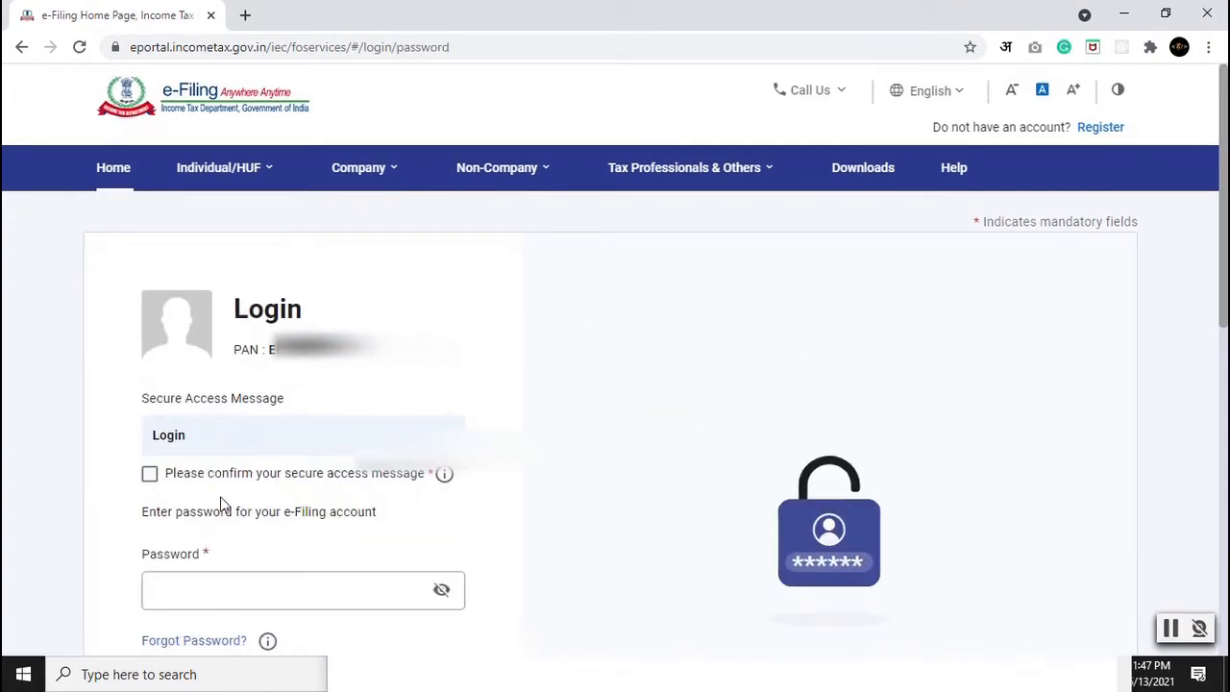
Step: Confirm the secure access message, enter the account password and sign in
{"action": "left_click", "coordinate": [198, 476]}
{"action": "left_click", "coordinate": [204, 591]}
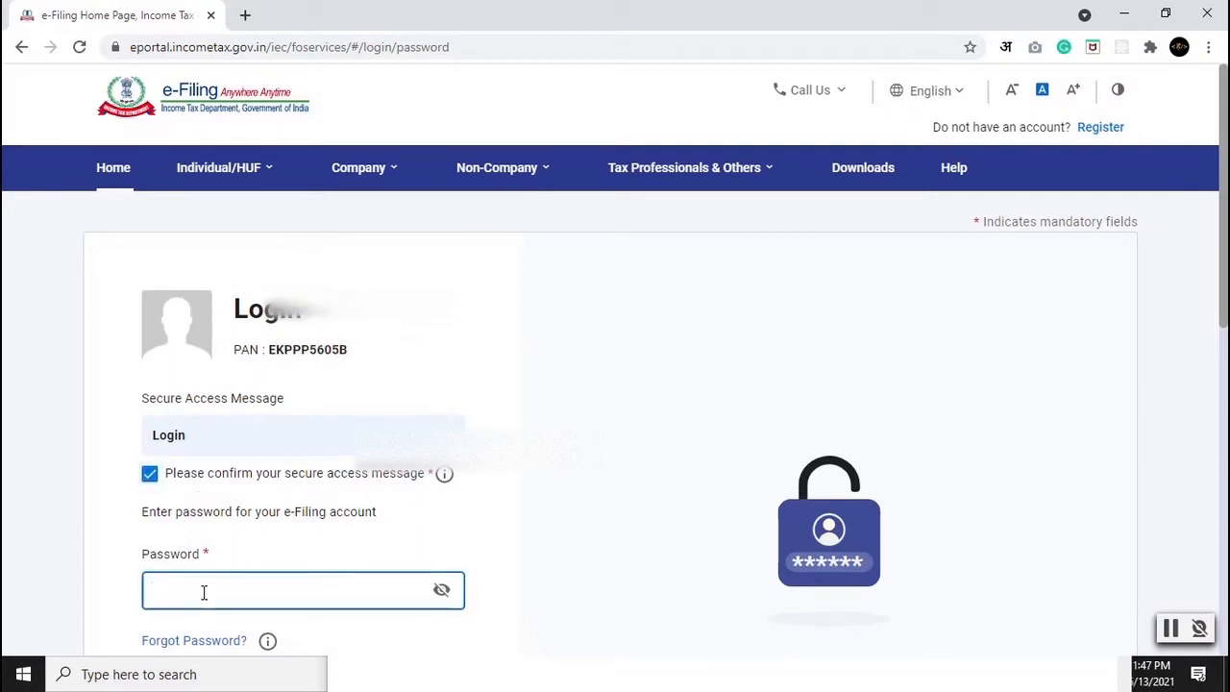
{"action": "type", "text": "••••••••"}
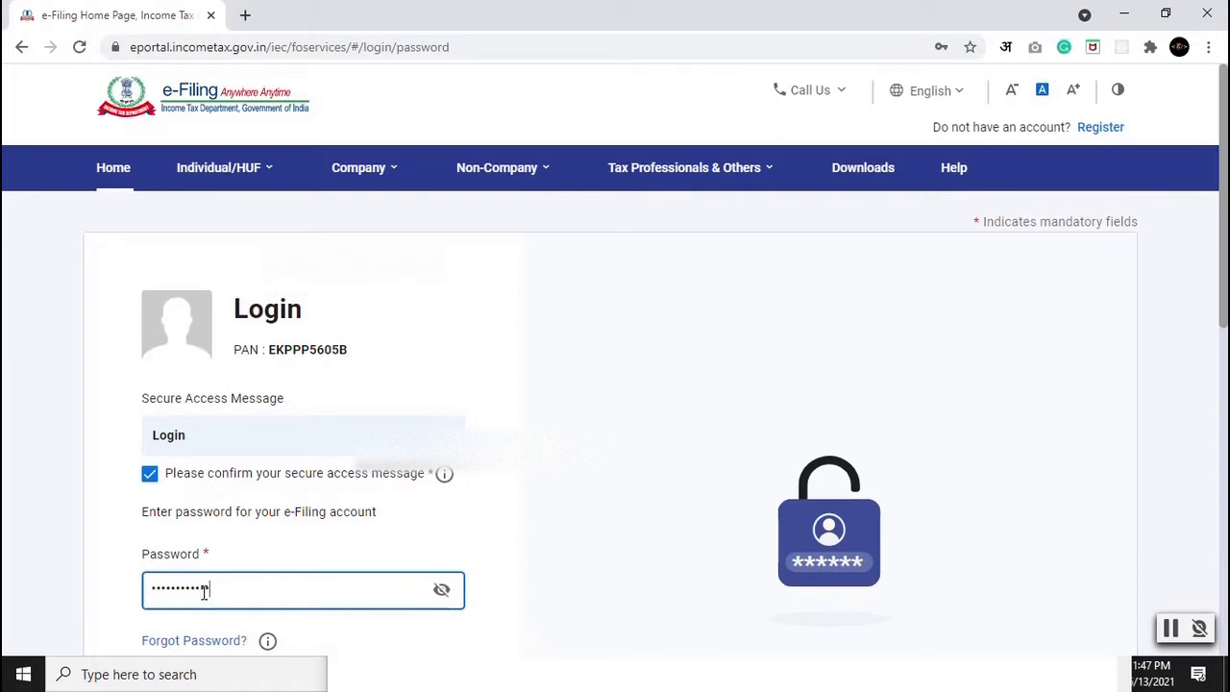
{"action": "scroll", "coordinate": [204, 591], "scroll_direction": "down", "scroll_amount": 2}
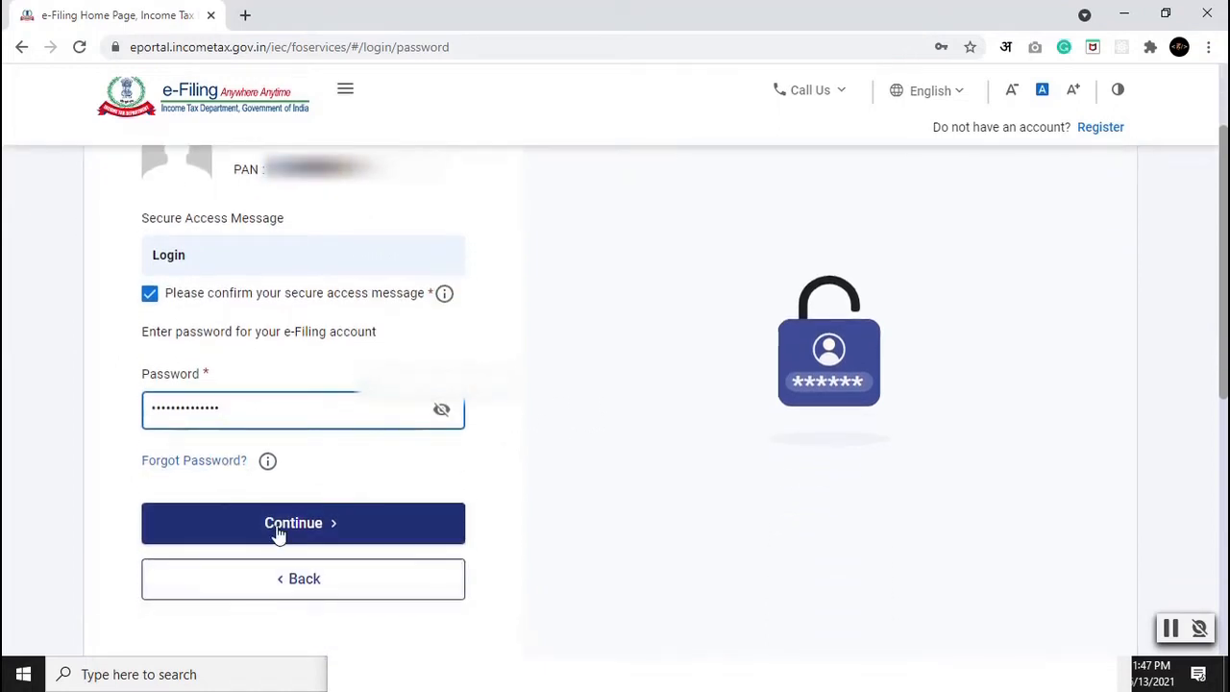
{"action": "scroll", "coordinate": [275, 535], "scroll_direction": "up", "scroll_amount": 1}
{"action": "scroll", "coordinate": [279, 535], "scroll_direction": "up", "scroll_amount": 1}
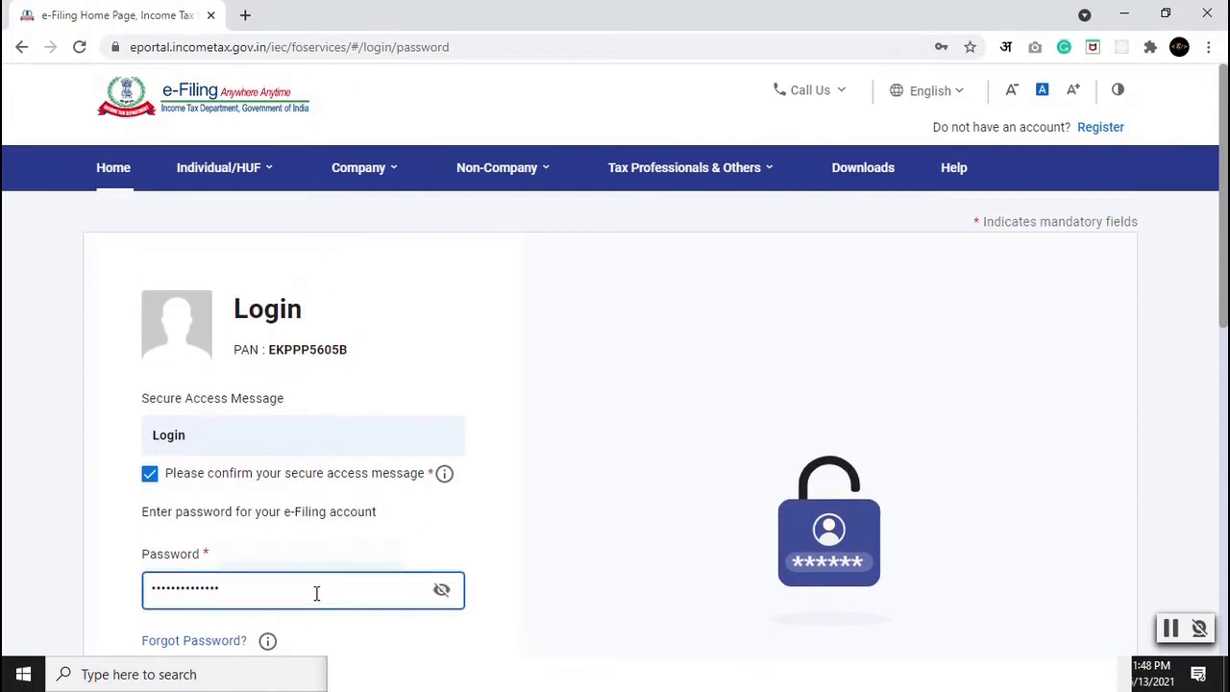
{"action": "scroll", "coordinate": [376, 544], "scroll_direction": "down", "scroll_amount": 5}
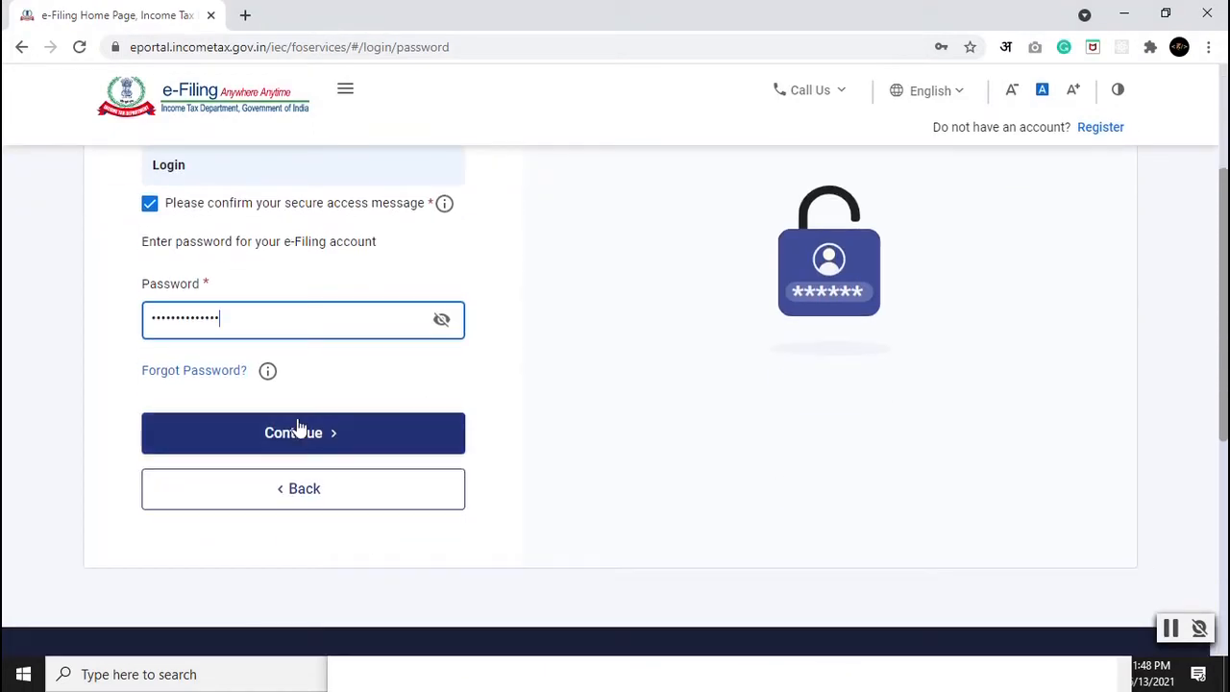
{"action": "left_click", "coordinate": [298, 437]}
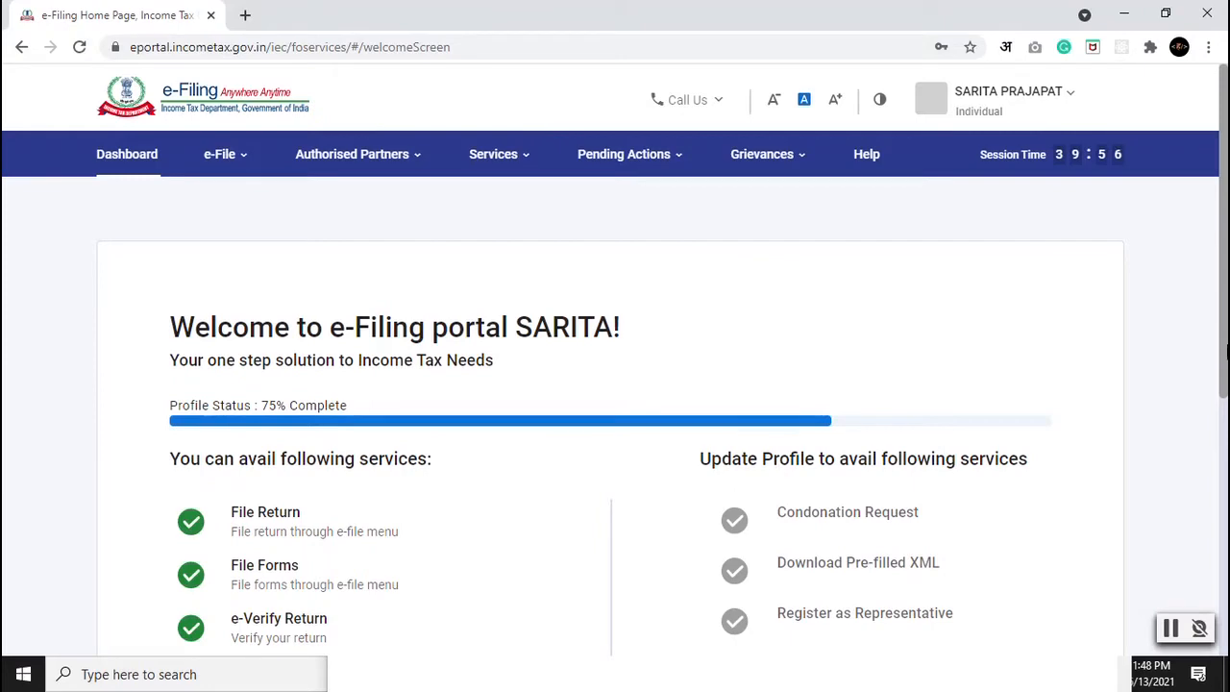
Step: Skip the profile update on the welcome screen to reach the Dashboard
{"action": "scroll", "coordinate": [1226, 404], "scroll_direction": "down", "scroll_amount": 2}
{"action": "scroll", "coordinate": [1226, 404], "scroll_direction": "down", "scroll_amount": 2}
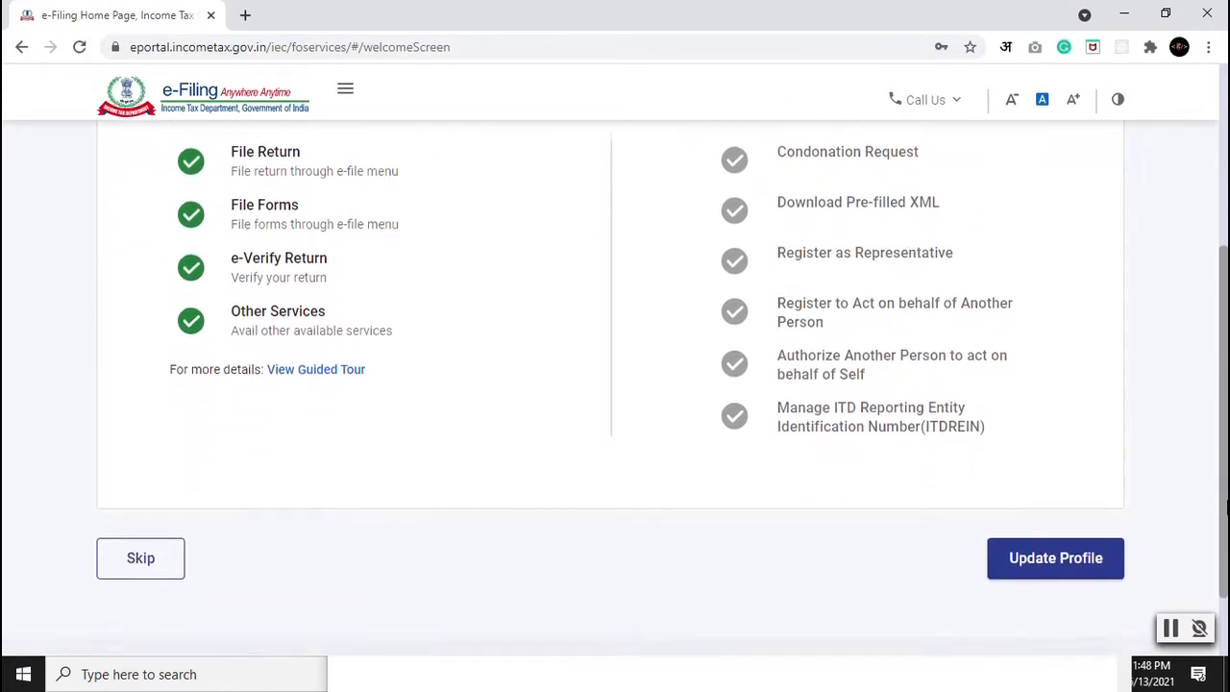
{"action": "left_click", "coordinate": [150, 550]}
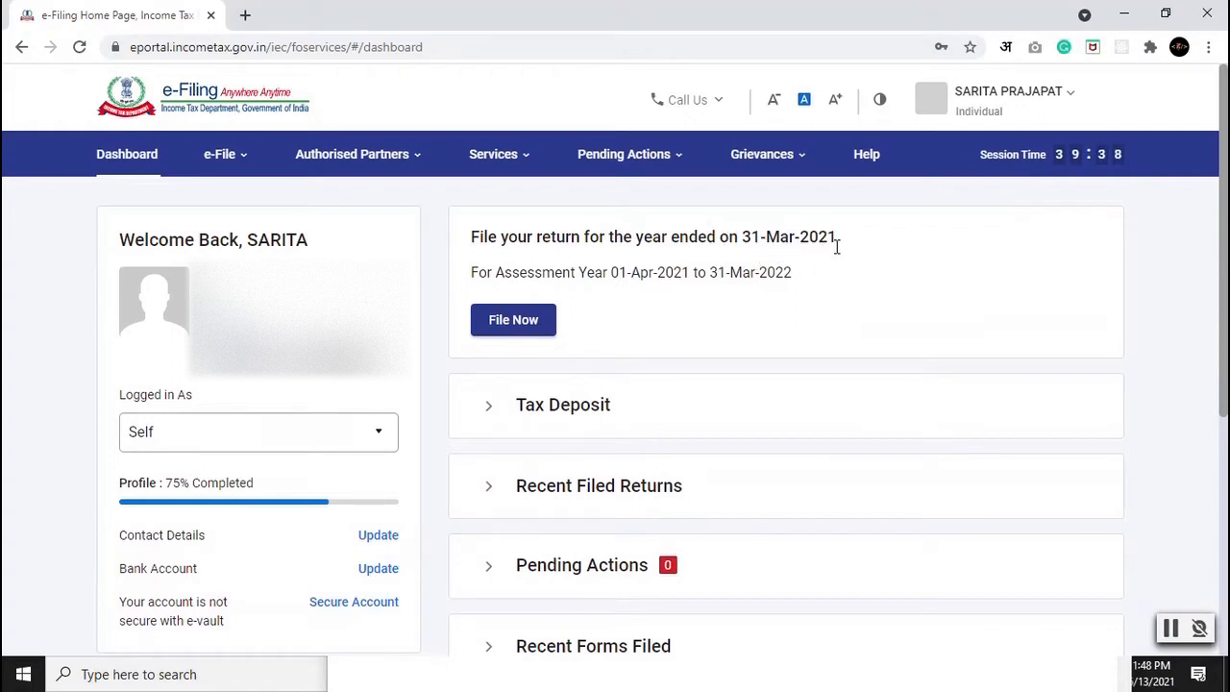
Step: Choose File Now for assessment year 2021-22 (Current A.Y.) with Online filing mode
{"action": "left_click", "coordinate": [509, 331]}
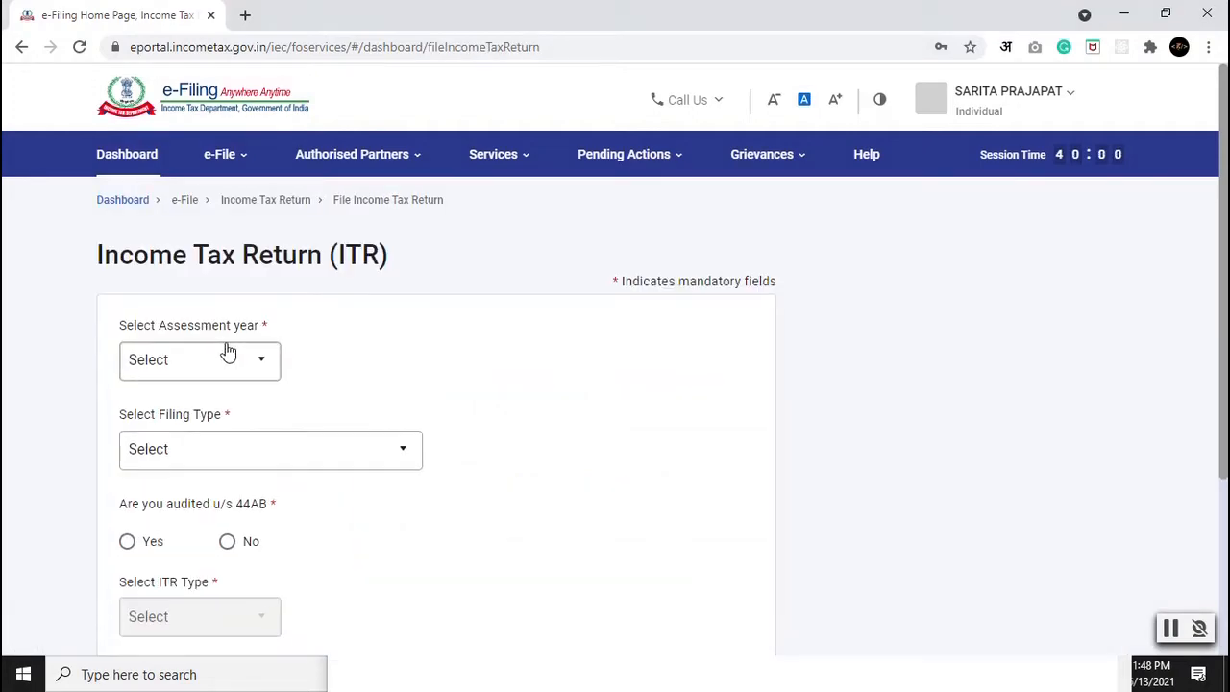
{"action": "left_click", "coordinate": [206, 360]}
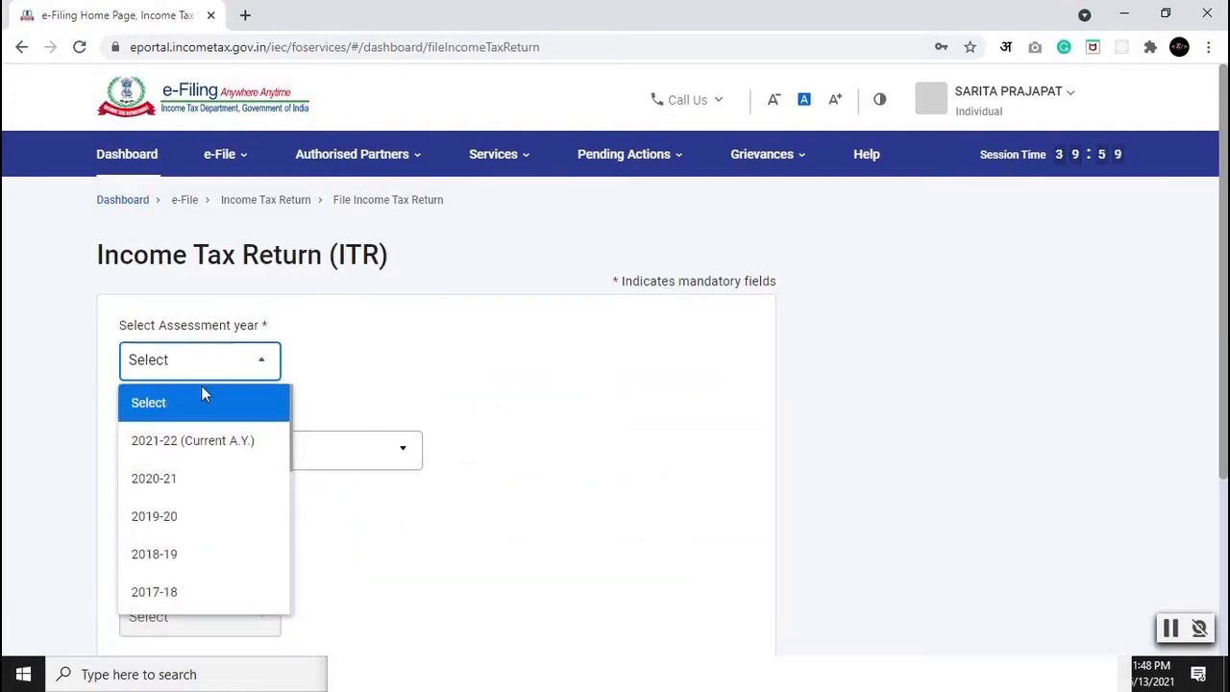
{"action": "left_click", "coordinate": [182, 445]}
{"action": "scroll", "coordinate": [355, 484], "scroll_direction": "down", "scroll_amount": 1}
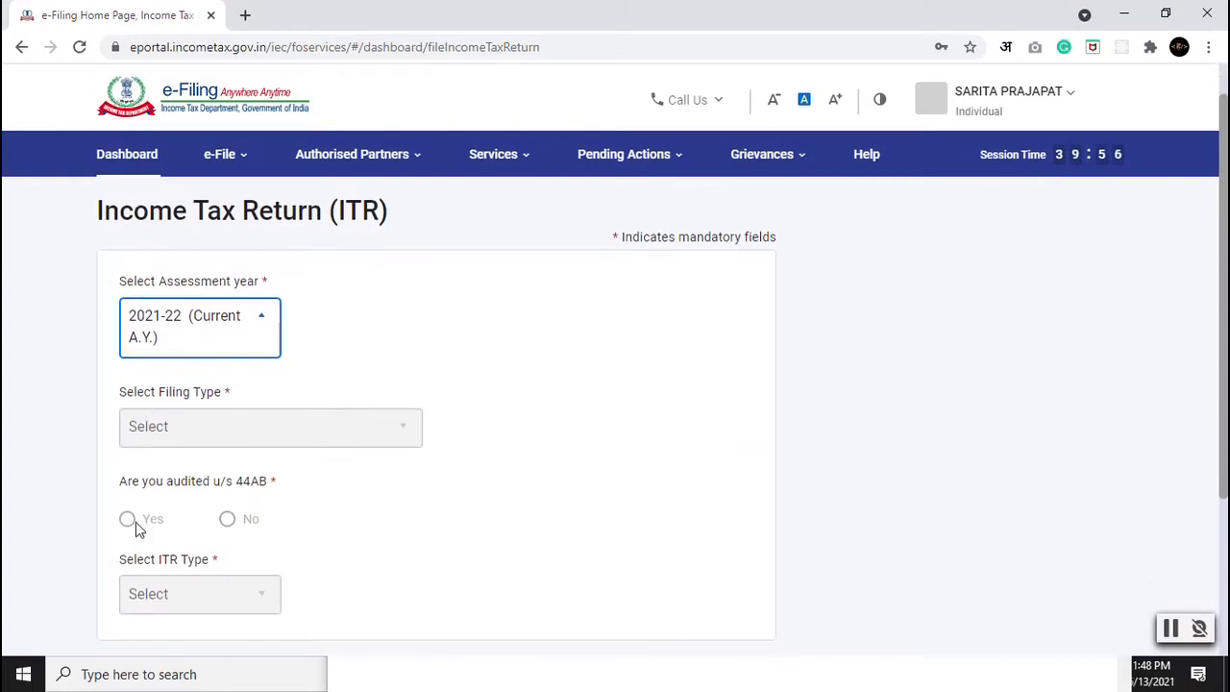
{"action": "scroll", "coordinate": [184, 589], "scroll_direction": "down", "scroll_amount": 2}
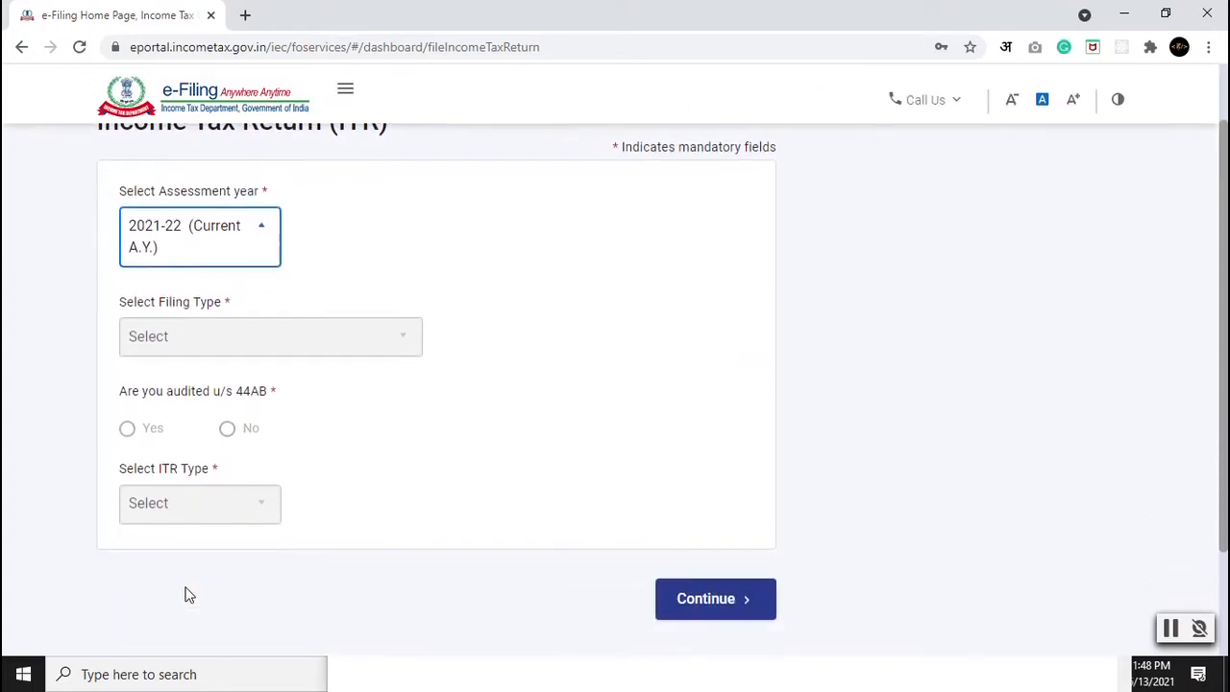
{"action": "left_click", "coordinate": [729, 613]}
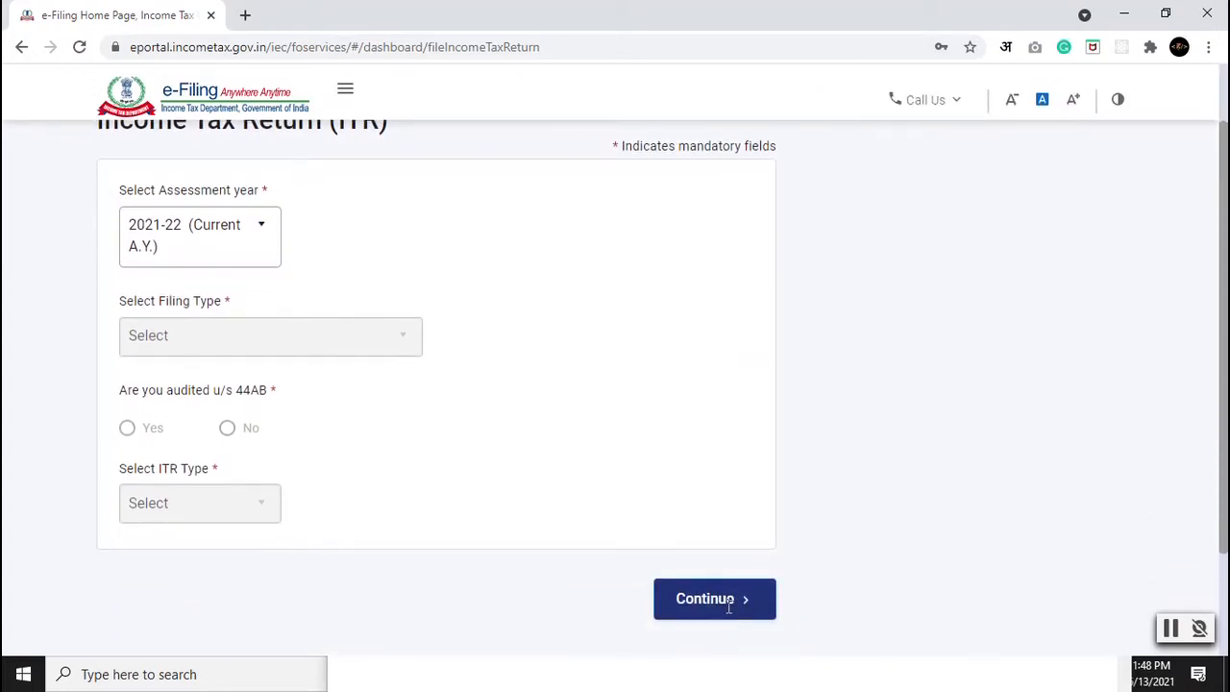
{"action": "left_click", "coordinate": [142, 367]}
{"action": "left_click", "coordinate": [187, 474]}
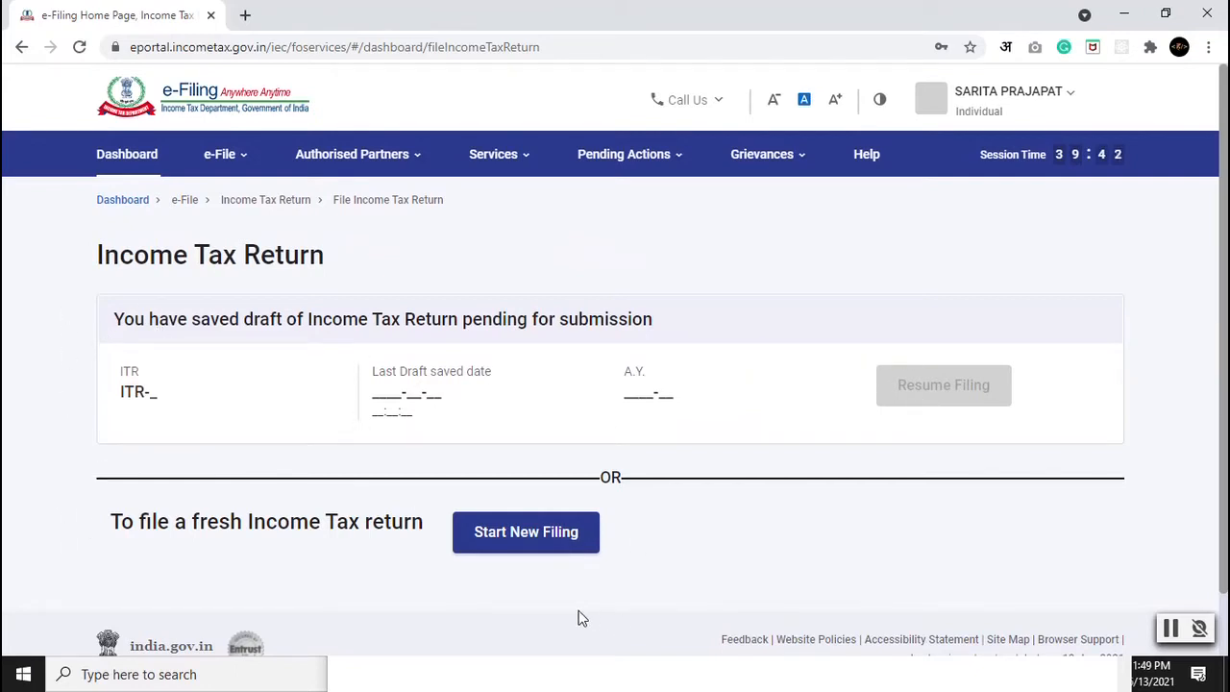
Step: Start a new filing with Individual status and proceed with the ITR - 1 form
{"action": "left_click", "coordinate": [501, 544]}
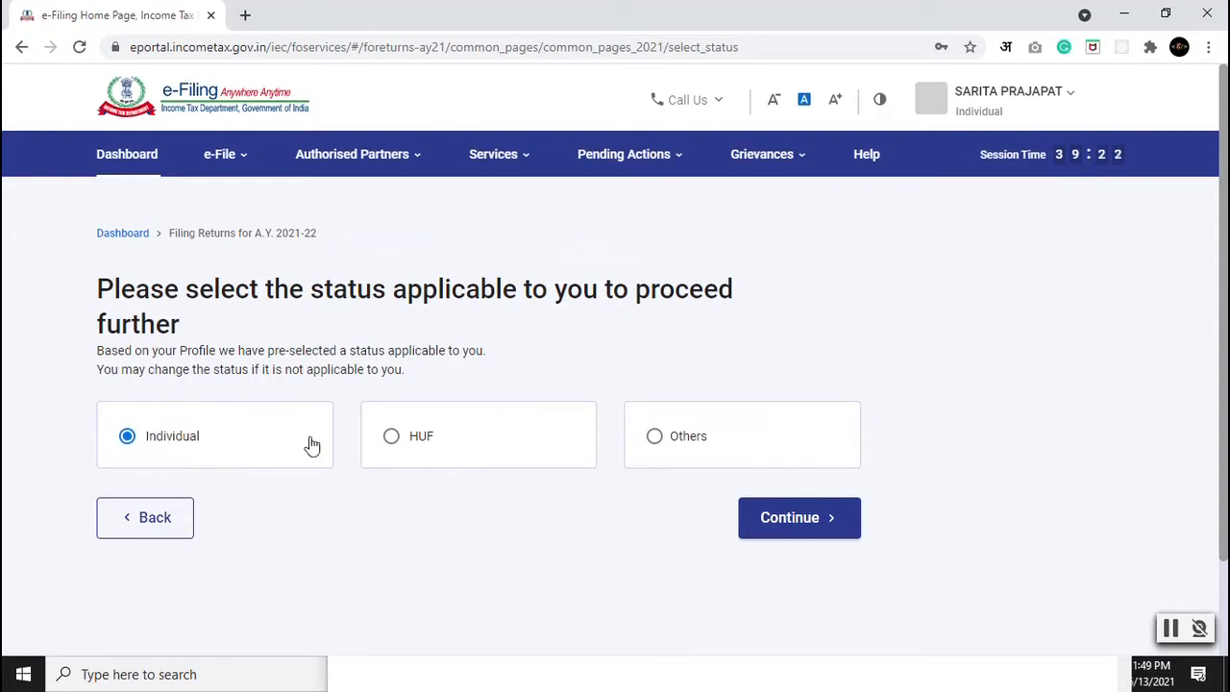
{"action": "left_click", "coordinate": [821, 535]}
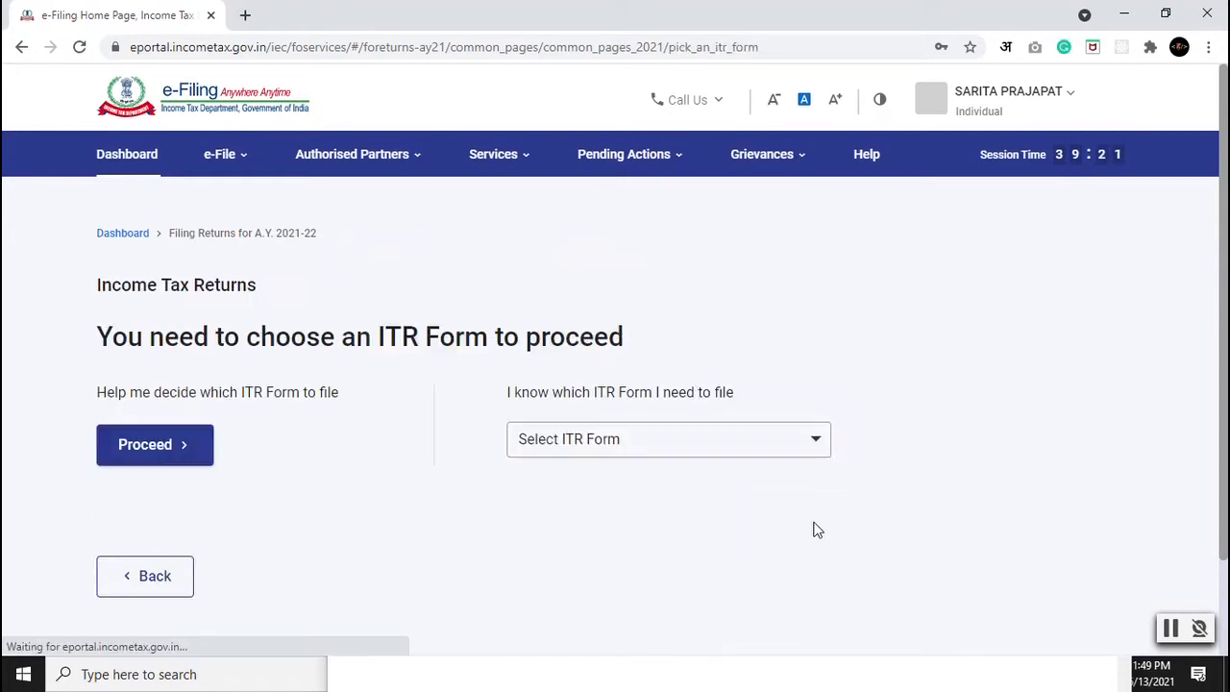
{"action": "left_click", "coordinate": [560, 446]}
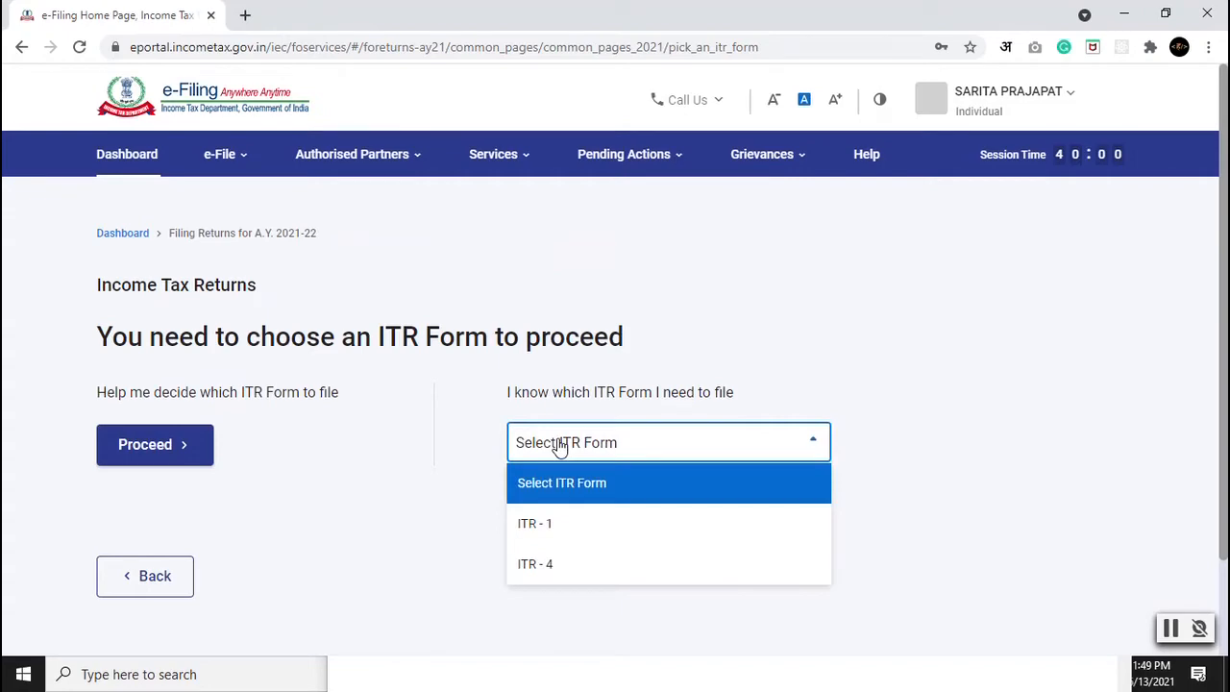
{"action": "left_click", "coordinate": [553, 530]}
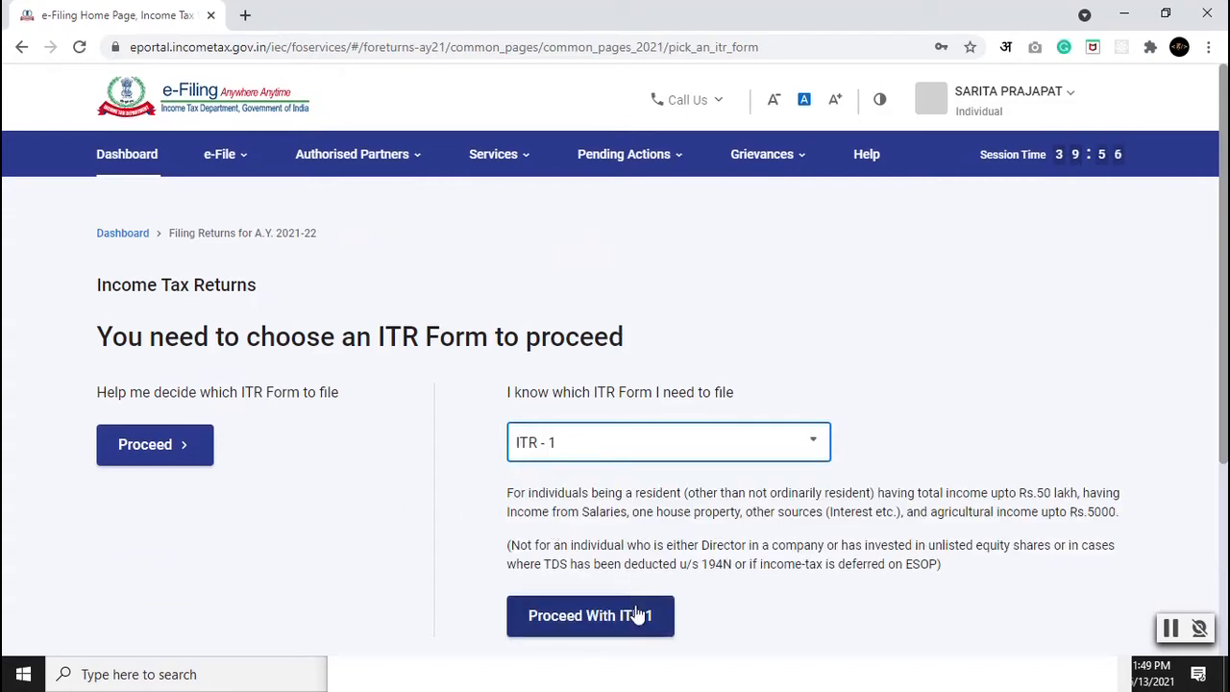
{"action": "scroll", "coordinate": [585, 505], "scroll_direction": "down", "scroll_amount": 3}
{"action": "left_click", "coordinate": [580, 337]}
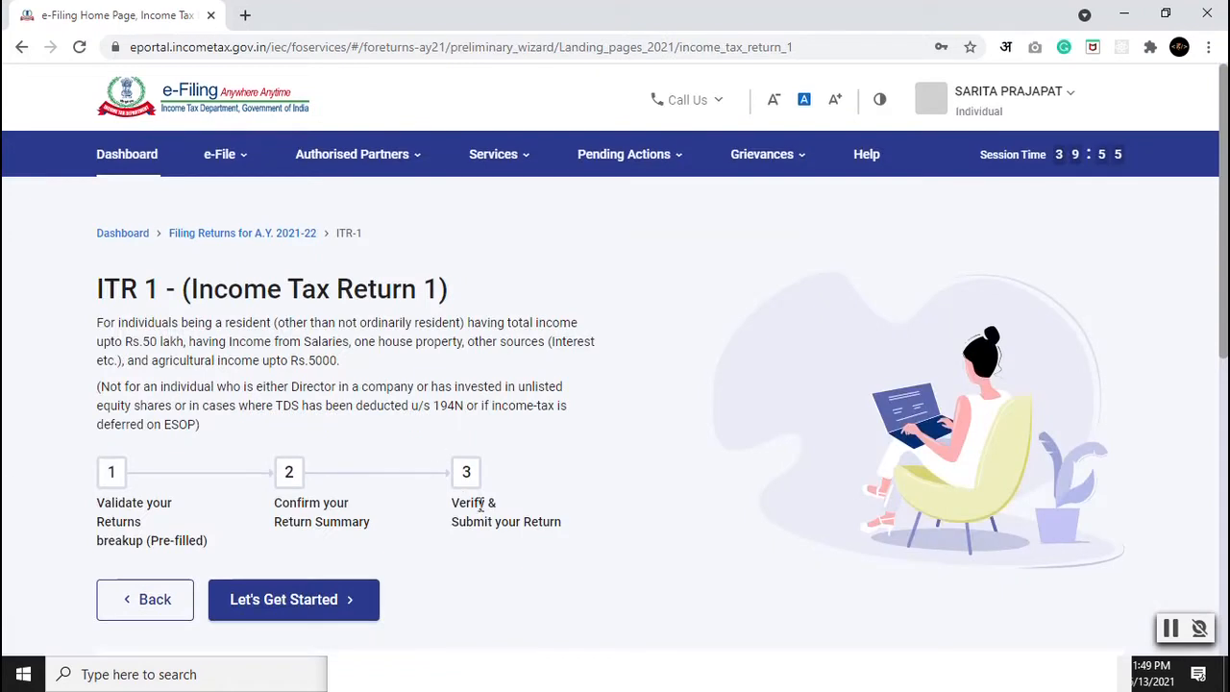
Step: Begin the ITR-1 filing steps and tick Others as the reason for filing
{"action": "scroll", "coordinate": [84, 304], "scroll_direction": "down", "scroll_amount": 3}
{"action": "scroll", "coordinate": [57, 409], "scroll_direction": "up", "scroll_amount": 3}
{"action": "left_click", "coordinate": [288, 600]}
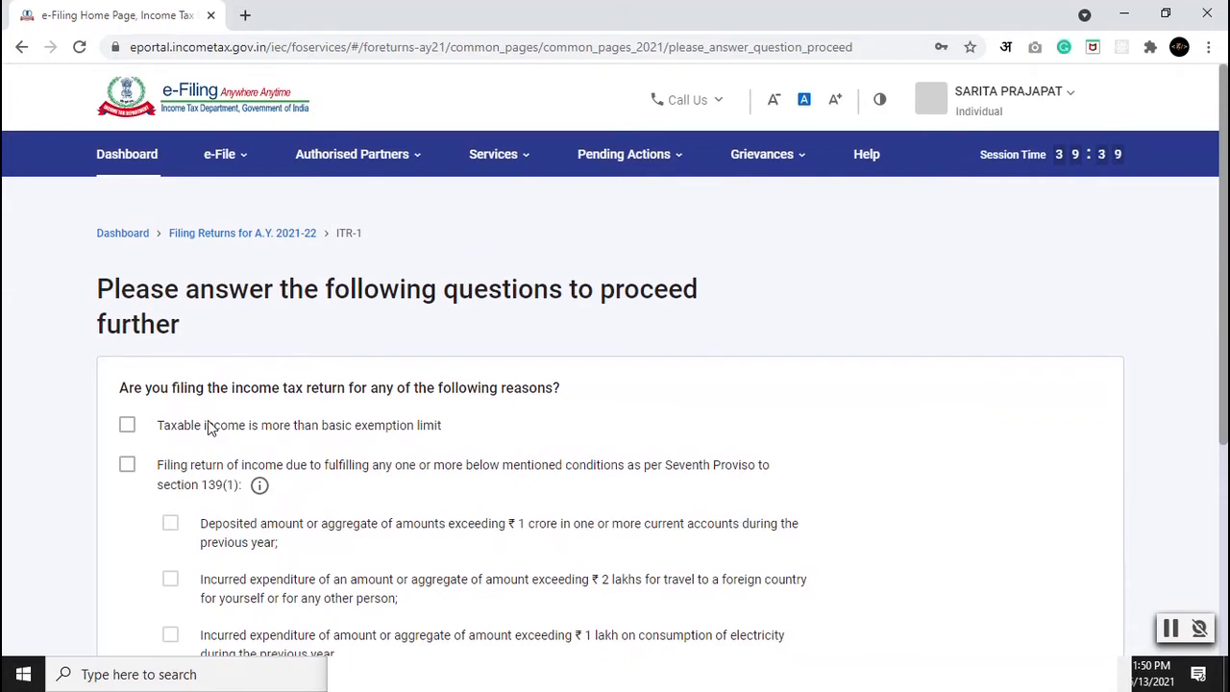
{"action": "scroll", "coordinate": [207, 425], "scroll_direction": "down", "scroll_amount": 3}
{"action": "left_click", "coordinate": [125, 425]}
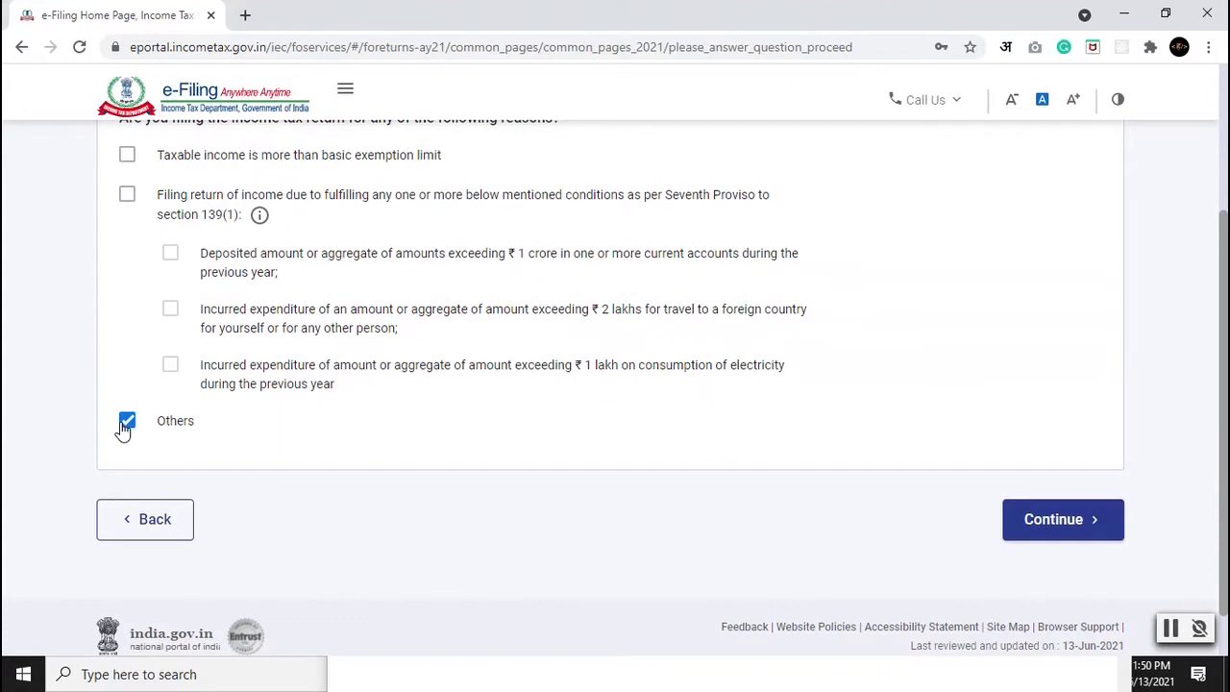
{"action": "scroll", "coordinate": [1059, 529], "scroll_direction": "up", "scroll_amount": 1}
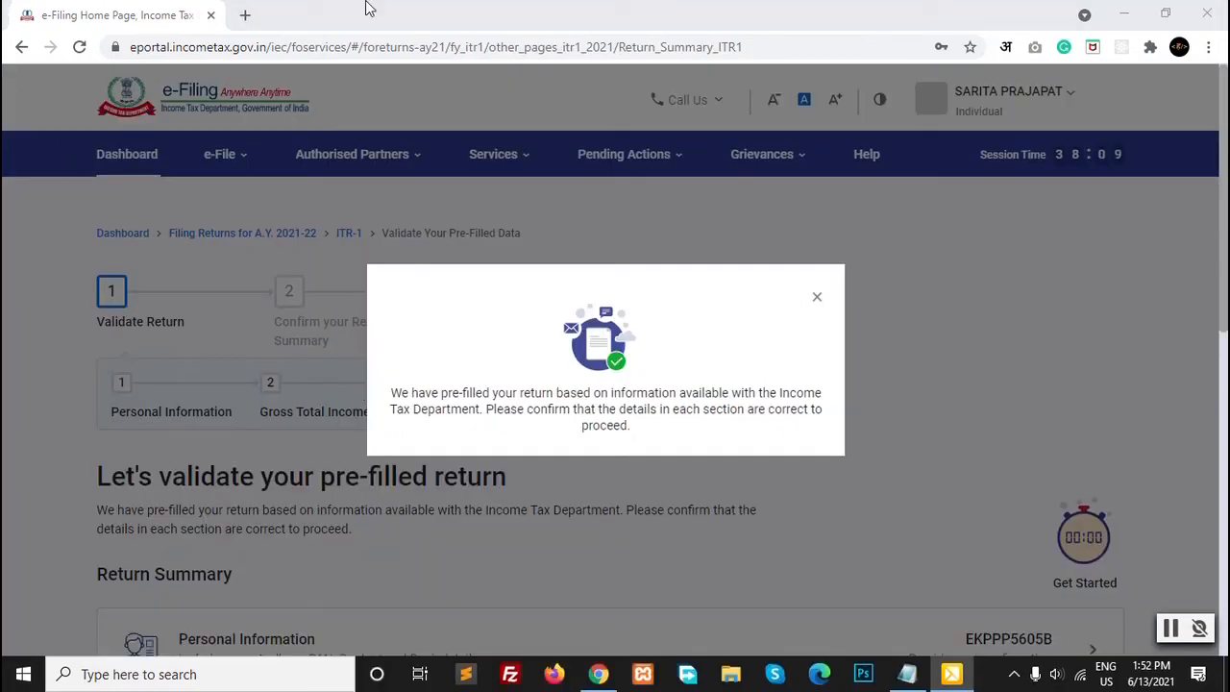
Step: Dismiss the pre-filled return notice on the Return Summary page
{"action": "left_click", "coordinate": [817, 299]}
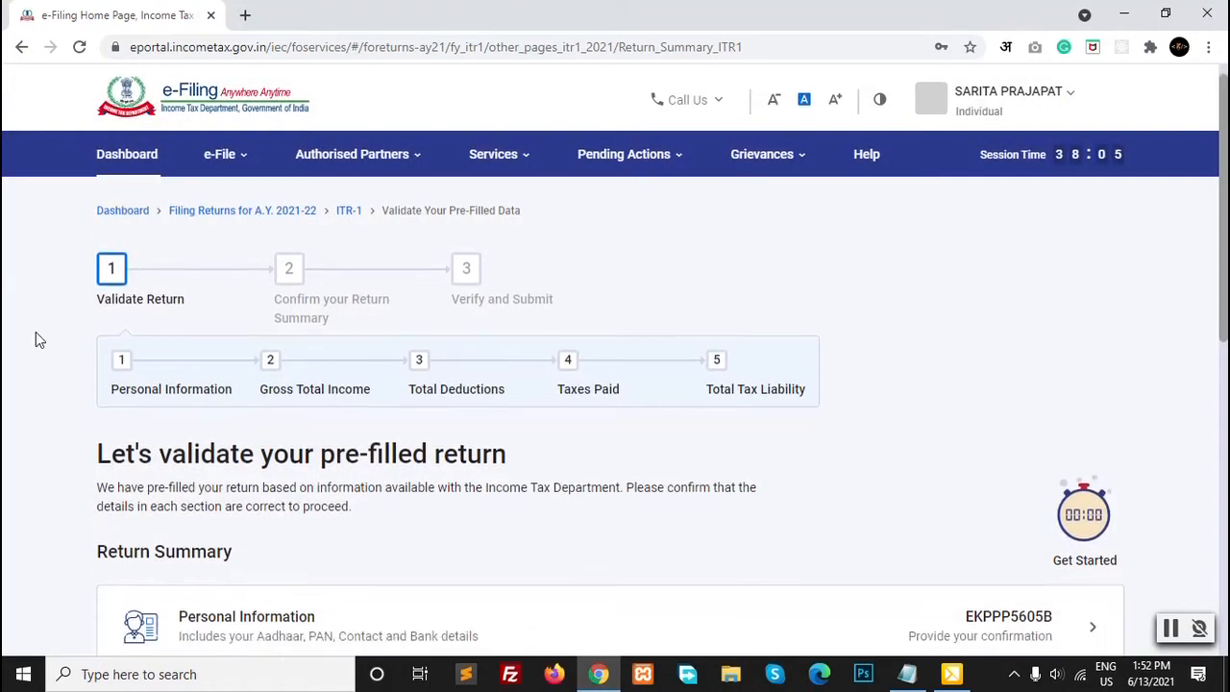
{"action": "scroll", "coordinate": [36, 334], "scroll_direction": "down", "scroll_amount": 2}
{"action": "scroll", "coordinate": [222, 533], "scroll_direction": "down", "scroll_amount": 1}
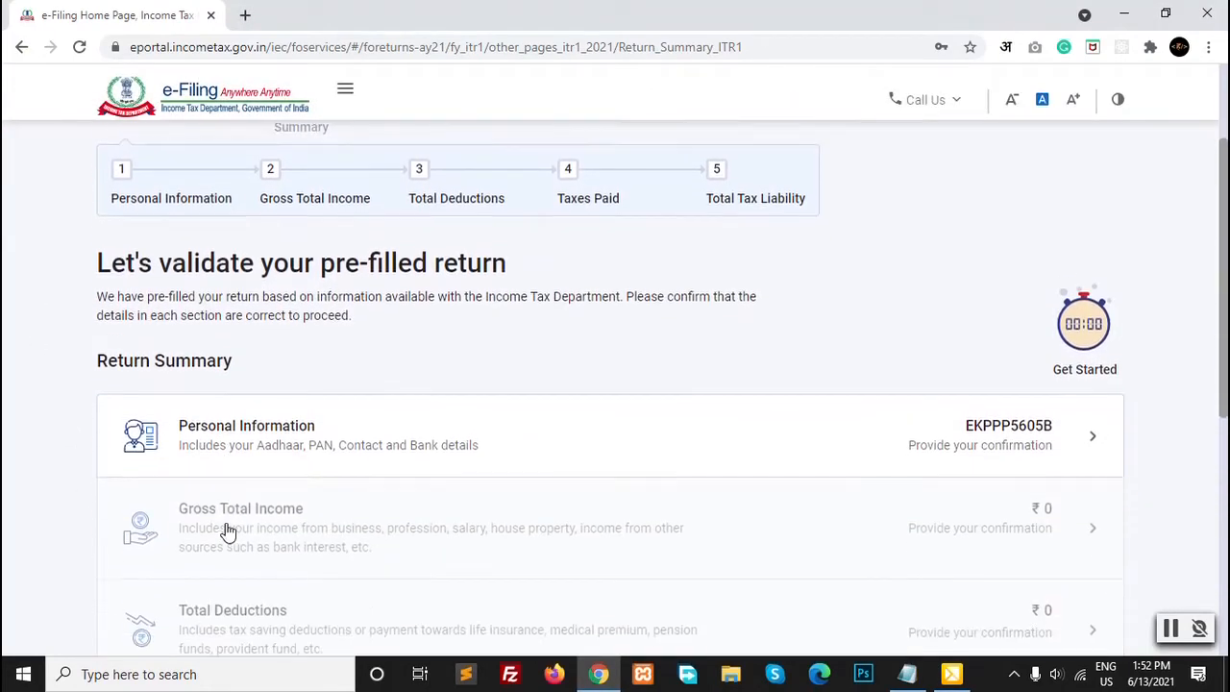
{"action": "scroll", "coordinate": [258, 541], "scroll_direction": "down", "scroll_amount": 3}
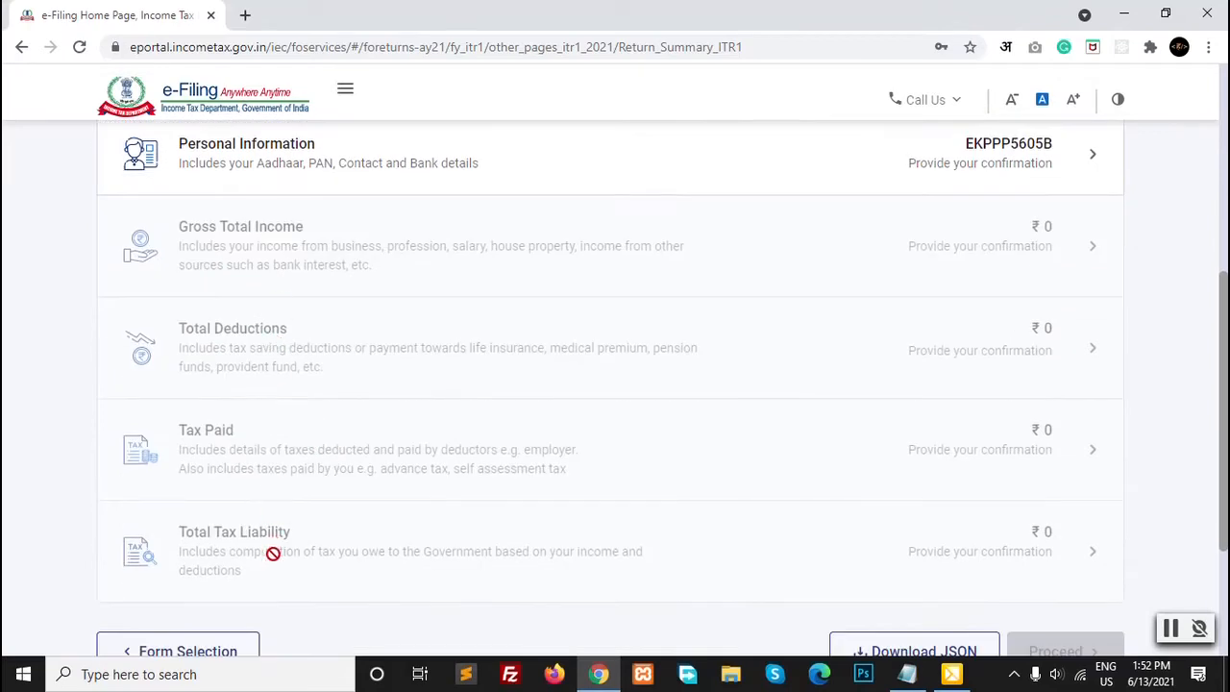
{"action": "scroll", "coordinate": [275, 552], "scroll_direction": "up", "scroll_amount": 2}
{"action": "scroll", "coordinate": [271, 561], "scroll_direction": "up", "scroll_amount": 1}
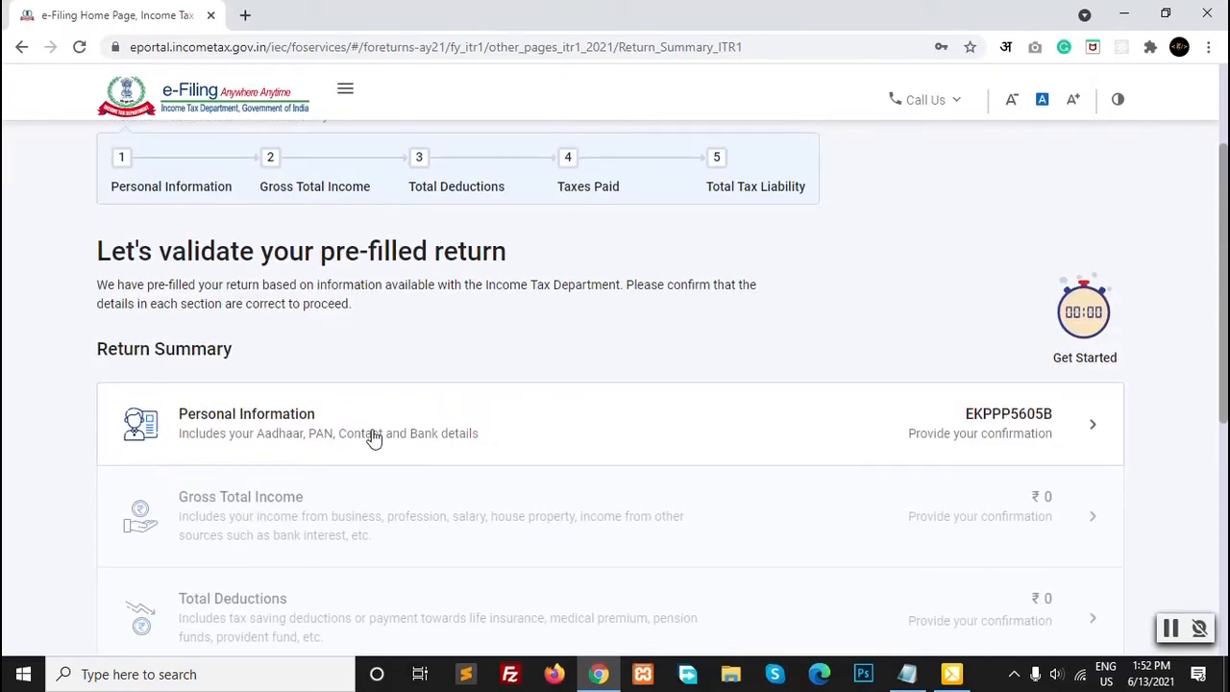
Step: Open Personal Information, review the Profile and Contact cards, and edit Contact
{"action": "left_click", "coordinate": [659, 417]}
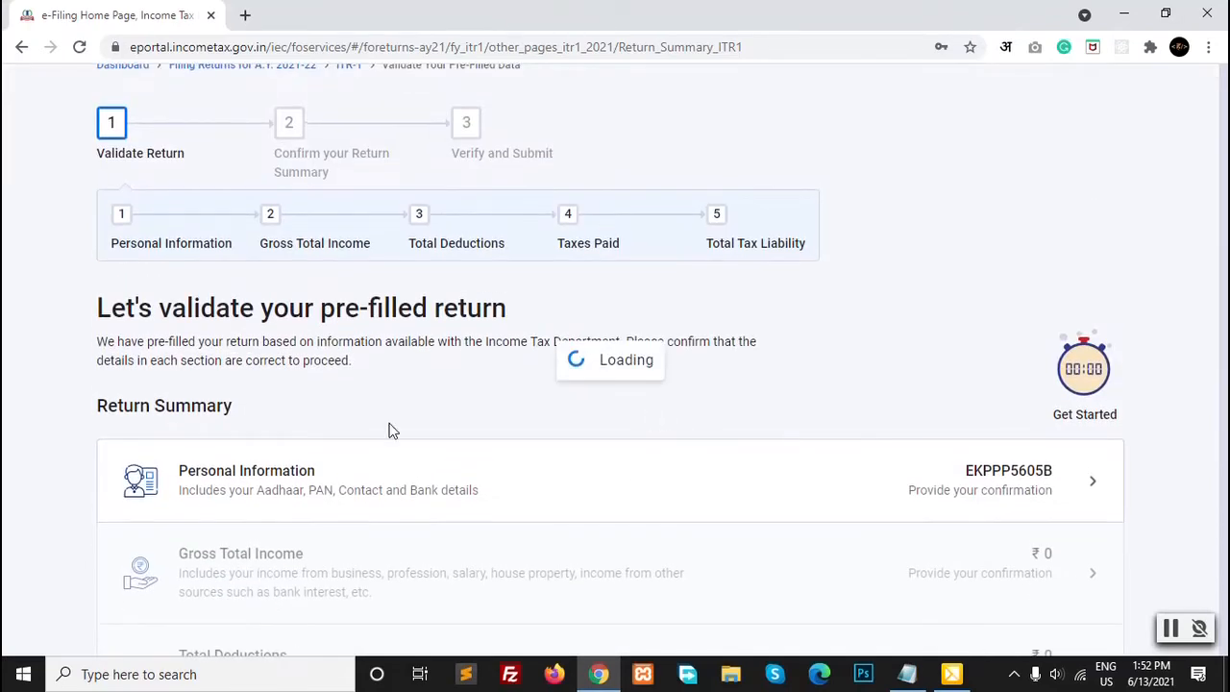
{"action": "scroll", "coordinate": [90, 432], "scroll_direction": "down", "scroll_amount": 3}
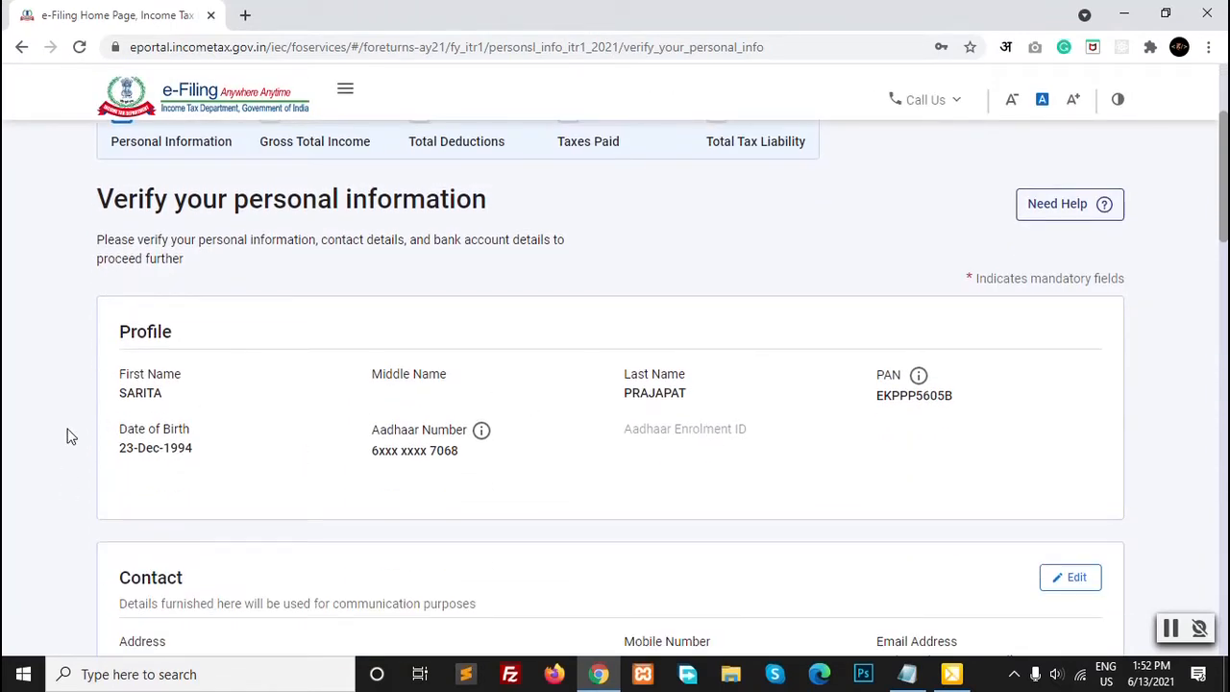
{"action": "scroll", "coordinate": [38, 453], "scroll_direction": "down", "scroll_amount": 2}
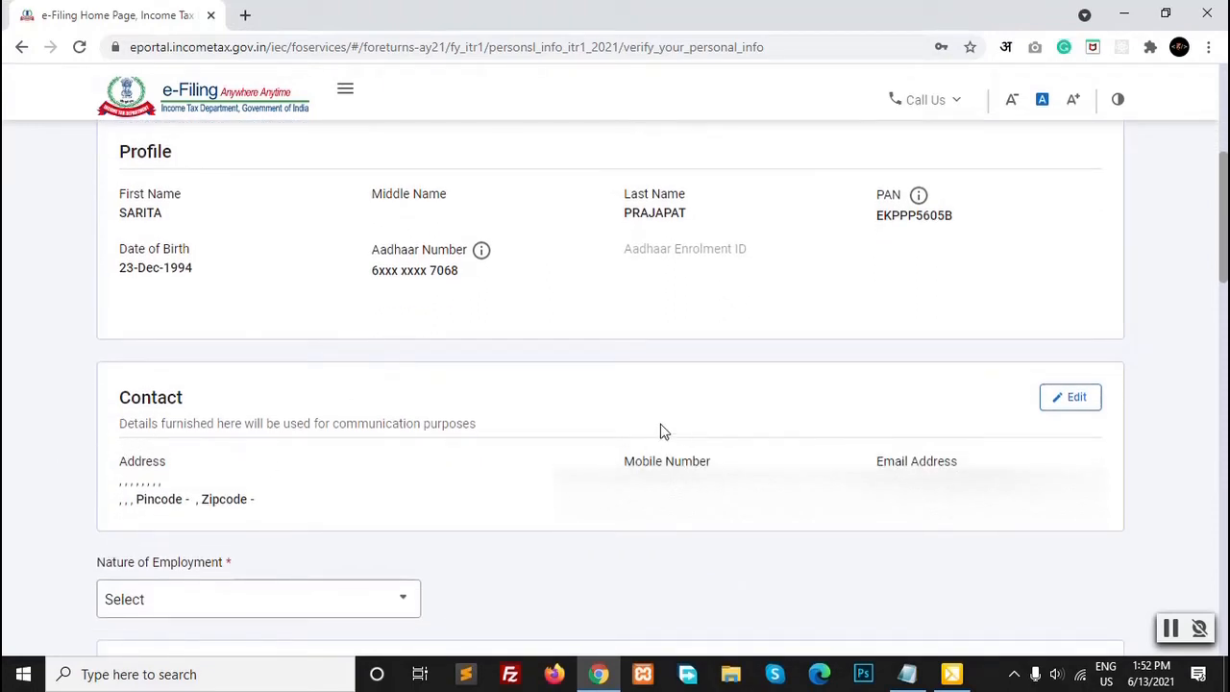
{"action": "scroll", "coordinate": [801, 458], "scroll_direction": "down", "scroll_amount": 2}
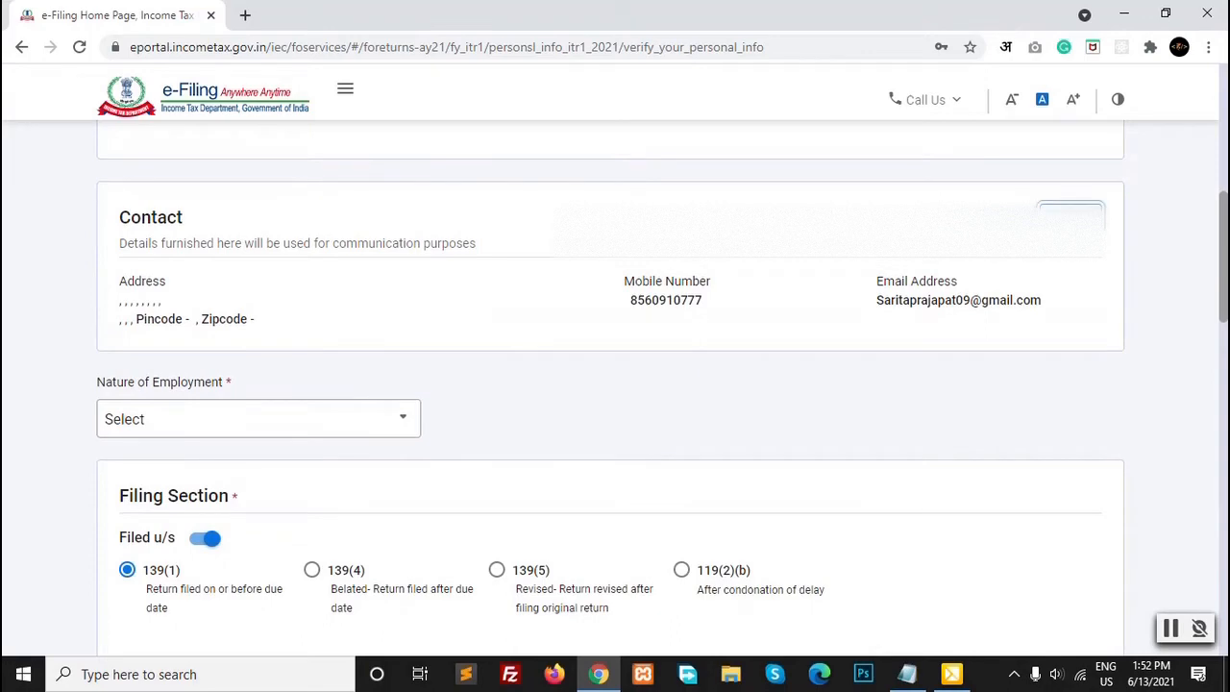
{"action": "left_click", "coordinate": [1068, 216]}
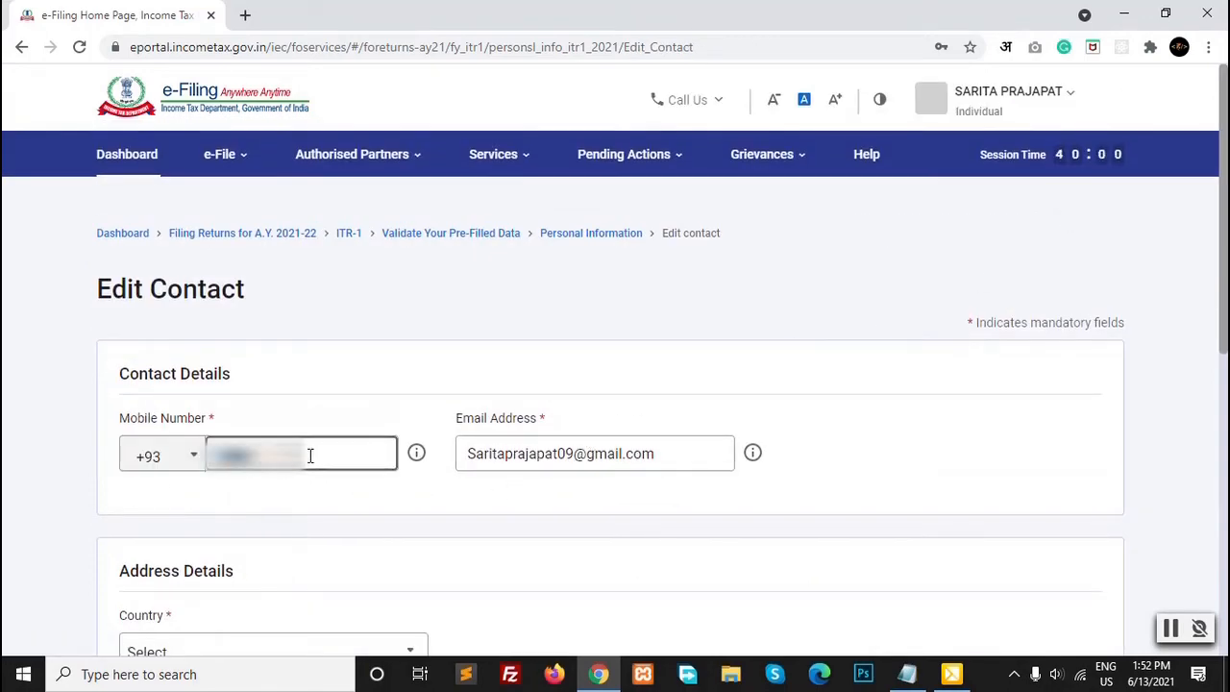
Step: Set the address country to 91 - INDIA and the PIN code to 33400
{"action": "scroll", "coordinate": [414, 529], "scroll_direction": "down", "scroll_amount": 2}
{"action": "scroll", "coordinate": [230, 433], "scroll_direction": "down", "scroll_amount": 2}
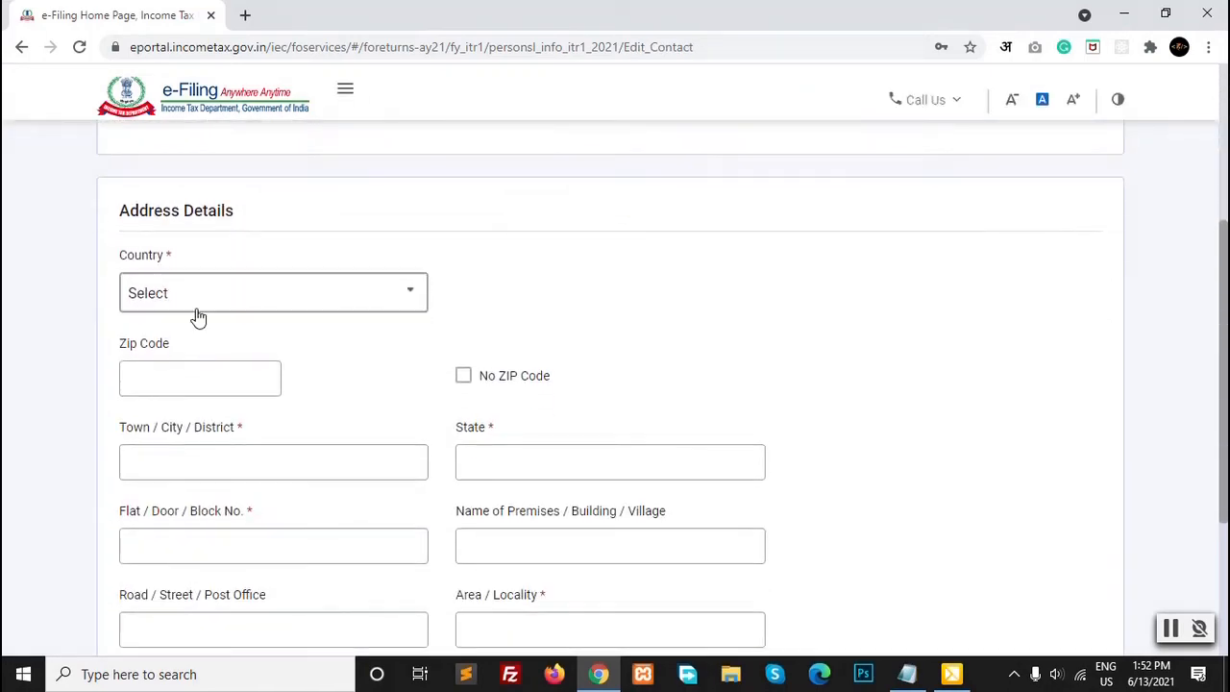
{"action": "left_click", "coordinate": [197, 305]}
{"action": "type", "text": "ind"}
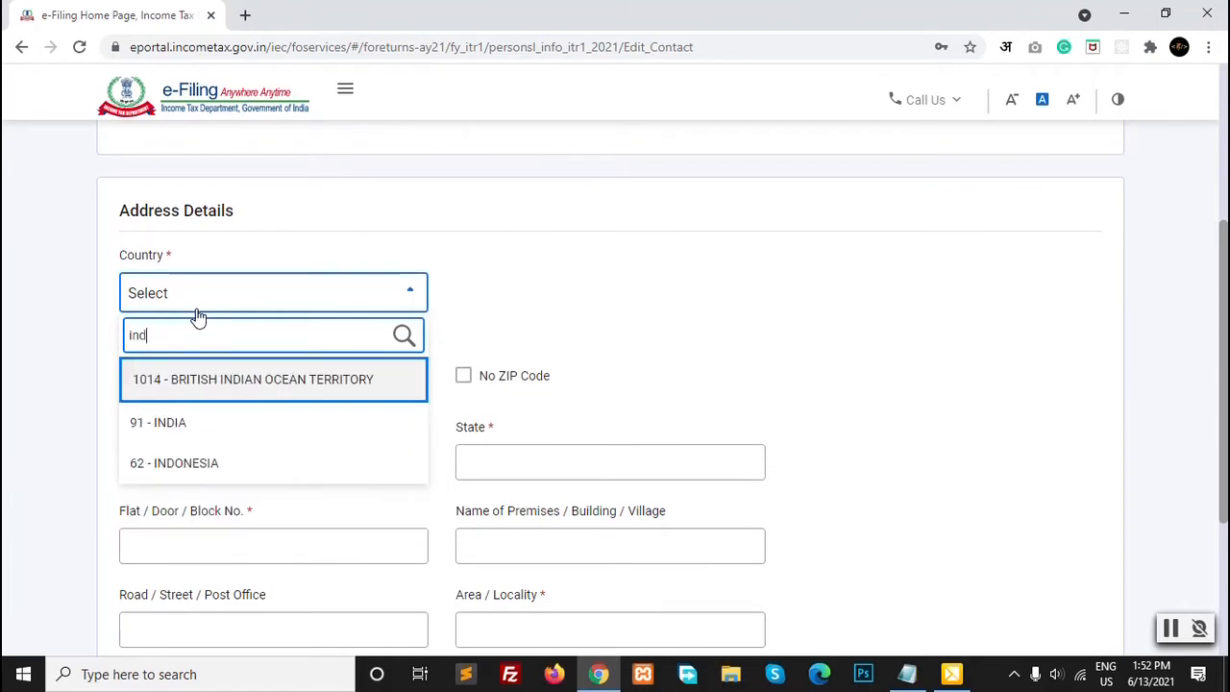
{"action": "left_click", "coordinate": [182, 422]}
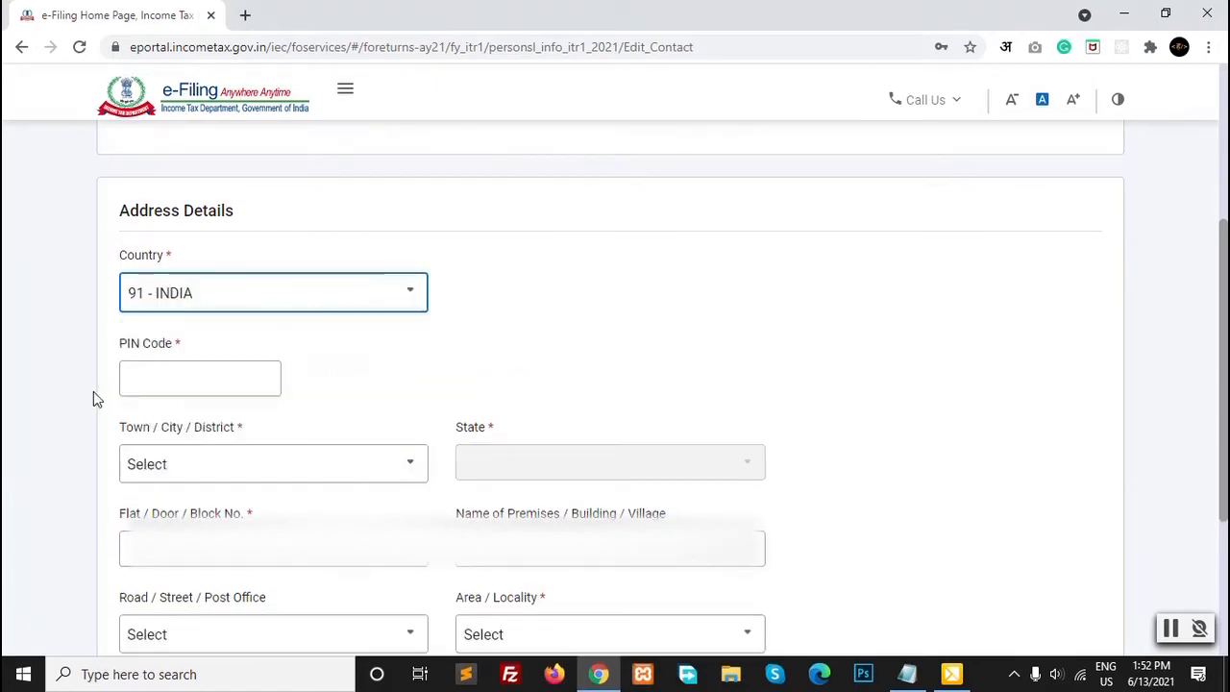
{"action": "left_click", "coordinate": [201, 375]}
{"action": "type", "text": "33400"}
{"action": "left_click", "coordinate": [420, 396]}
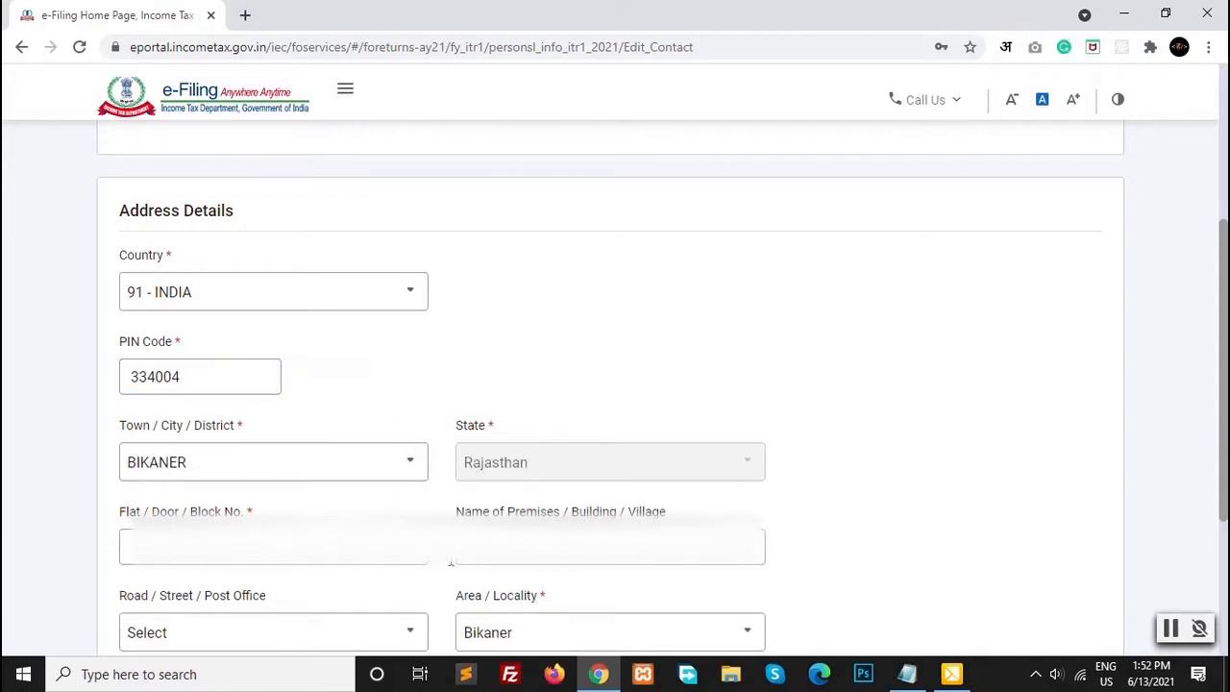
Step: Check the premises name and road/street fields, then save the contact address
{"action": "scroll", "coordinate": [397, 494], "scroll_direction": "down", "scroll_amount": 1}
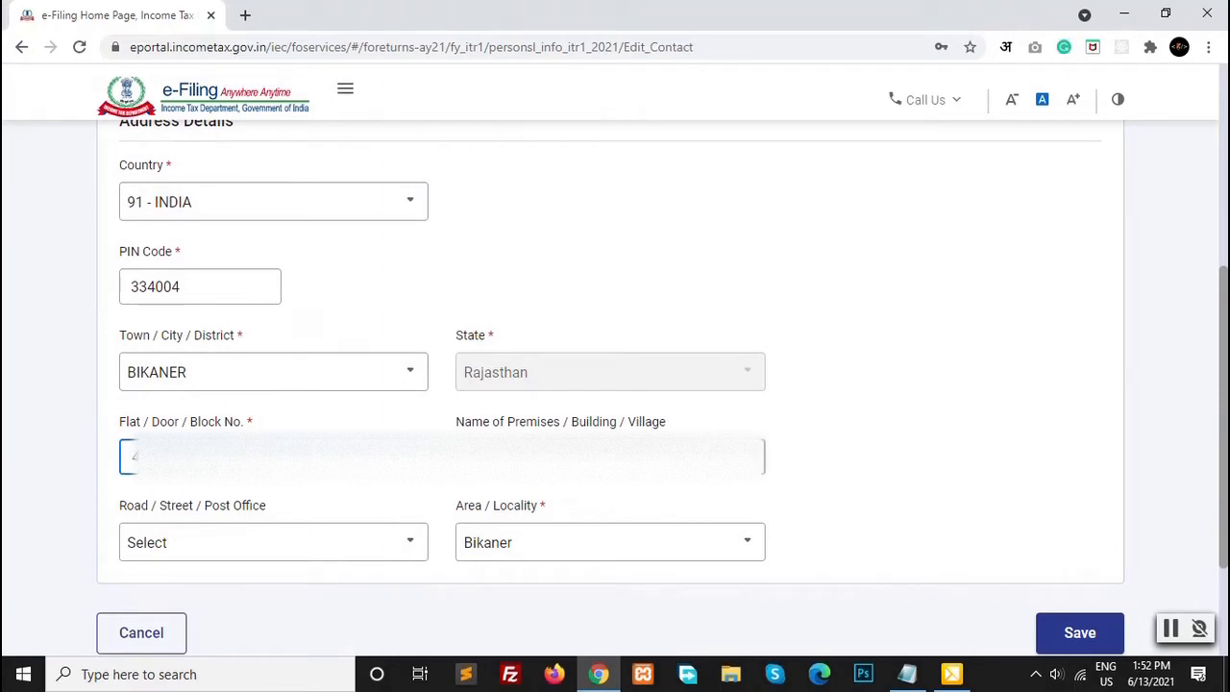
{"action": "key", "text": "Tab"}
{"action": "left_click", "coordinate": [308, 547]}
{"action": "left_click", "coordinate": [551, 458]}
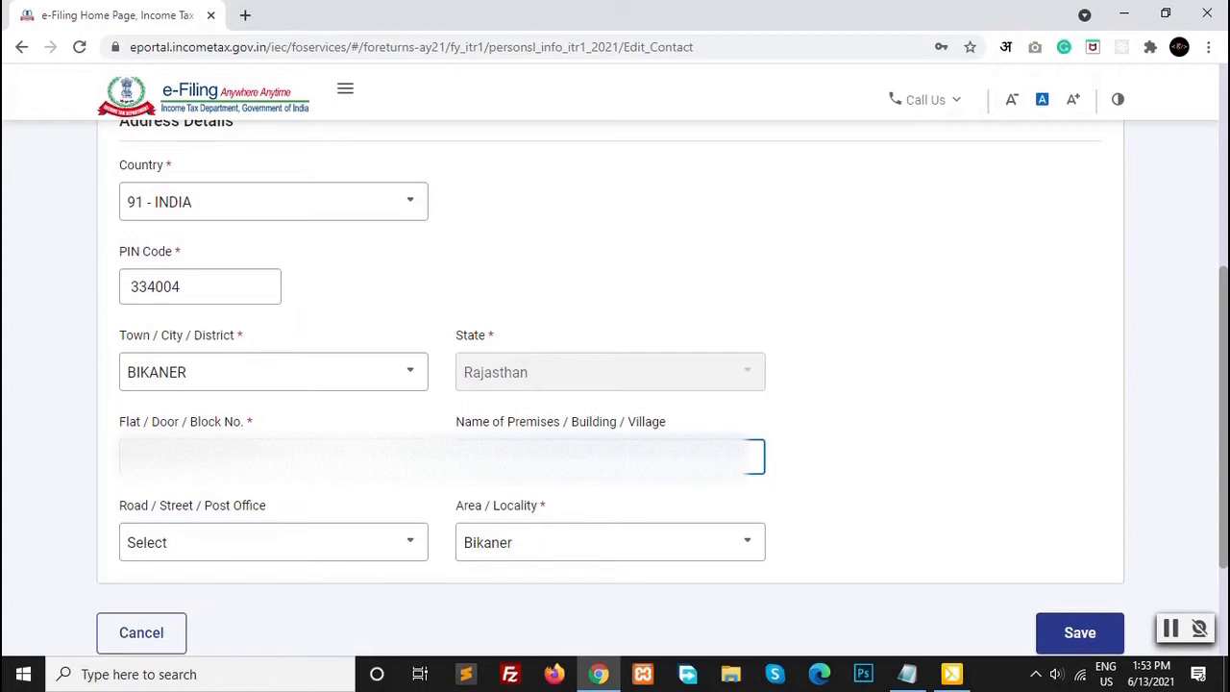
{"action": "left_click", "coordinate": [307, 546]}
{"action": "left_click", "coordinate": [313, 549]}
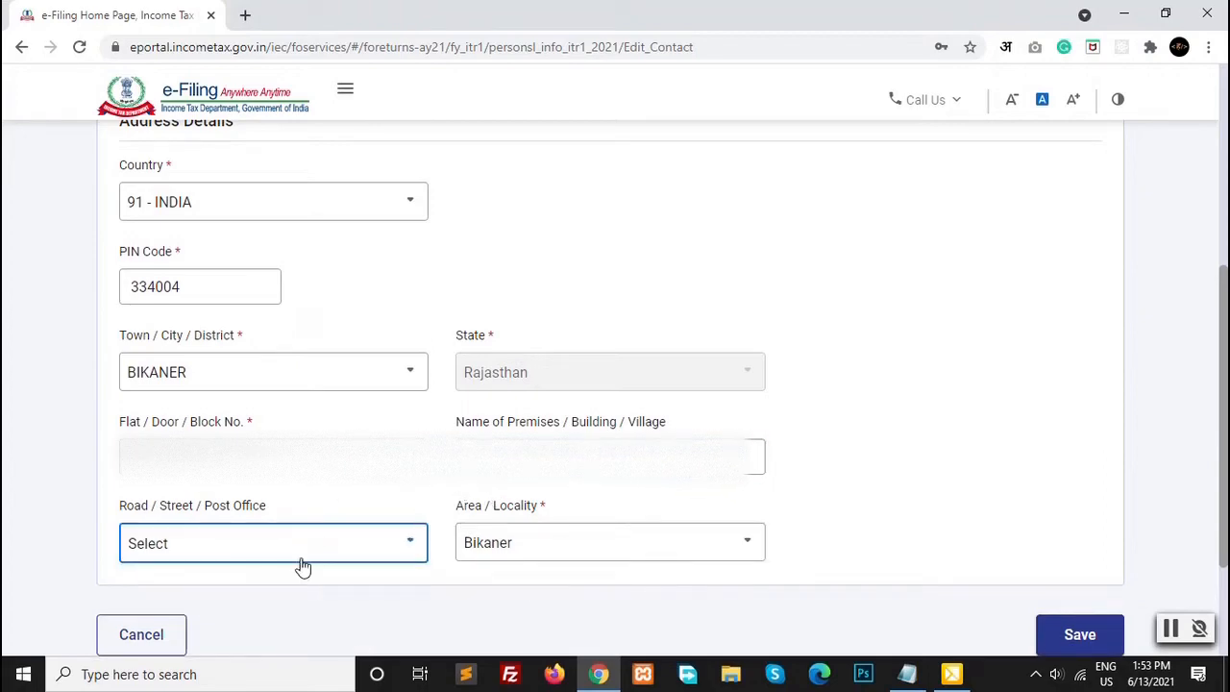
{"action": "scroll", "coordinate": [980, 514], "scroll_direction": "down", "scroll_amount": 2}
{"action": "left_click", "coordinate": [1056, 479]}
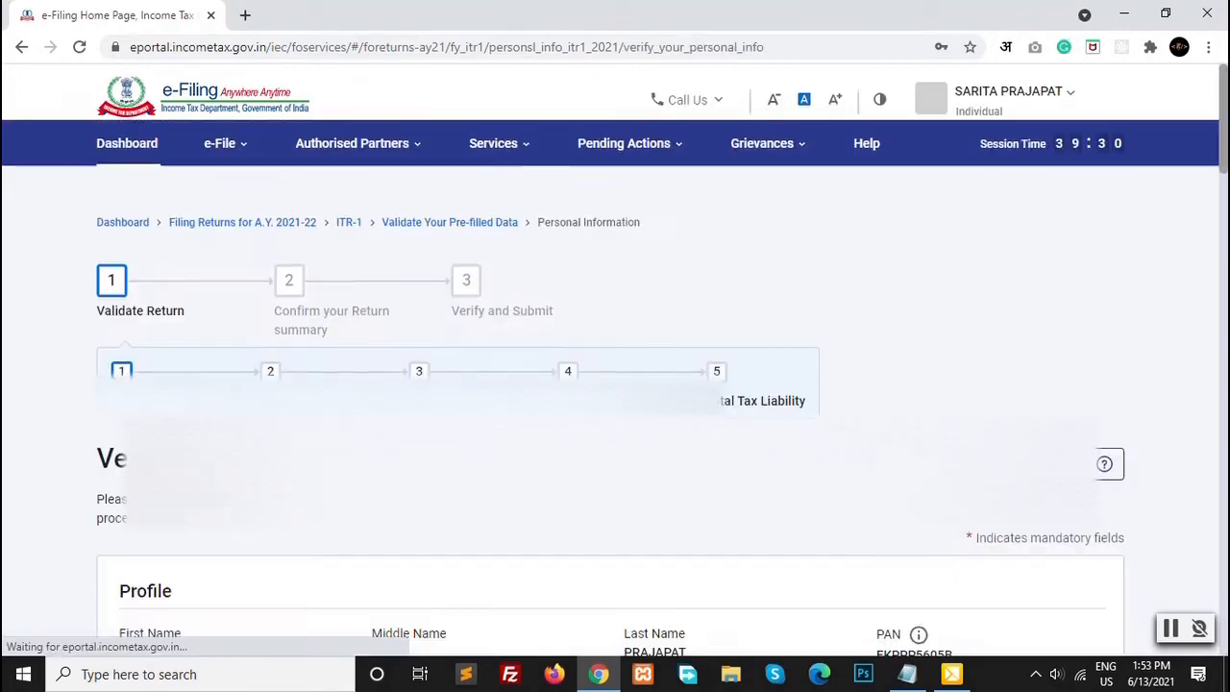
Step: Choose Others as the nature of employment, then scroll down to Bank Details
{"action": "scroll", "coordinate": [24, 587], "scroll_direction": "down", "scroll_amount": 5}
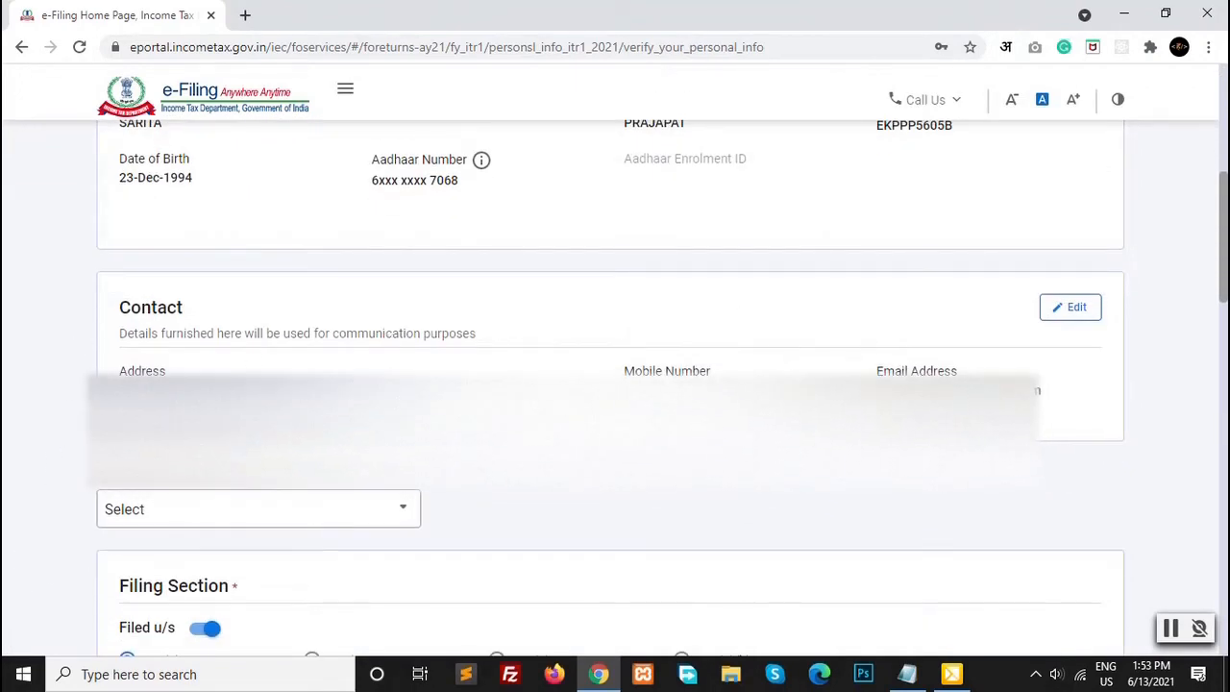
{"action": "scroll", "coordinate": [263, 431], "scroll_direction": "down", "scroll_amount": 1}
{"action": "left_click", "coordinate": [129, 423]}
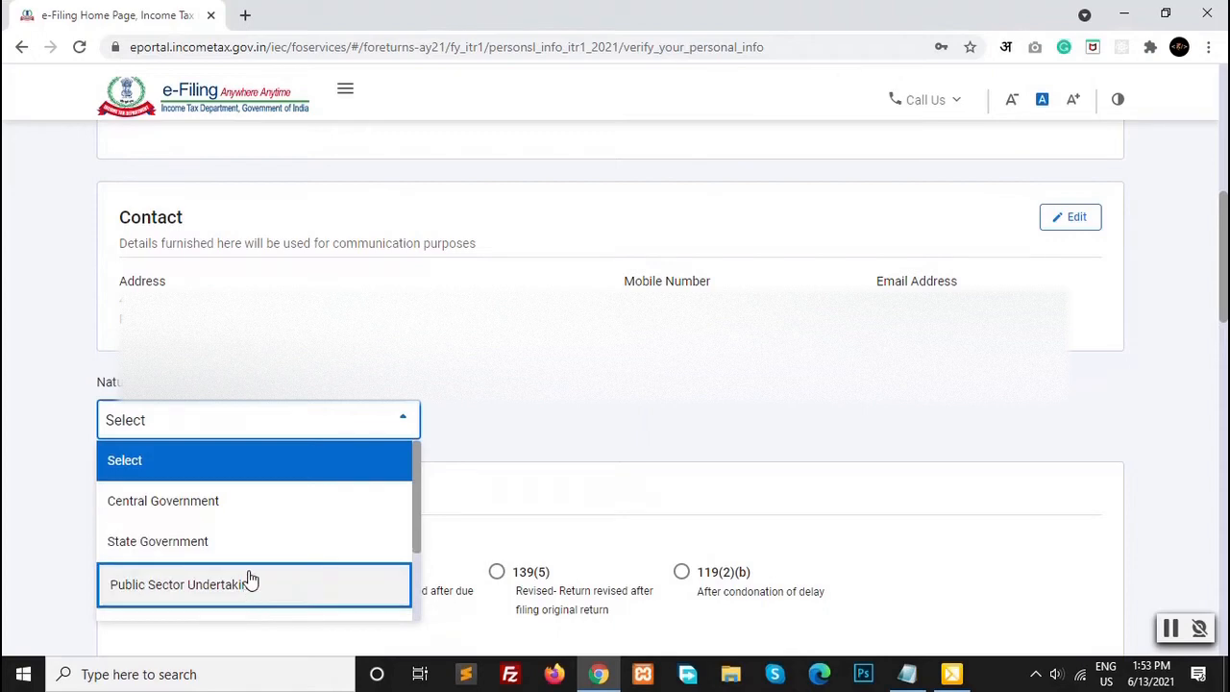
{"action": "left_click_drag", "start_coordinate": [416, 463], "coordinate": [407, 546]}
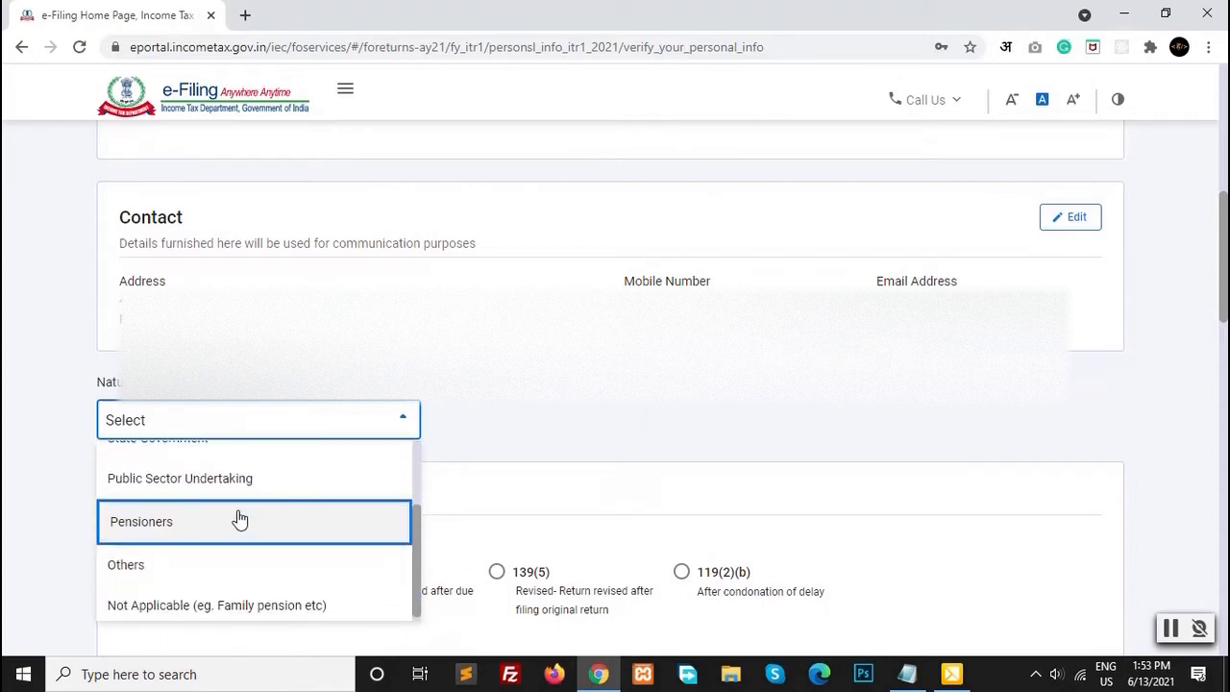
{"action": "left_click", "coordinate": [177, 573]}
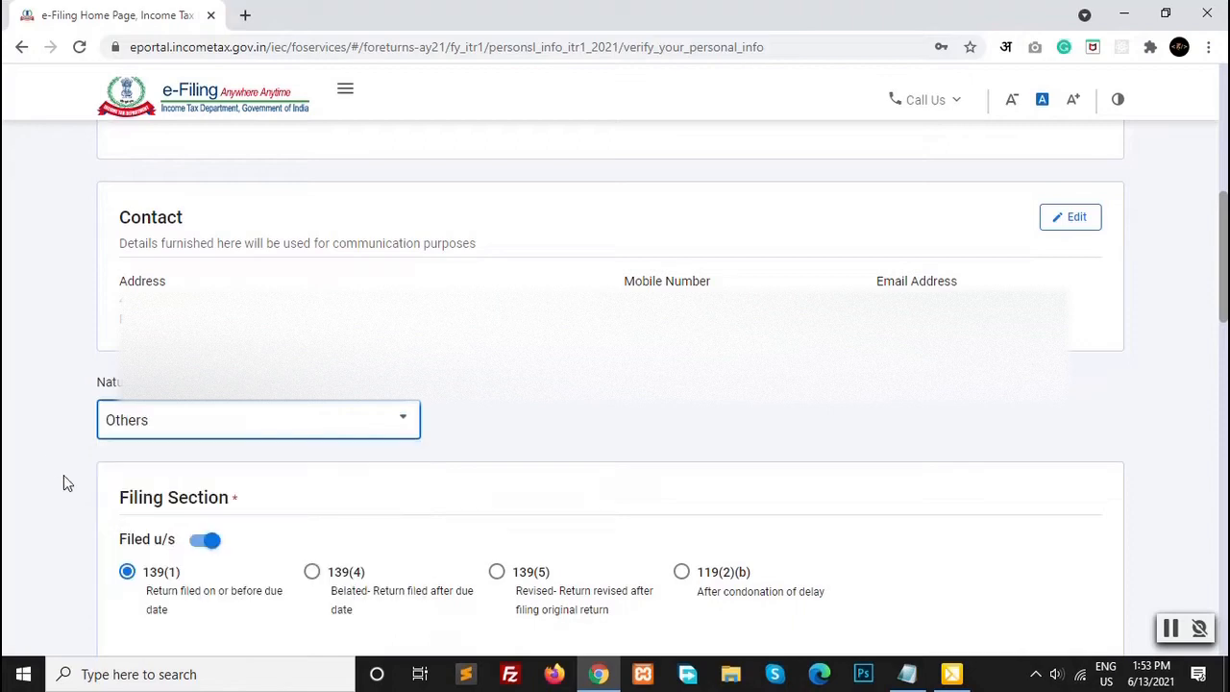
{"action": "scroll", "coordinate": [44, 459], "scroll_direction": "down", "scroll_amount": 2}
{"action": "scroll", "coordinate": [44, 458], "scroll_direction": "down", "scroll_amount": 1}
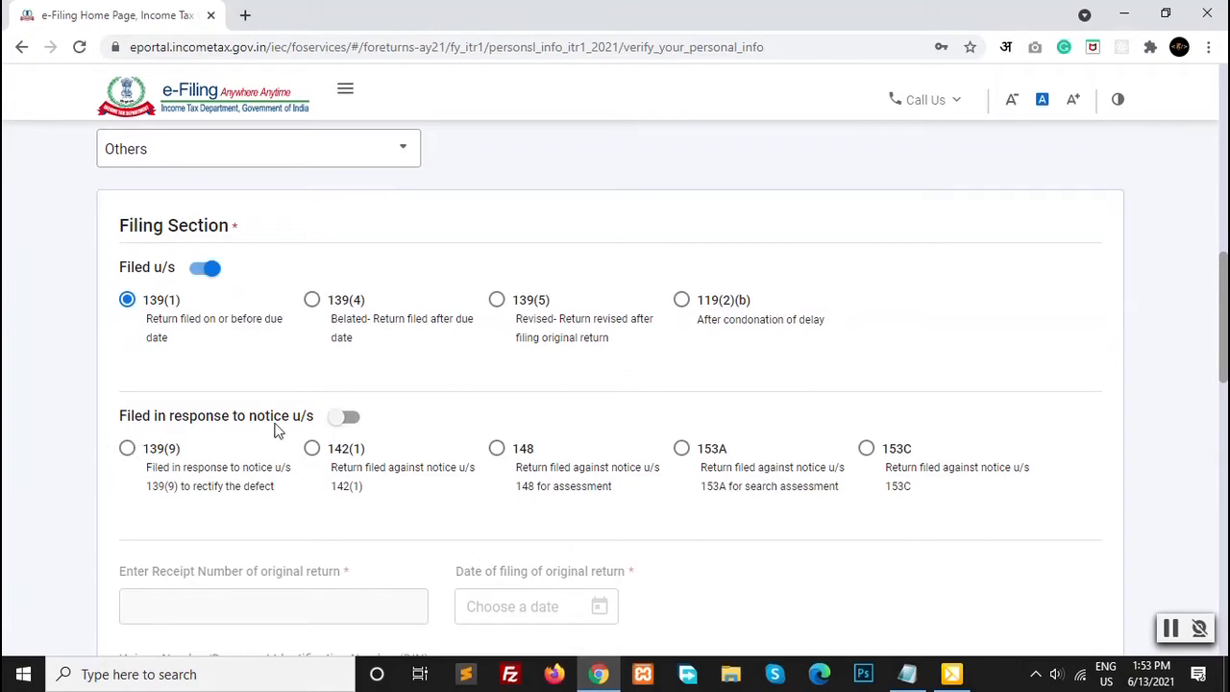
{"action": "scroll", "coordinate": [1026, 477], "scroll_direction": "down", "scroll_amount": 5}
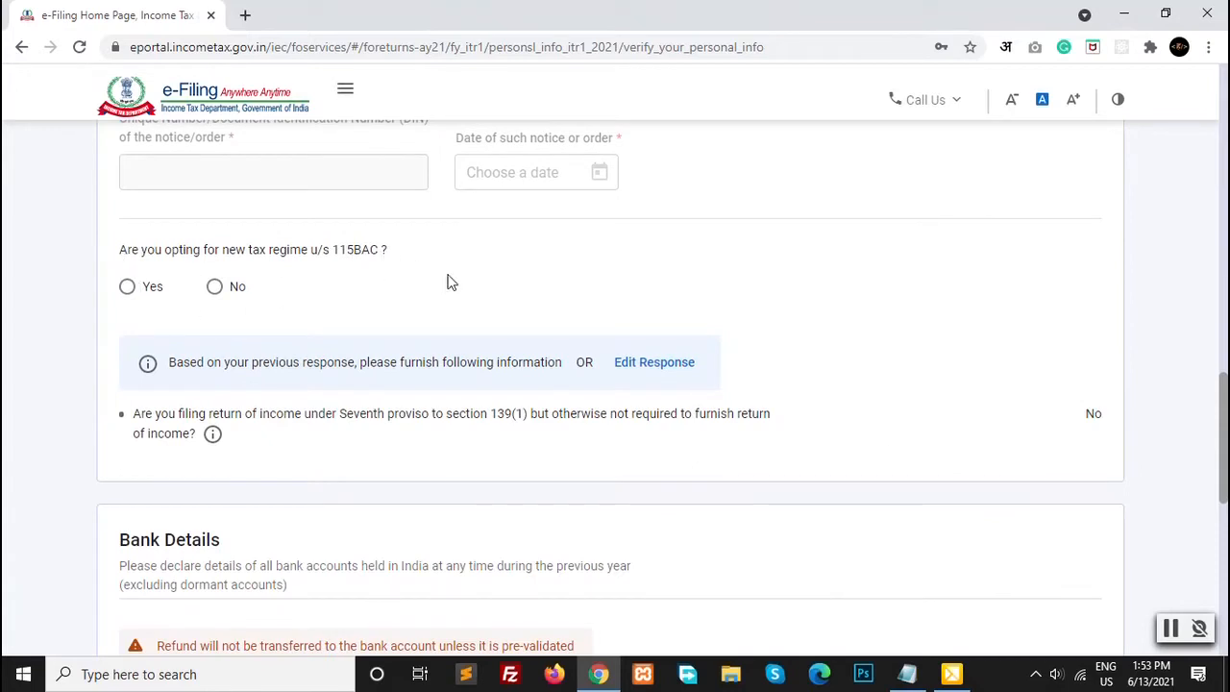
{"action": "scroll", "coordinate": [308, 318], "scroll_direction": "down", "scroll_amount": 3}
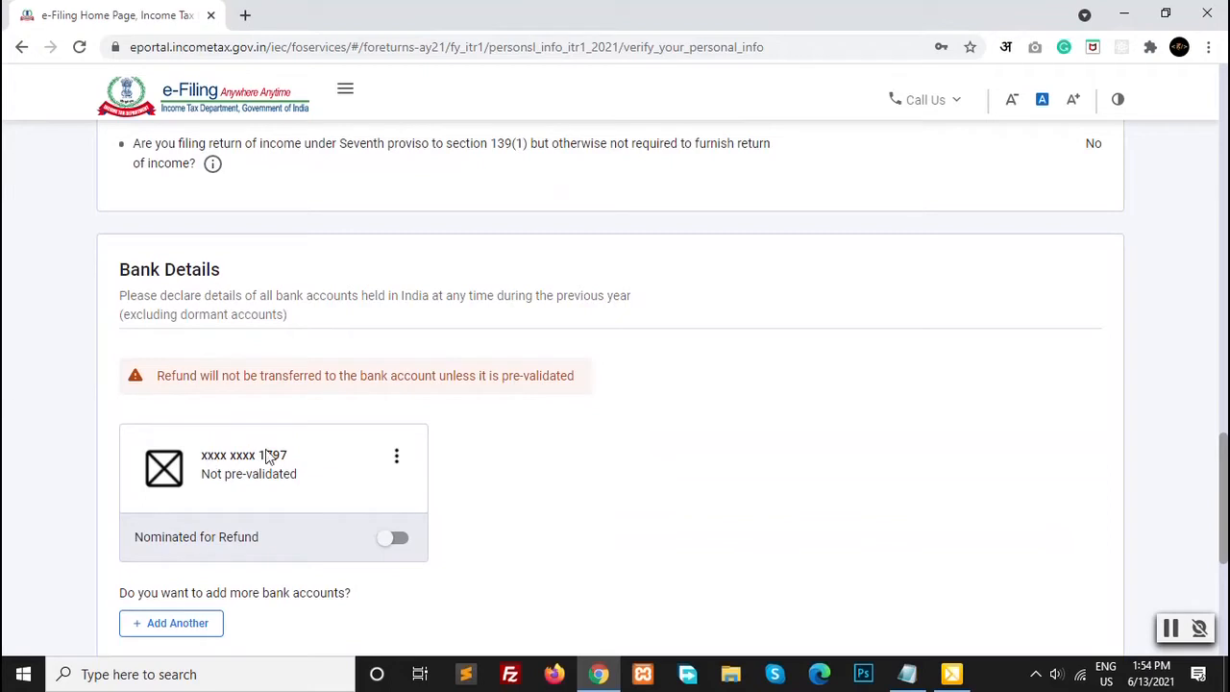
Step: Dismiss the add-another-bank redirect prompt and confirm the personal information with refund nomination
{"action": "scroll", "coordinate": [294, 461], "scroll_direction": "down", "scroll_amount": 1}
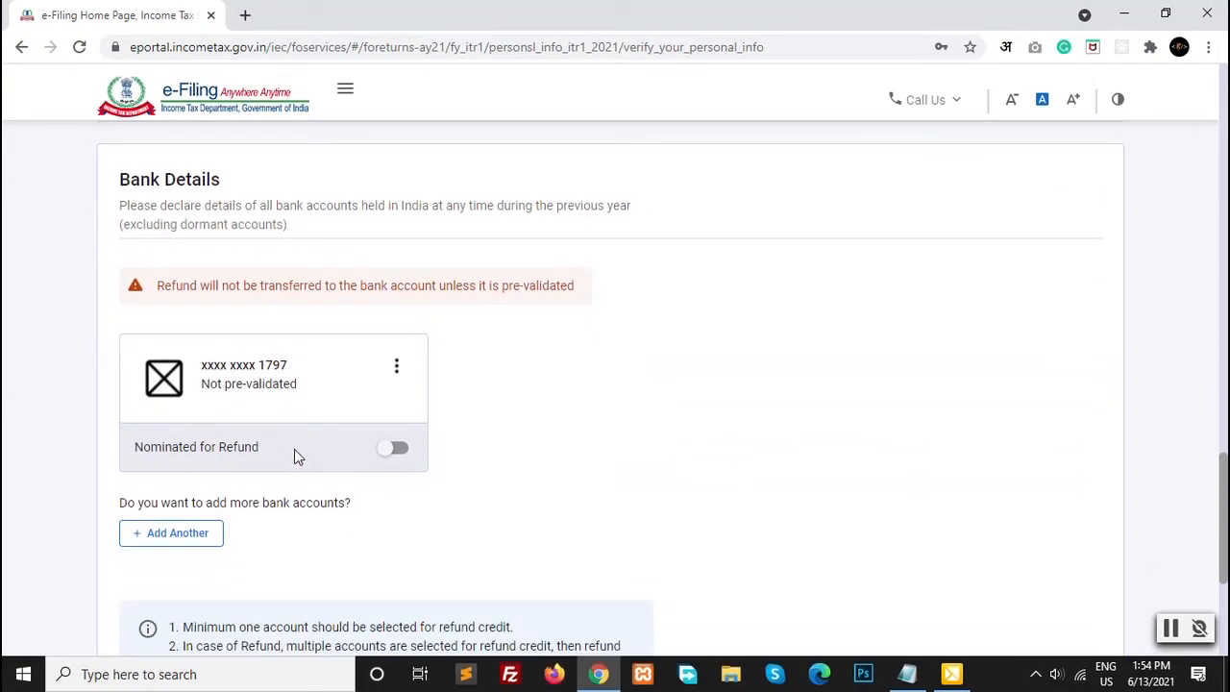
{"action": "left_click", "coordinate": [201, 543]}
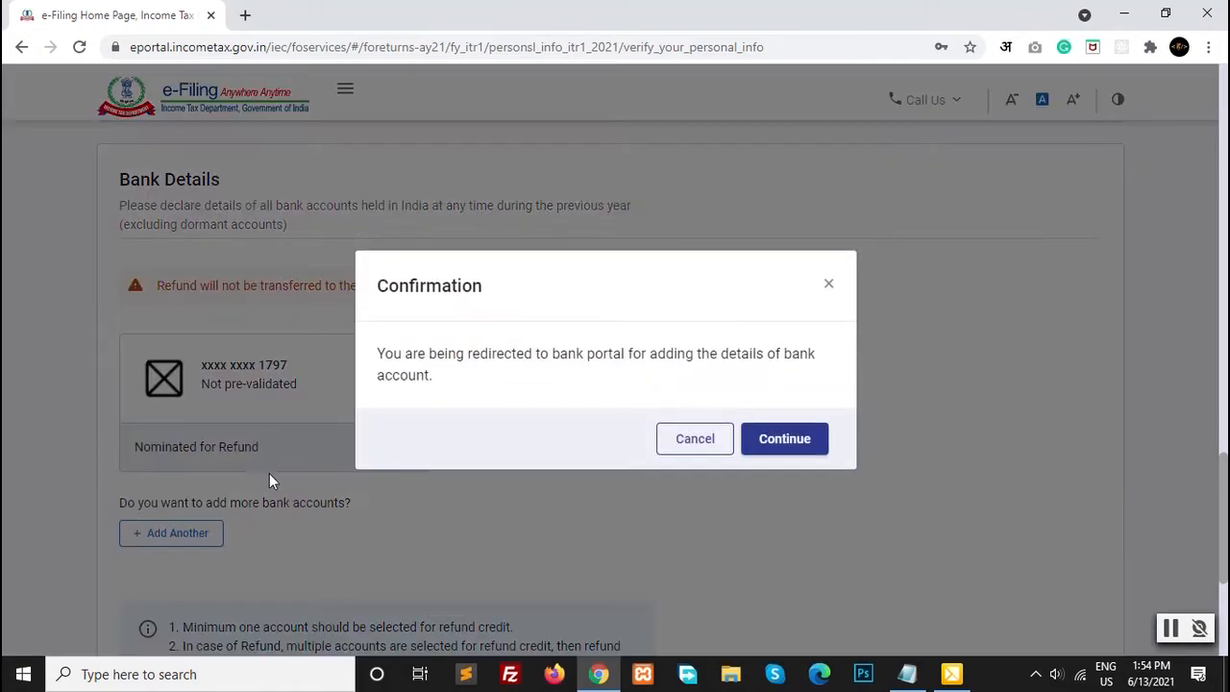
{"action": "left_click", "coordinate": [828, 289]}
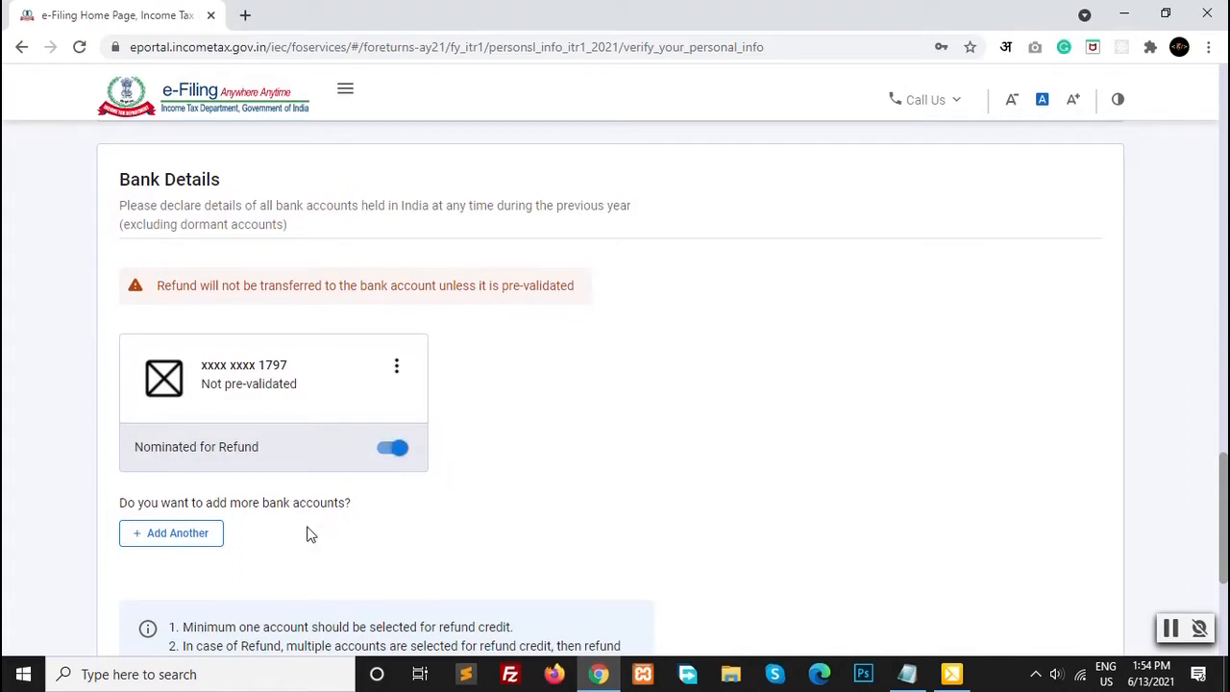
{"action": "scroll", "coordinate": [308, 534], "scroll_direction": "down", "scroll_amount": 3}
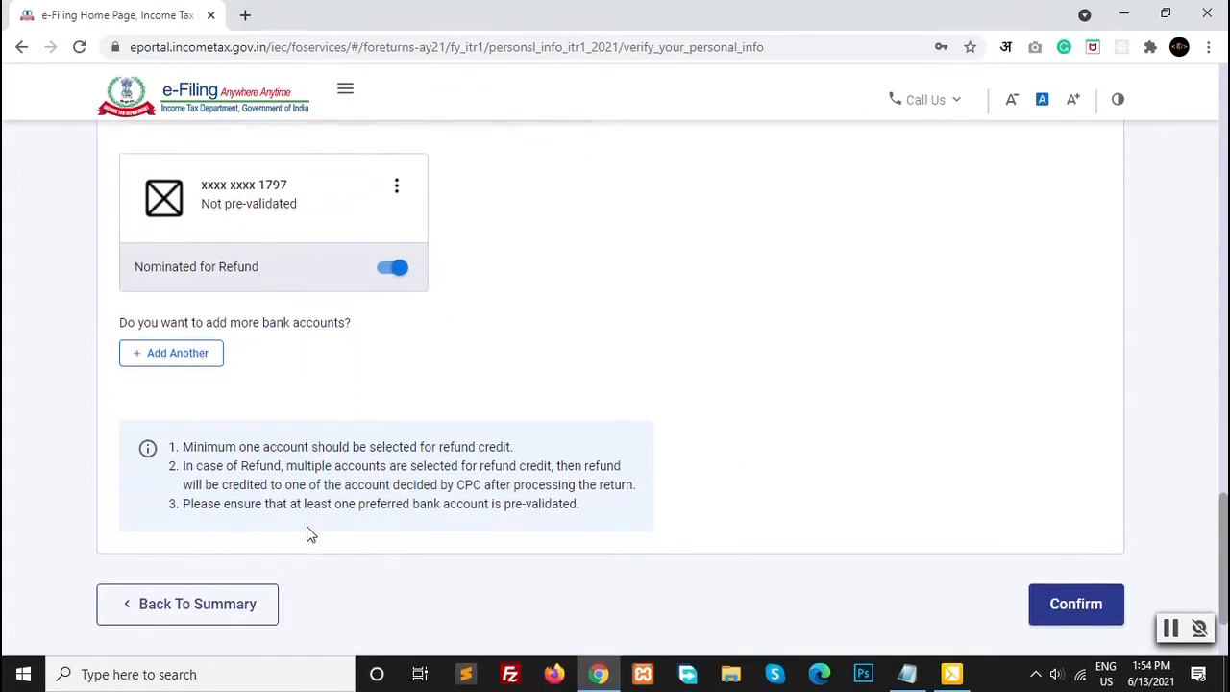
{"action": "left_click", "coordinate": [1094, 557]}
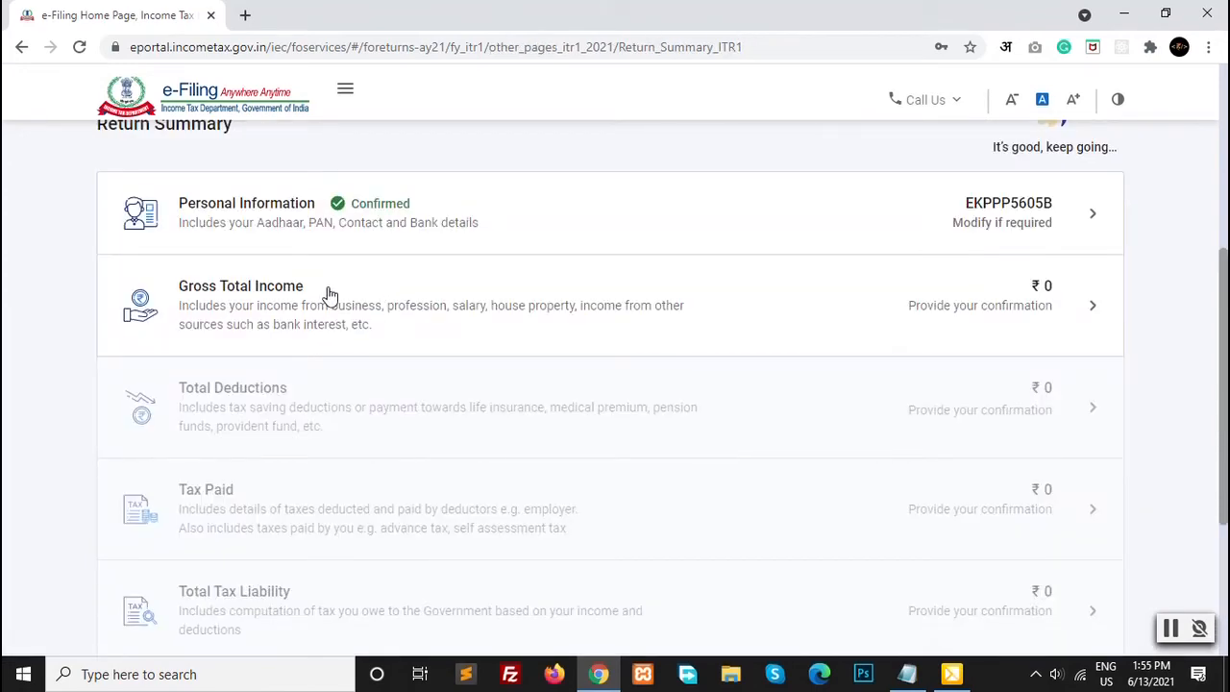
Step: Open Gross Total Income and edit the Income from Salary section
{"action": "left_click", "coordinate": [326, 293]}
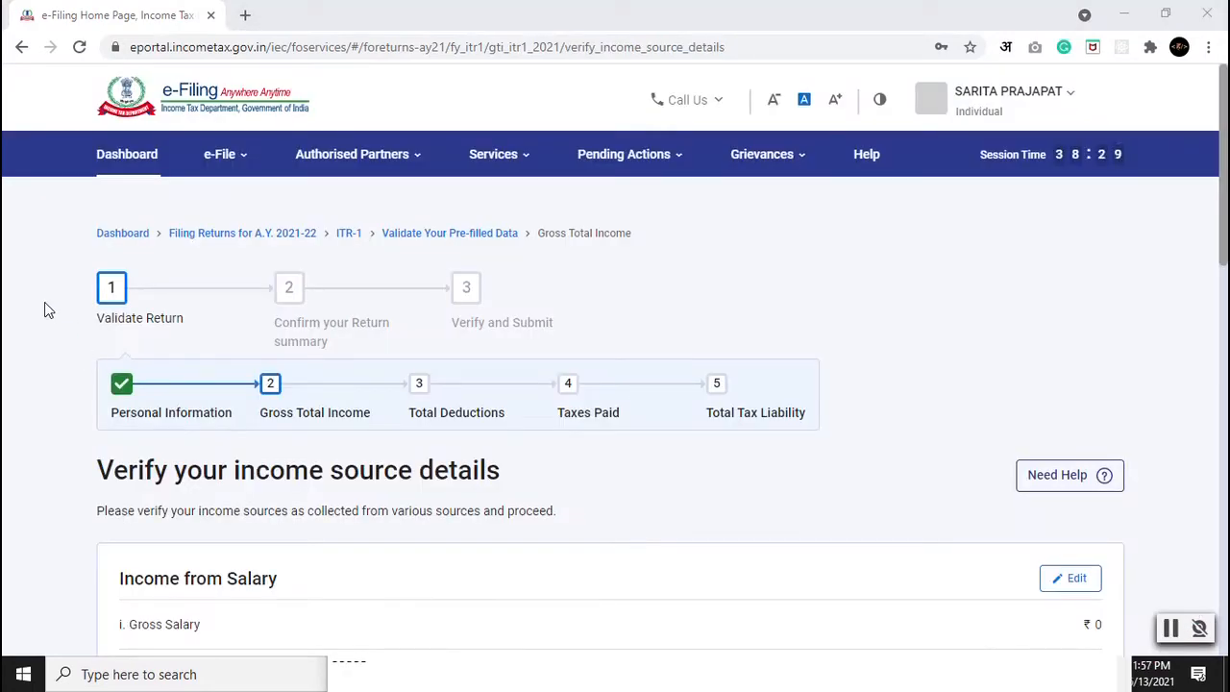
{"action": "scroll", "coordinate": [46, 389], "scroll_direction": "down", "scroll_amount": 1}
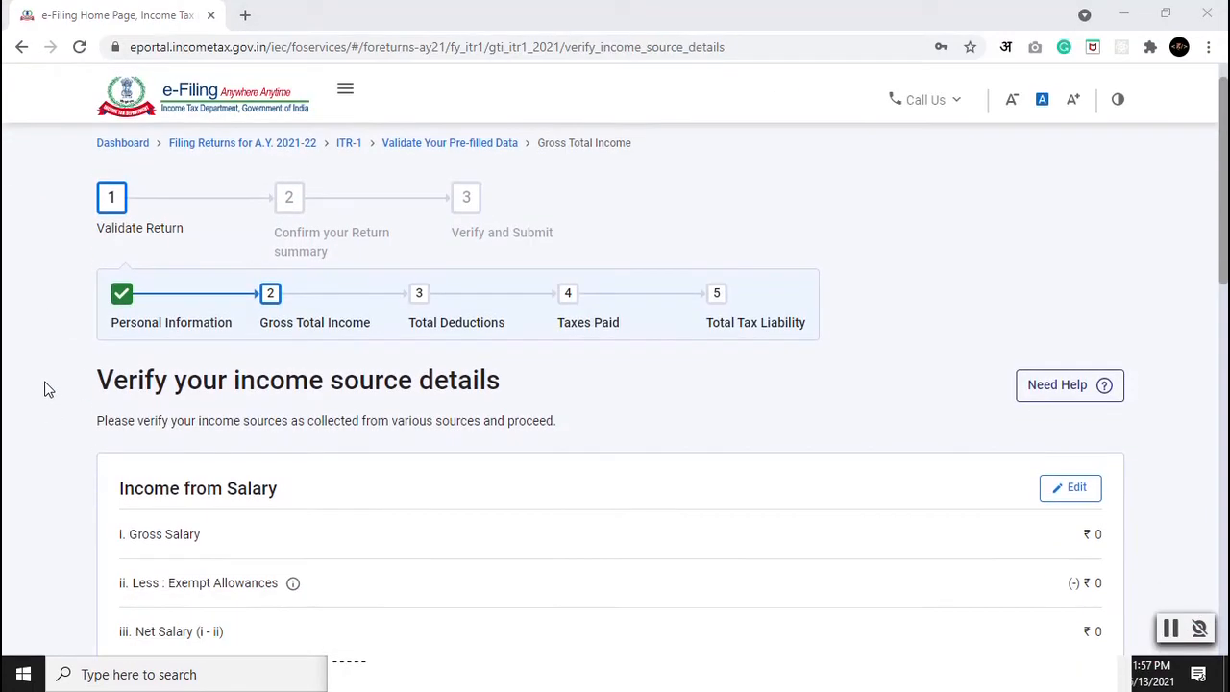
{"action": "scroll", "coordinate": [42, 332], "scroll_direction": "down", "scroll_amount": 1}
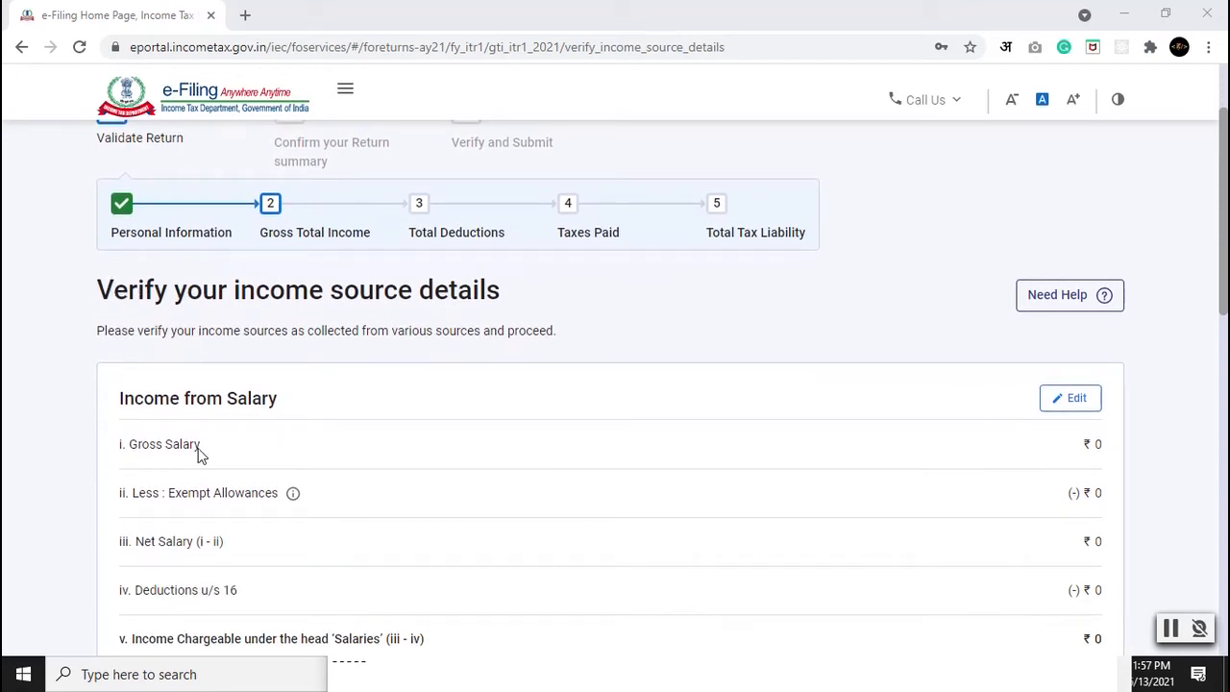
{"action": "scroll", "coordinate": [146, 450], "scroll_direction": "down", "scroll_amount": 1}
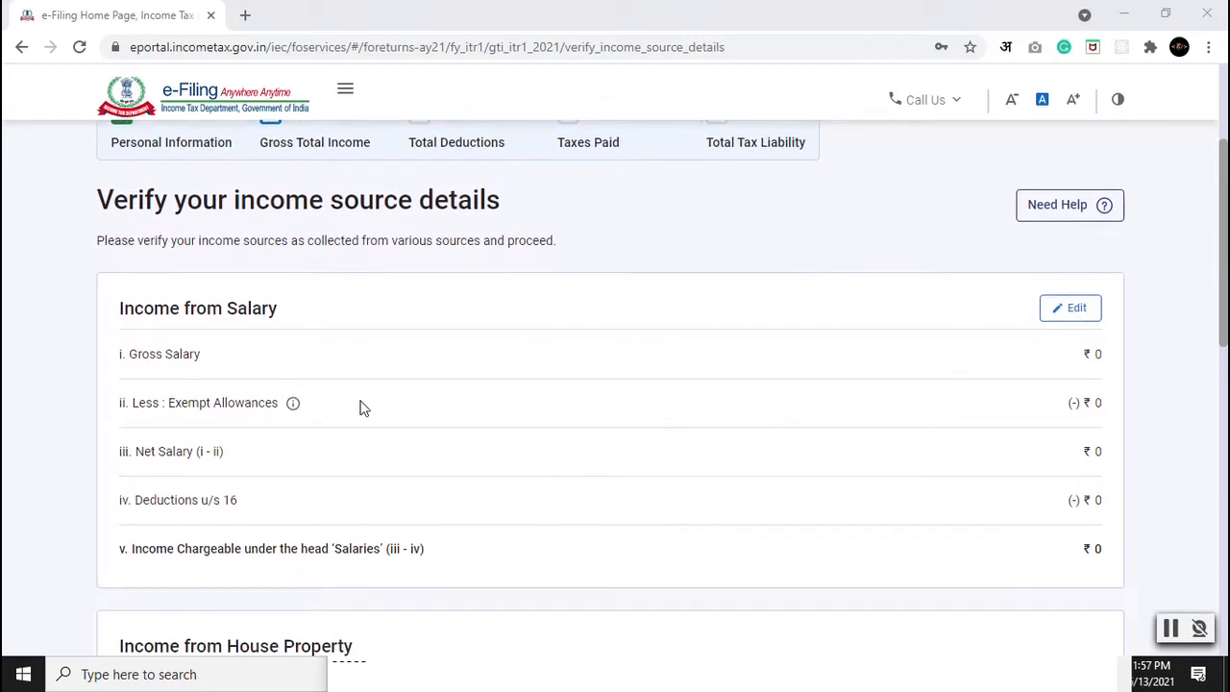
{"action": "left_click", "coordinate": [1092, 323]}
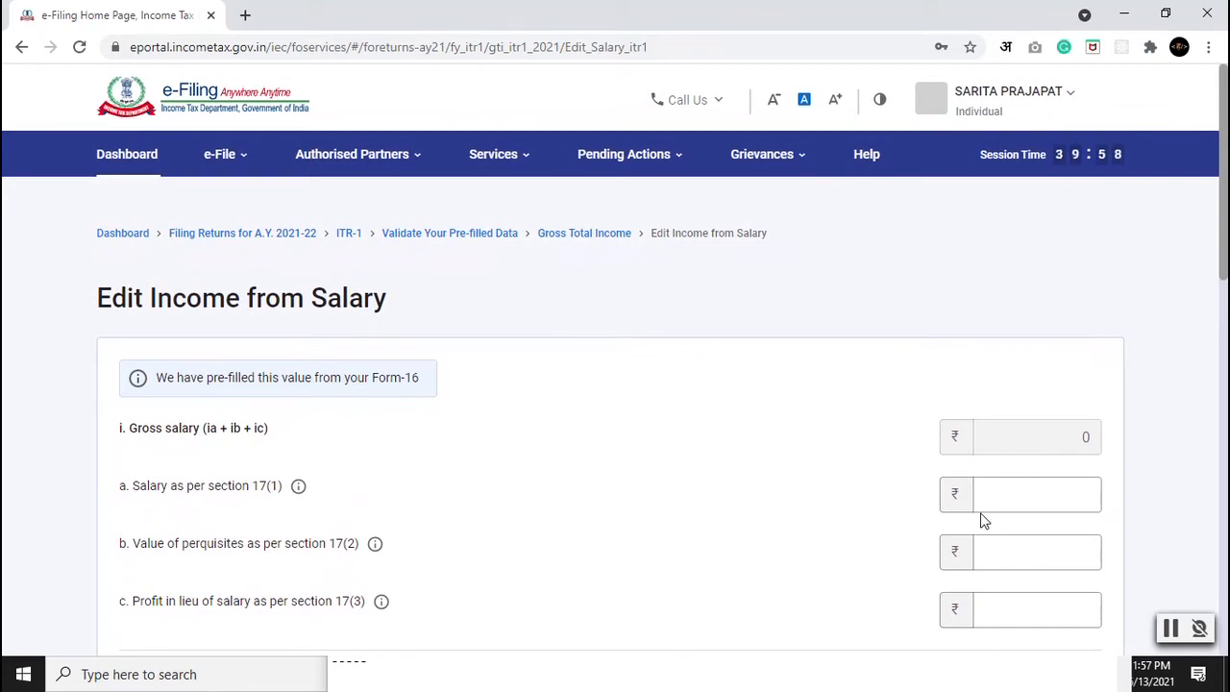
Step: Enter ₹1,92,000 as salary under section 17(1) so the totals recalculate
{"action": "scroll", "coordinate": [229, 490], "scroll_direction": "down", "scroll_amount": 3}
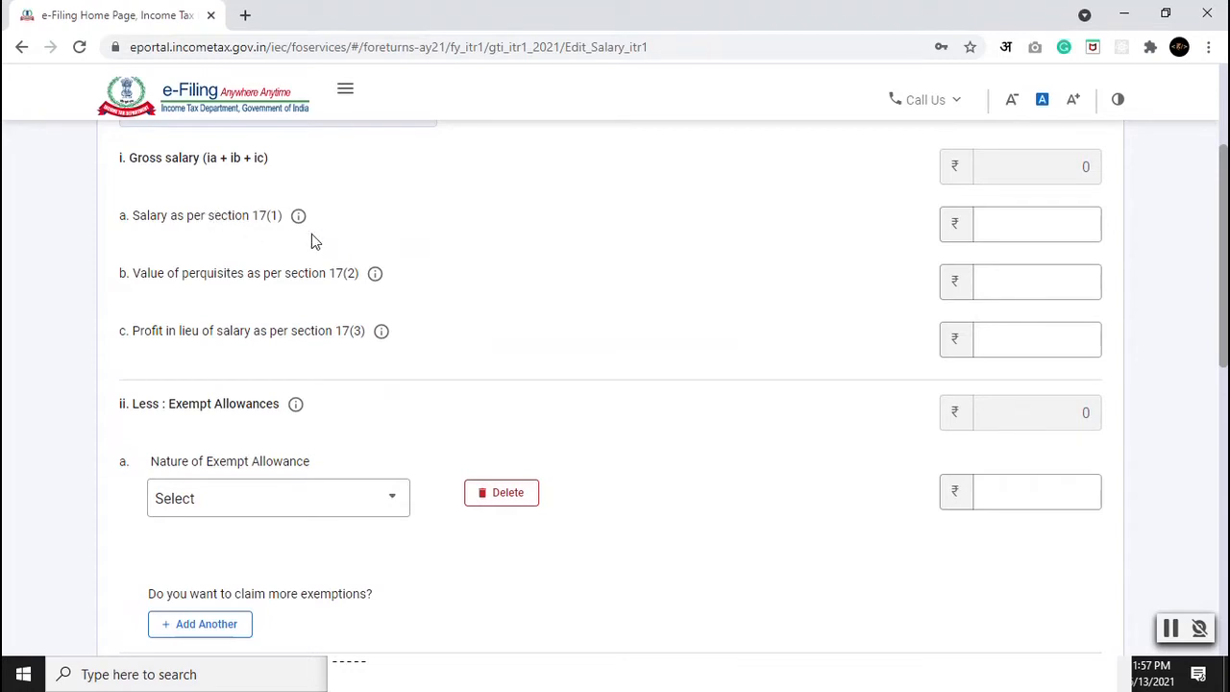
{"action": "left_click", "coordinate": [1021, 230]}
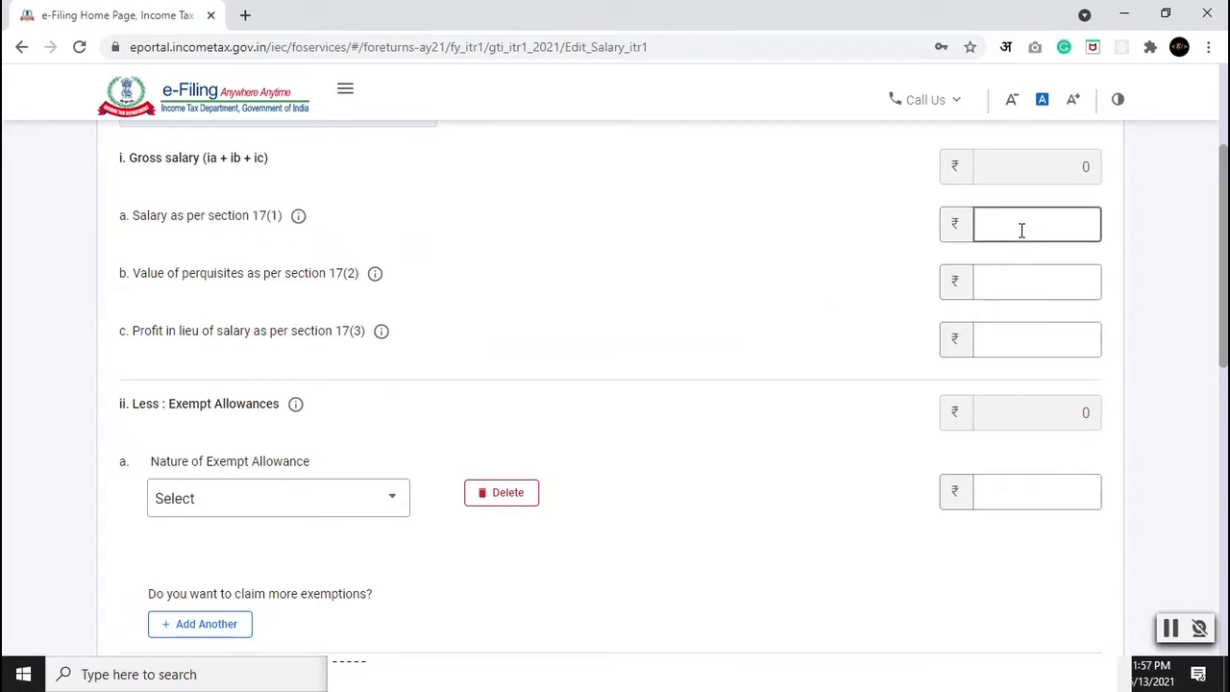
{"action": "scroll", "coordinate": [547, 439], "scroll_direction": "up", "scroll_amount": 3}
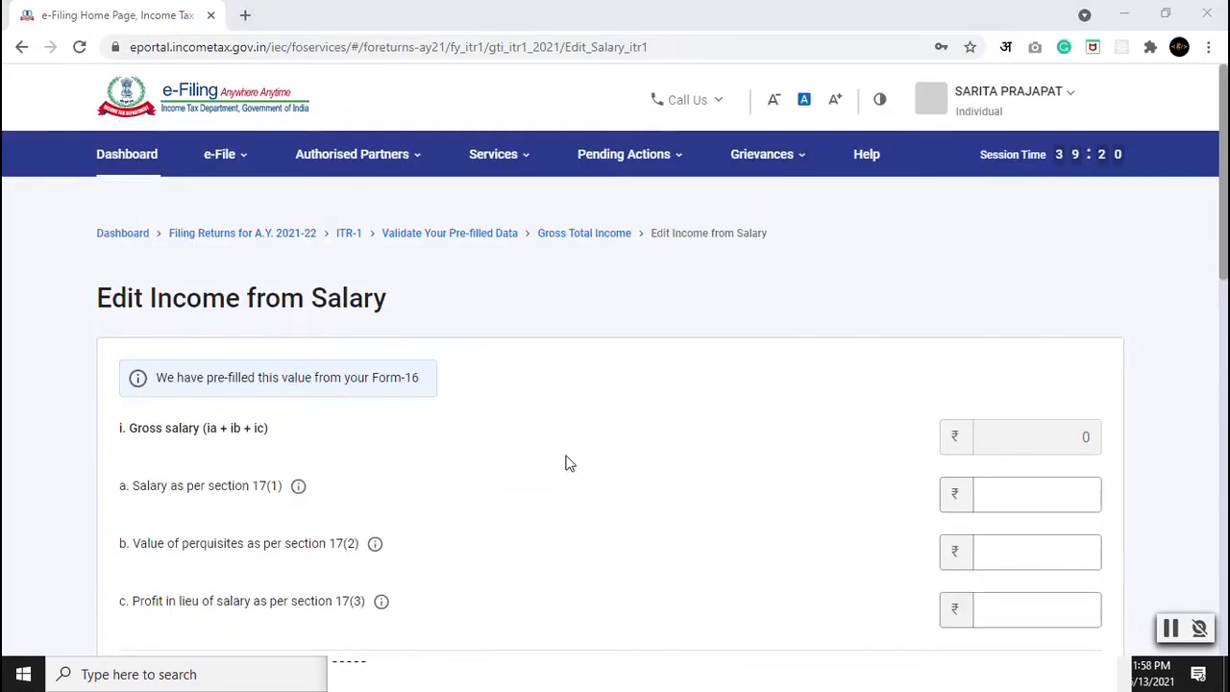
{"action": "scroll", "coordinate": [867, 445], "scroll_direction": "down", "scroll_amount": 1}
{"action": "left_click", "coordinate": [1006, 462]}
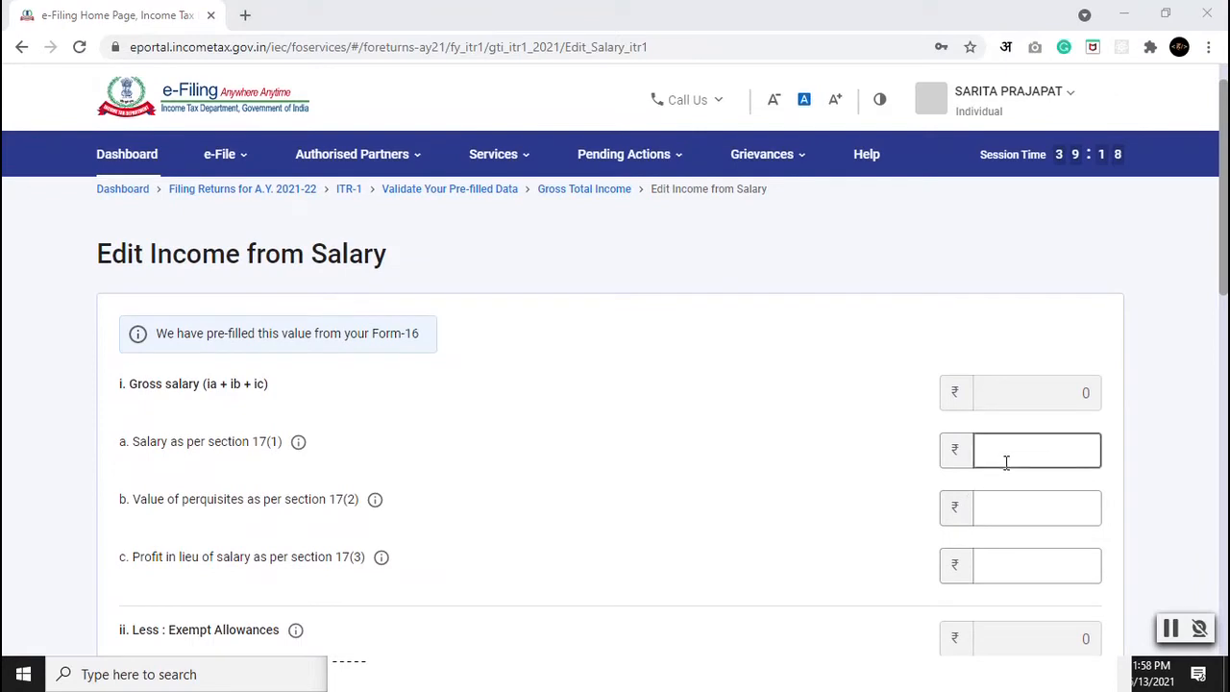
{"action": "type", "text": "192000"}
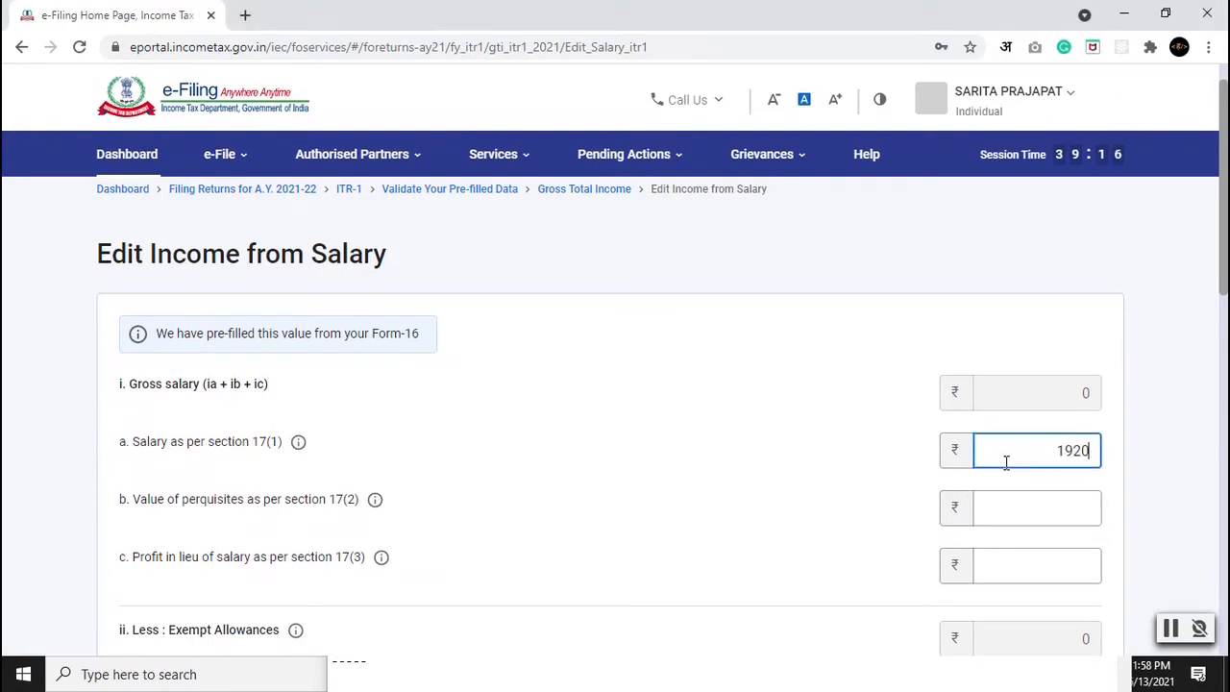
{"action": "left_click", "coordinate": [760, 498]}
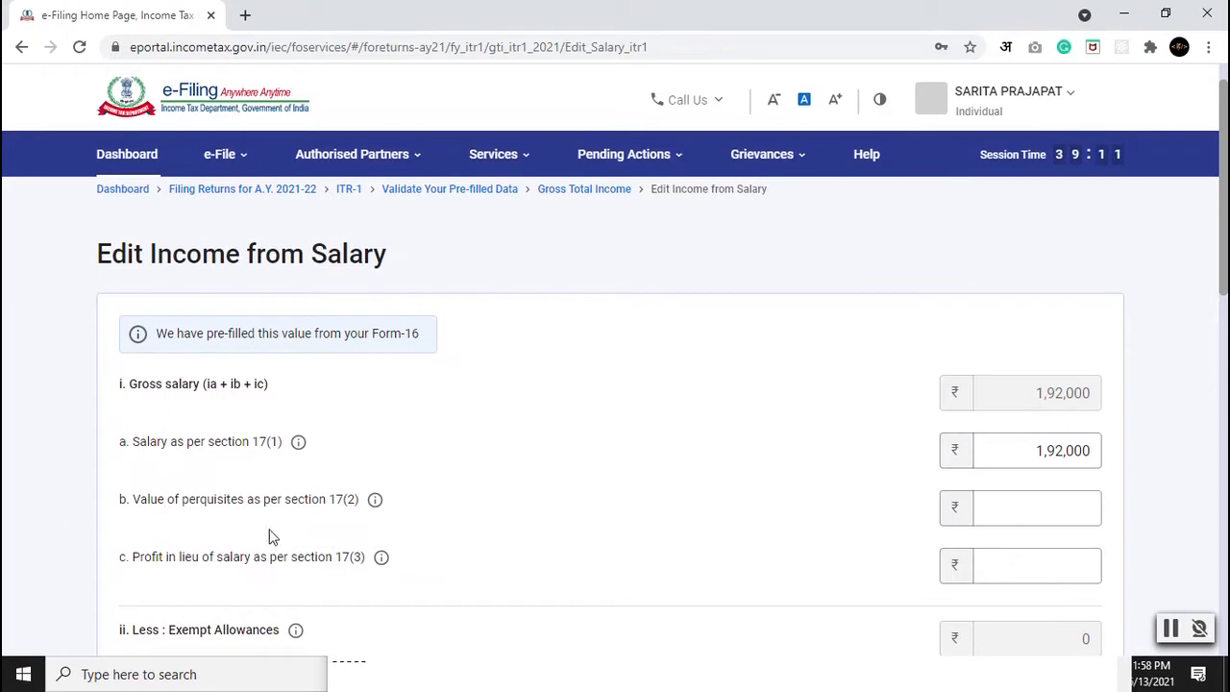
Step: Review the exempt allowance types list without selecting any allowance
{"action": "scroll", "coordinate": [179, 389], "scroll_direction": "down", "scroll_amount": 1}
{"action": "scroll", "coordinate": [420, 540], "scroll_direction": "down", "scroll_amount": 1}
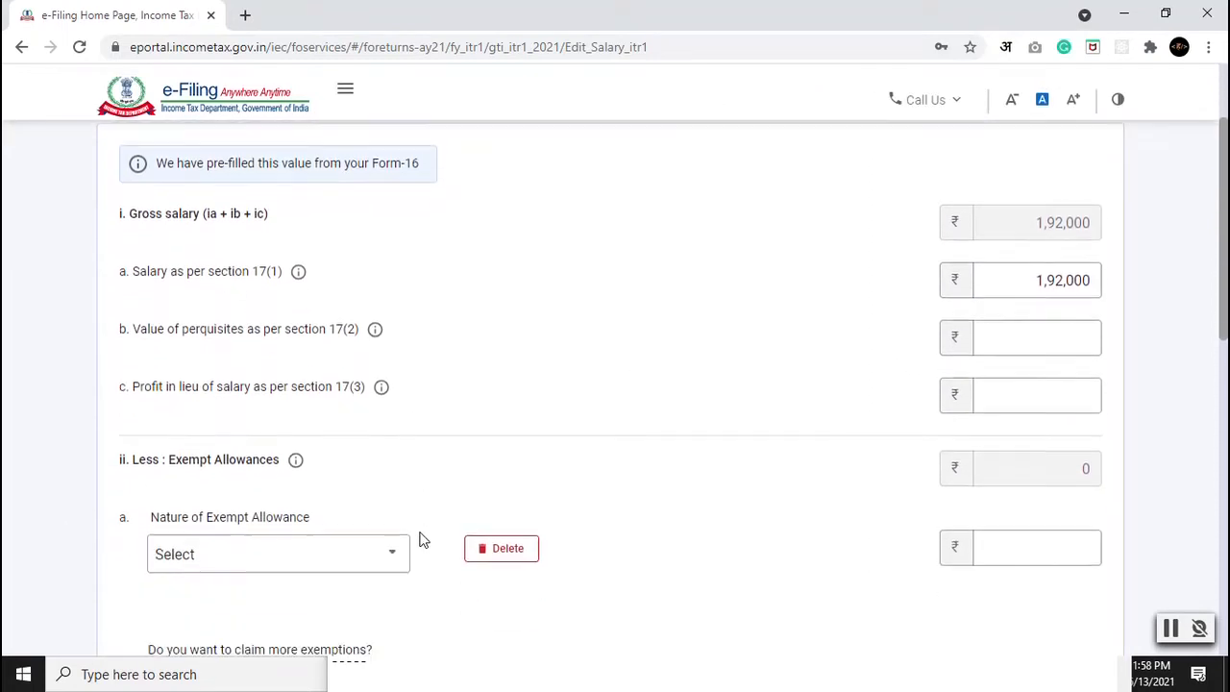
{"action": "scroll", "coordinate": [420, 540], "scroll_direction": "down", "scroll_amount": 1}
{"action": "left_click", "coordinate": [256, 511]}
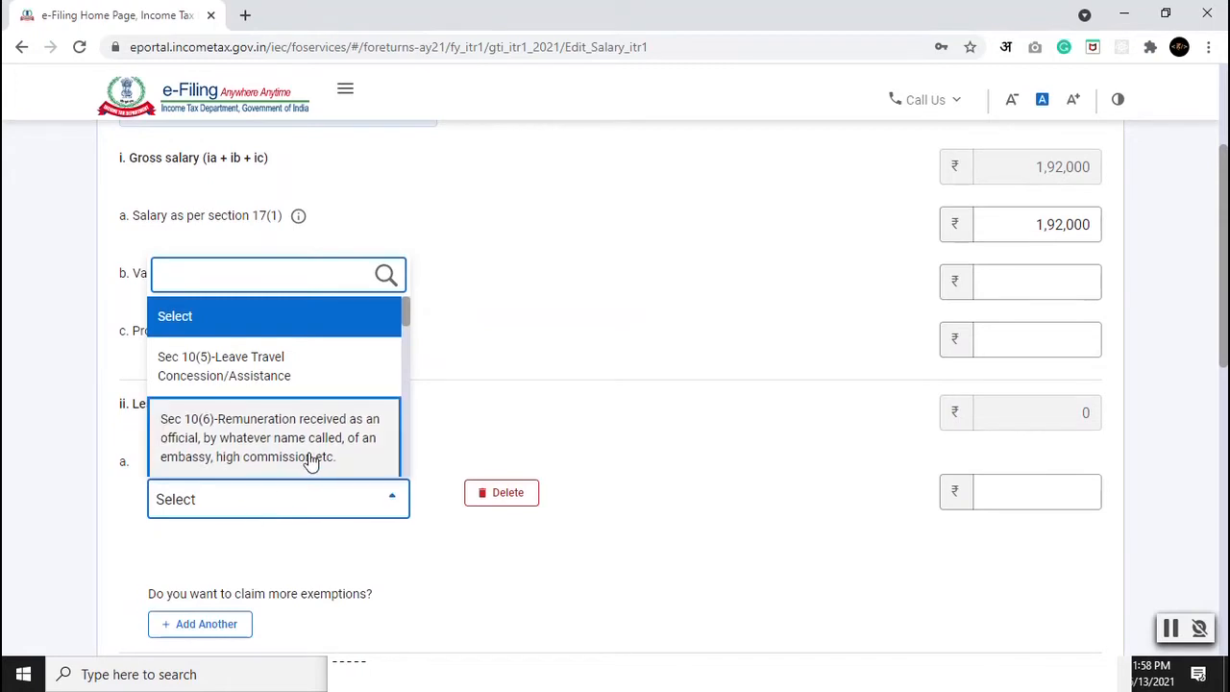
{"action": "scroll", "coordinate": [323, 378], "scroll_direction": "down", "scroll_amount": 1}
{"action": "scroll", "coordinate": [327, 378], "scroll_direction": "down", "scroll_amount": 1}
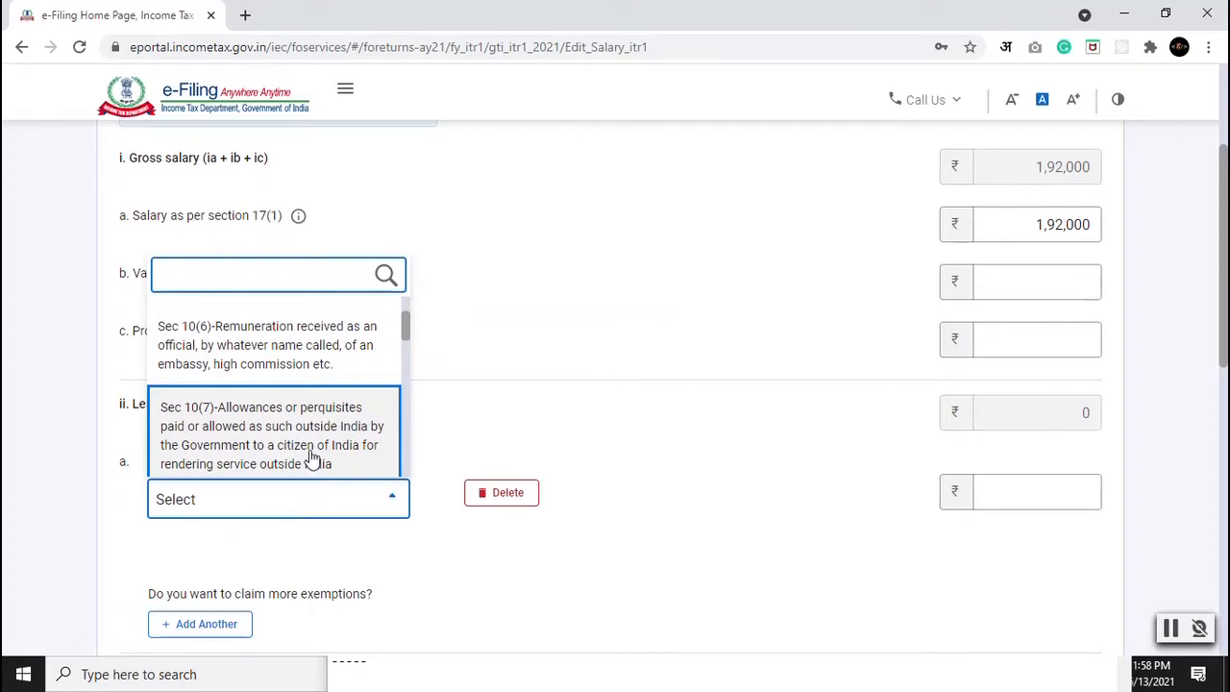
{"action": "scroll", "coordinate": [304, 436], "scroll_direction": "down", "scroll_amount": 3}
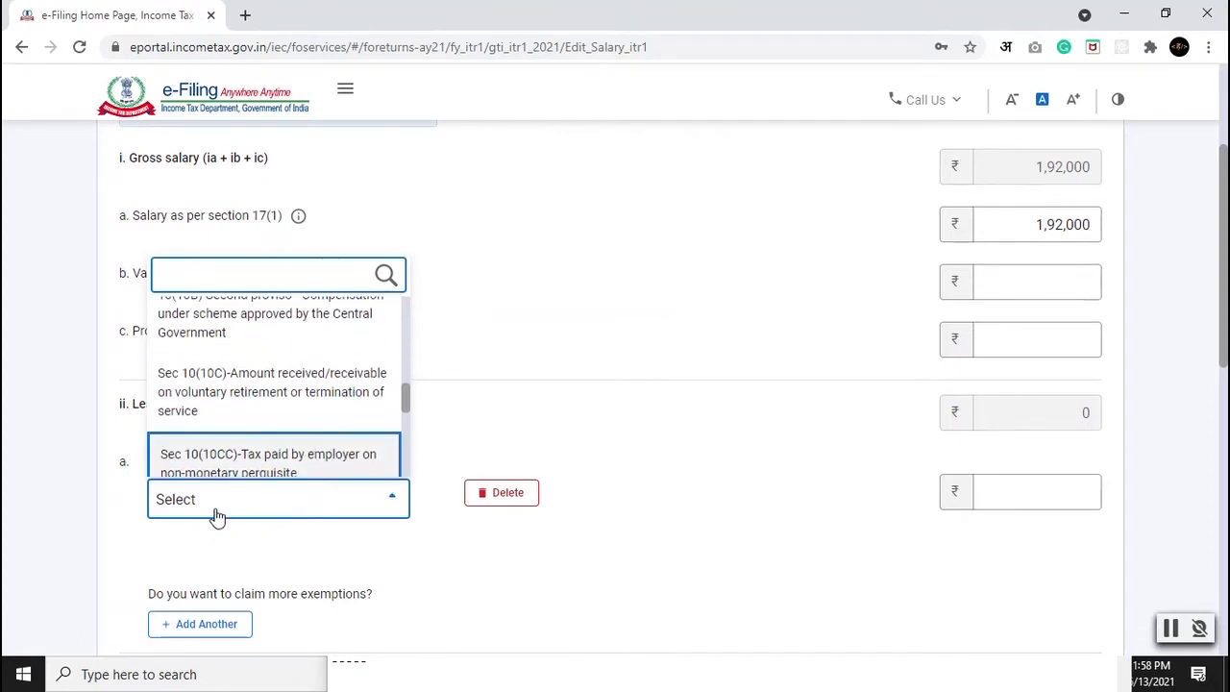
{"action": "left_click", "coordinate": [88, 495]}
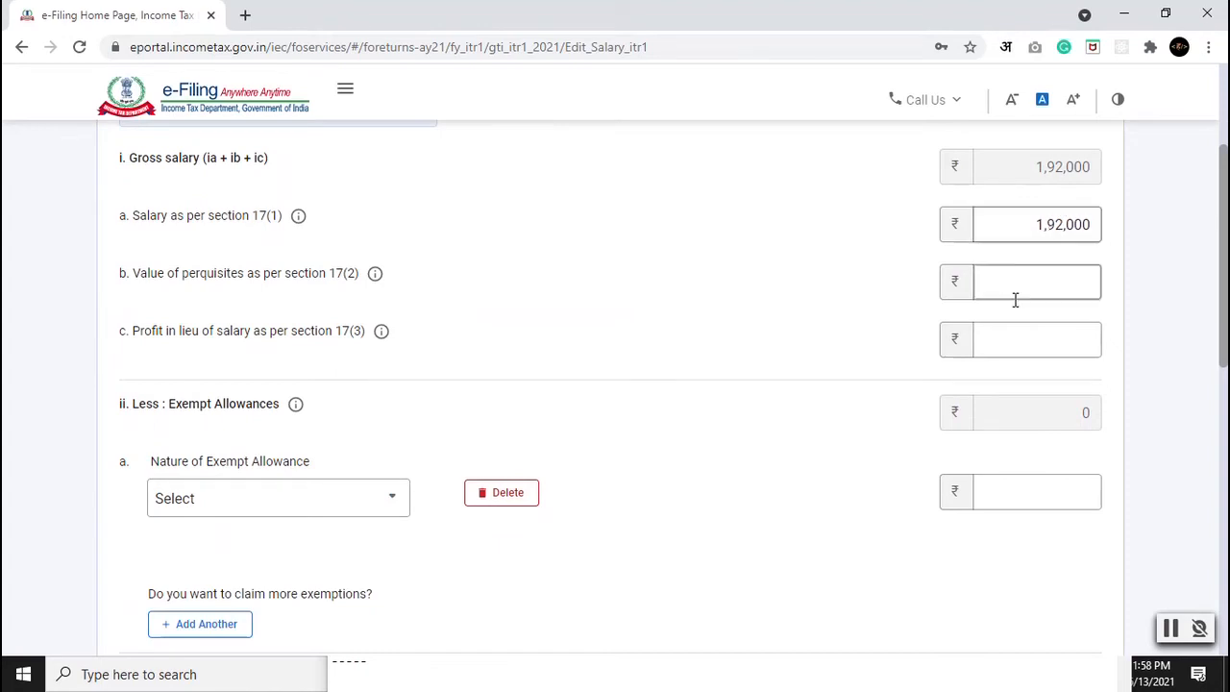
Step: Leave professional tax empty and save the salary details, giving ₹1,42,000 chargeable salary
{"action": "scroll", "coordinate": [424, 414], "scroll_direction": "down", "scroll_amount": 3}
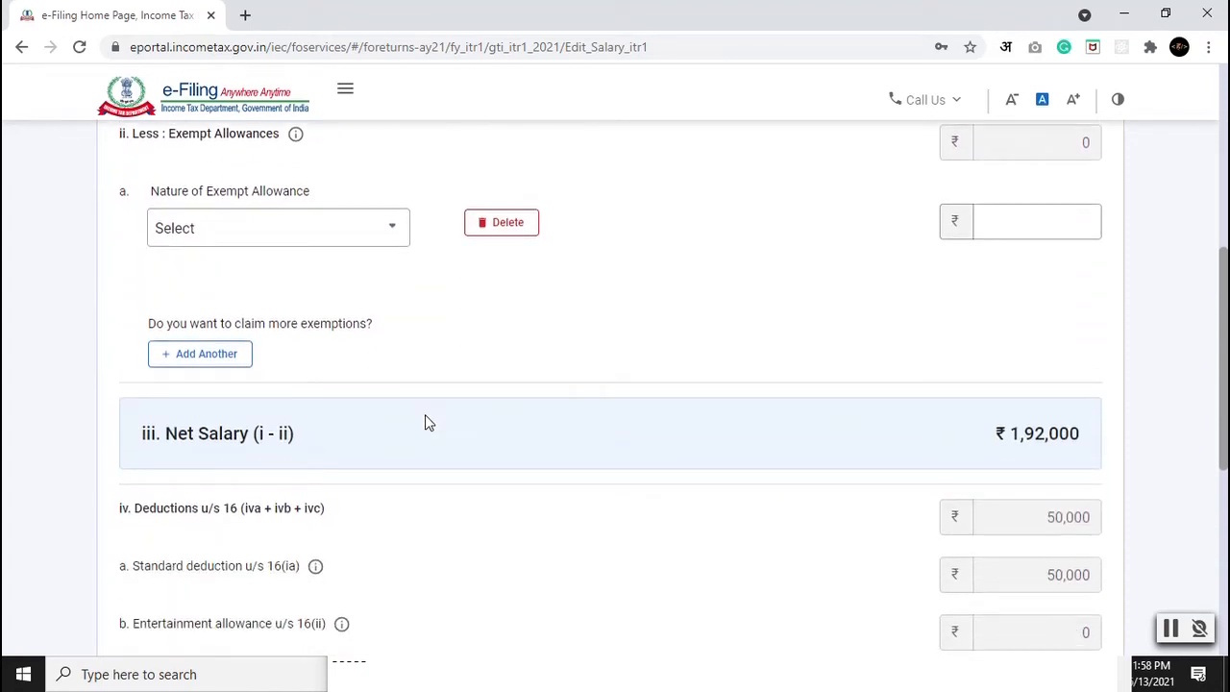
{"action": "scroll", "coordinate": [424, 414], "scroll_direction": "down", "scroll_amount": 5}
{"action": "scroll", "coordinate": [511, 429], "scroll_direction": "up", "scroll_amount": 2}
{"action": "left_click", "coordinate": [785, 432]}
{"action": "left_click", "coordinate": [1051, 420]}
{"action": "left_click", "coordinate": [716, 469]}
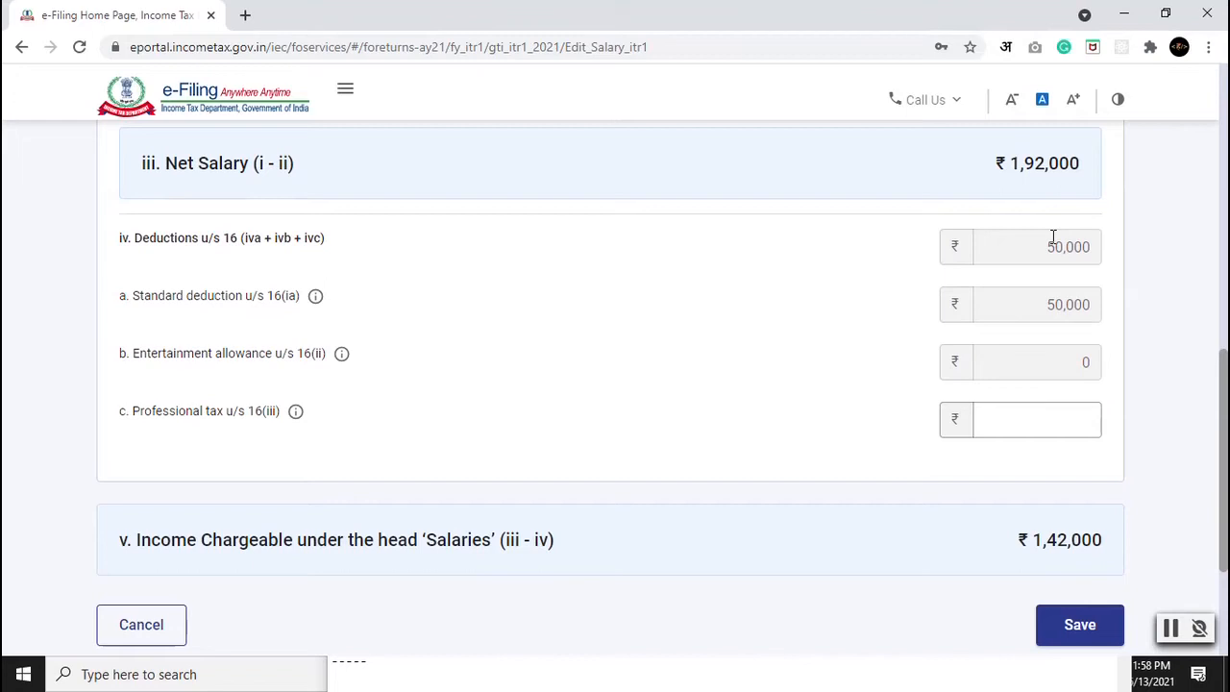
{"action": "scroll", "coordinate": [733, 518], "scroll_direction": "down", "scroll_amount": 2}
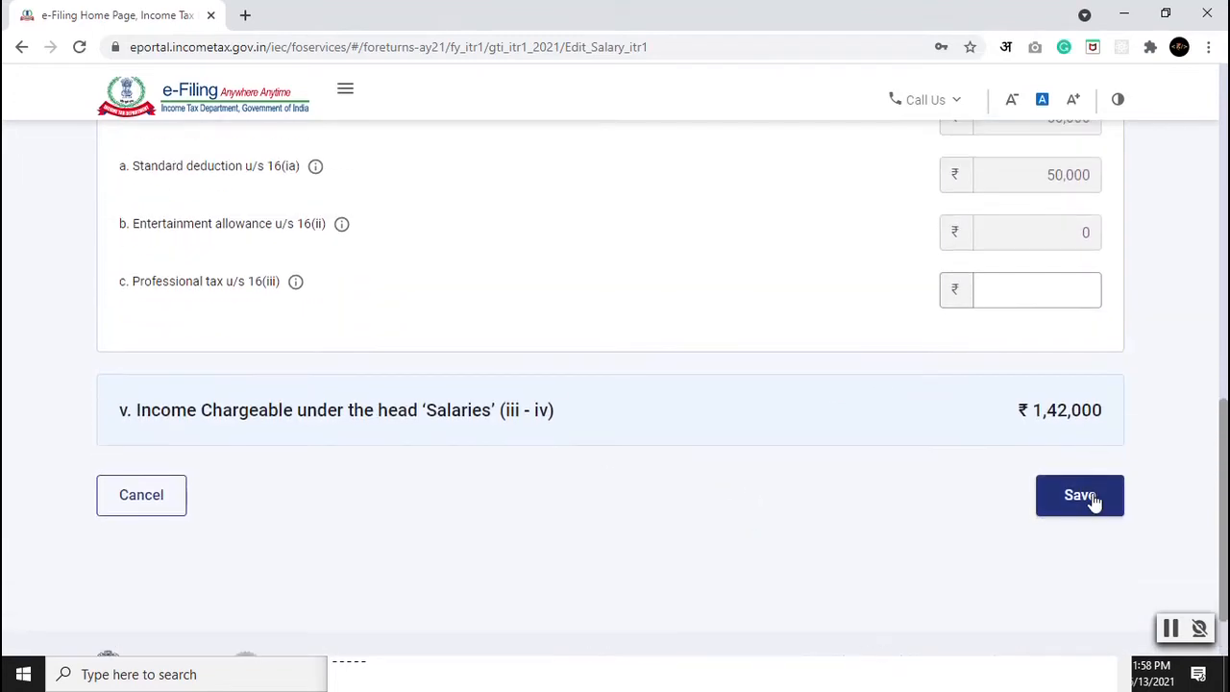
{"action": "left_click", "coordinate": [1093, 496]}
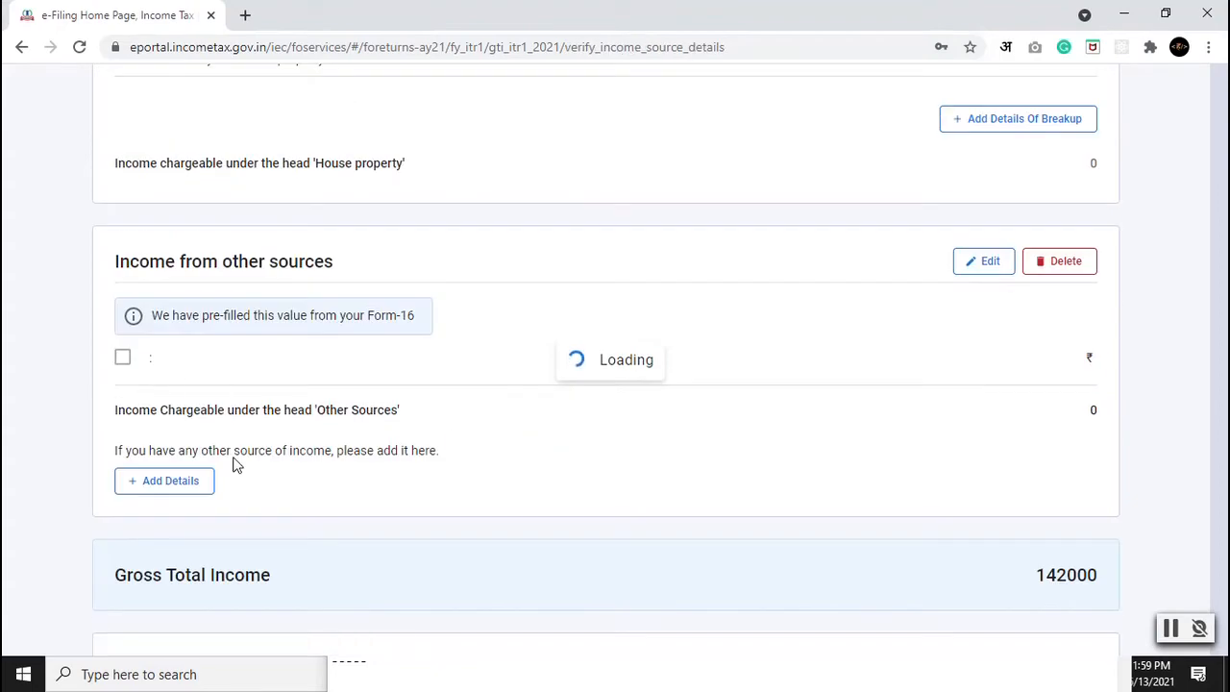
{"action": "scroll", "coordinate": [60, 361], "scroll_direction": "down", "scroll_amount": 5}
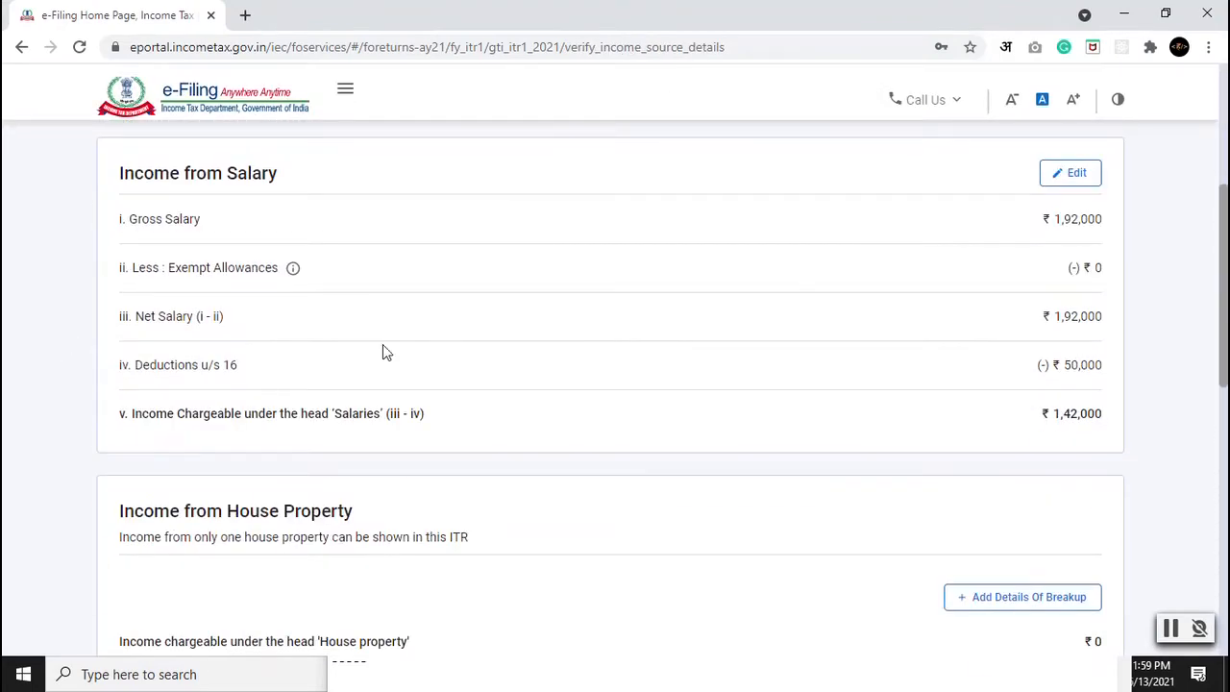
{"action": "scroll", "coordinate": [472, 346], "scroll_direction": "down", "scroll_amount": 2}
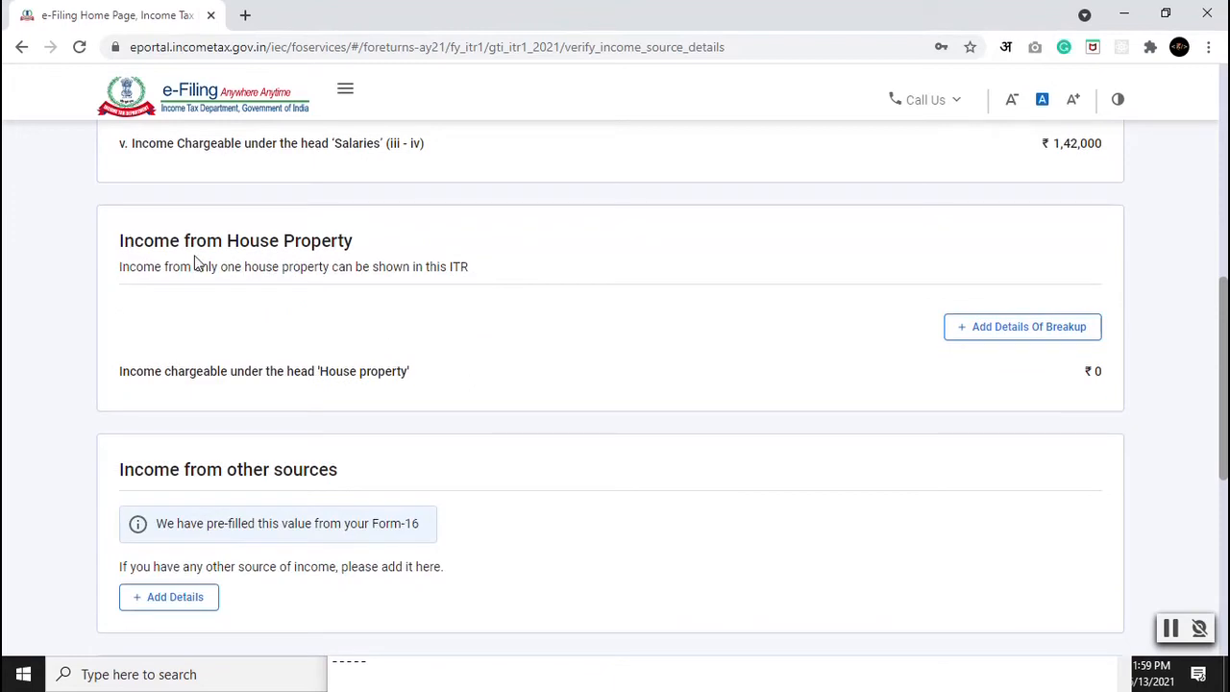
{"action": "left_click", "coordinate": [1026, 328]}
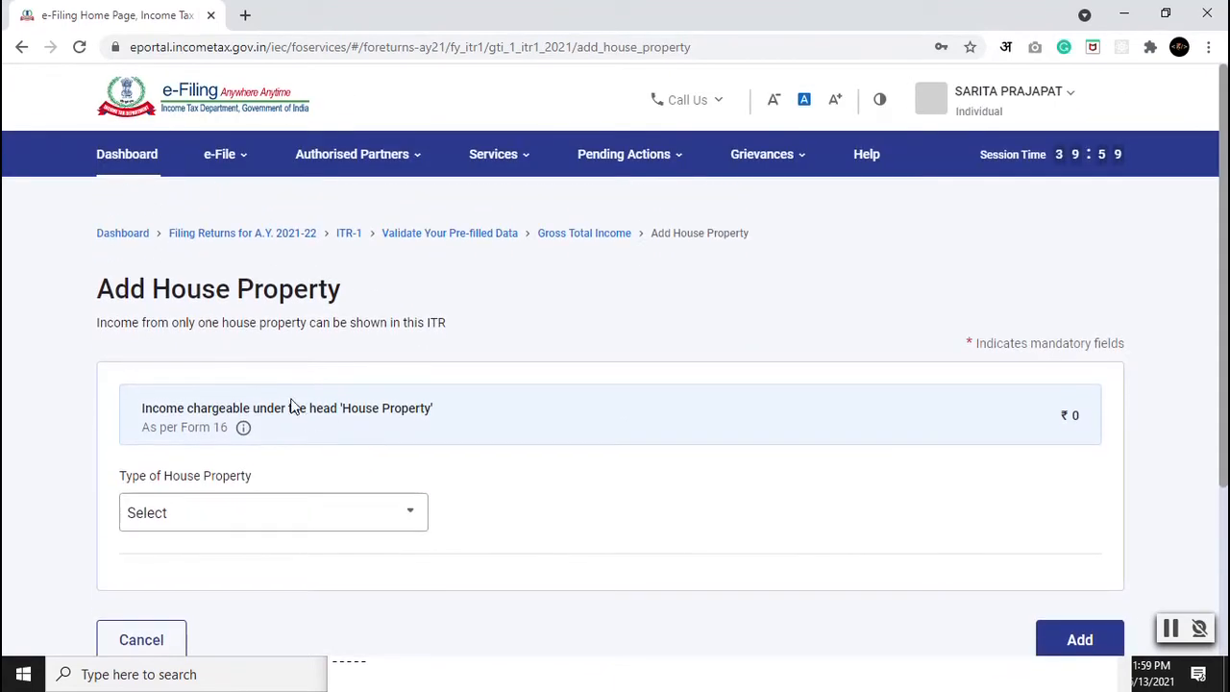
{"action": "left_click", "coordinate": [205, 512]}
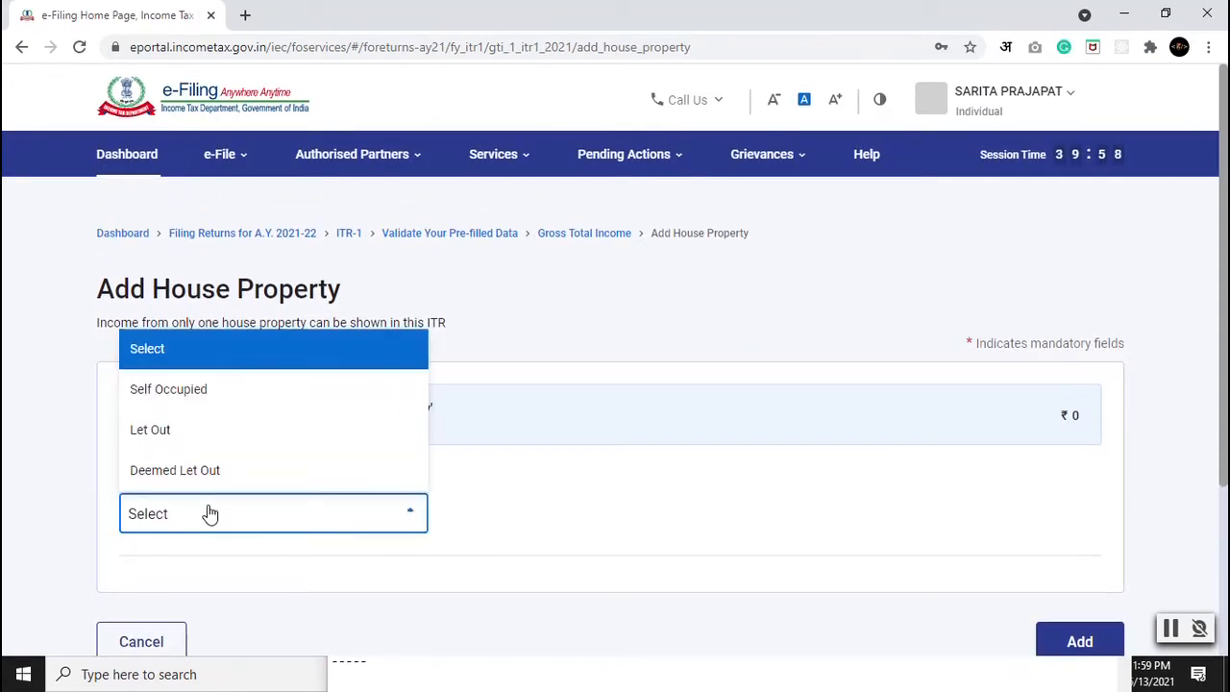
{"action": "left_click", "coordinate": [219, 404]}
{"action": "scroll", "coordinate": [730, 572], "scroll_direction": "down", "scroll_amount": 3}
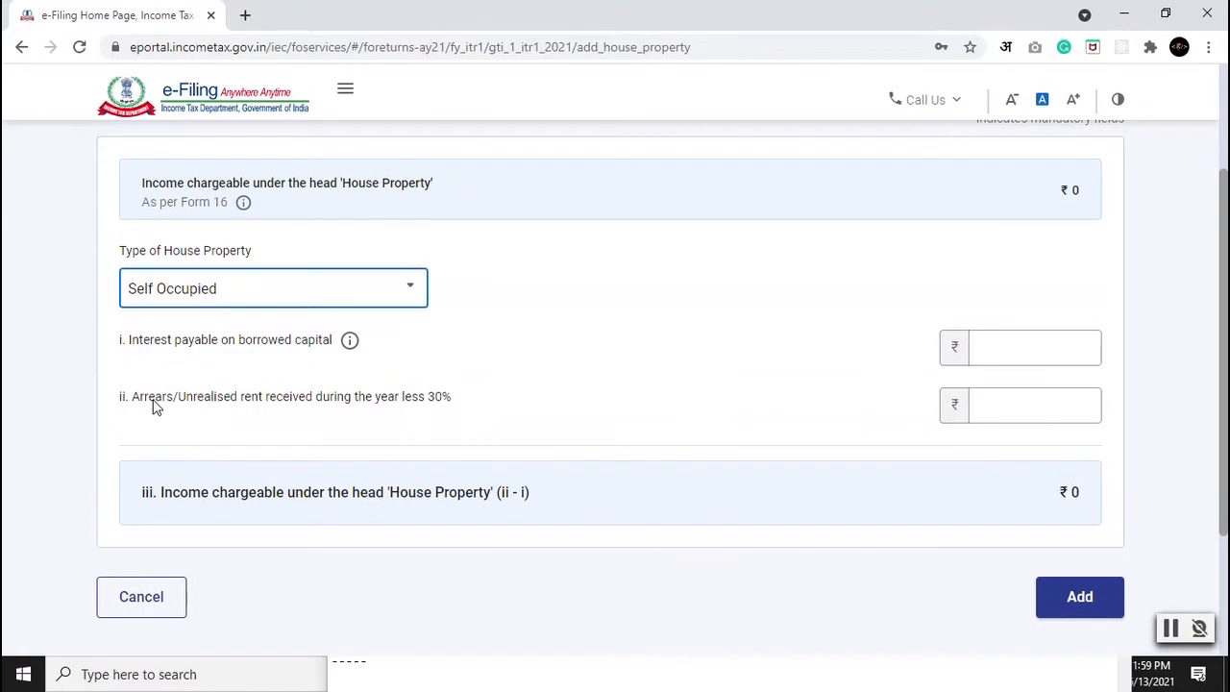
{"action": "left_click", "coordinate": [140, 602]}
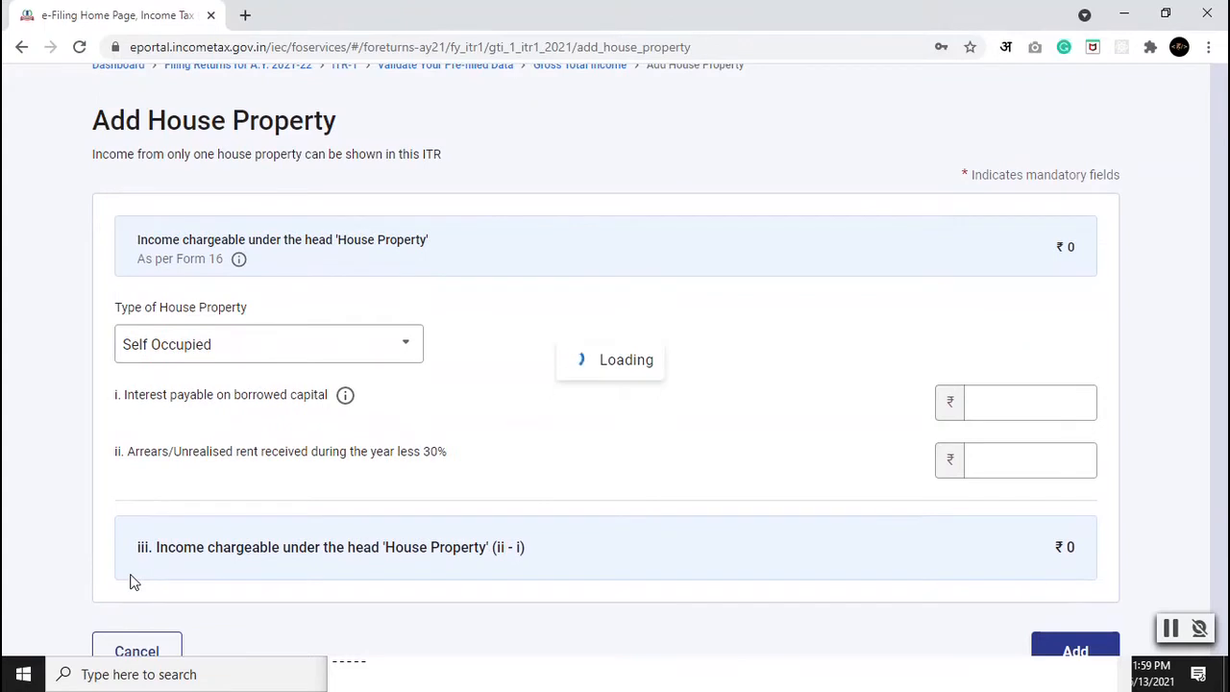
{"action": "scroll", "coordinate": [75, 363], "scroll_direction": "down", "scroll_amount": 3}
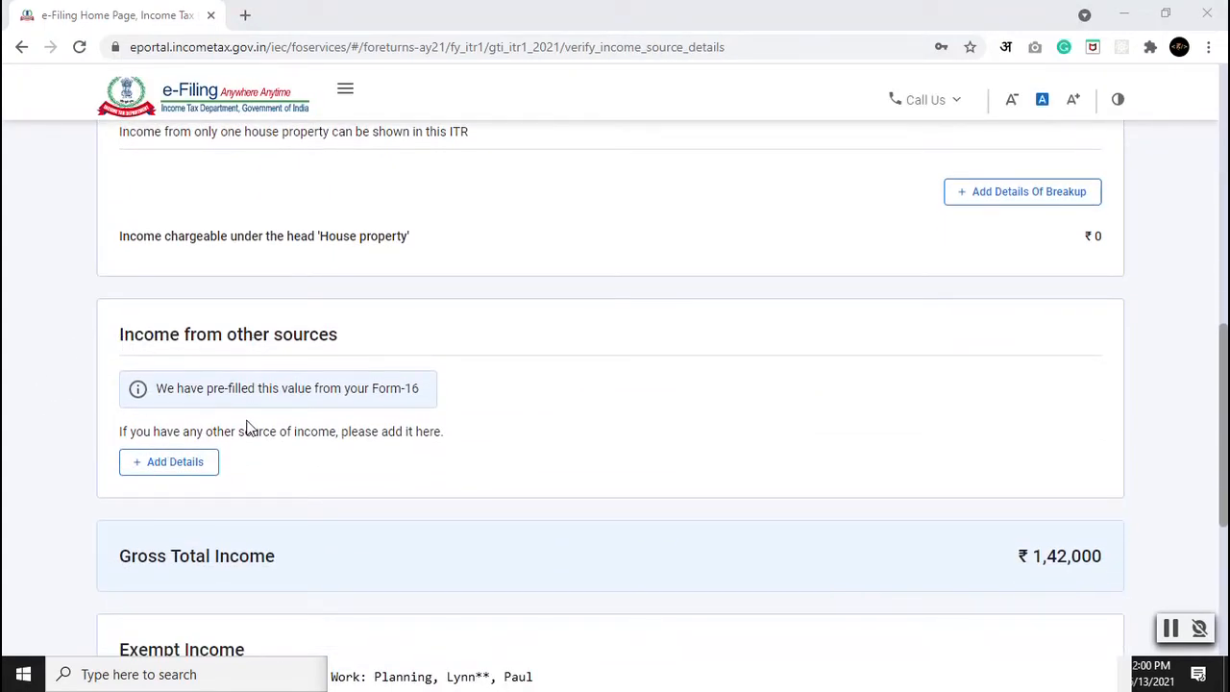
Step: Declare savings bank interest income of ₹102 under other sources
{"action": "left_click", "coordinate": [174, 464]}
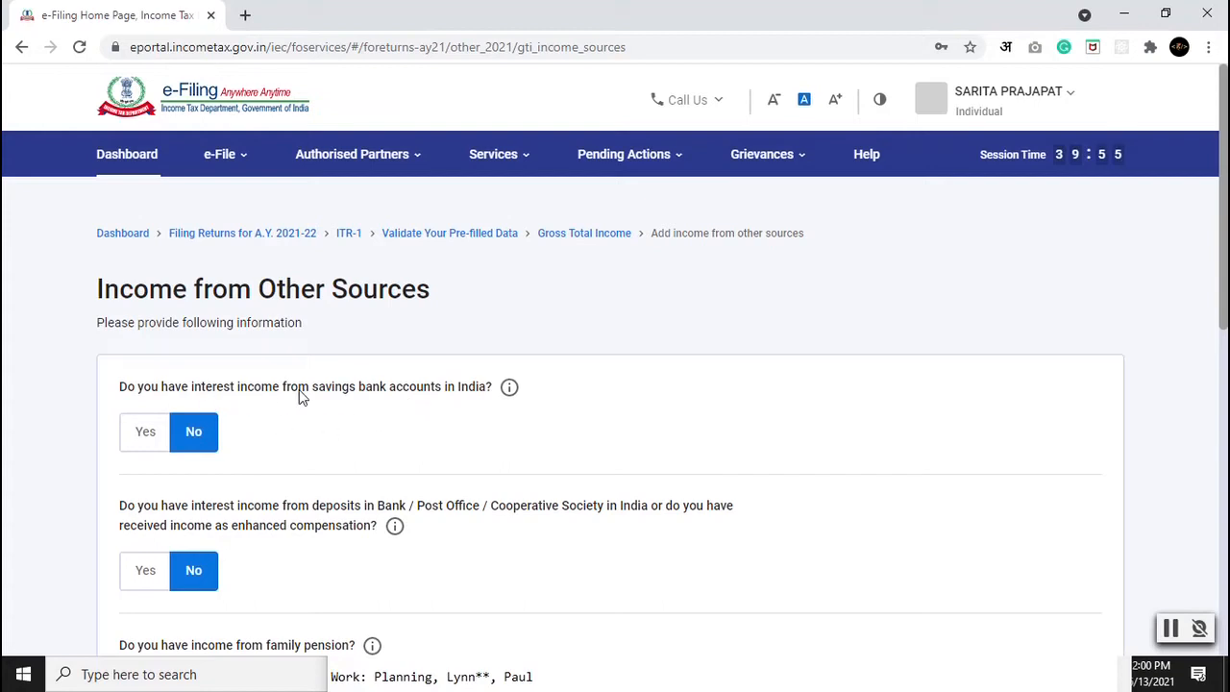
{"action": "left_click", "coordinate": [144, 440]}
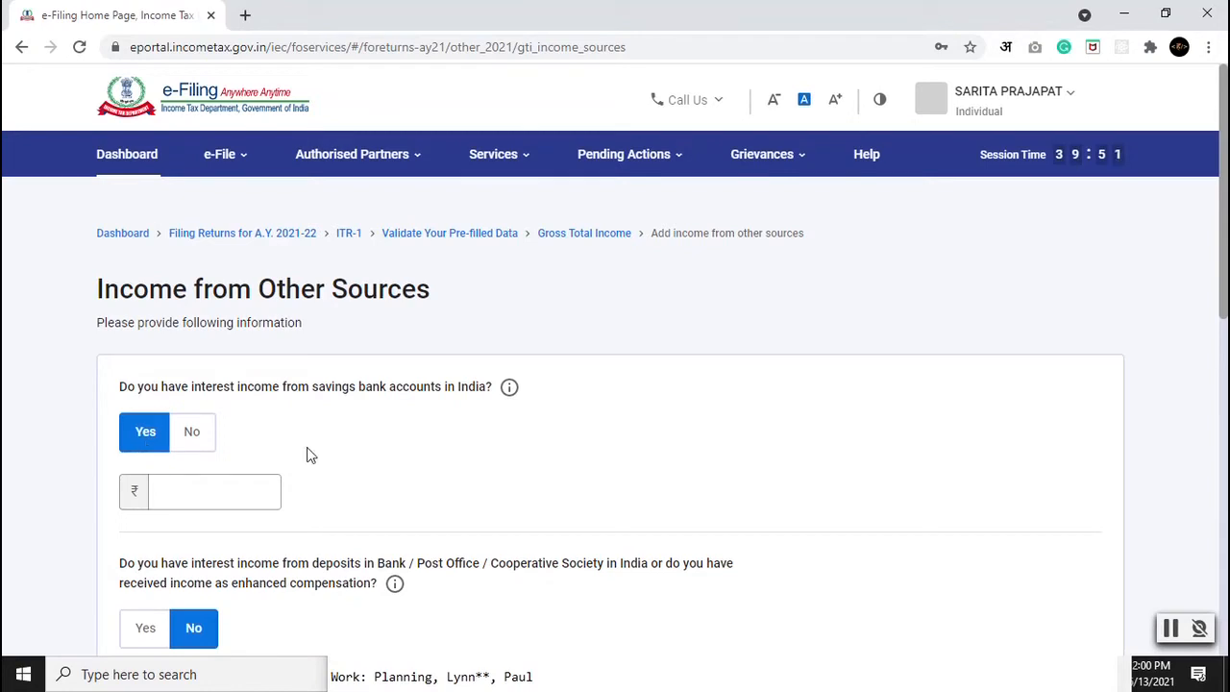
{"action": "left_click", "coordinate": [209, 485]}
{"action": "type", "text": "102"}
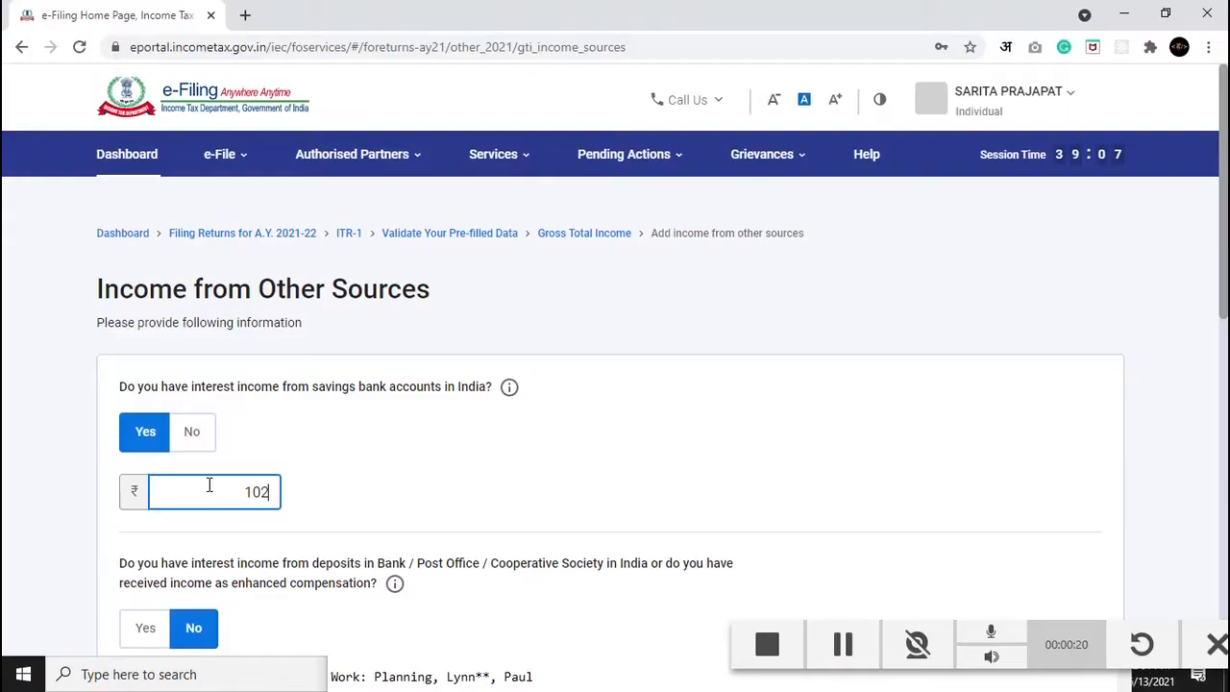
Step: Leave the remaining other-income questions at No and continue to income verification
{"action": "scroll", "coordinate": [118, 513], "scroll_direction": "down", "scroll_amount": 1}
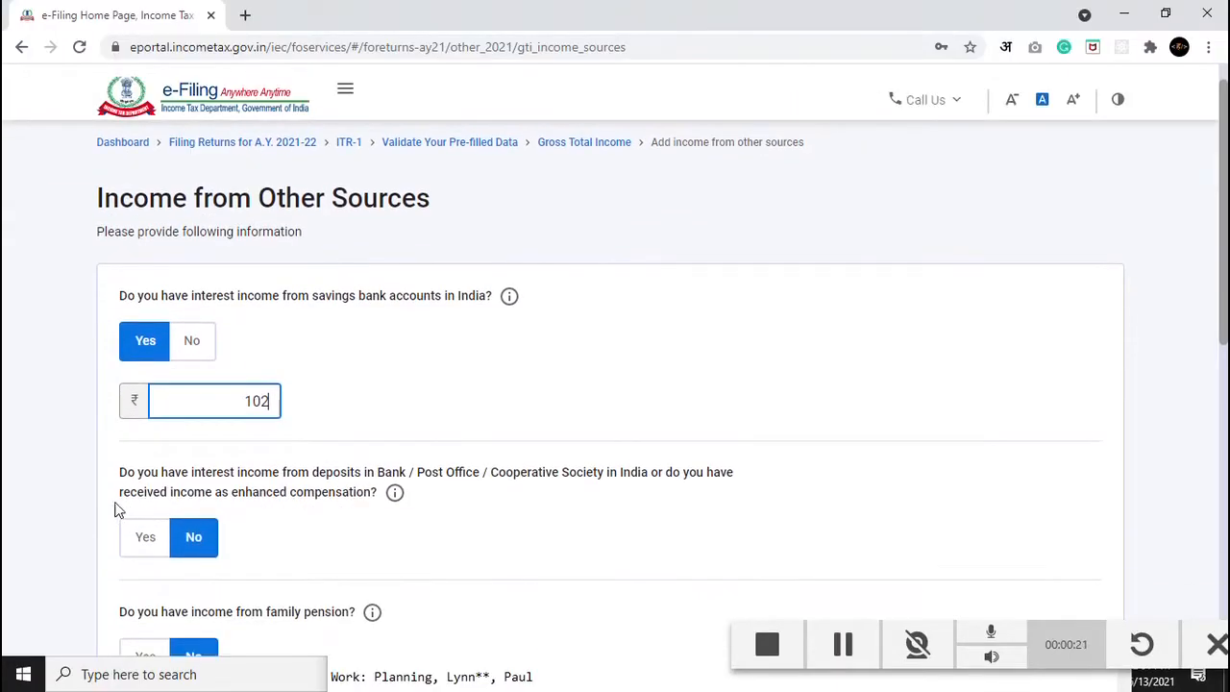
{"action": "scroll", "coordinate": [84, 467], "scroll_direction": "down", "scroll_amount": 2}
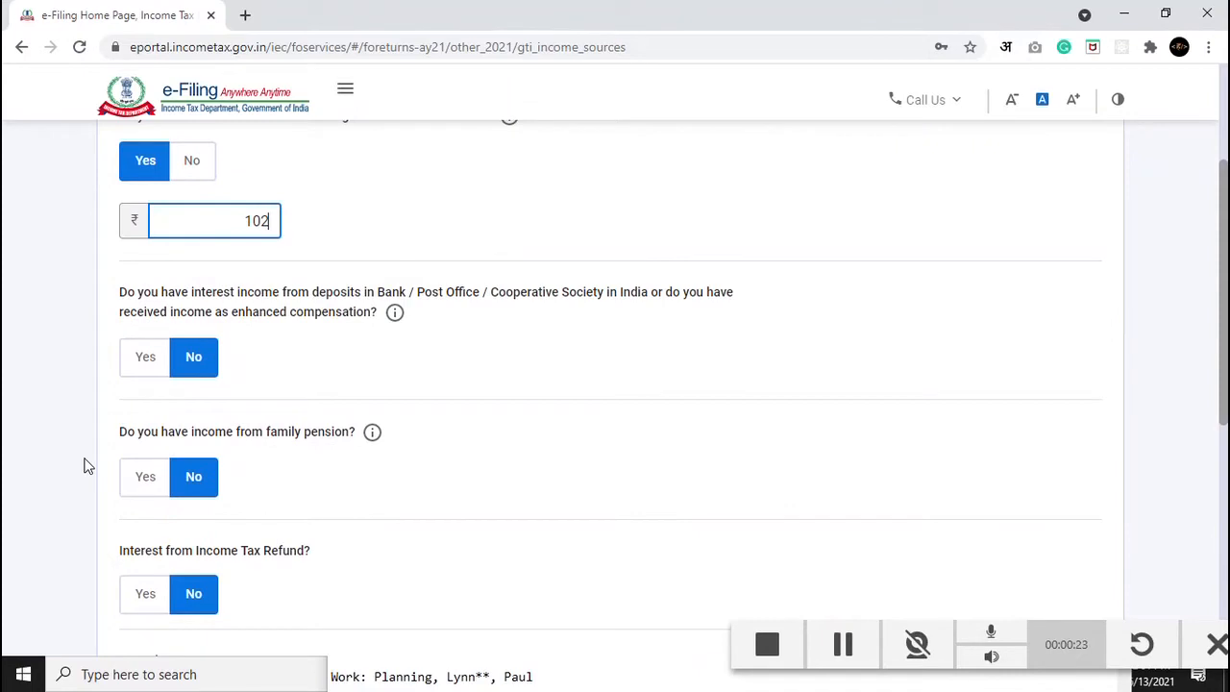
{"action": "scroll", "coordinate": [85, 466], "scroll_direction": "up", "scroll_amount": 1}
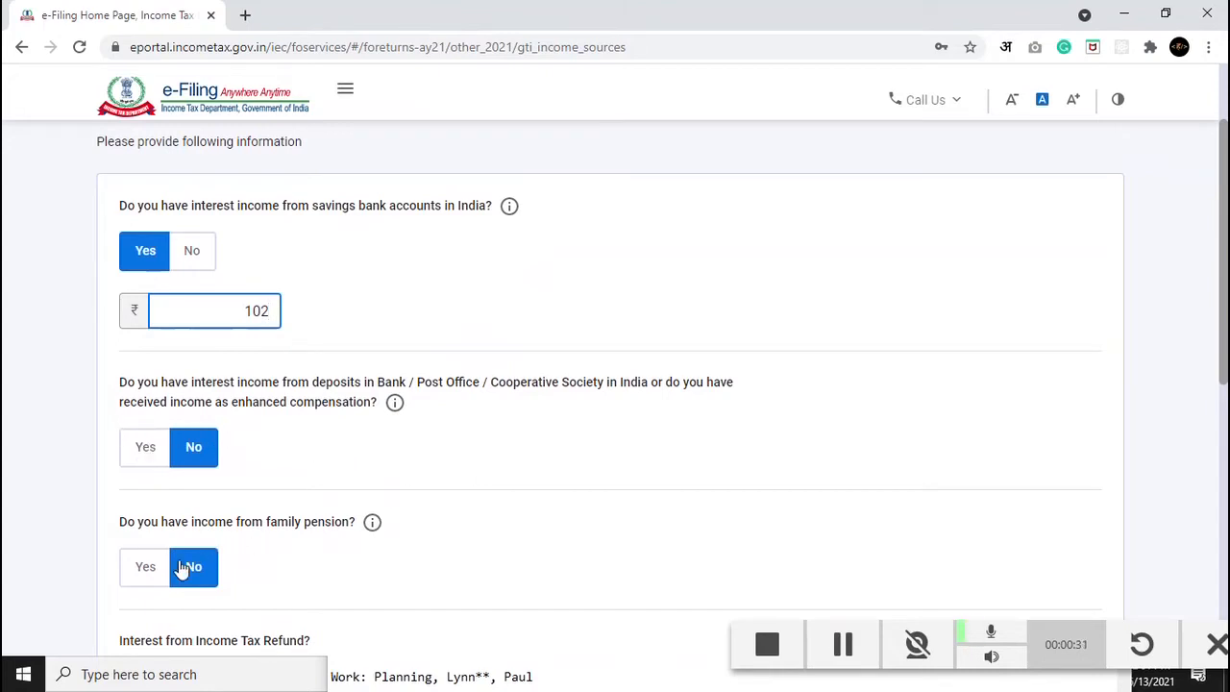
{"action": "scroll", "coordinate": [139, 565], "scroll_direction": "down", "scroll_amount": 3}
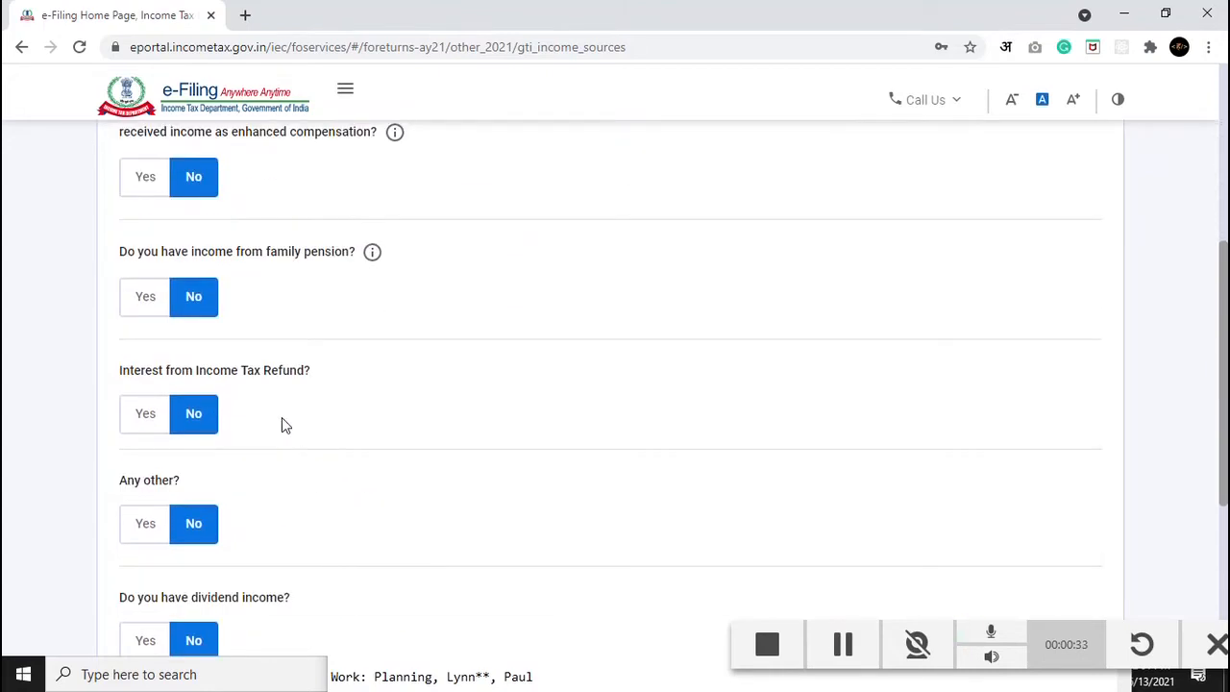
{"action": "scroll", "coordinate": [129, 393], "scroll_direction": "down", "scroll_amount": 2}
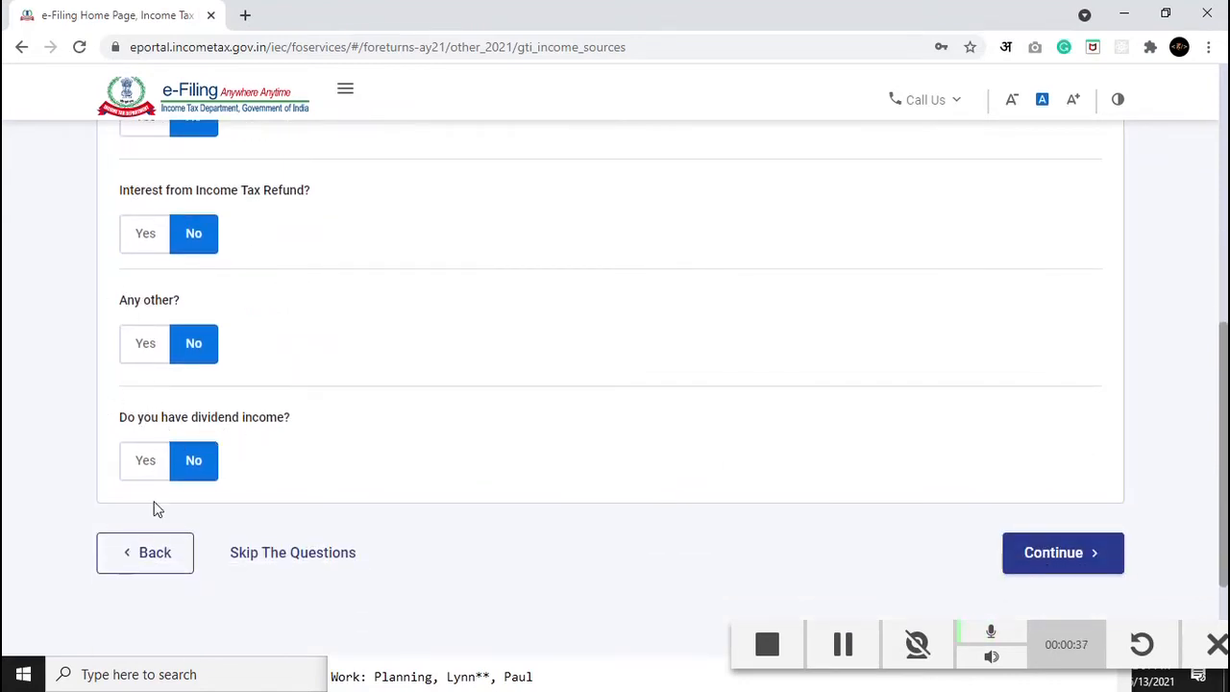
{"action": "scroll", "coordinate": [898, 491], "scroll_direction": "up", "scroll_amount": 5}
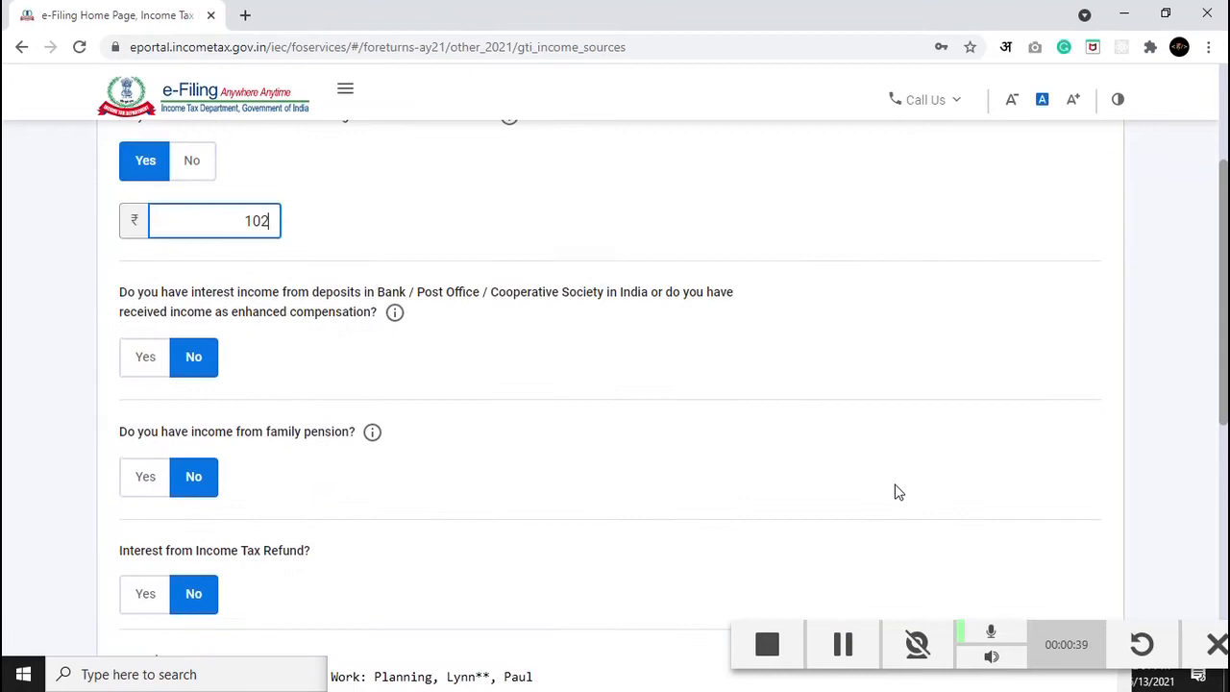
{"action": "scroll", "coordinate": [894, 491], "scroll_direction": "down", "scroll_amount": 6}
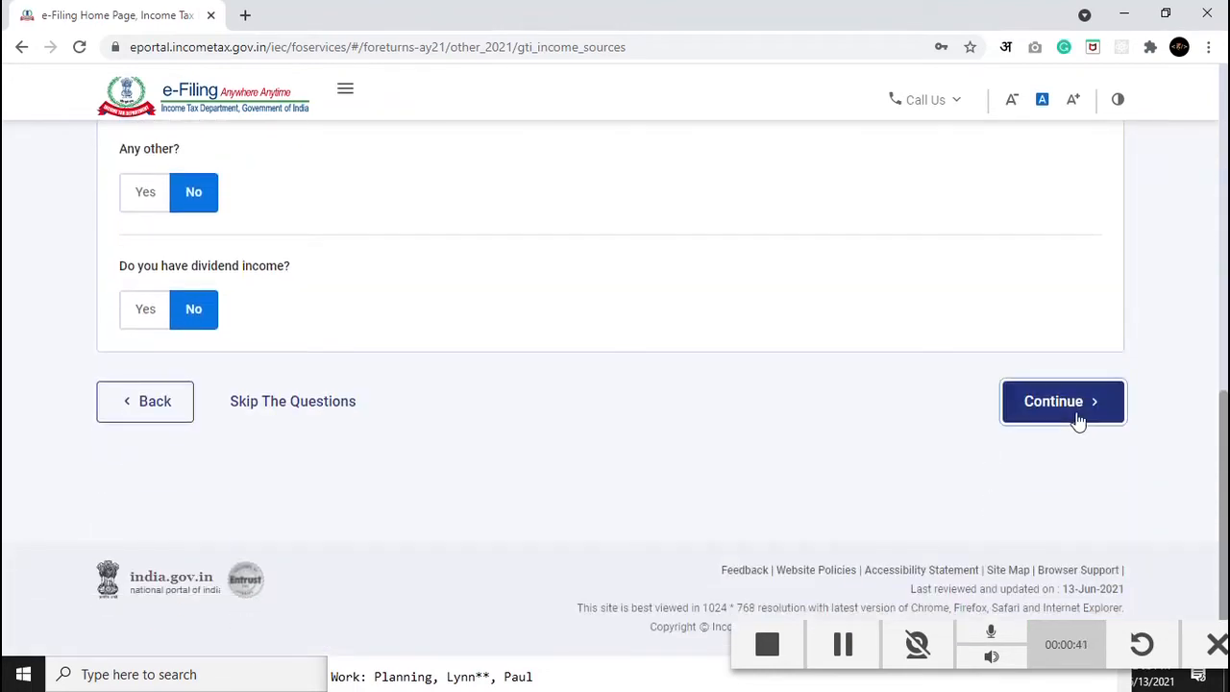
{"action": "left_click", "coordinate": [1074, 420]}
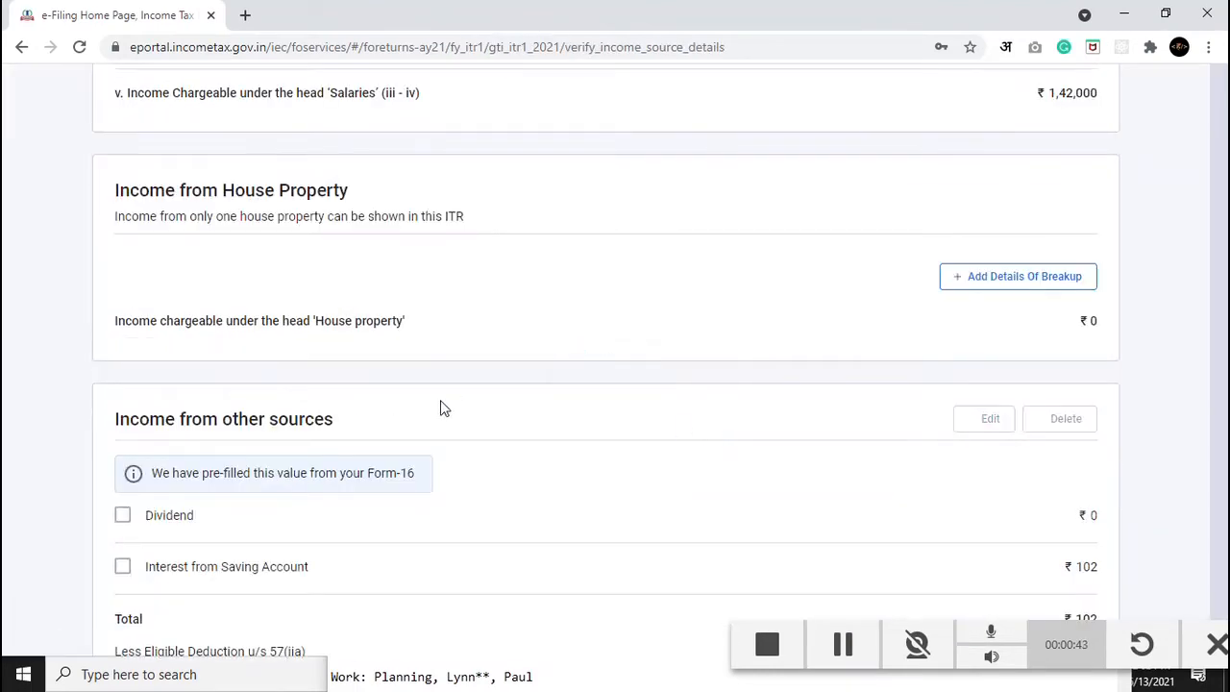
{"action": "scroll", "coordinate": [54, 398], "scroll_direction": "down", "scroll_amount": 8}
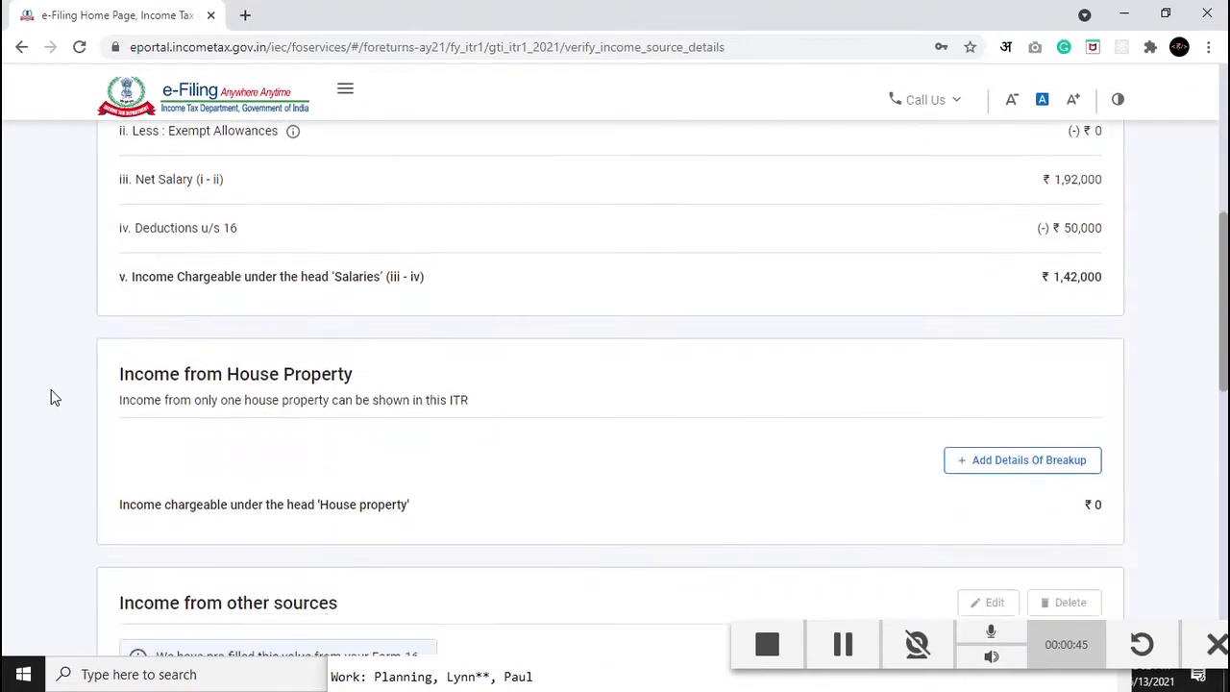
{"action": "scroll", "coordinate": [55, 397], "scroll_direction": "down", "scroll_amount": 3}
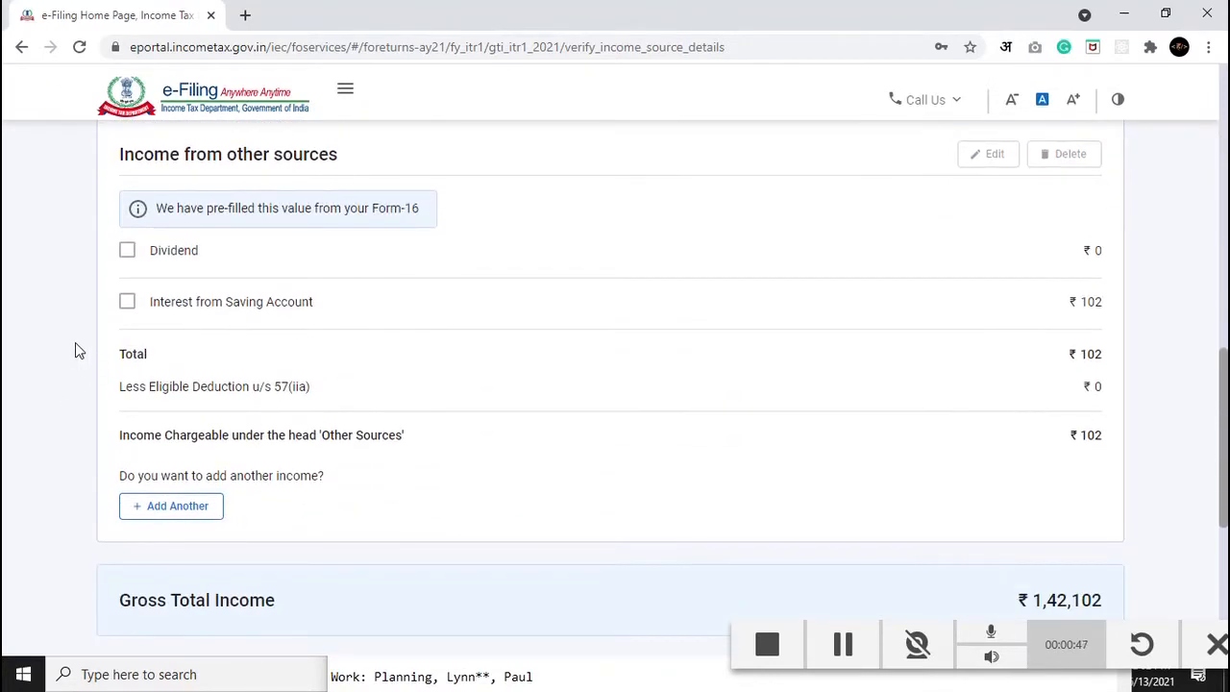
{"action": "scroll", "coordinate": [465, 489], "scroll_direction": "down", "scroll_amount": 2}
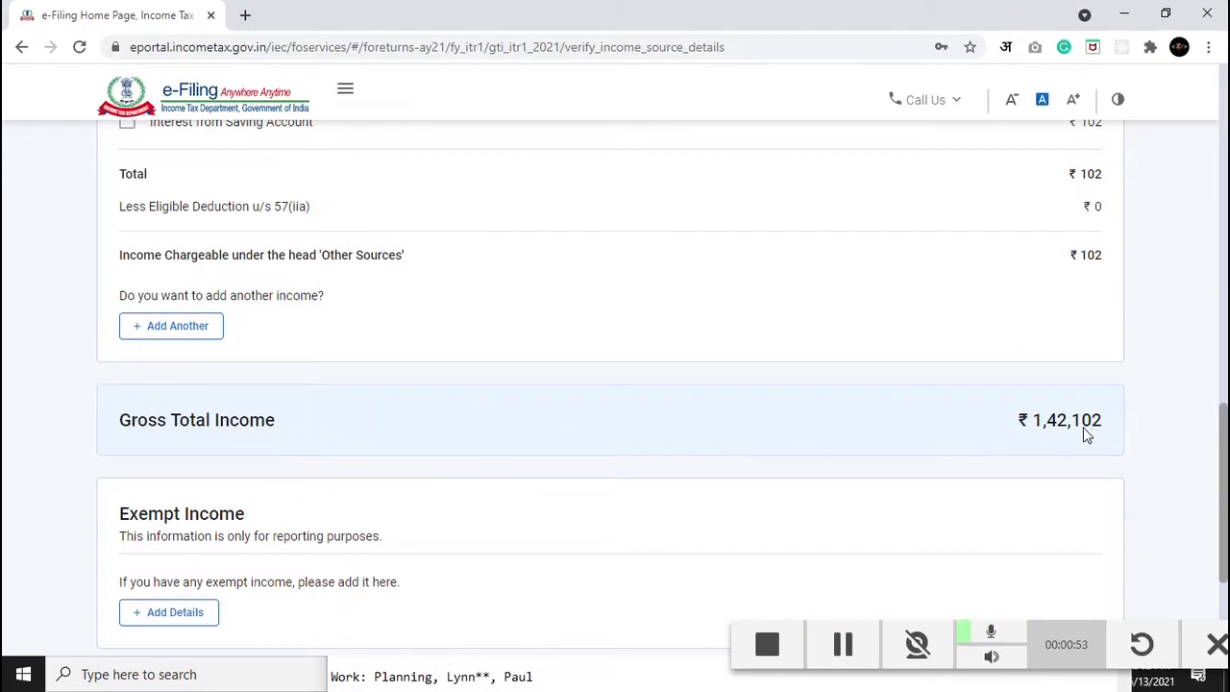
{"action": "scroll", "coordinate": [580, 420], "scroll_direction": "down", "scroll_amount": 3}
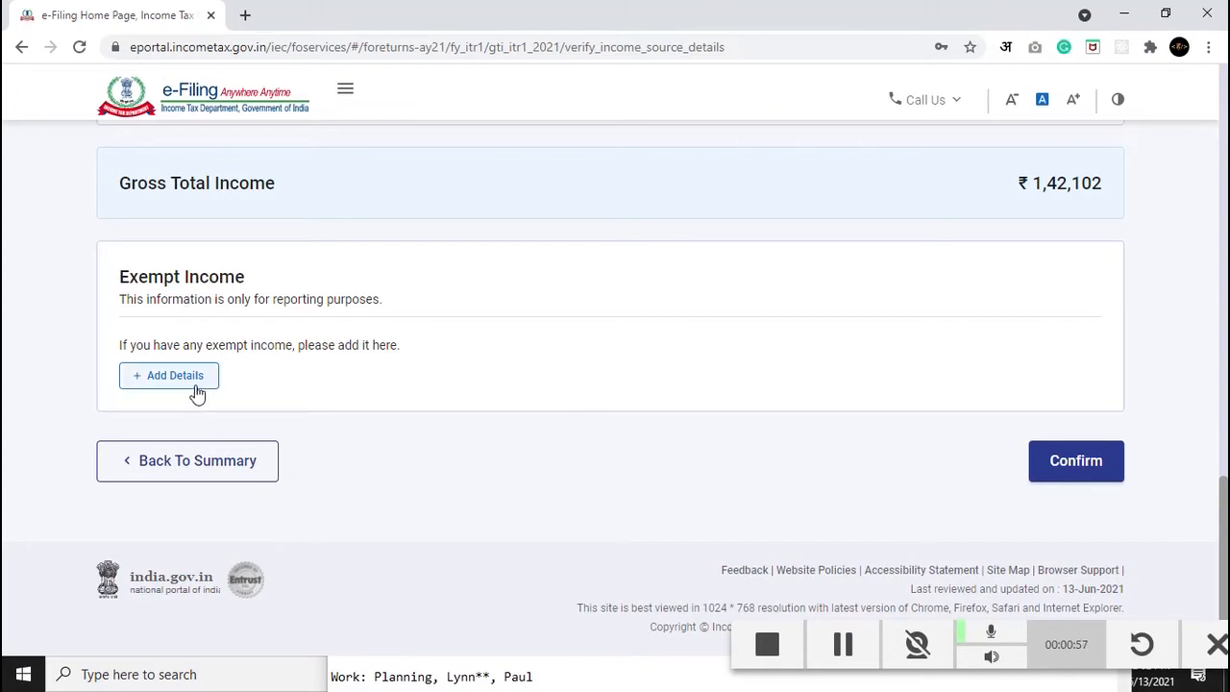
{"action": "left_click", "coordinate": [210, 385]}
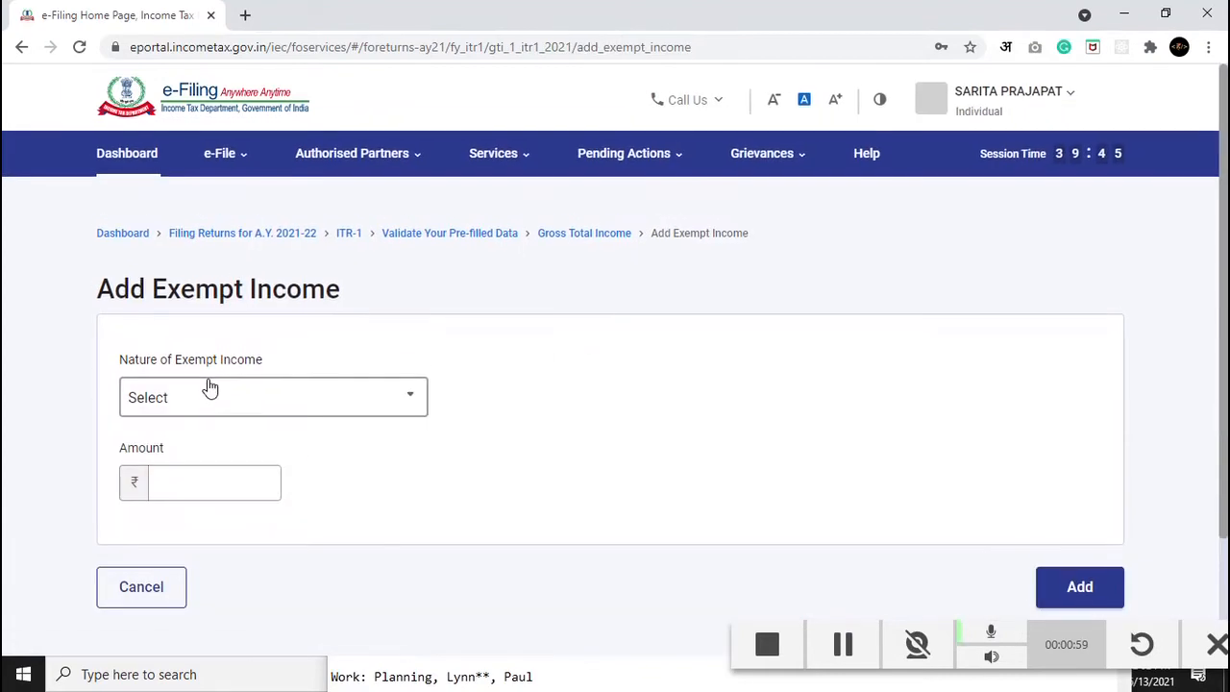
{"action": "left_click", "coordinate": [252, 412]}
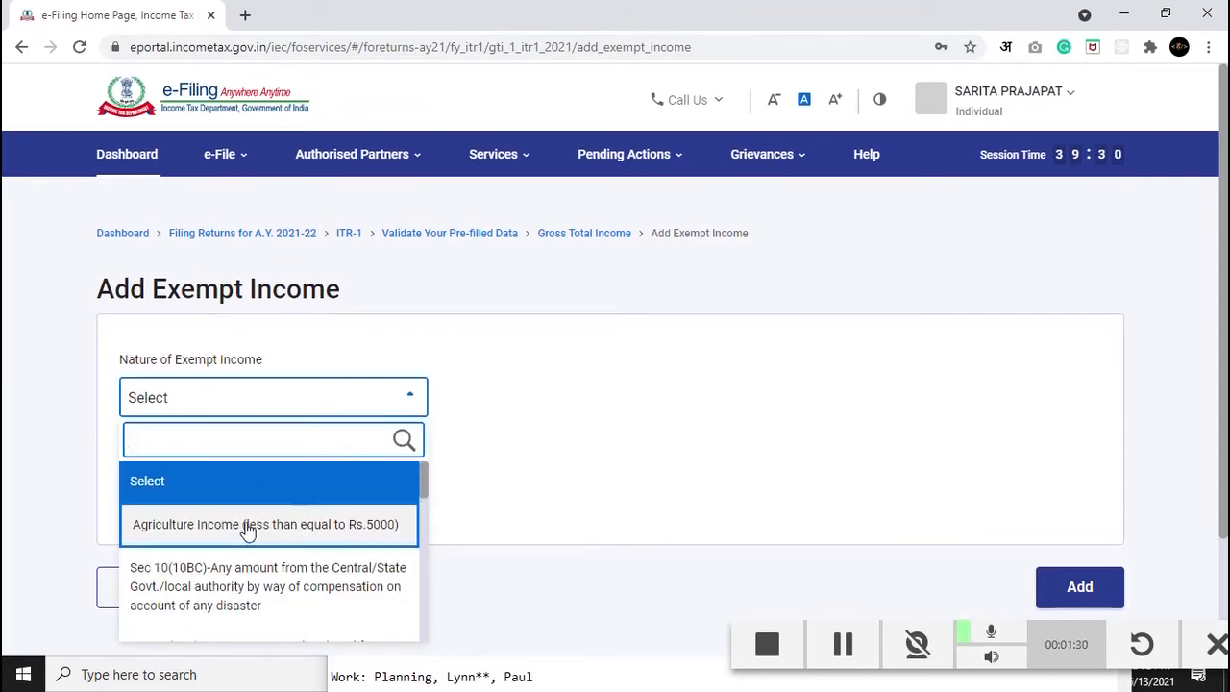
{"action": "scroll", "coordinate": [286, 544], "scroll_direction": "down", "scroll_amount": 2}
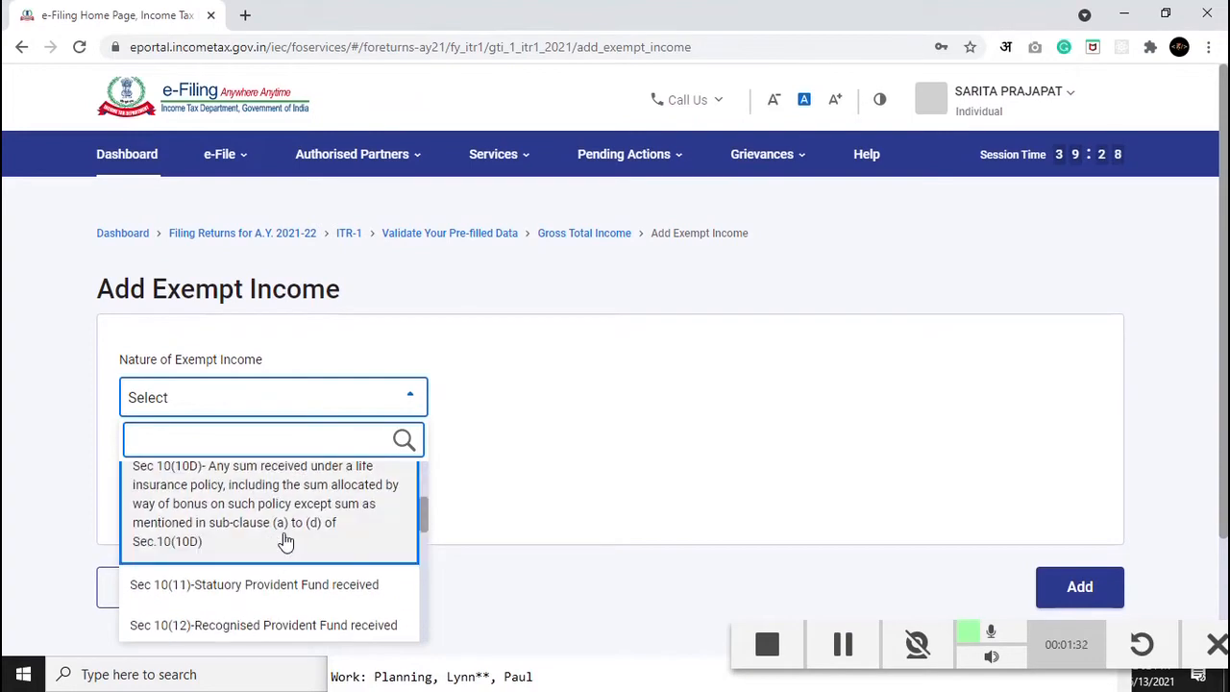
{"action": "scroll", "coordinate": [330, 565], "scroll_direction": "down", "scroll_amount": 4}
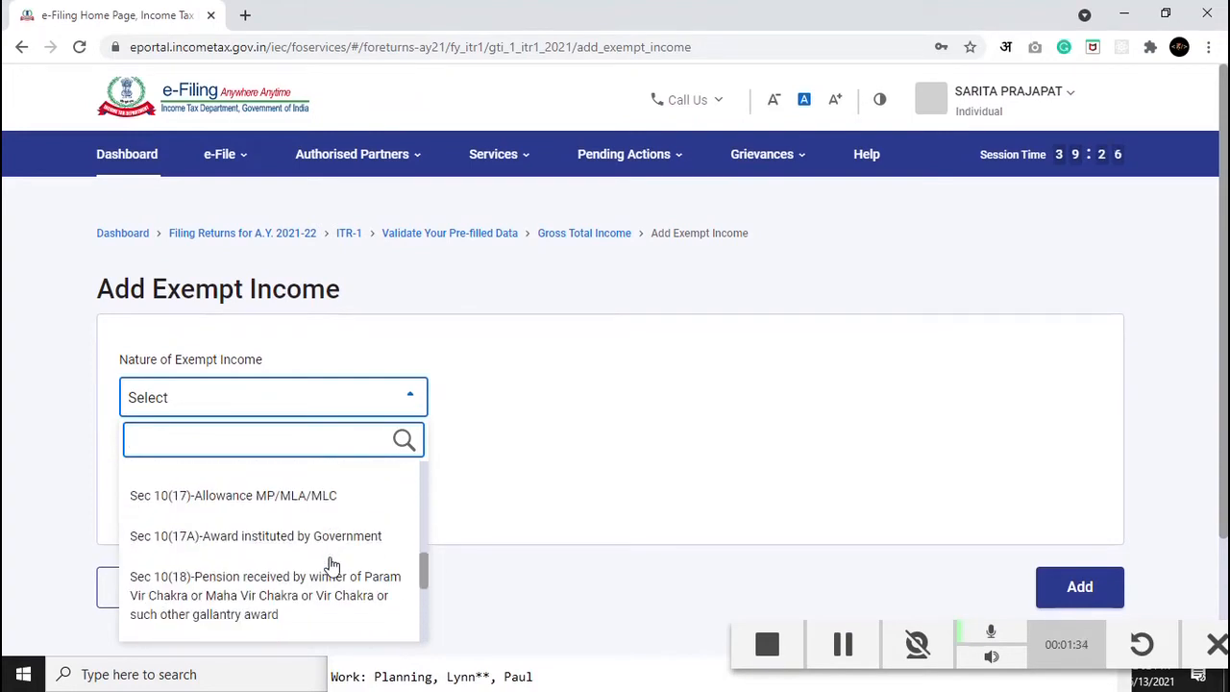
{"action": "scroll", "coordinate": [324, 553], "scroll_direction": "up", "scroll_amount": 6}
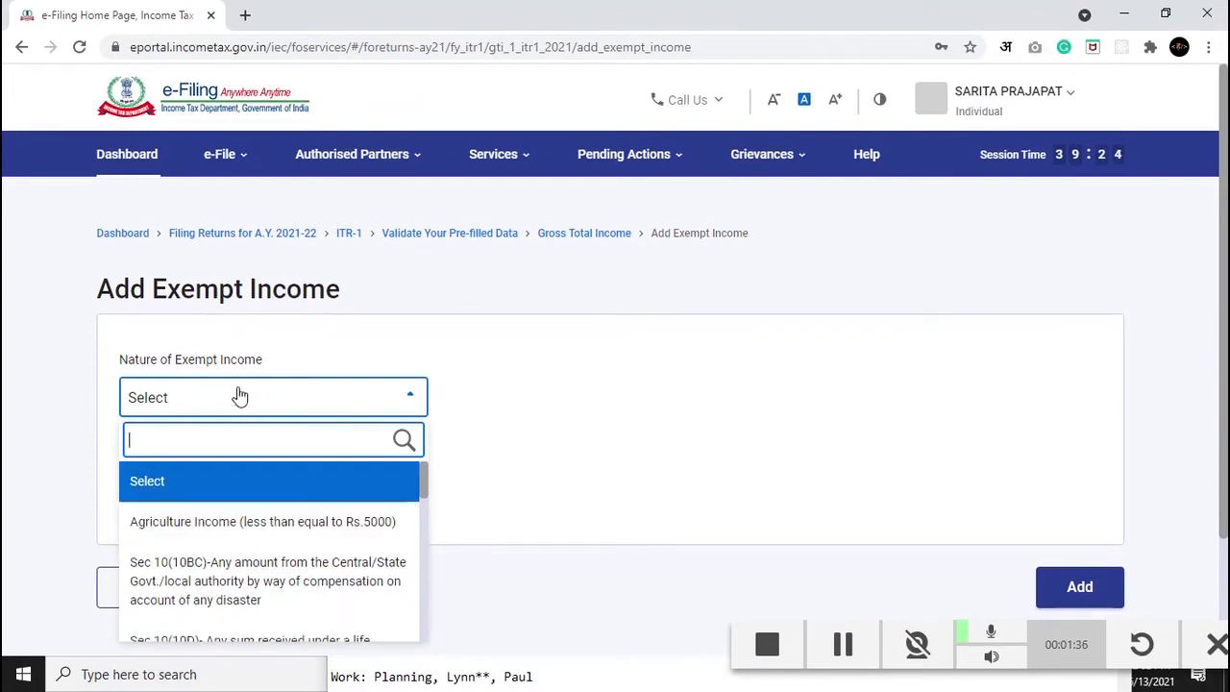
{"action": "left_click", "coordinate": [240, 397]}
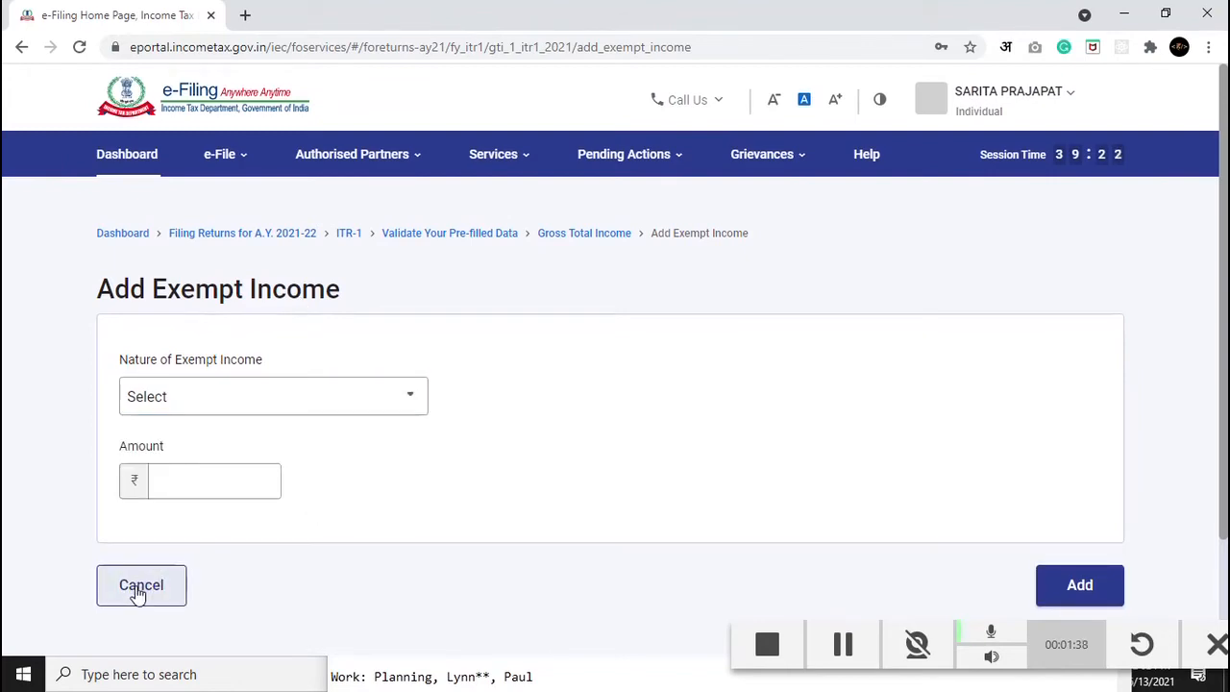
{"action": "left_click", "coordinate": [139, 590]}
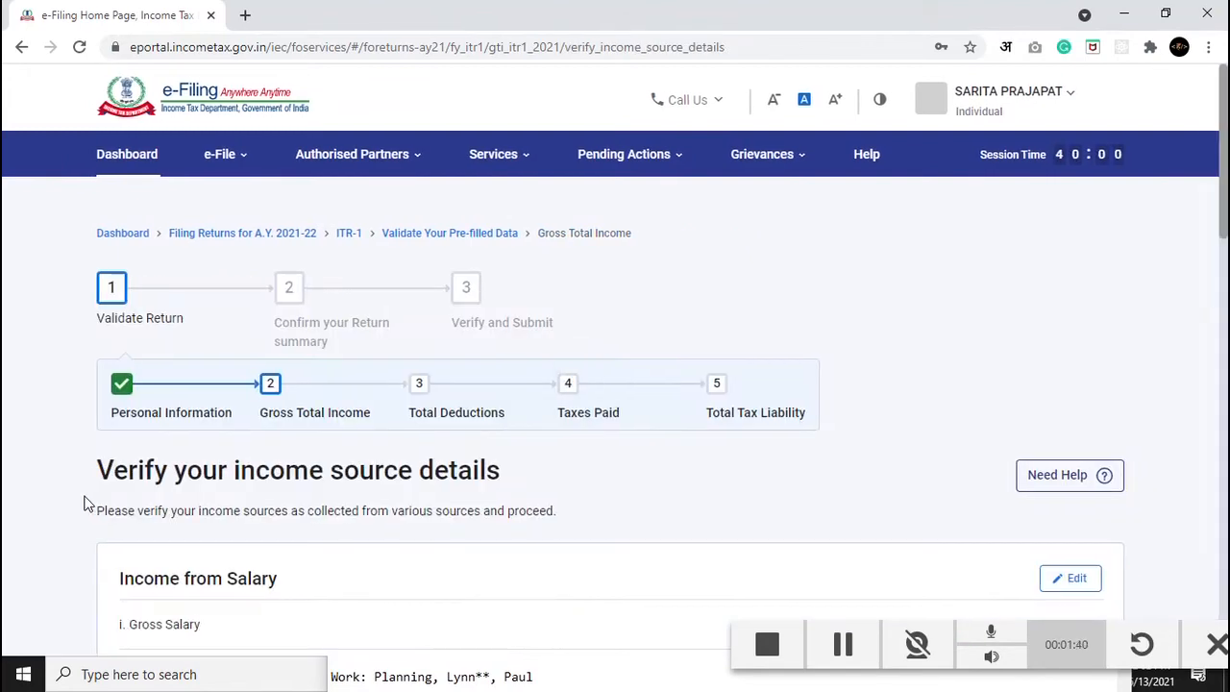
Step: Confirm the ₹1,42,102 gross total income and open the Total Deductions questionnaire
{"action": "scroll", "coordinate": [85, 503], "scroll_direction": "down", "scroll_amount": 12}
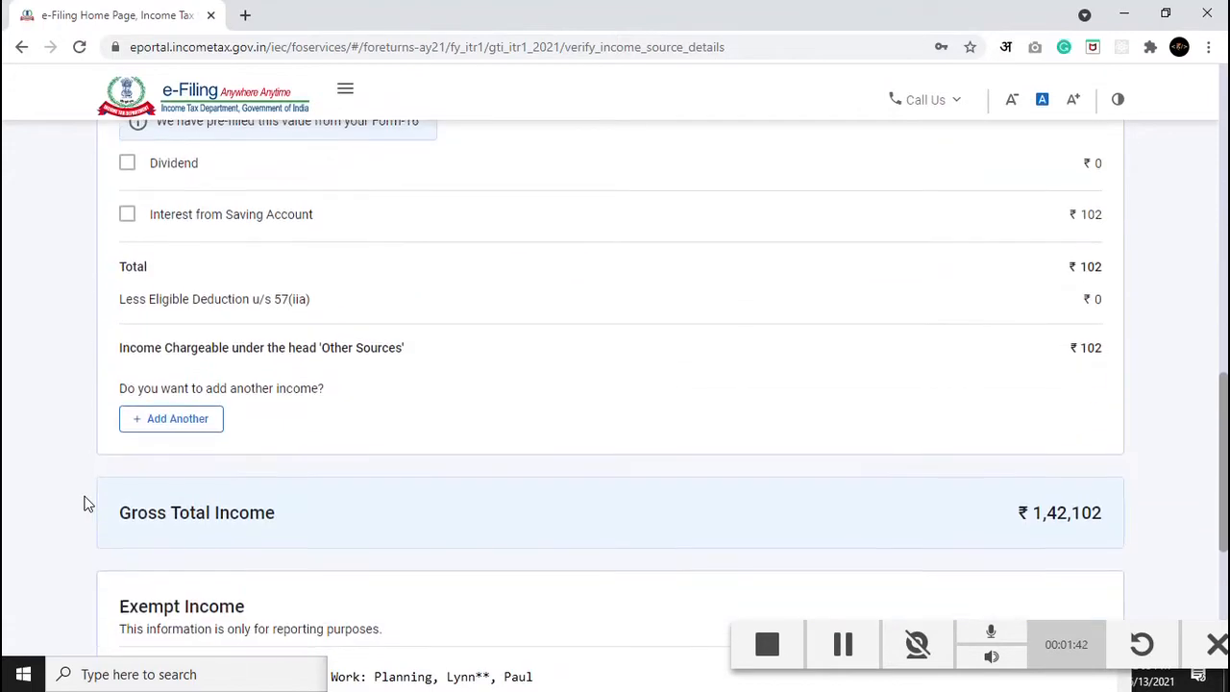
{"action": "scroll", "coordinate": [85, 503], "scroll_direction": "down", "scroll_amount": 4}
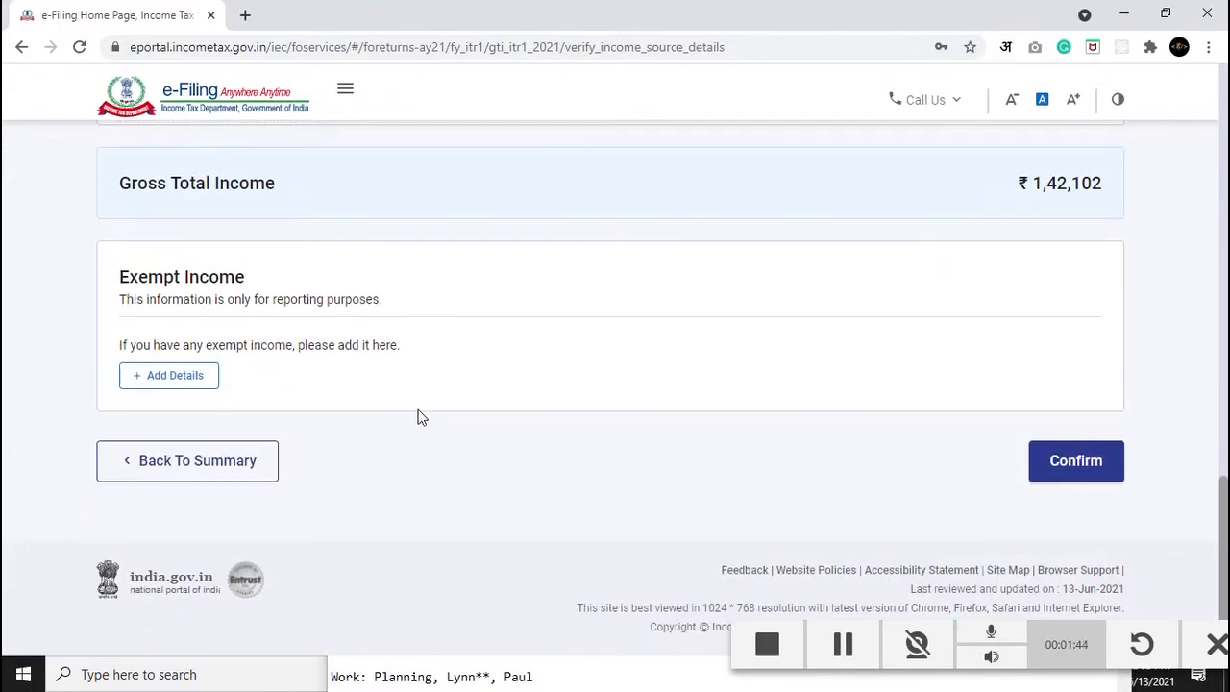
{"action": "scroll", "coordinate": [419, 417], "scroll_direction": "up", "scroll_amount": 15}
{"action": "scroll", "coordinate": [421, 416], "scroll_direction": "up", "scroll_amount": 1}
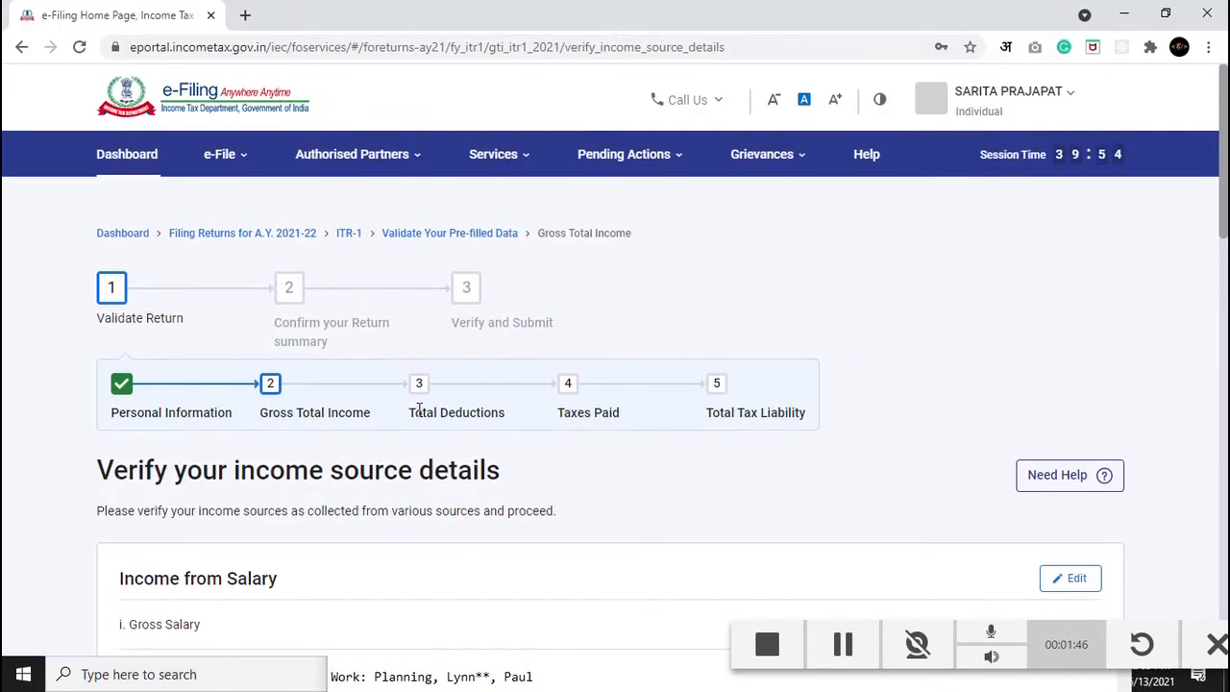
{"action": "scroll", "coordinate": [393, 458], "scroll_direction": "down", "scroll_amount": 15}
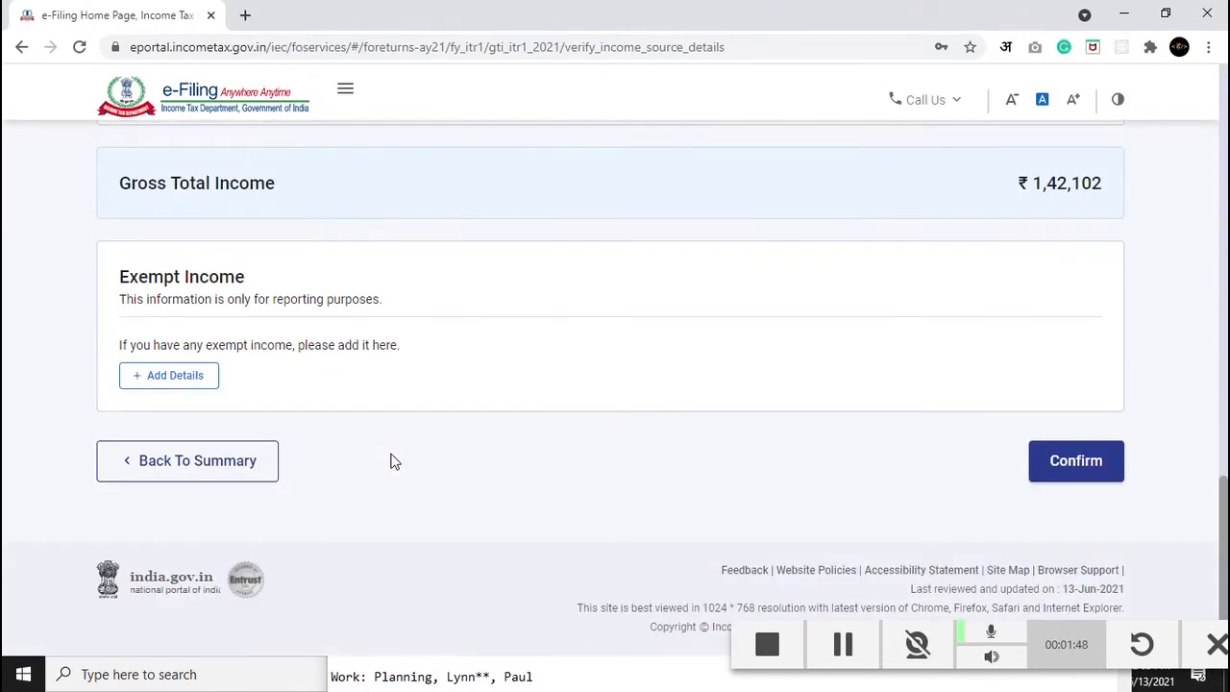
{"action": "left_click", "coordinate": [1075, 463]}
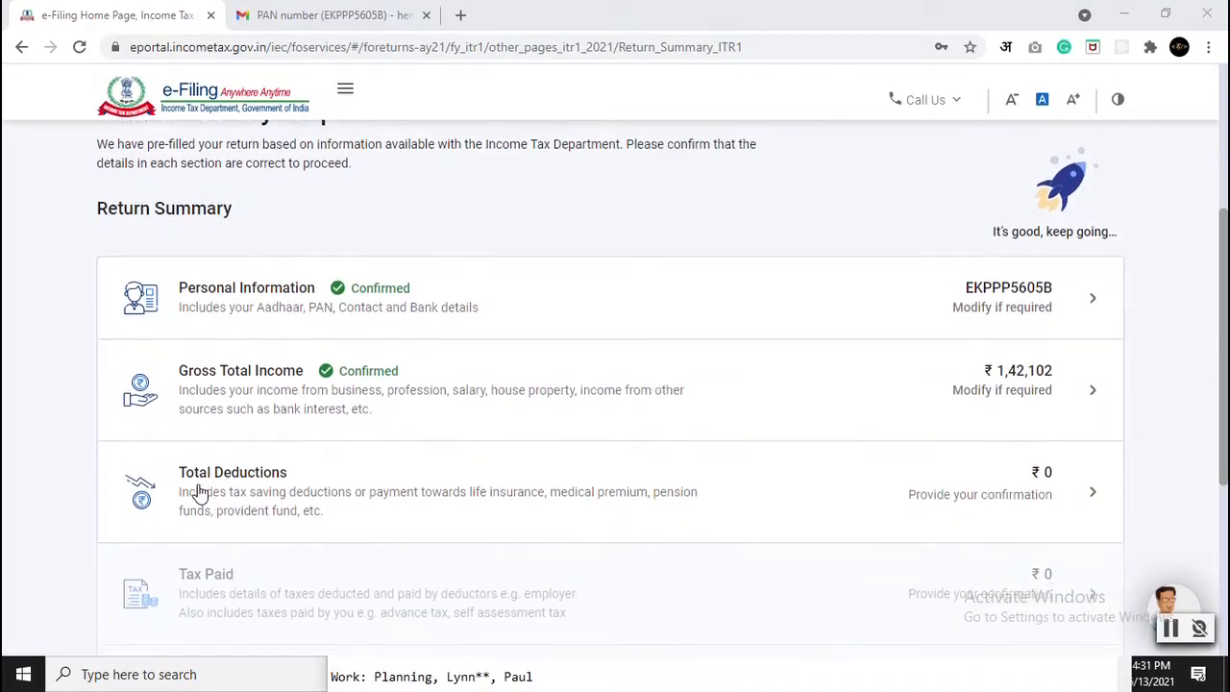
{"action": "scroll", "coordinate": [205, 411], "scroll_direction": "down", "scroll_amount": 1}
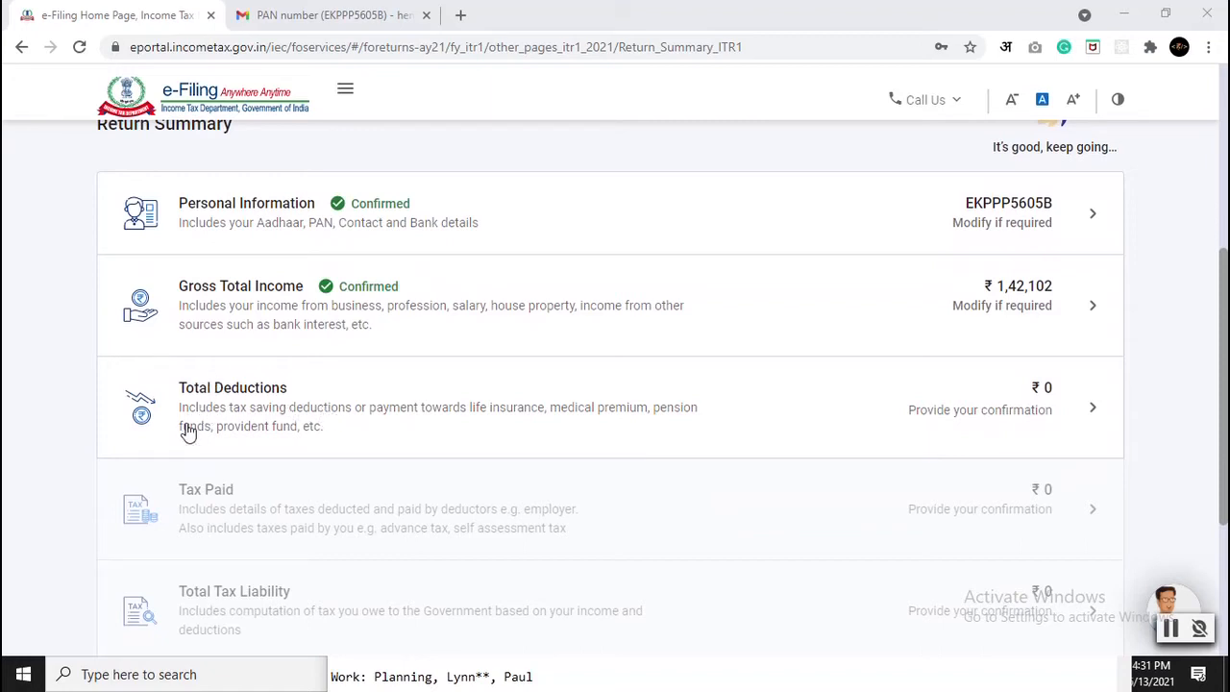
{"action": "left_click", "coordinate": [1013, 411]}
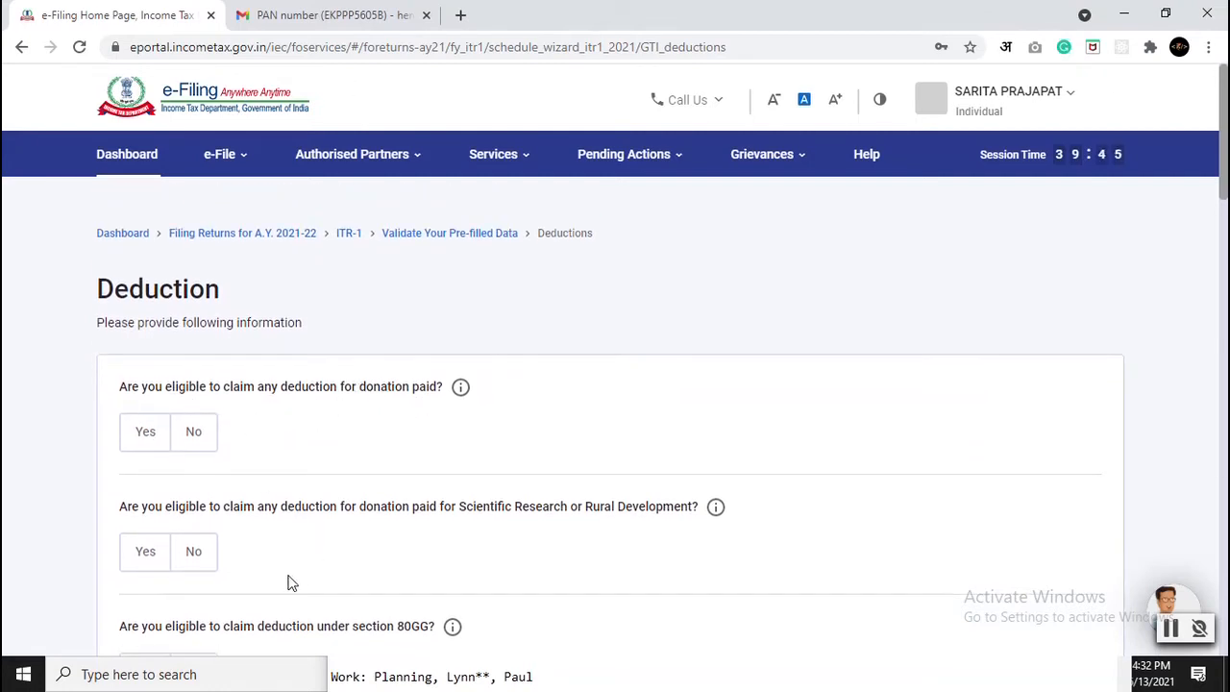
Step: Answer No to the Section 80C deduction, discarding the 25,000 amount first entered
{"action": "scroll", "coordinate": [412, 548], "scroll_direction": "down", "scroll_amount": 1}
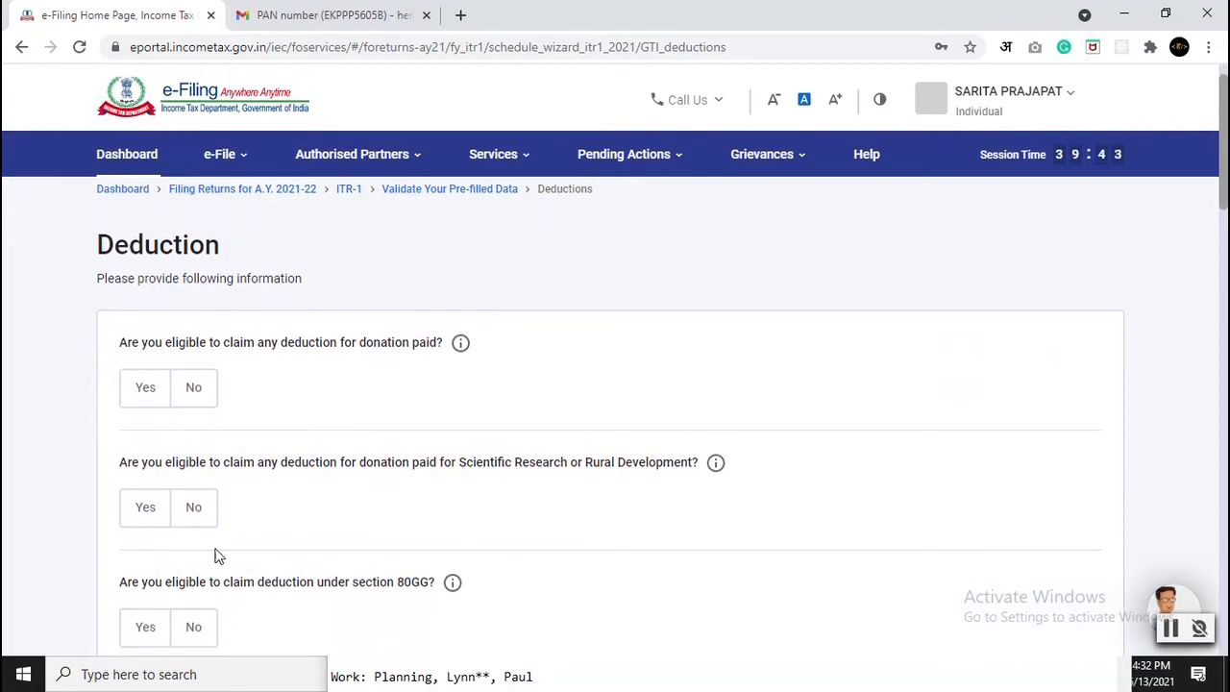
{"action": "scroll", "coordinate": [192, 547], "scroll_direction": "down", "scroll_amount": 2}
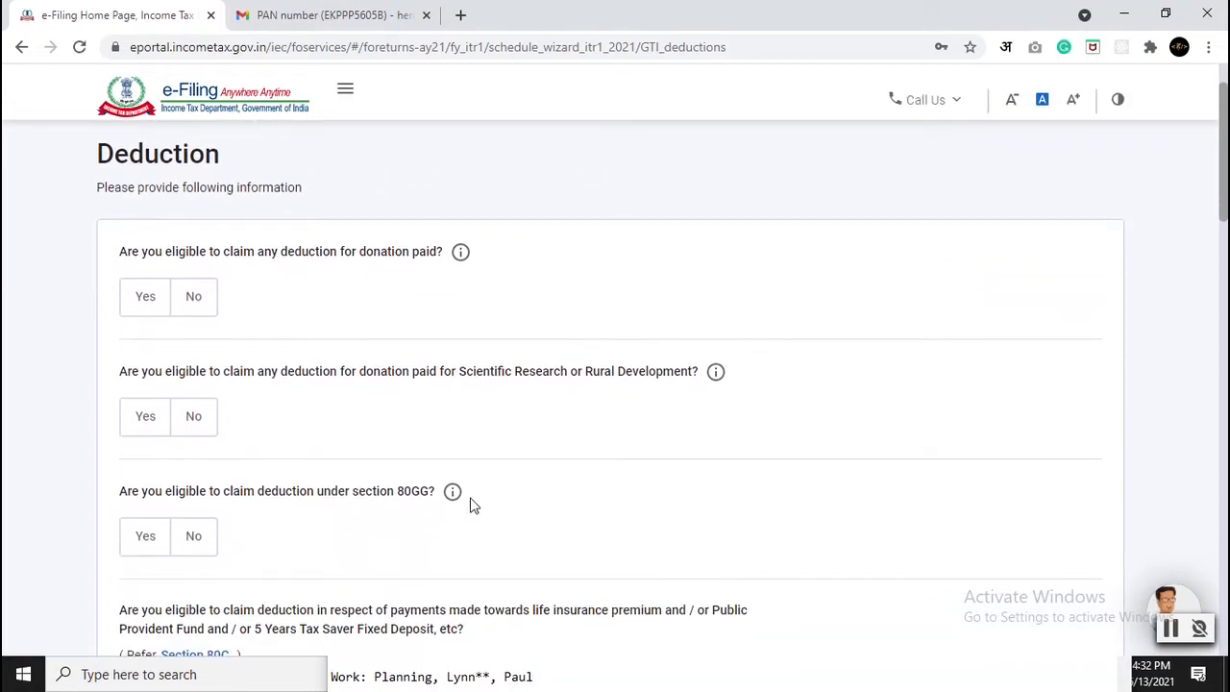
{"action": "scroll", "coordinate": [471, 505], "scroll_direction": "down", "scroll_amount": 4}
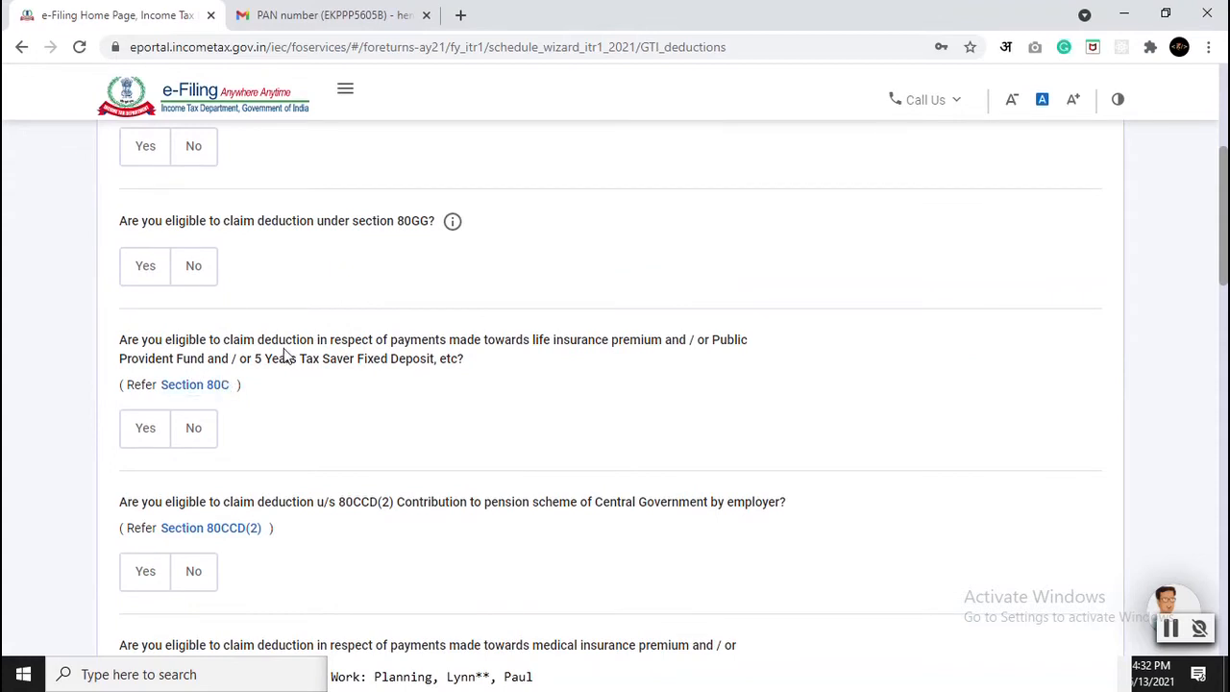
{"action": "left_click_drag", "start_coordinate": [127, 346], "coordinate": [313, 359]}
{"action": "left_click", "coordinate": [329, 360]}
{"action": "left_click", "coordinate": [146, 445]}
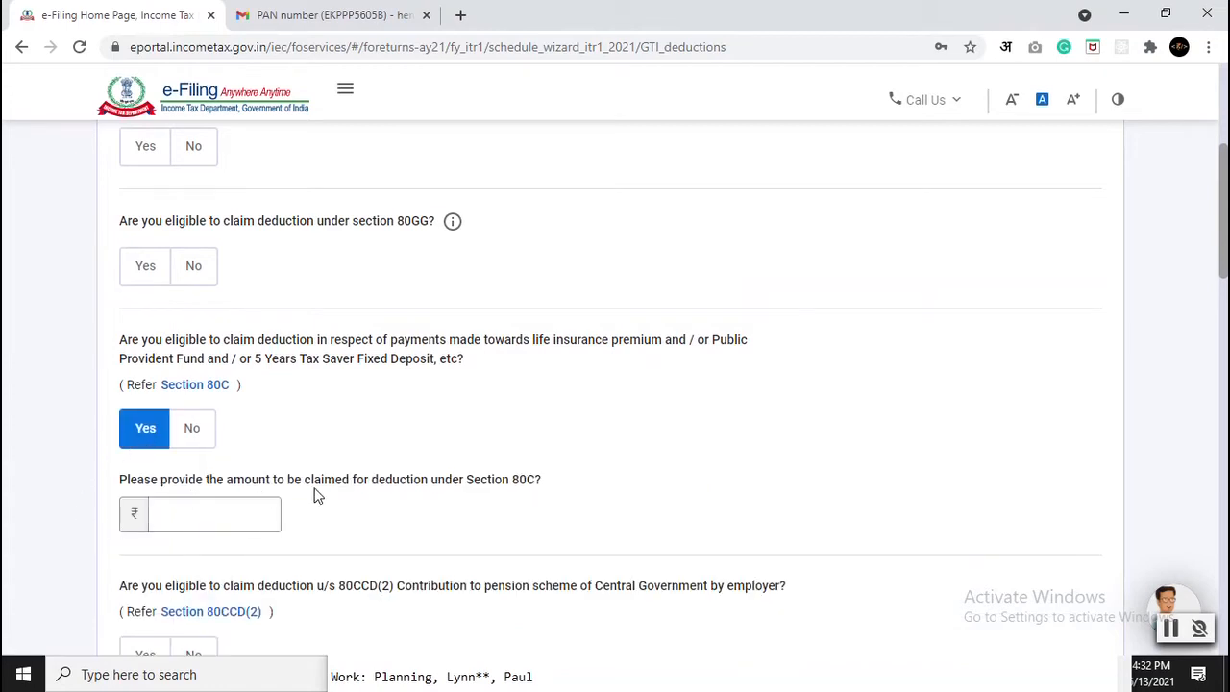
{"action": "left_click", "coordinate": [180, 510]}
{"action": "type", "text": "250000"}
{"action": "left_click", "coordinate": [233, 509]}
{"action": "double_click", "coordinate": [232, 509]}
{"action": "key", "text": "BackSpace"}
{"action": "left_click", "coordinate": [203, 437]}
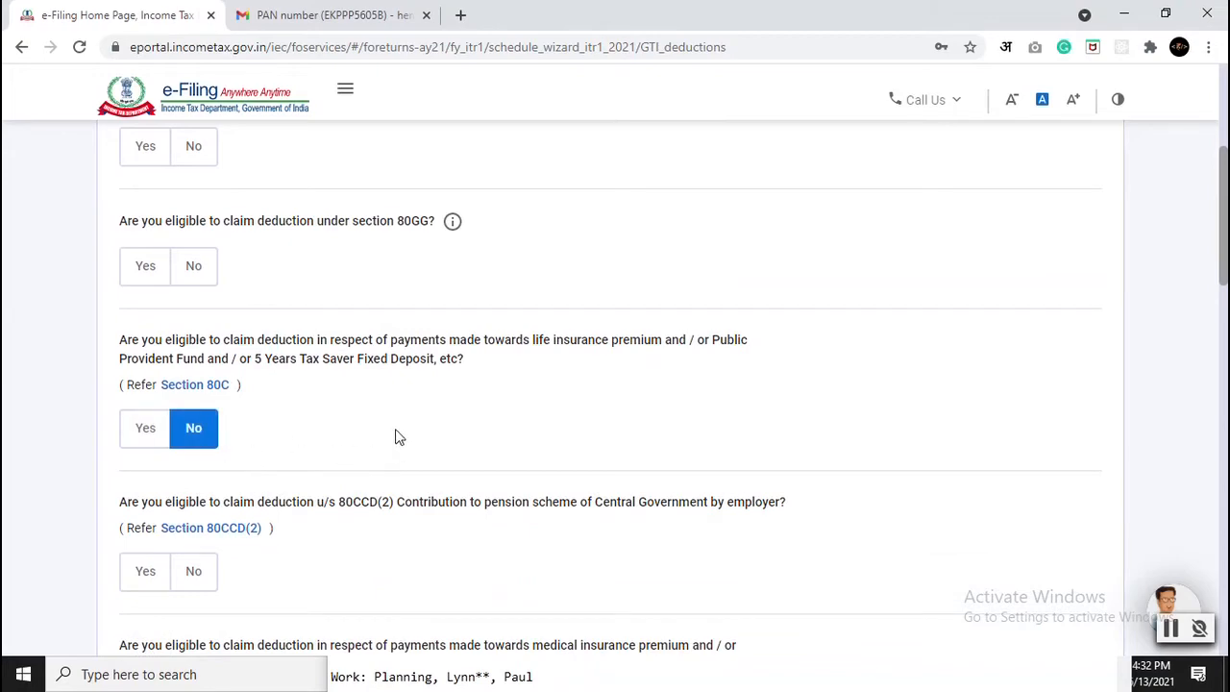
Step: Review the remaining deduction questions, with Other deduction Yes and 80TTB ticked
{"action": "scroll", "coordinate": [288, 384], "scroll_direction": "down", "scroll_amount": 2}
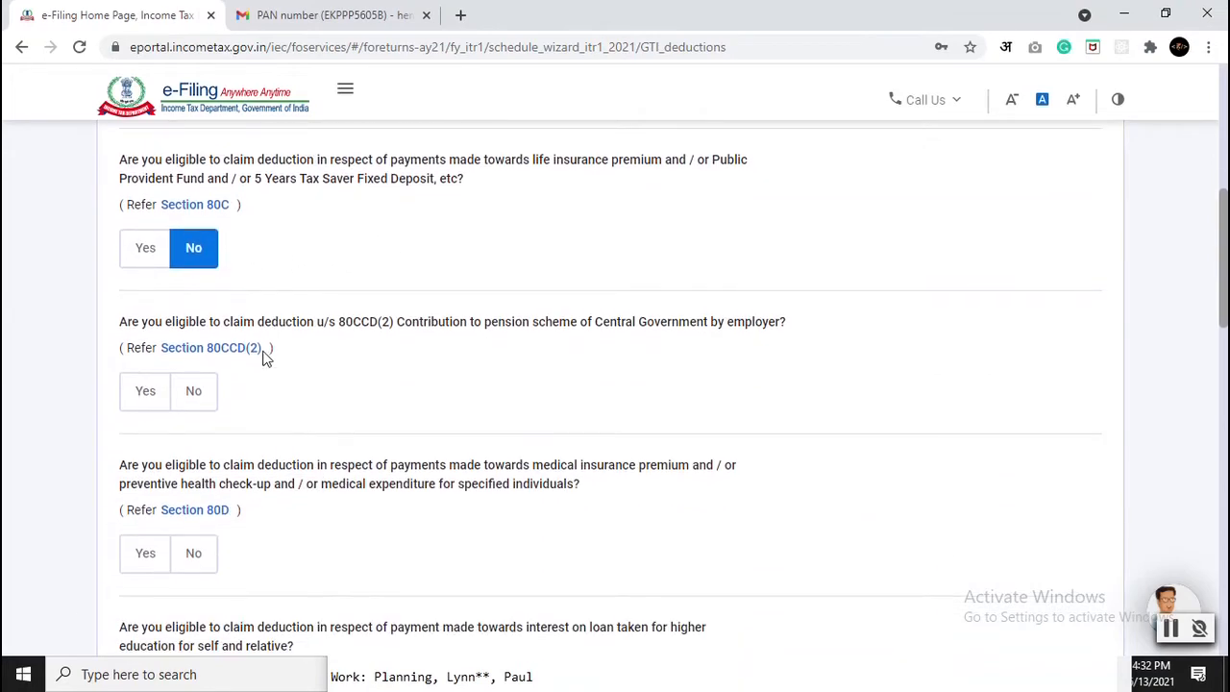
{"action": "scroll", "coordinate": [210, 429], "scroll_direction": "down", "scroll_amount": 3}
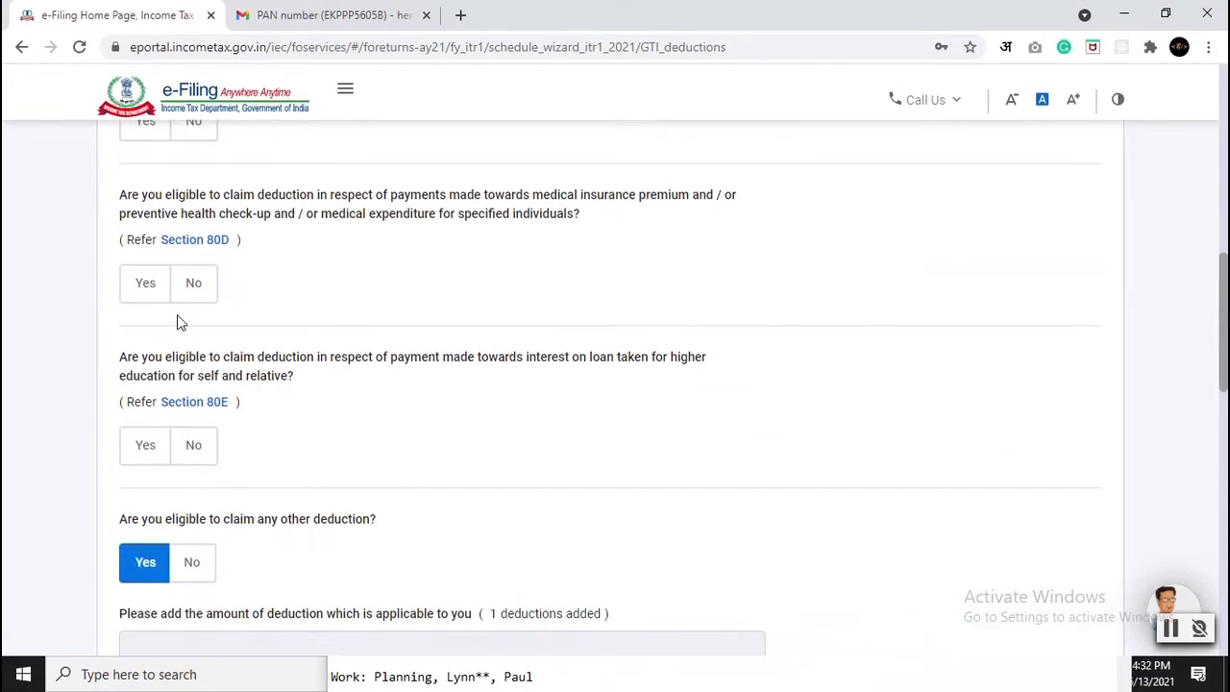
{"action": "scroll", "coordinate": [326, 343], "scroll_direction": "down", "scroll_amount": 2}
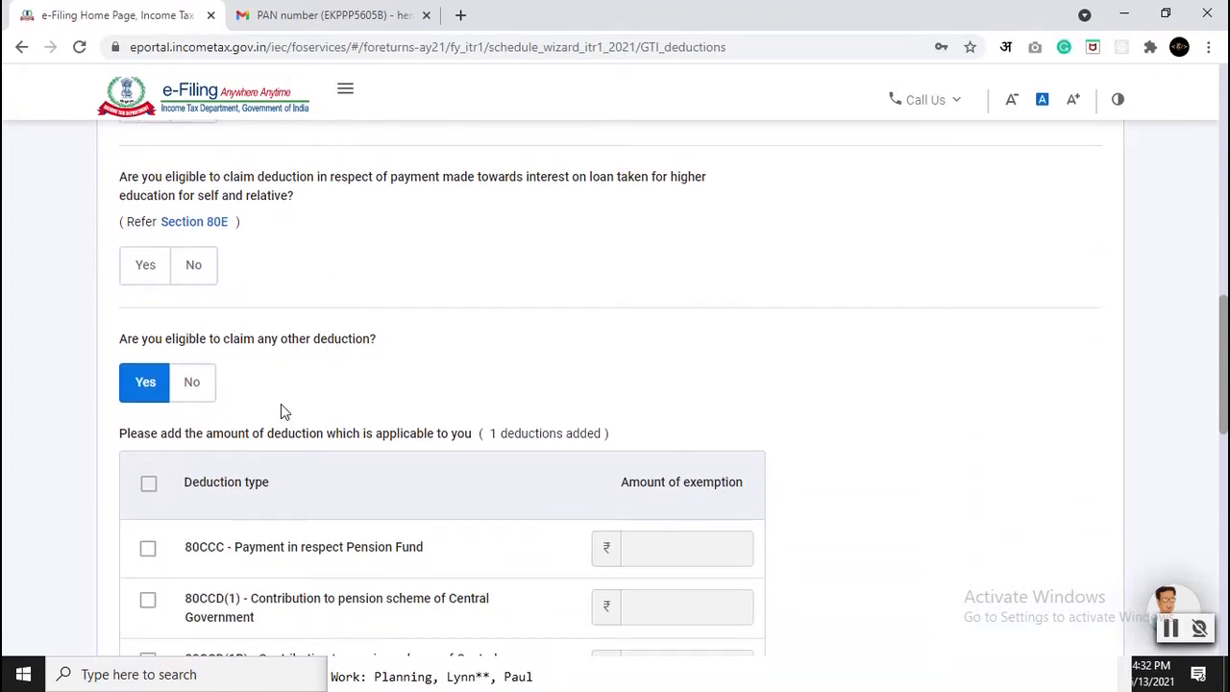
{"action": "scroll", "coordinate": [284, 411], "scroll_direction": "down", "scroll_amount": 2}
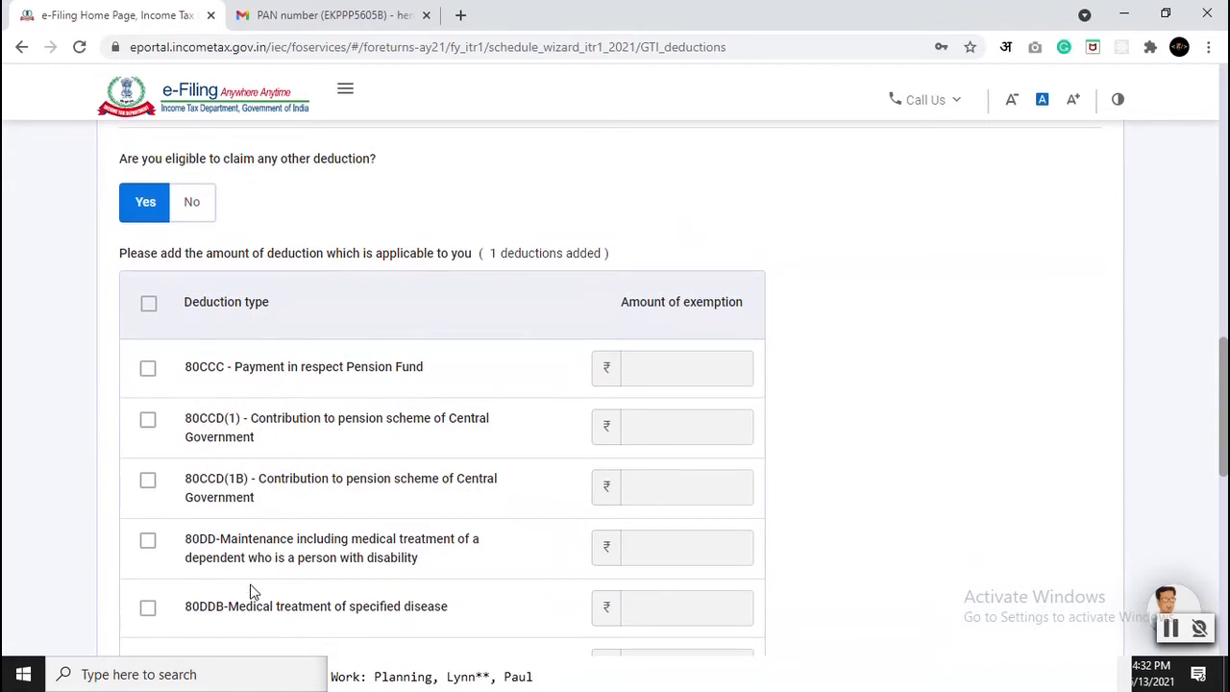
{"action": "scroll", "coordinate": [275, 605], "scroll_direction": "down", "scroll_amount": 2}
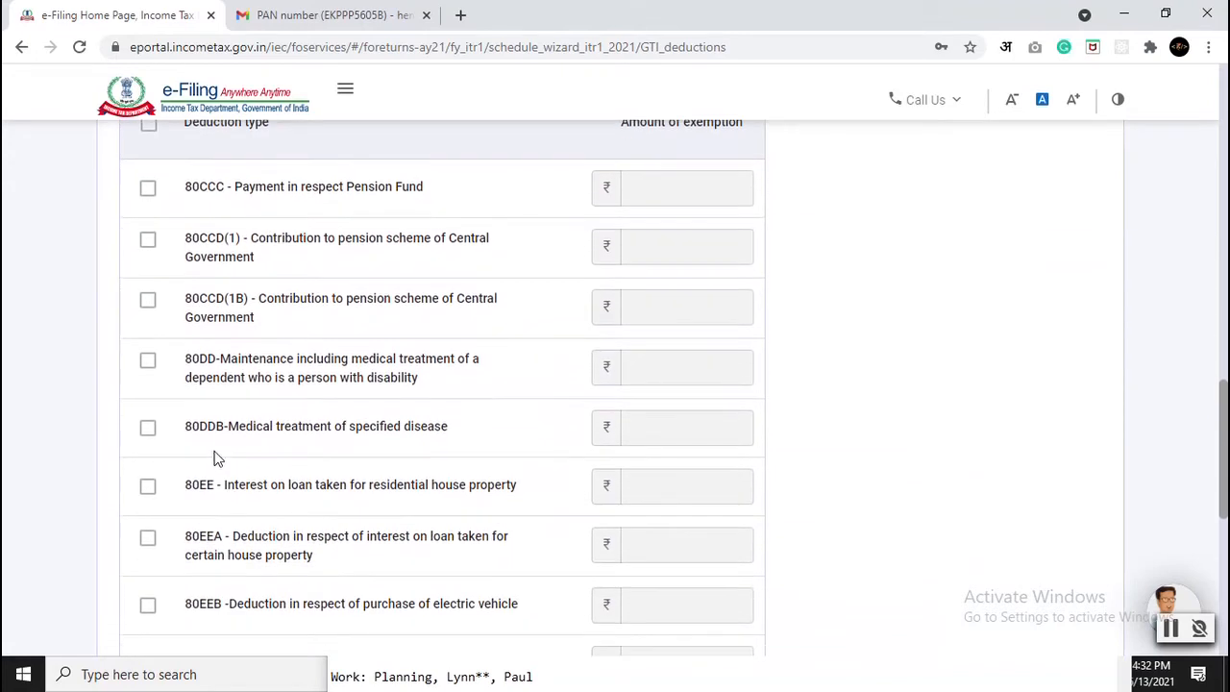
{"action": "scroll", "coordinate": [255, 489], "scroll_direction": "down", "scroll_amount": 3}
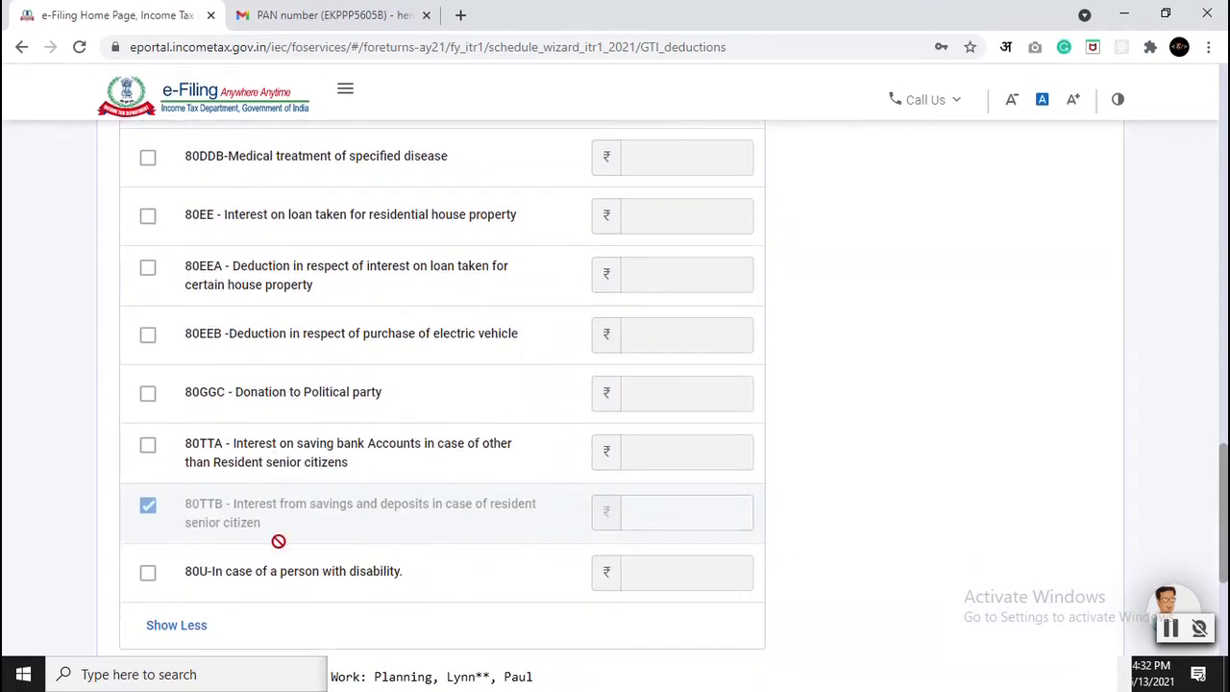
{"action": "scroll", "coordinate": [279, 541], "scroll_direction": "up", "scroll_amount": 20}
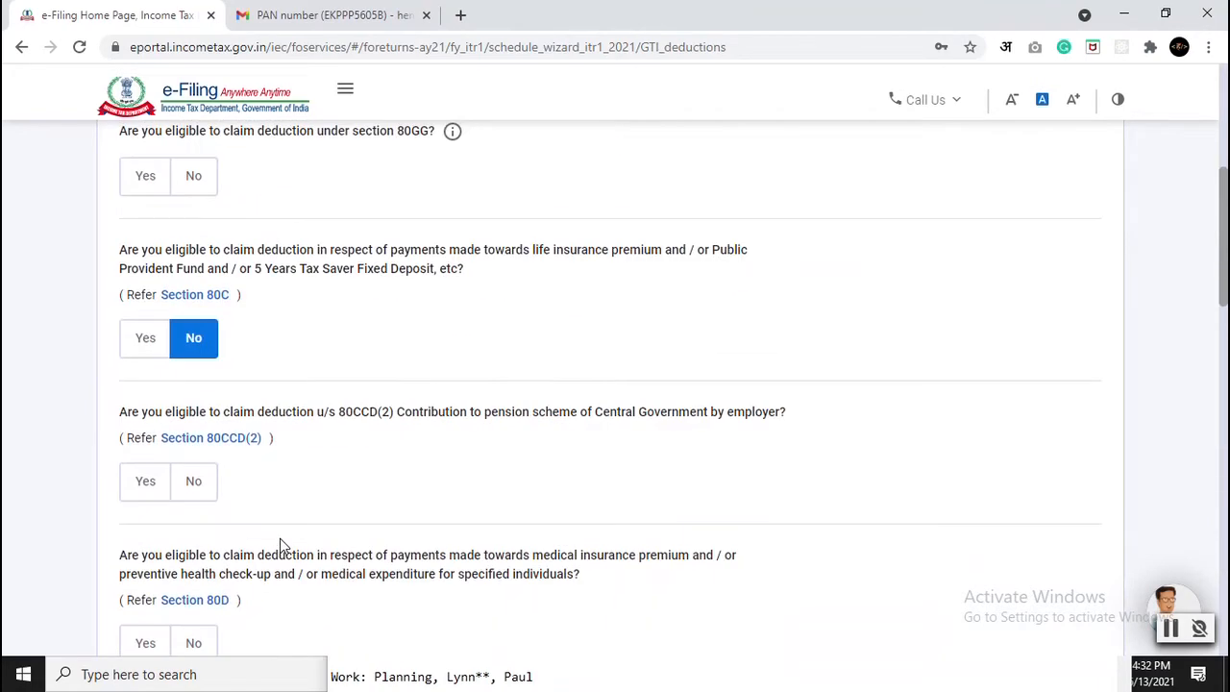
{"action": "scroll", "coordinate": [290, 453], "scroll_direction": "down", "scroll_amount": 4}
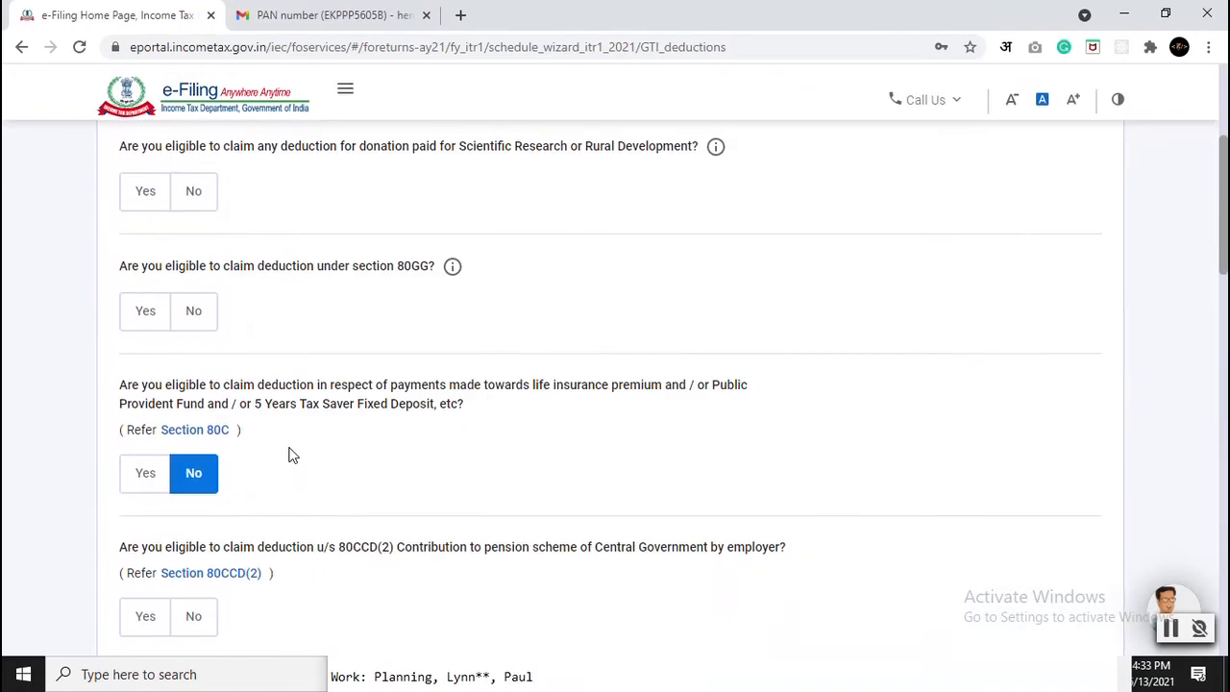
{"action": "scroll", "coordinate": [413, 459], "scroll_direction": "down", "scroll_amount": 9}
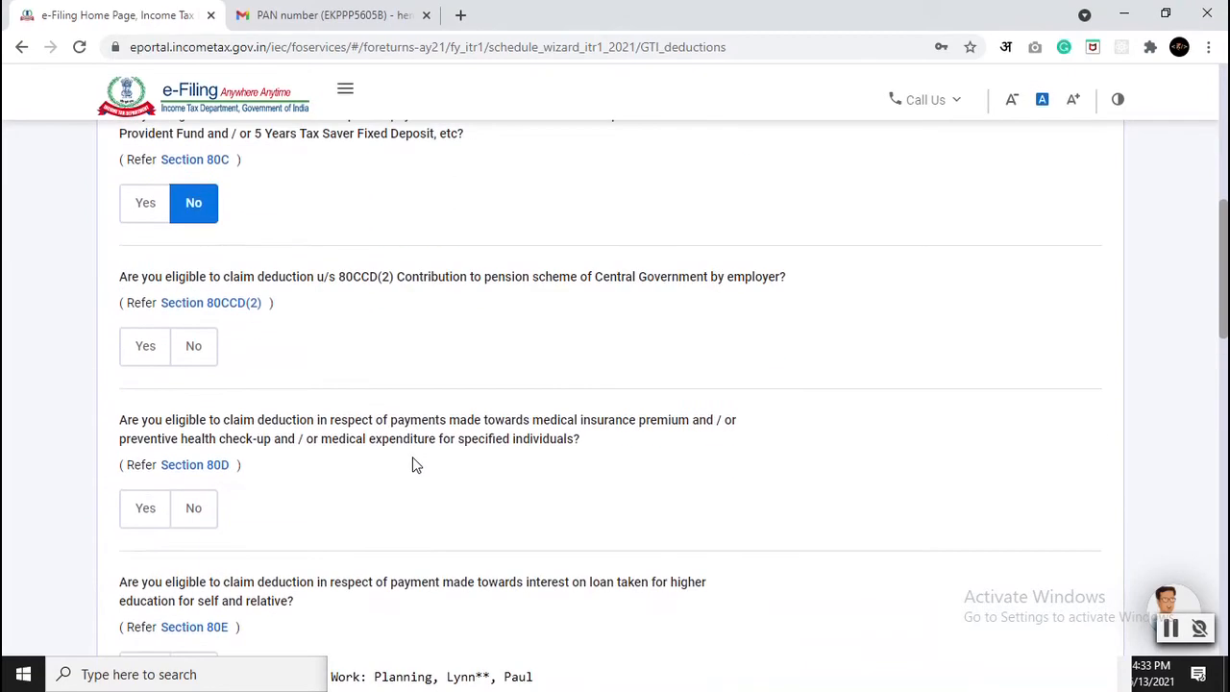
{"action": "scroll", "coordinate": [414, 462], "scroll_direction": "down", "scroll_amount": 12}
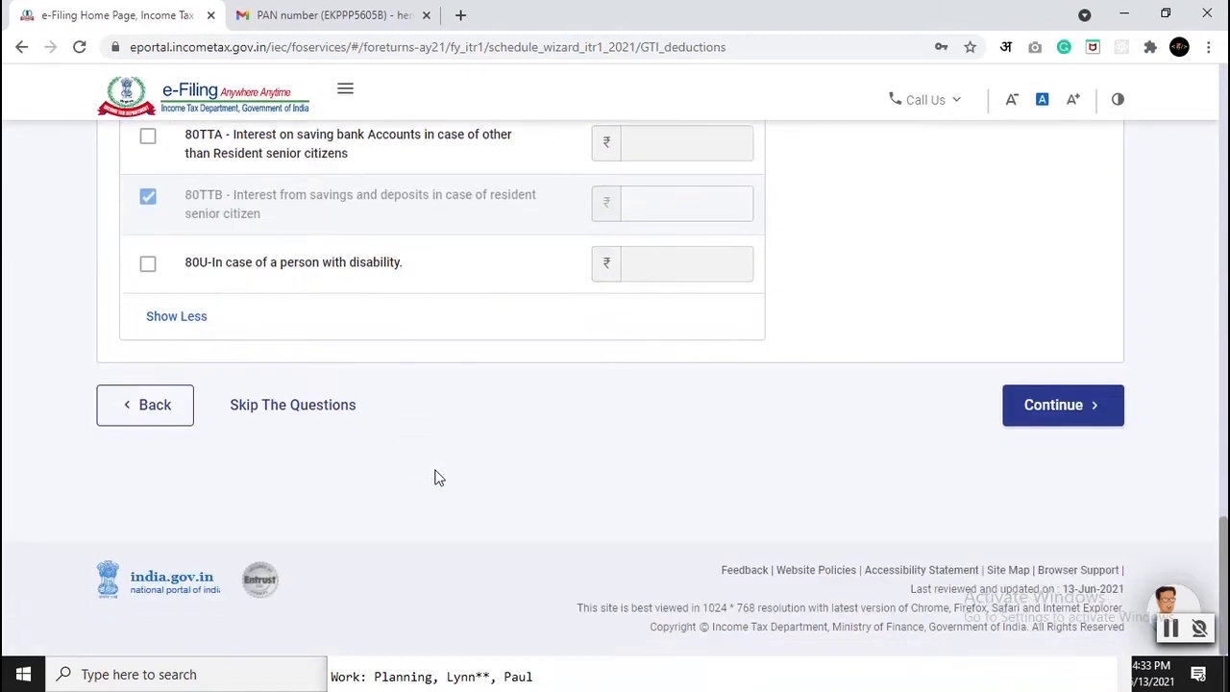
Step: Submit the deduction answers and review the Verify your deductions page showing ₹0 total
{"action": "left_click", "coordinate": [1100, 426]}
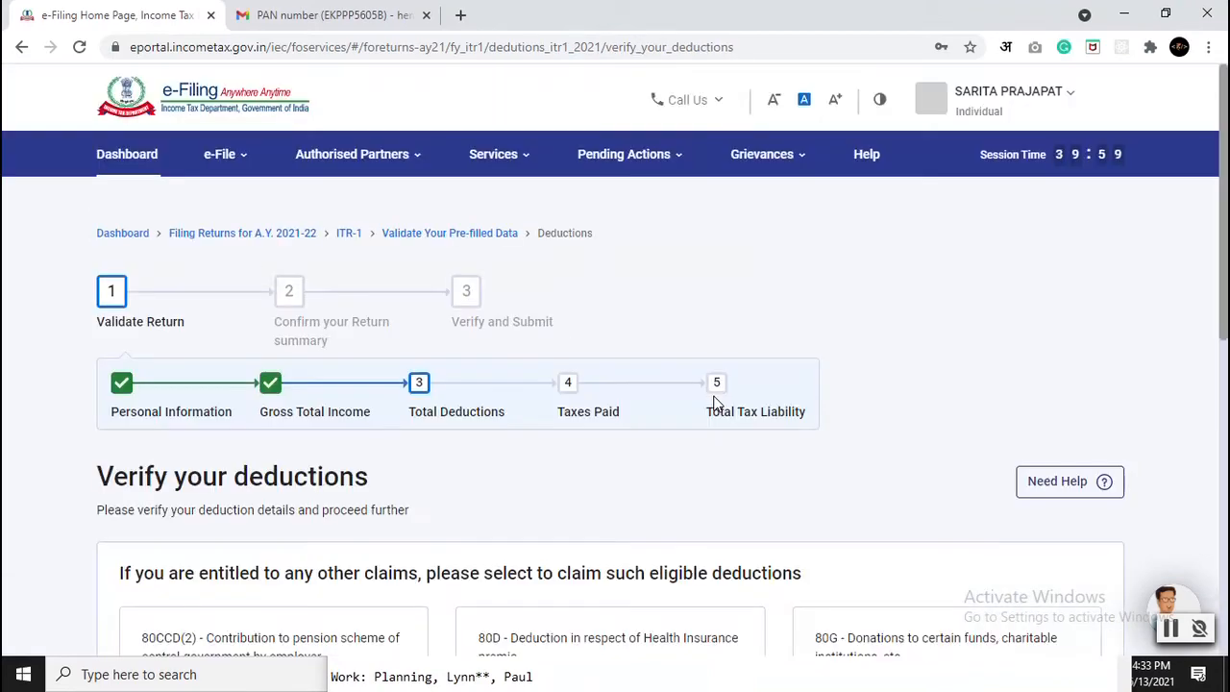
{"action": "scroll", "coordinate": [624, 409], "scroll_direction": "down", "scroll_amount": 3}
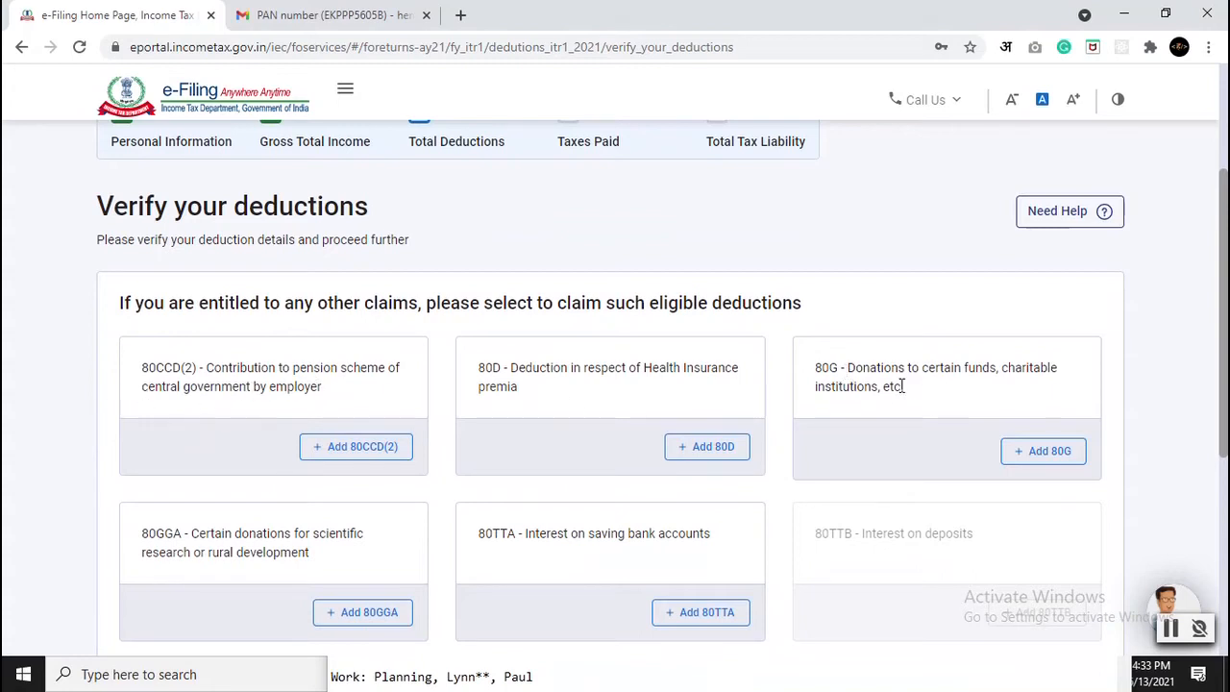
{"action": "scroll", "coordinate": [695, 423], "scroll_direction": "down", "scroll_amount": 2}
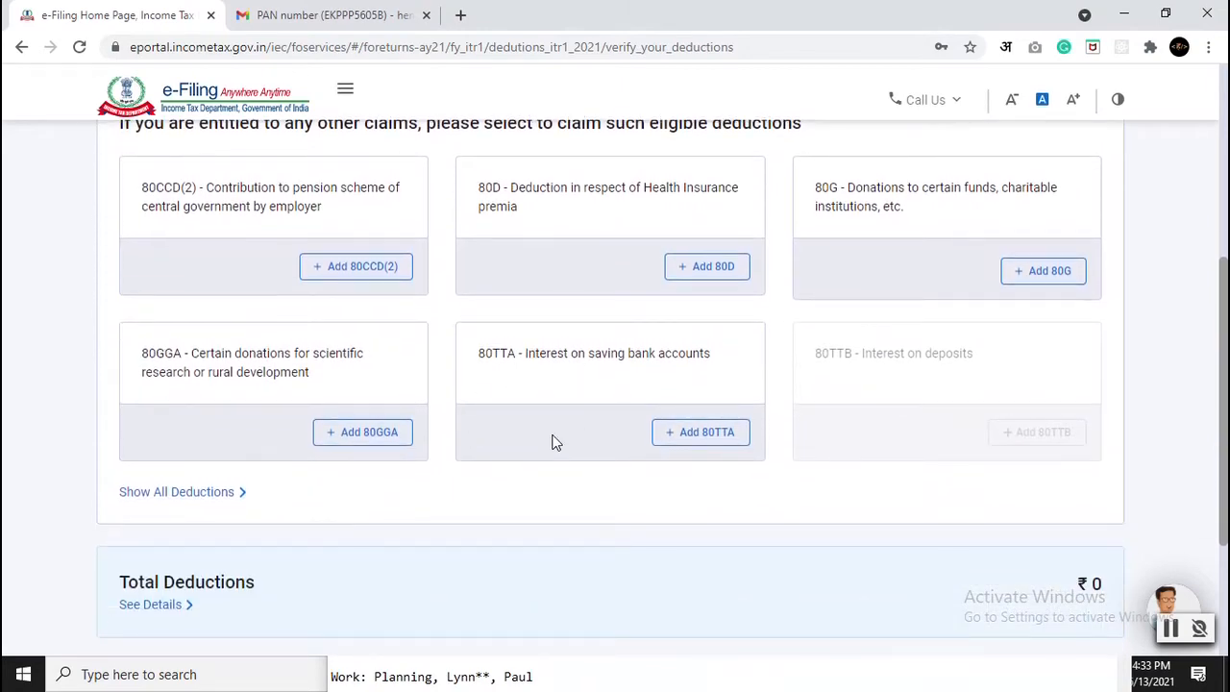
{"action": "scroll", "coordinate": [553, 442], "scroll_direction": "down", "scroll_amount": 3}
{"action": "scroll", "coordinate": [724, 461], "scroll_direction": "up", "scroll_amount": 7}
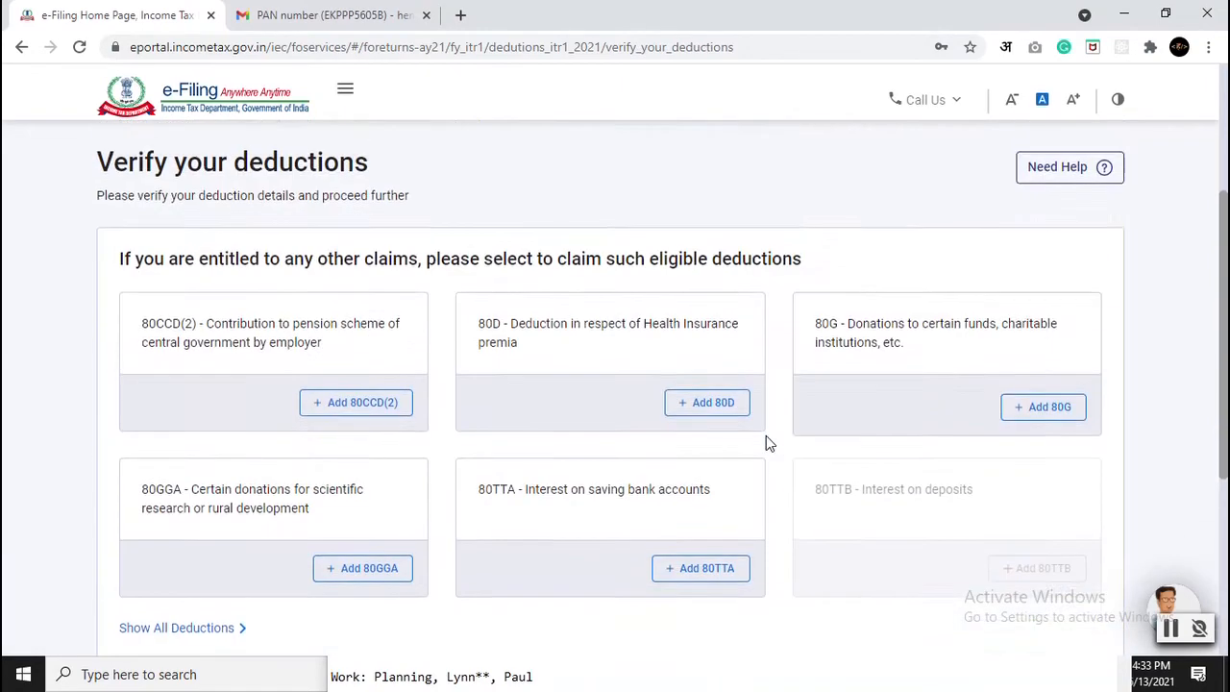
{"action": "scroll", "coordinate": [766, 436], "scroll_direction": "down", "scroll_amount": 7}
Step: Confirm the ₹0 deductions and open the Tax Paid section from the Return Summary
{"action": "left_click", "coordinate": [1074, 469]}
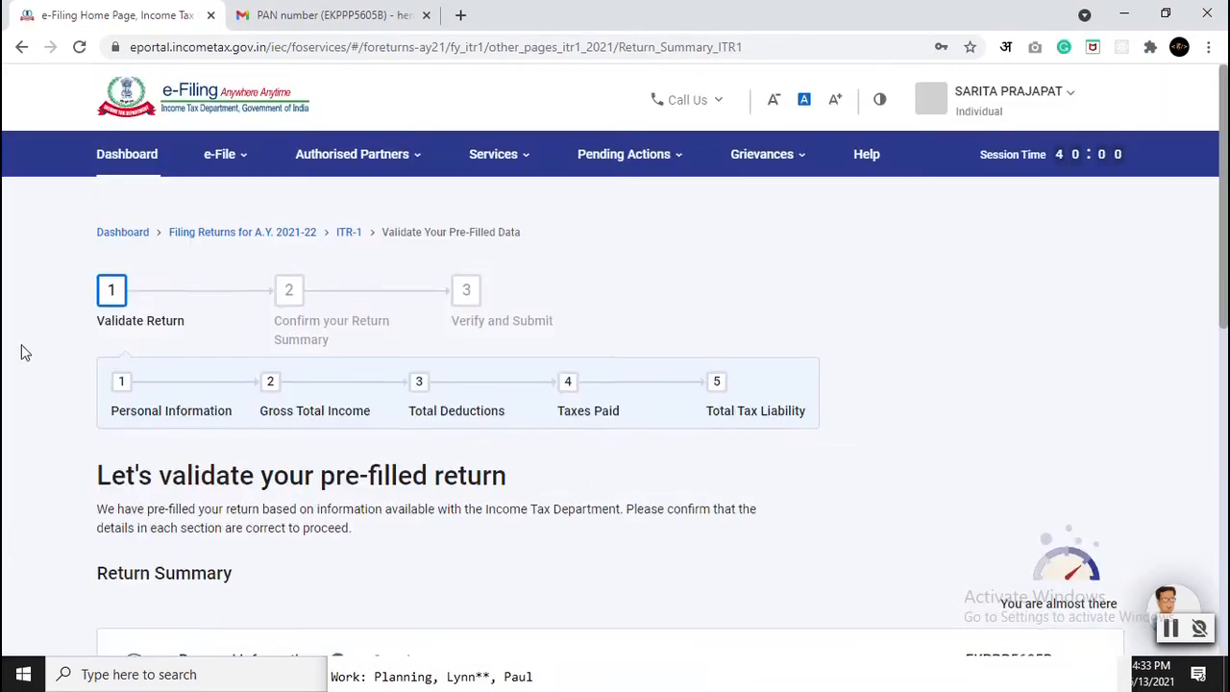
{"action": "scroll", "coordinate": [23, 352], "scroll_direction": "down", "scroll_amount": 3}
{"action": "scroll", "coordinate": [23, 353], "scroll_direction": "down", "scroll_amount": 3}
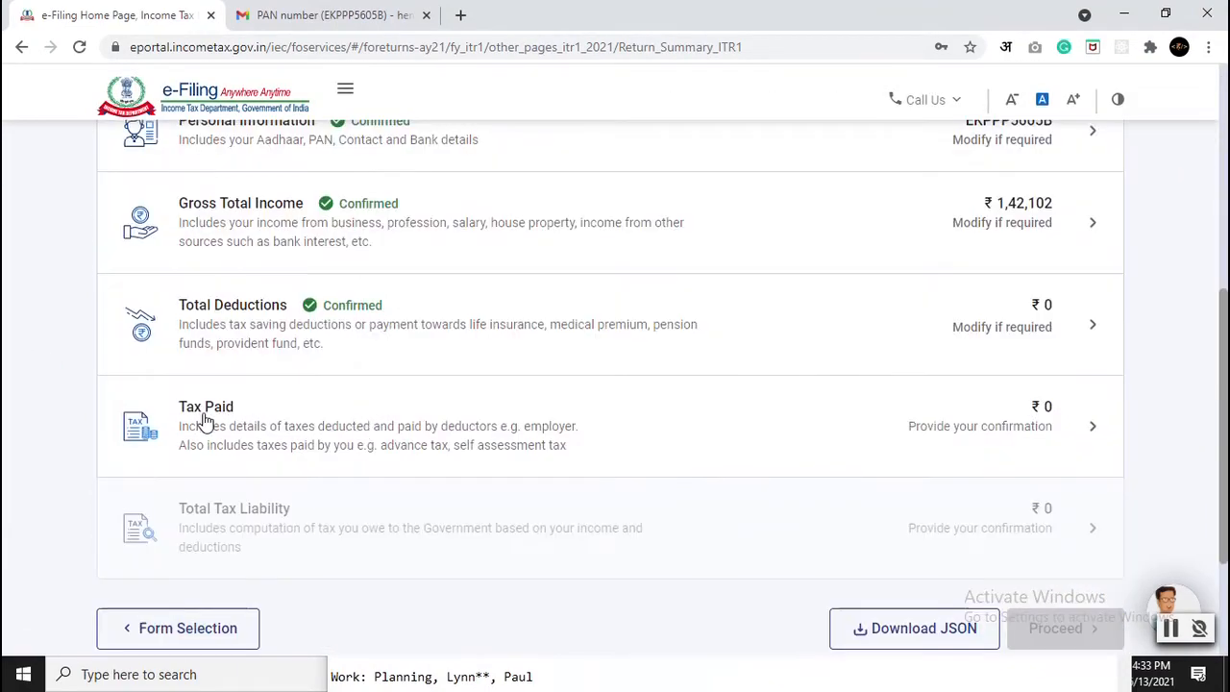
{"action": "scroll", "coordinate": [356, 418], "scroll_direction": "up", "scroll_amount": 2}
{"action": "scroll", "coordinate": [357, 418], "scroll_direction": "down", "scroll_amount": 2}
{"action": "left_click", "coordinate": [779, 428]}
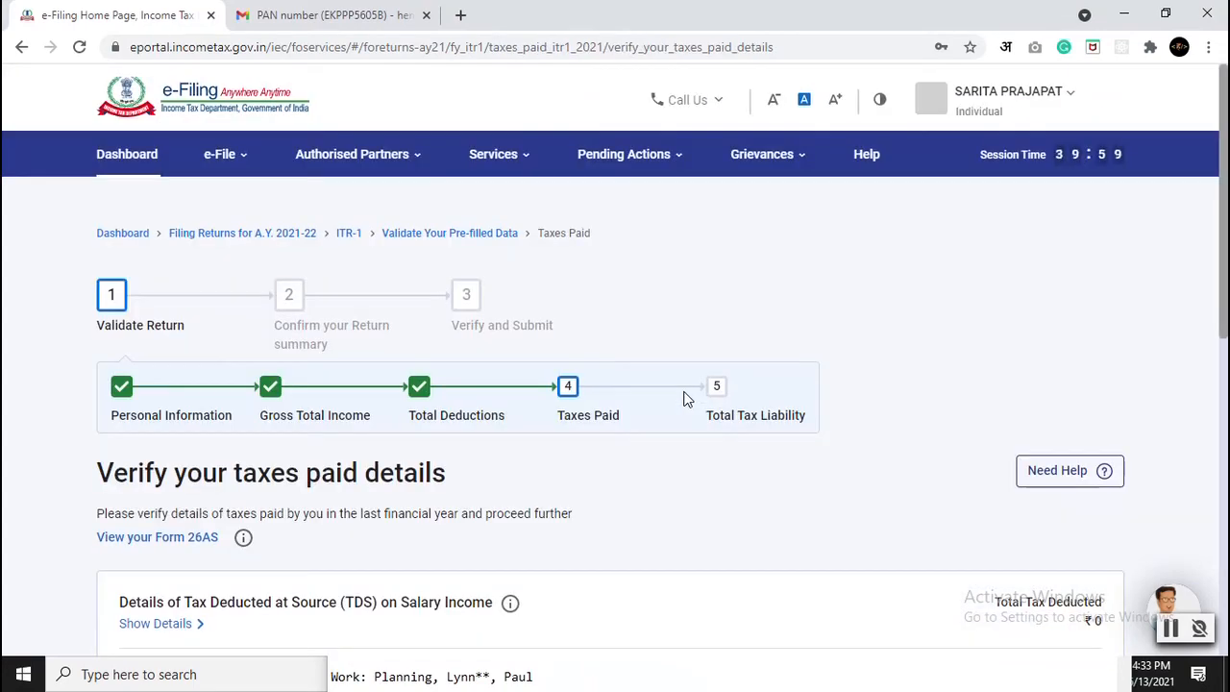
Step: Review the ₹0 TDS, TCS and advance tax entries and confirm the taxes paid
{"action": "scroll", "coordinate": [515, 379], "scroll_direction": "down", "scroll_amount": 3}
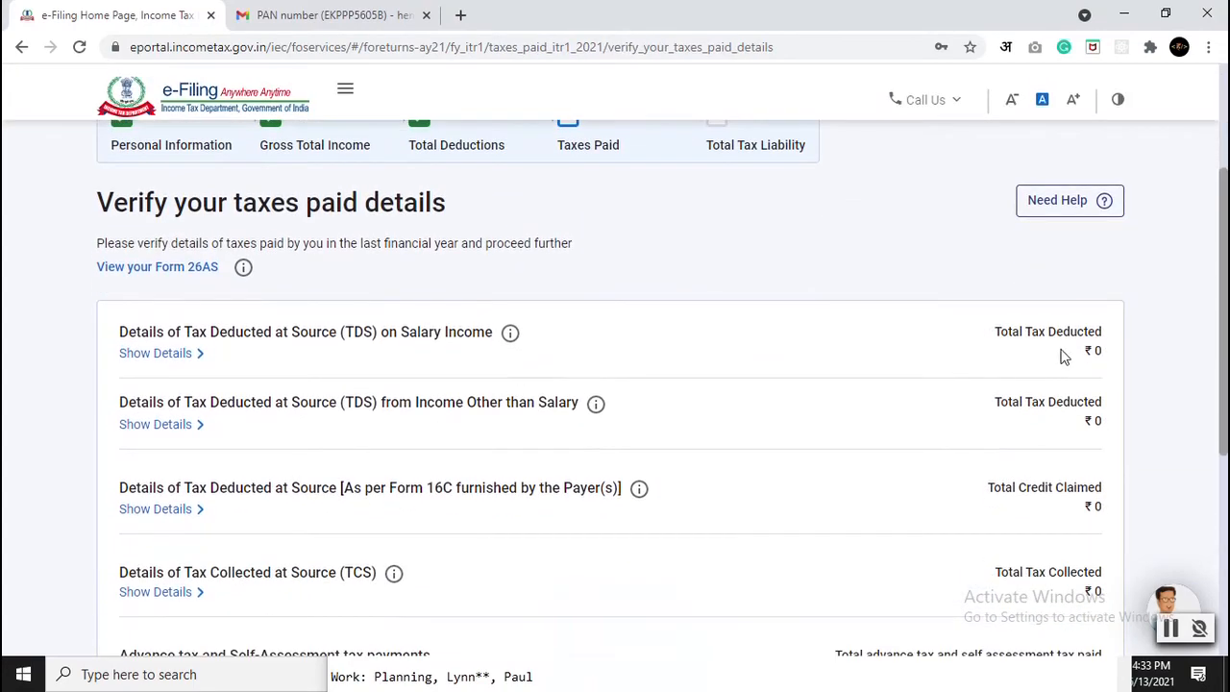
{"action": "scroll", "coordinate": [1105, 355], "scroll_direction": "down", "scroll_amount": 1}
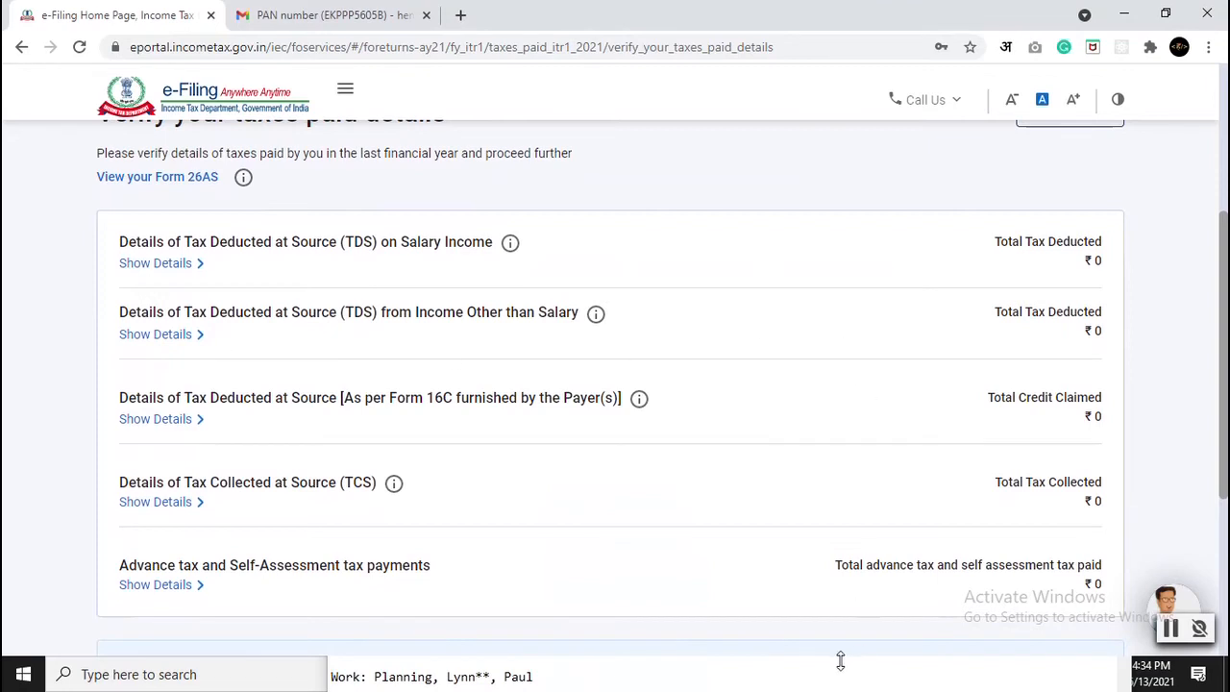
{"action": "scroll", "coordinate": [905, 385], "scroll_direction": "down", "scroll_amount": 1}
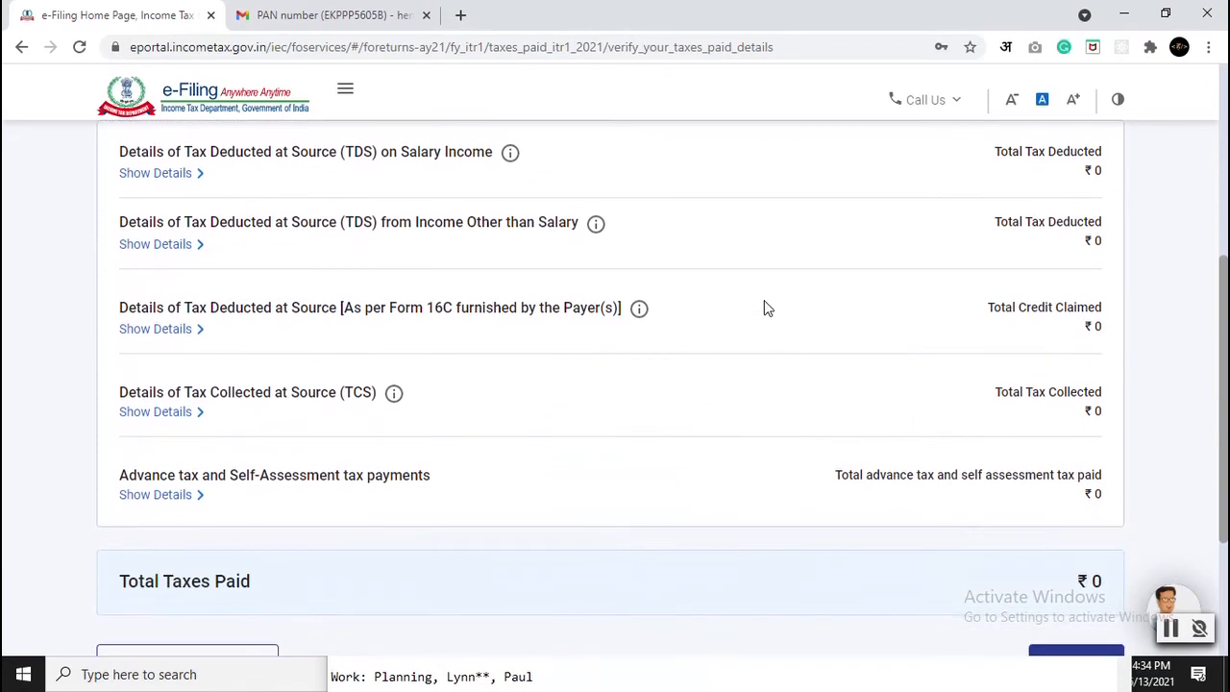
{"action": "scroll", "coordinate": [763, 307], "scroll_direction": "down", "scroll_amount": 2}
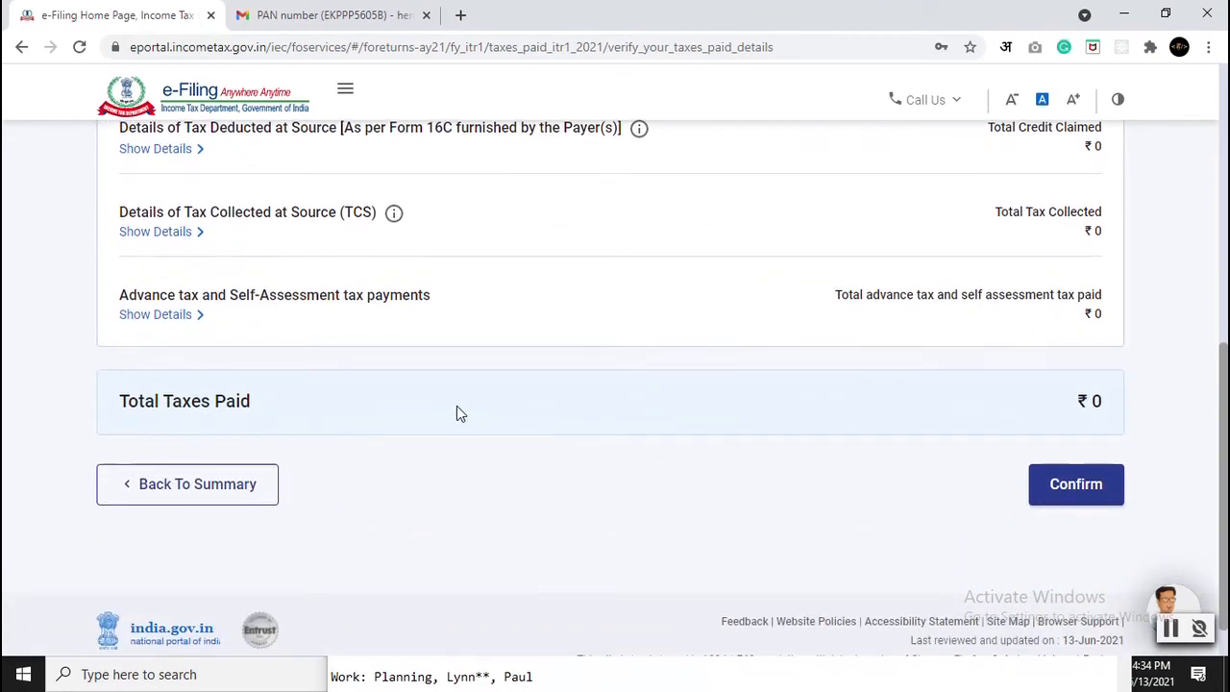
{"action": "scroll", "coordinate": [694, 421], "scroll_direction": "up", "scroll_amount": 1}
{"action": "scroll", "coordinate": [743, 499], "scroll_direction": "up", "scroll_amount": 2}
{"action": "scroll", "coordinate": [743, 500], "scroll_direction": "down", "scroll_amount": 2}
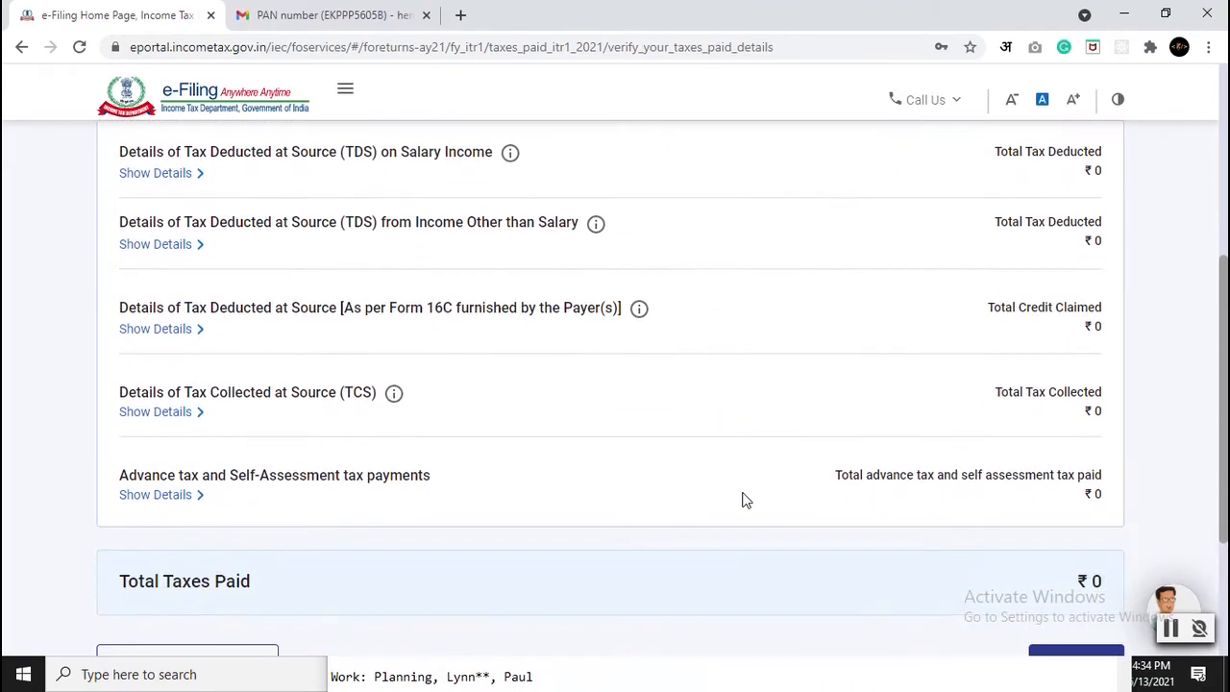
{"action": "left_click", "coordinate": [1047, 586]}
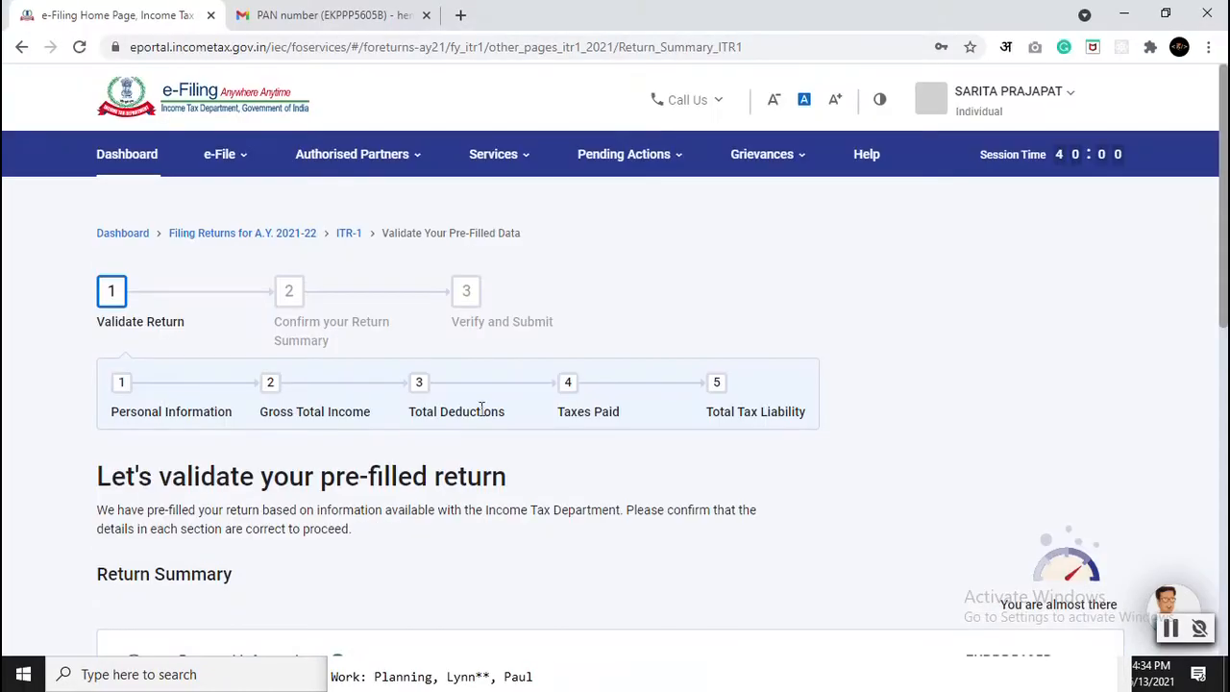
Step: Scroll the Return Summary to check statuses, with only Total Tax Liability (₹0) unconfirmed
{"action": "scroll", "coordinate": [480, 408], "scroll_direction": "down", "scroll_amount": 6}
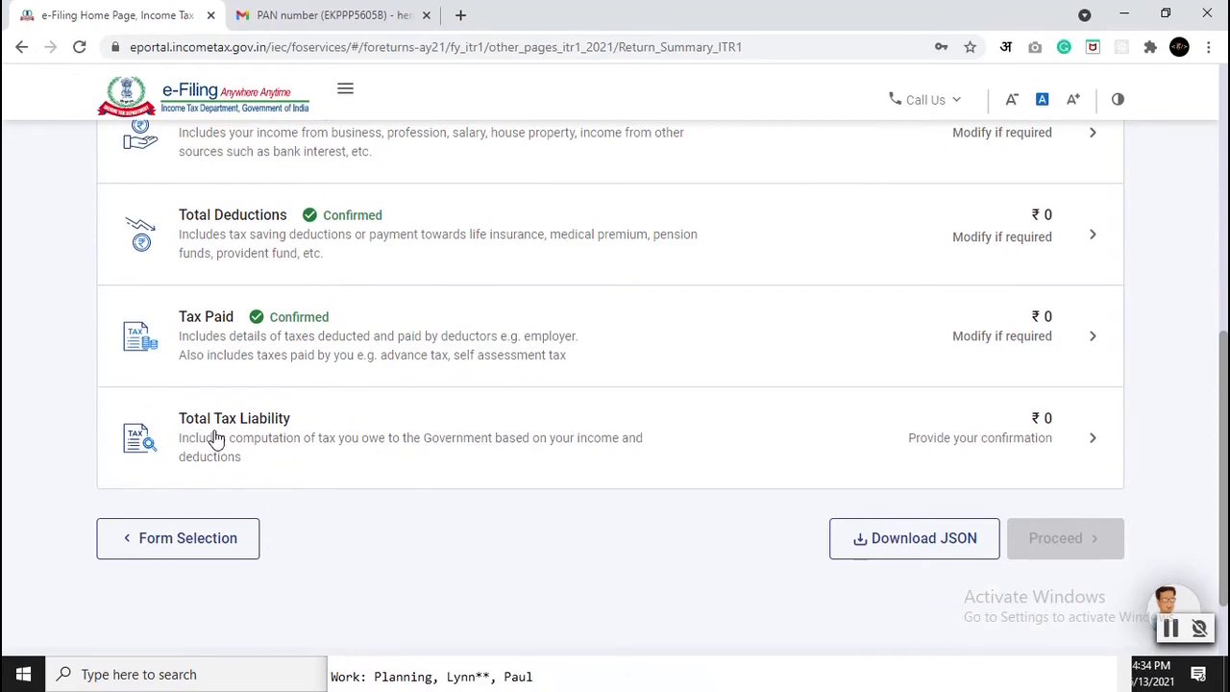
{"action": "scroll", "coordinate": [288, 385], "scroll_direction": "up", "scroll_amount": 10}
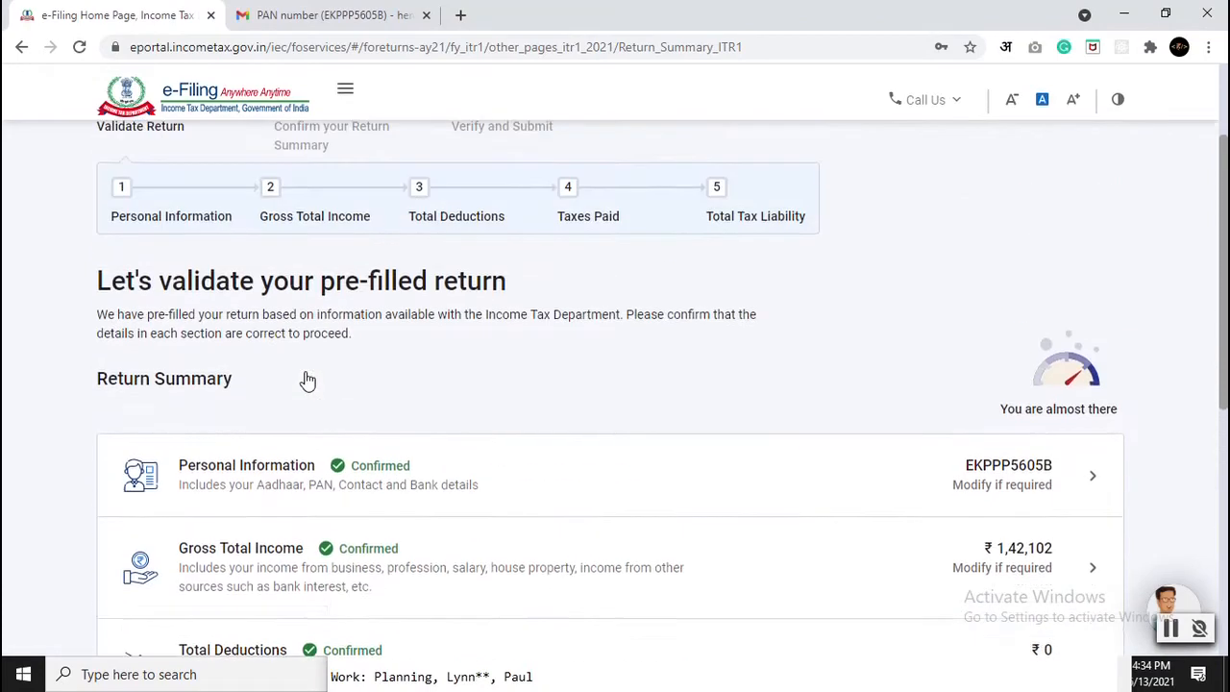
{"action": "scroll", "coordinate": [305, 380], "scroll_direction": "down", "scroll_amount": 2}
{"action": "scroll", "coordinate": [304, 378], "scroll_direction": "down", "scroll_amount": 4}
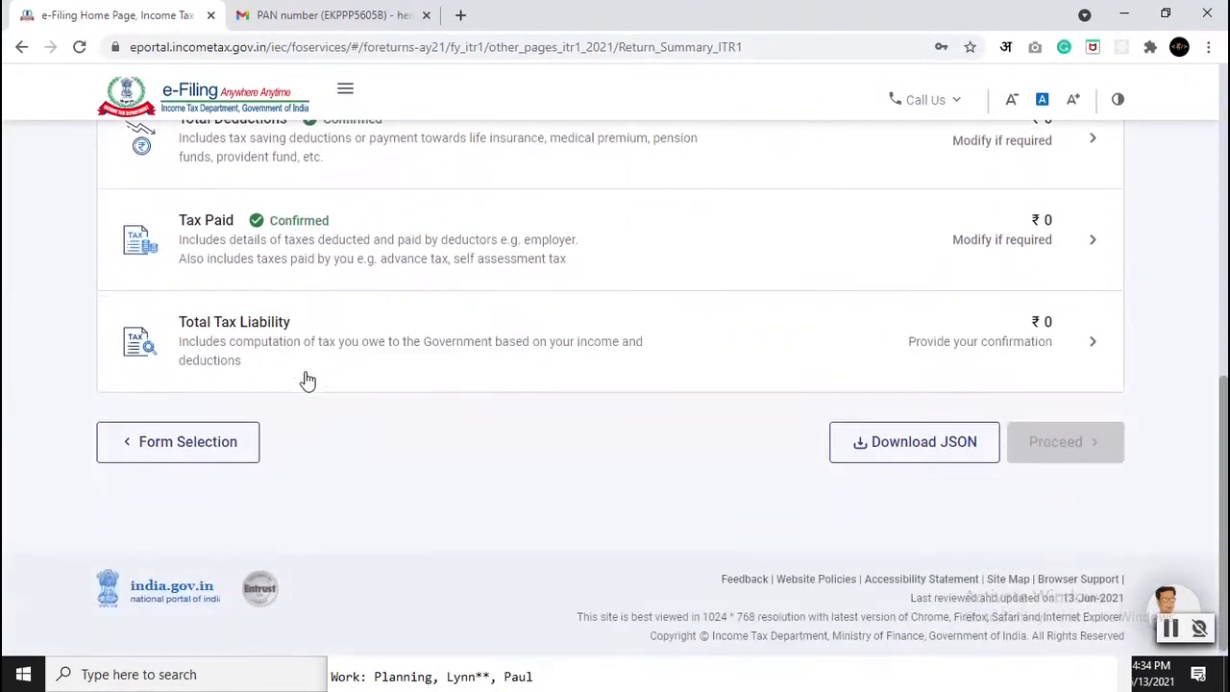
Step: Open the total tax liability details and expand the slab breakdown of tax payable
{"action": "left_click", "coordinate": [1033, 345]}
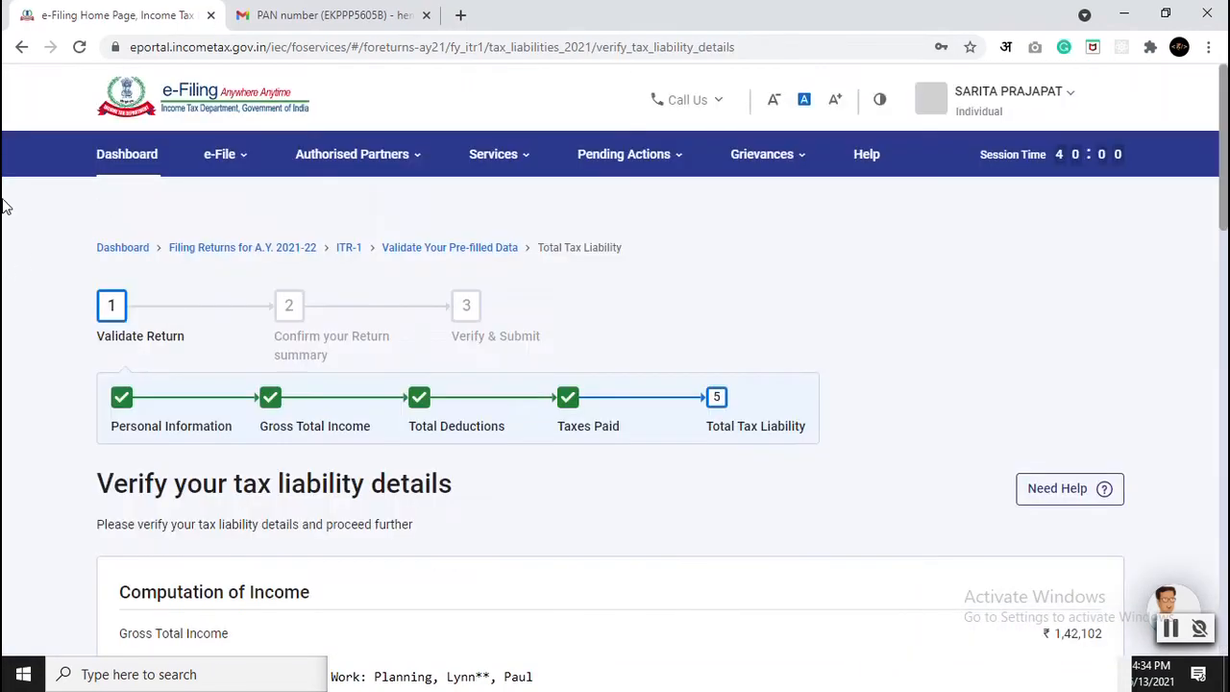
{"action": "scroll", "coordinate": [14, 209], "scroll_direction": "down", "scroll_amount": 4}
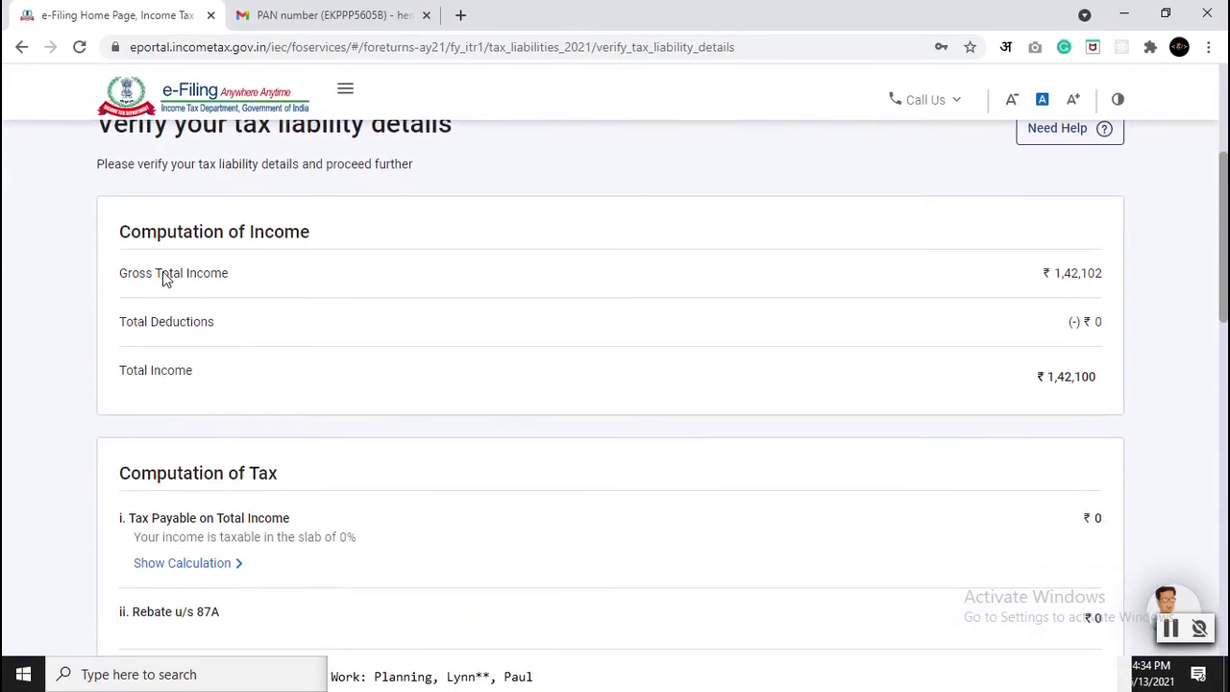
{"action": "scroll", "coordinate": [1061, 393], "scroll_direction": "down", "scroll_amount": 3}
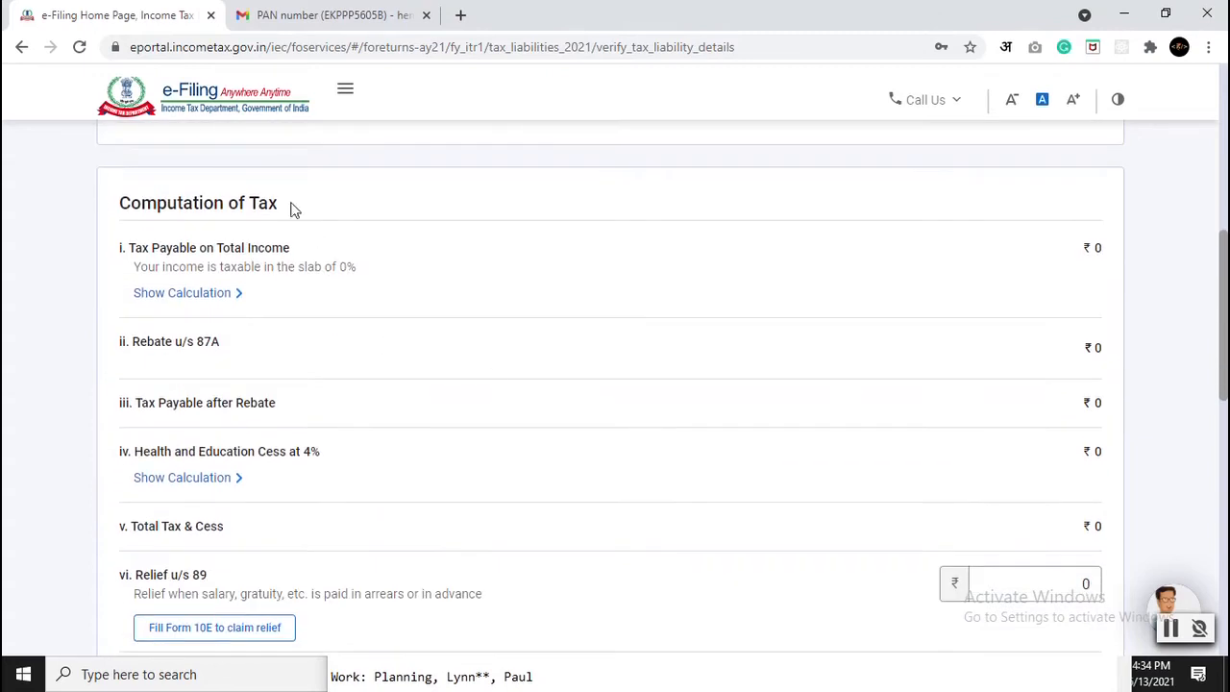
{"action": "left_click", "coordinate": [198, 294]}
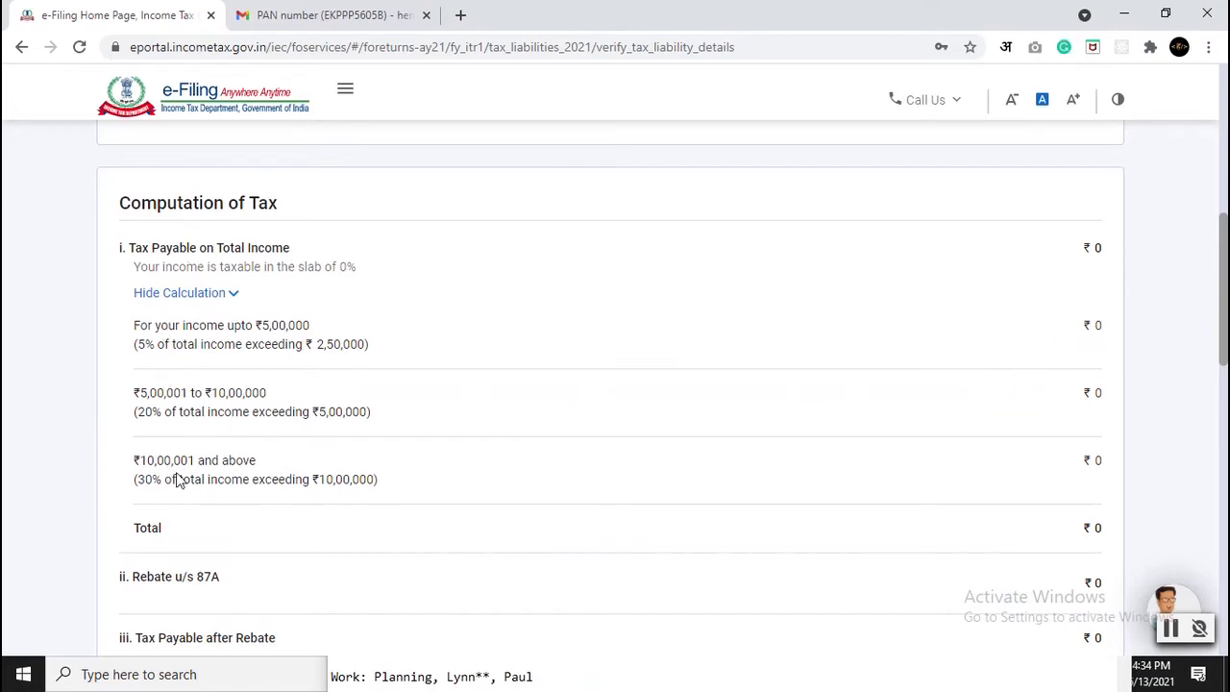
{"action": "scroll", "coordinate": [329, 470], "scroll_direction": "down", "scroll_amount": 4}
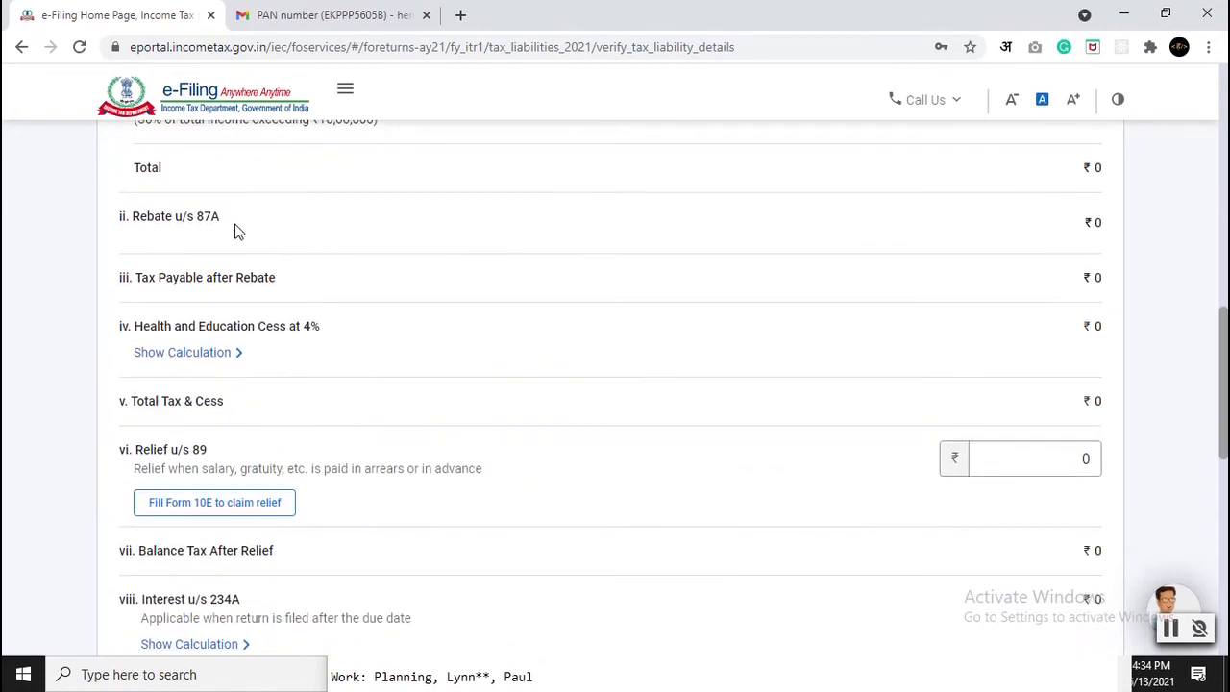
{"action": "scroll", "coordinate": [269, 464], "scroll_direction": "down", "scroll_amount": 2}
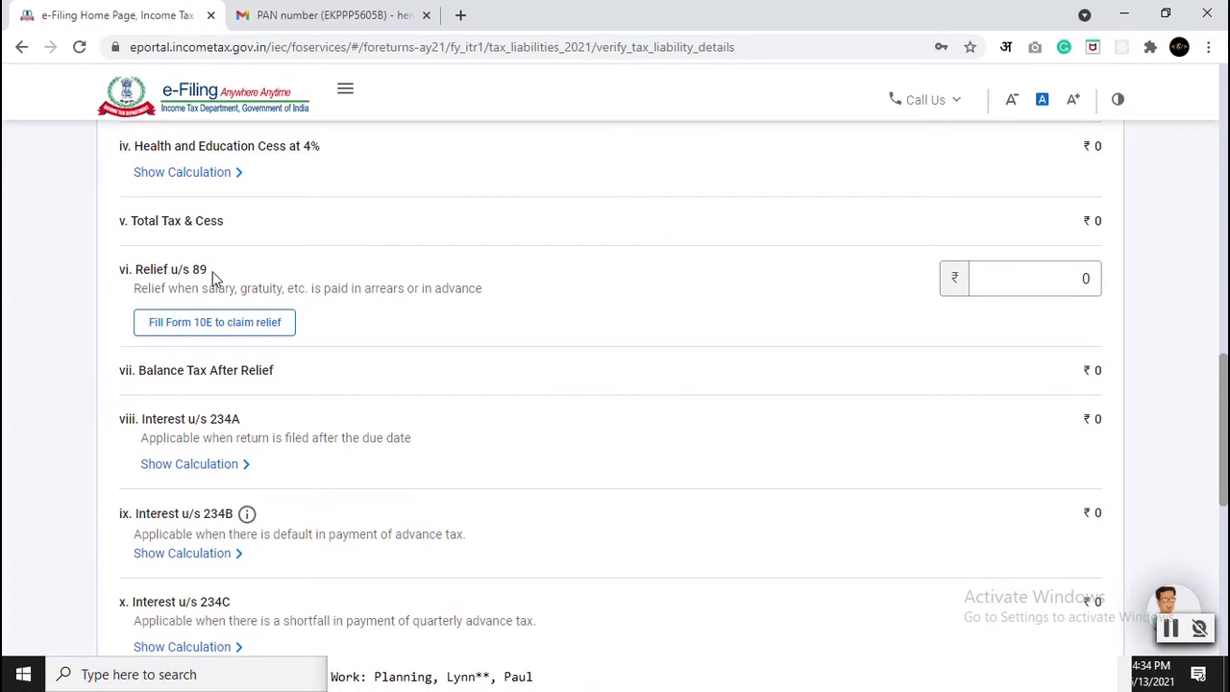
Step: Clear the Relief u/s 89 amount and confirm the ₹0 total tax liability
{"action": "left_click", "coordinate": [1063, 282]}
{"action": "key", "text": "BackSpace"}
{"action": "left_click", "coordinate": [632, 294]}
{"action": "scroll", "coordinate": [553, 307], "scroll_direction": "down", "scroll_amount": 5}
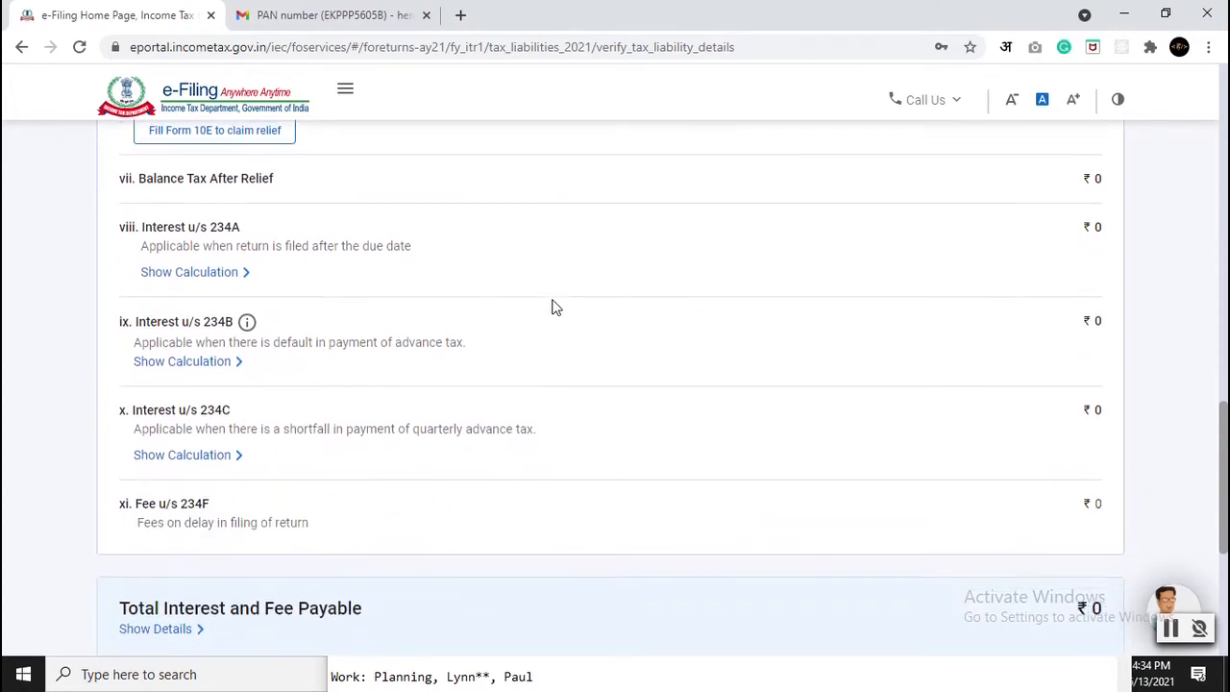
{"action": "scroll", "coordinate": [408, 306], "scroll_direction": "down", "scroll_amount": 1}
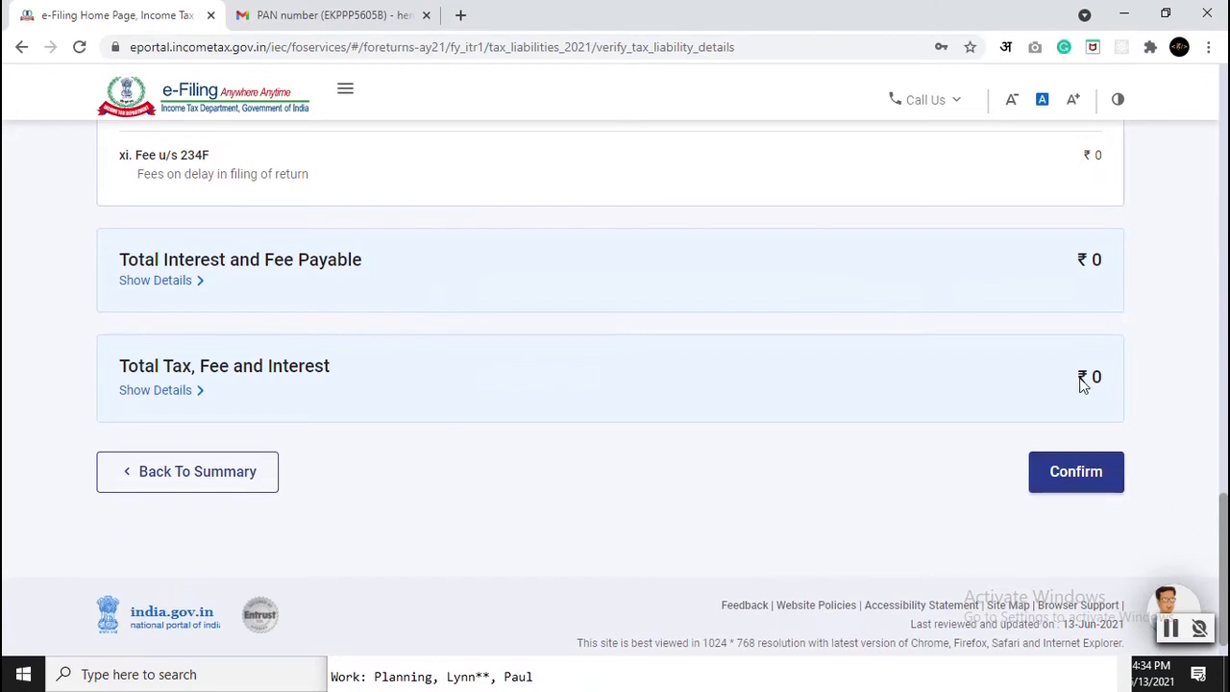
{"action": "left_click", "coordinate": [1075, 480]}
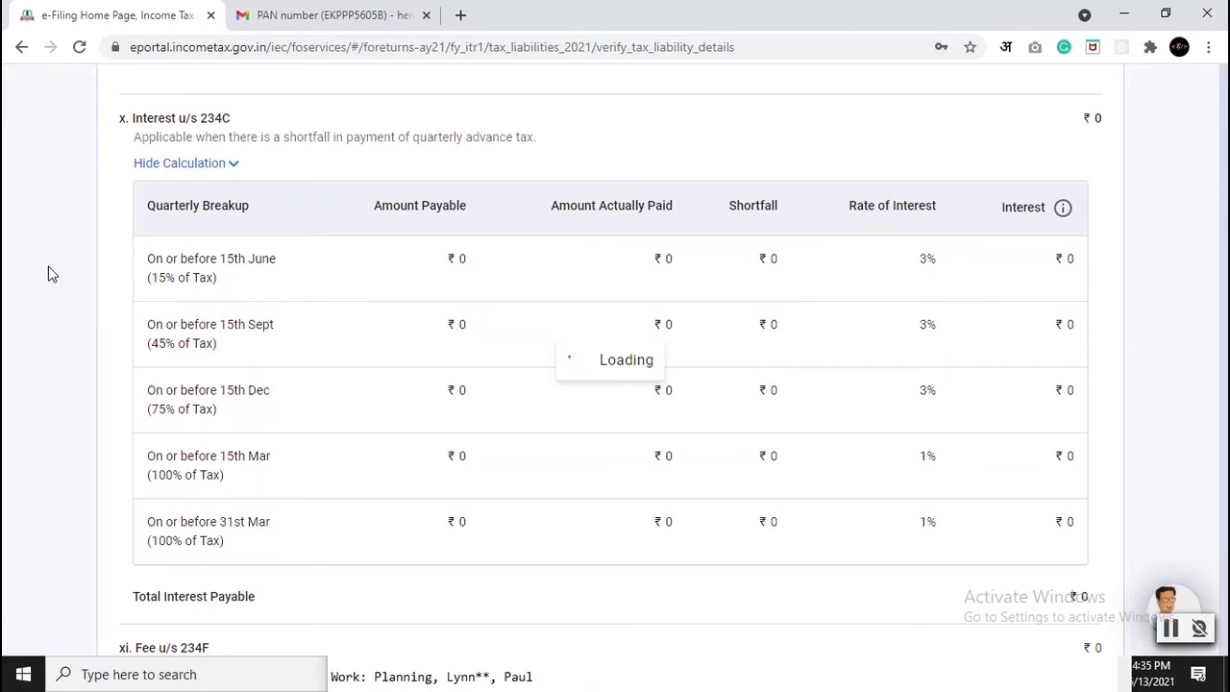
Step: Check all five Return Summary sections show Confirmed and proceed to the ₹0 tax summary
{"action": "scroll", "coordinate": [77, 235], "scroll_direction": "down", "scroll_amount": 2}
{"action": "scroll", "coordinate": [147, 244], "scroll_direction": "down", "scroll_amount": 4}
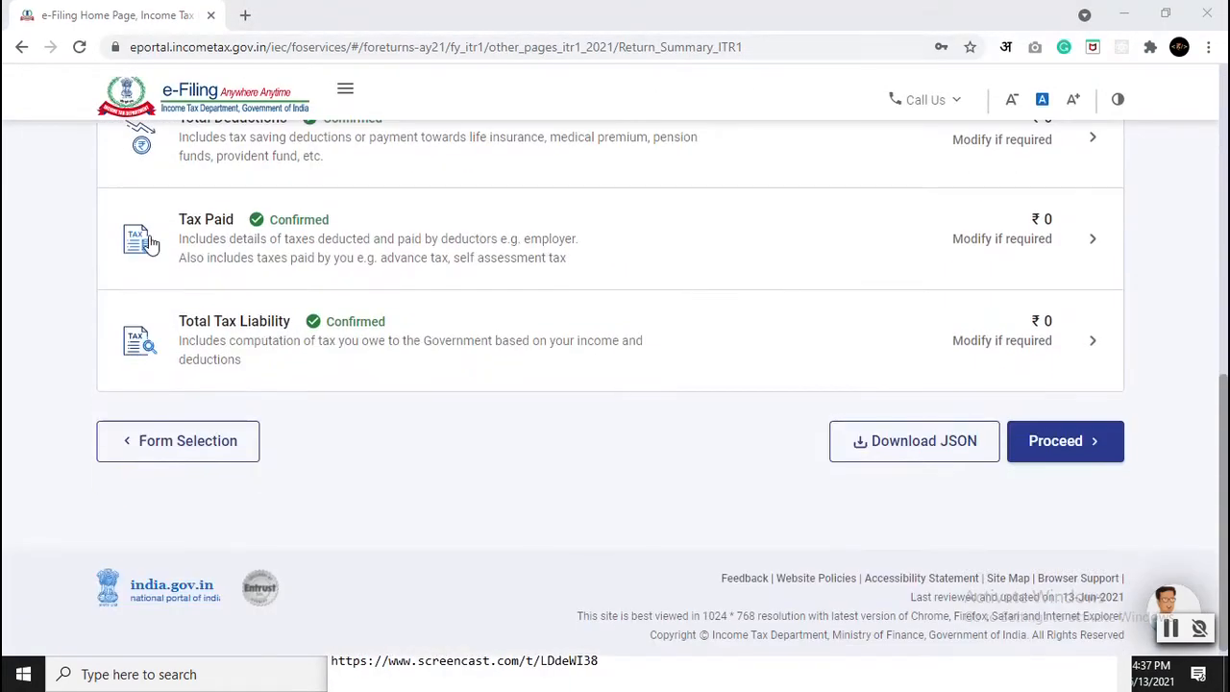
{"action": "scroll", "coordinate": [700, 365], "scroll_direction": "up", "scroll_amount": 6}
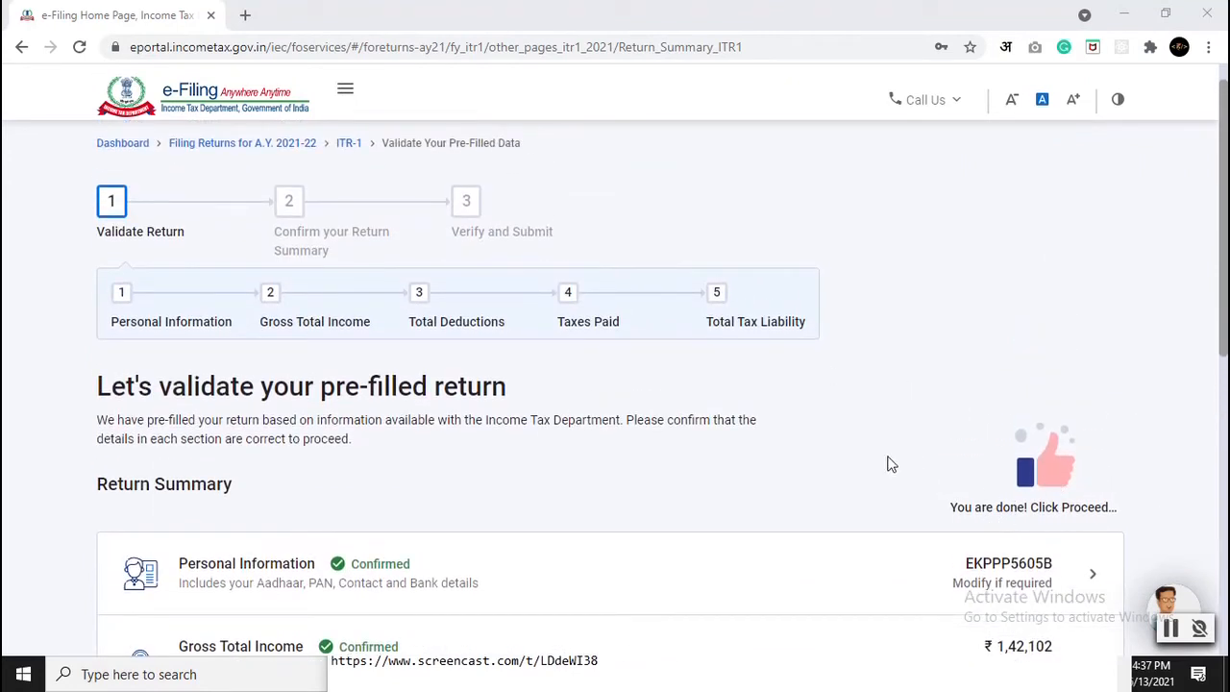
{"action": "scroll", "coordinate": [805, 454], "scroll_direction": "down", "scroll_amount": 3}
{"action": "scroll", "coordinate": [762, 448], "scroll_direction": "up", "scroll_amount": 5}
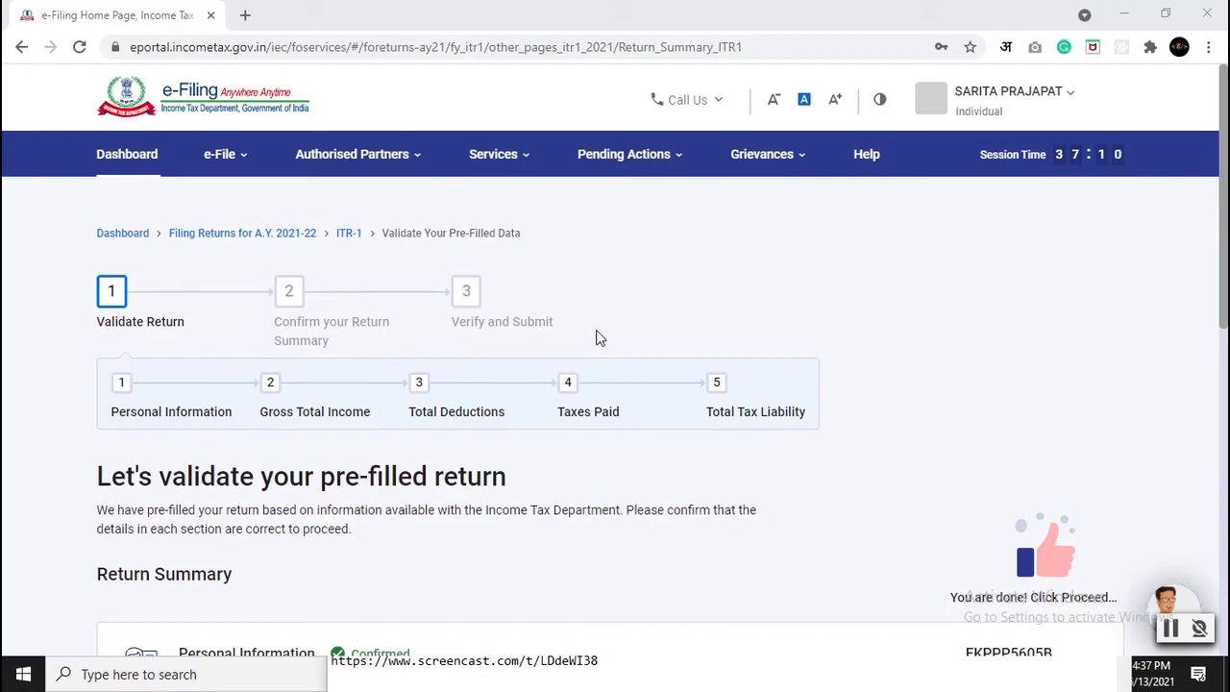
{"action": "scroll", "coordinate": [595, 338], "scroll_direction": "down", "scroll_amount": 8}
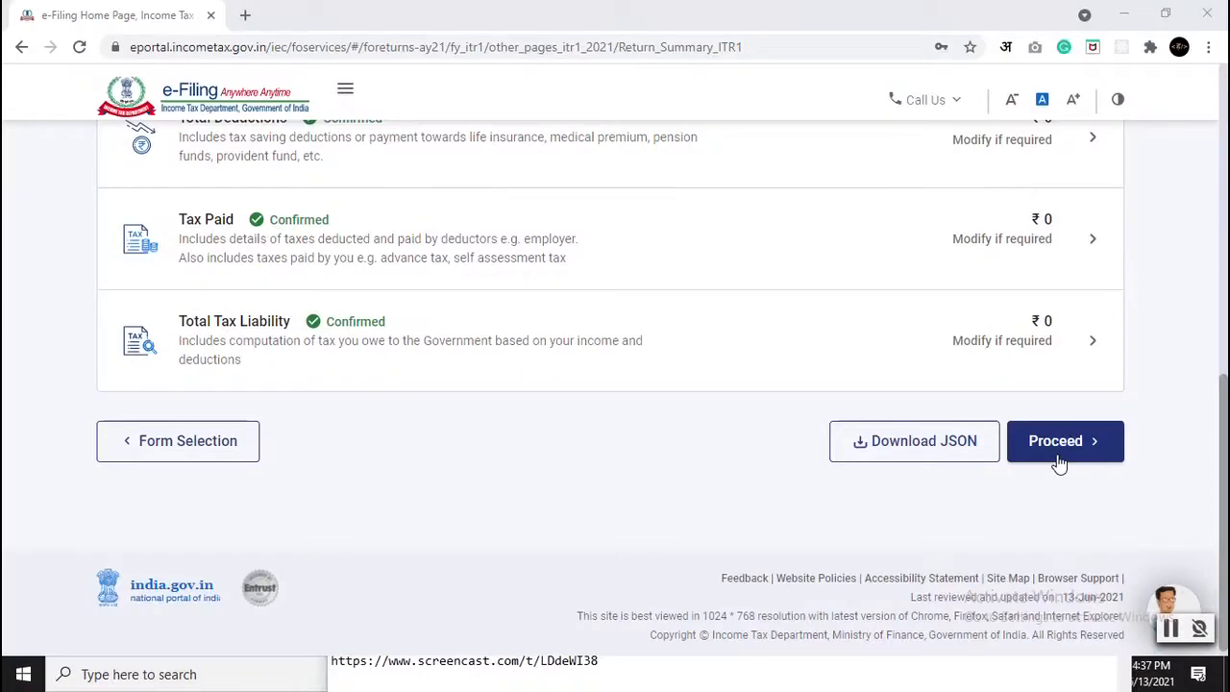
{"action": "scroll", "coordinate": [1056, 466], "scroll_direction": "up", "scroll_amount": 3}
{"action": "scroll", "coordinate": [1058, 464], "scroll_direction": "down", "scroll_amount": 3}
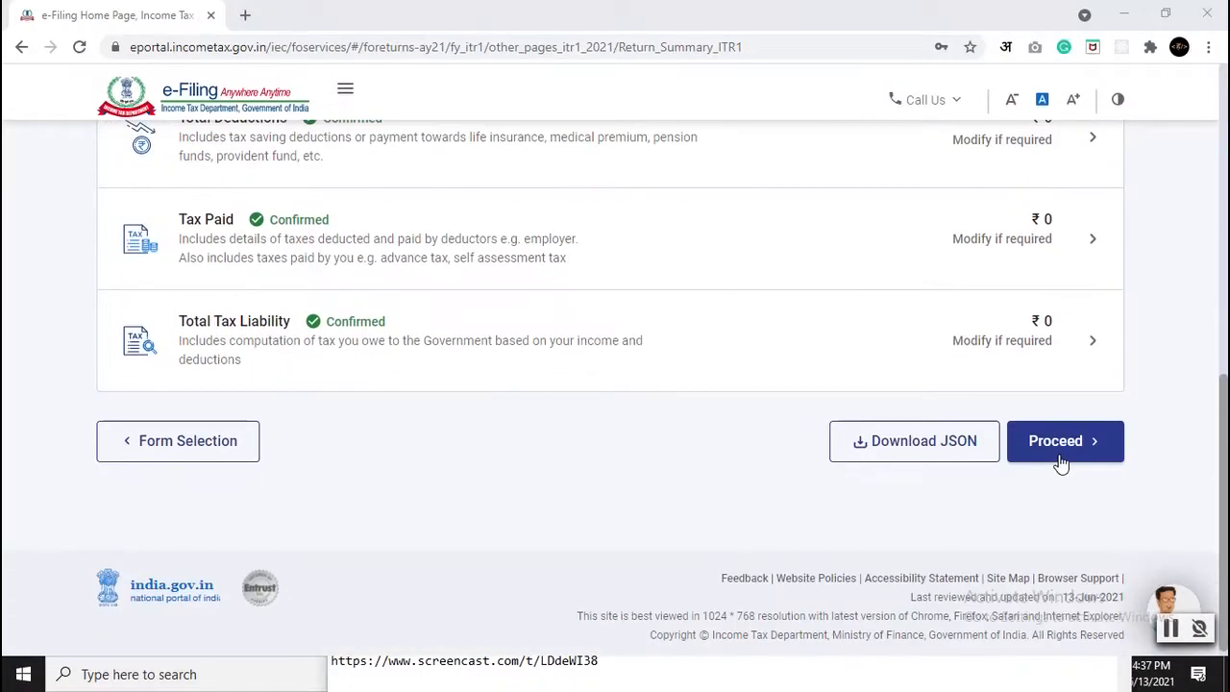
{"action": "left_click", "coordinate": [1060, 464]}
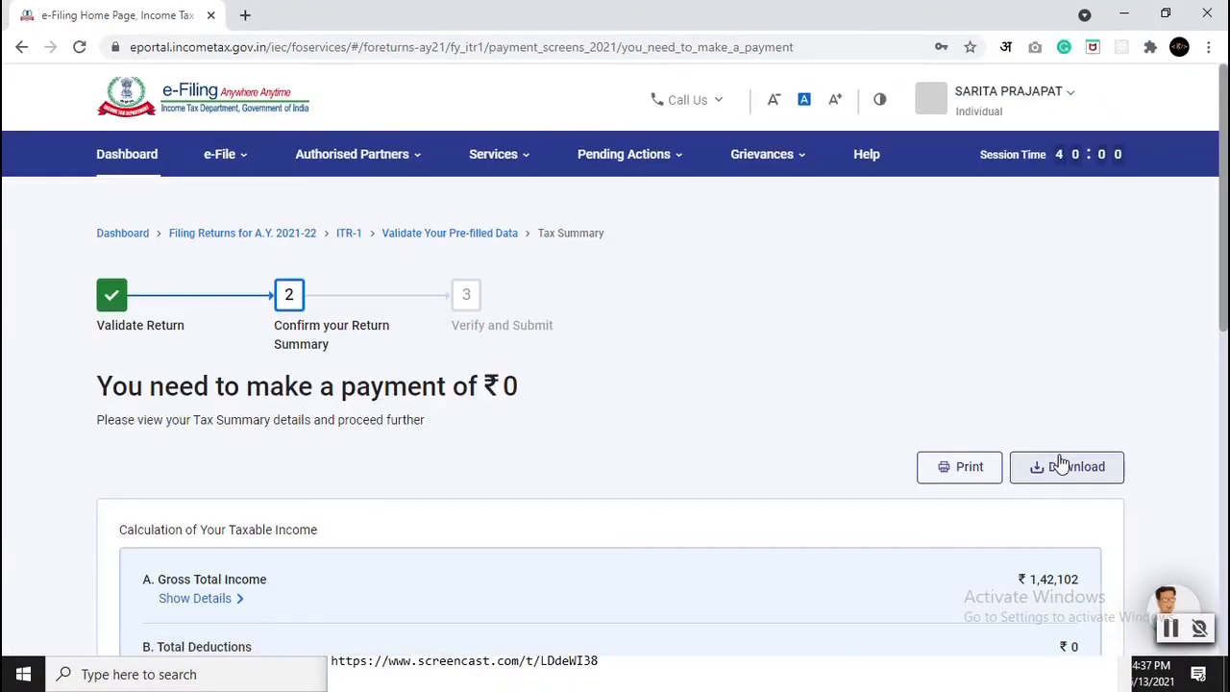
Step: Expand the Gross Total Income, Deductions, Tax/Fee/Interest, Tax Paid and Amount Payable breakdowns
{"action": "scroll", "coordinate": [356, 431], "scroll_direction": "down", "scroll_amount": 2}
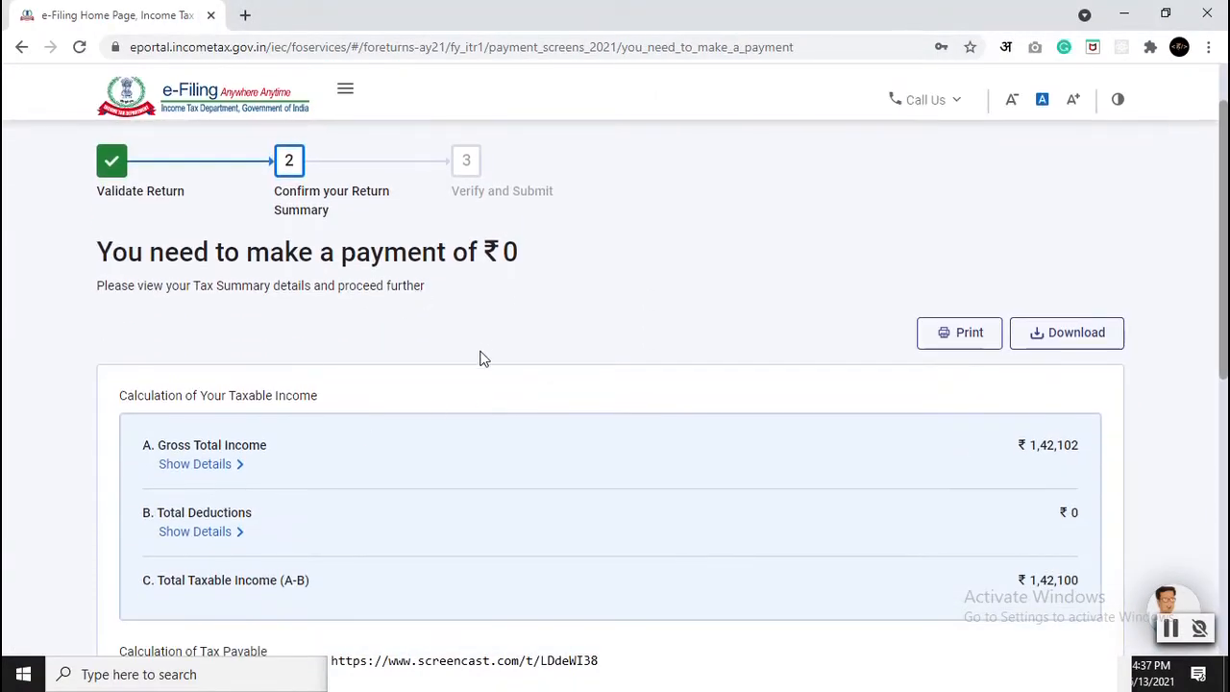
{"action": "scroll", "coordinate": [486, 352], "scroll_direction": "down", "scroll_amount": 2}
{"action": "left_click", "coordinate": [192, 284]}
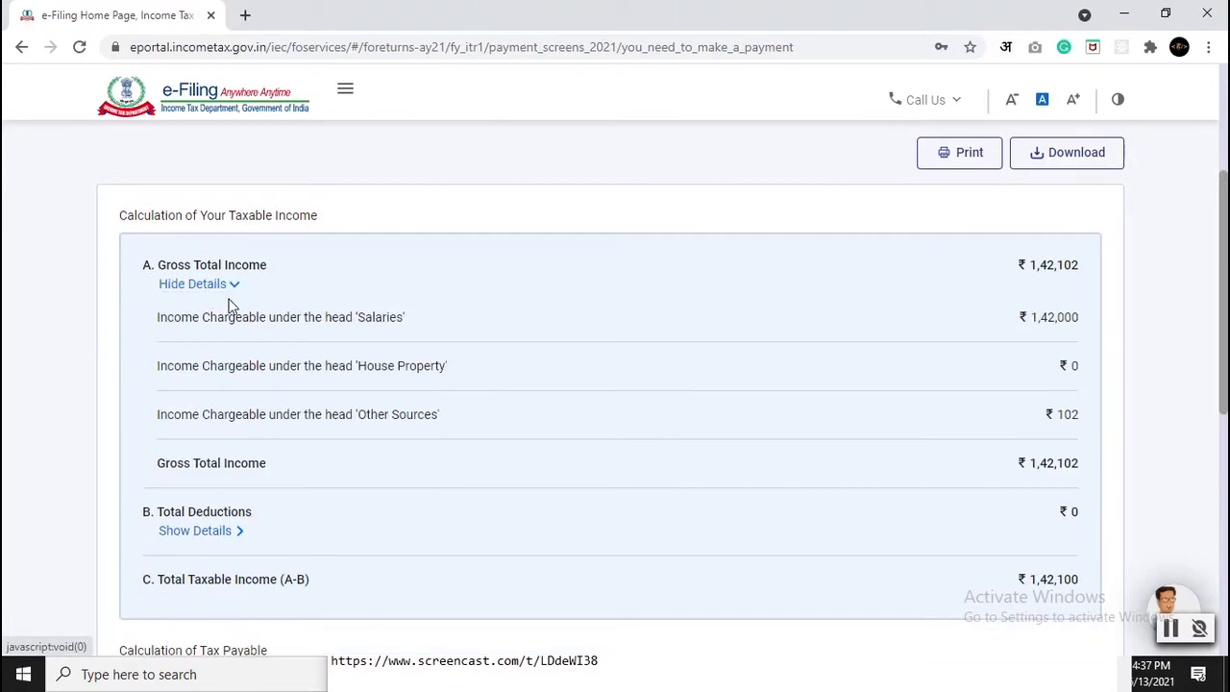
{"action": "scroll", "coordinate": [275, 448], "scroll_direction": "down", "scroll_amount": 2}
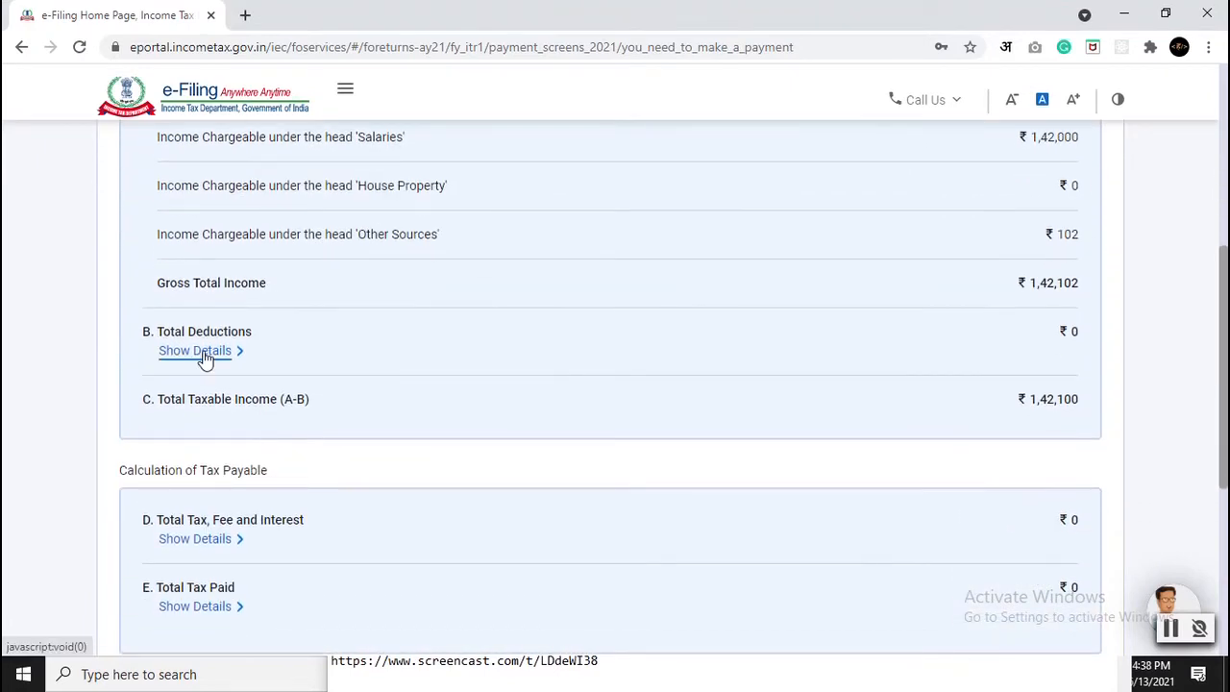
{"action": "left_click", "coordinate": [197, 350]}
{"action": "scroll", "coordinate": [577, 451], "scroll_direction": "down", "scroll_amount": 3}
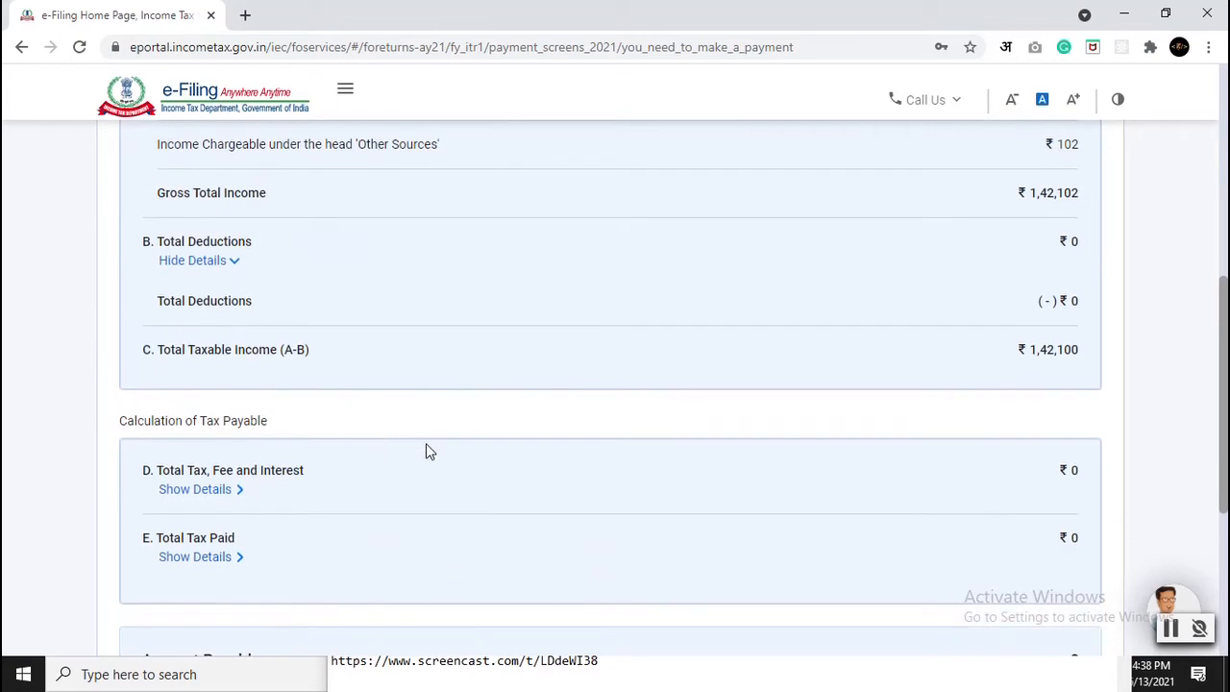
{"action": "left_click", "coordinate": [206, 309]}
{"action": "scroll", "coordinate": [393, 412], "scroll_direction": "down", "scroll_amount": 6}
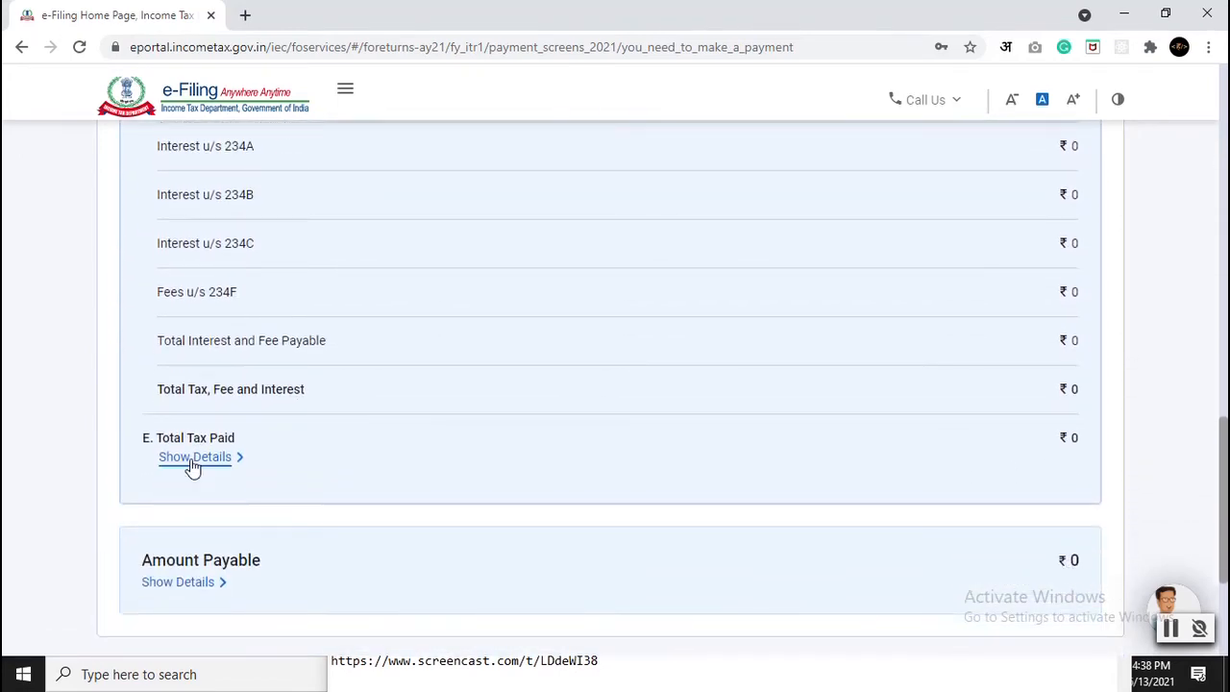
{"action": "left_click", "coordinate": [193, 459]}
{"action": "scroll", "coordinate": [609, 448], "scroll_direction": "down", "scroll_amount": 3}
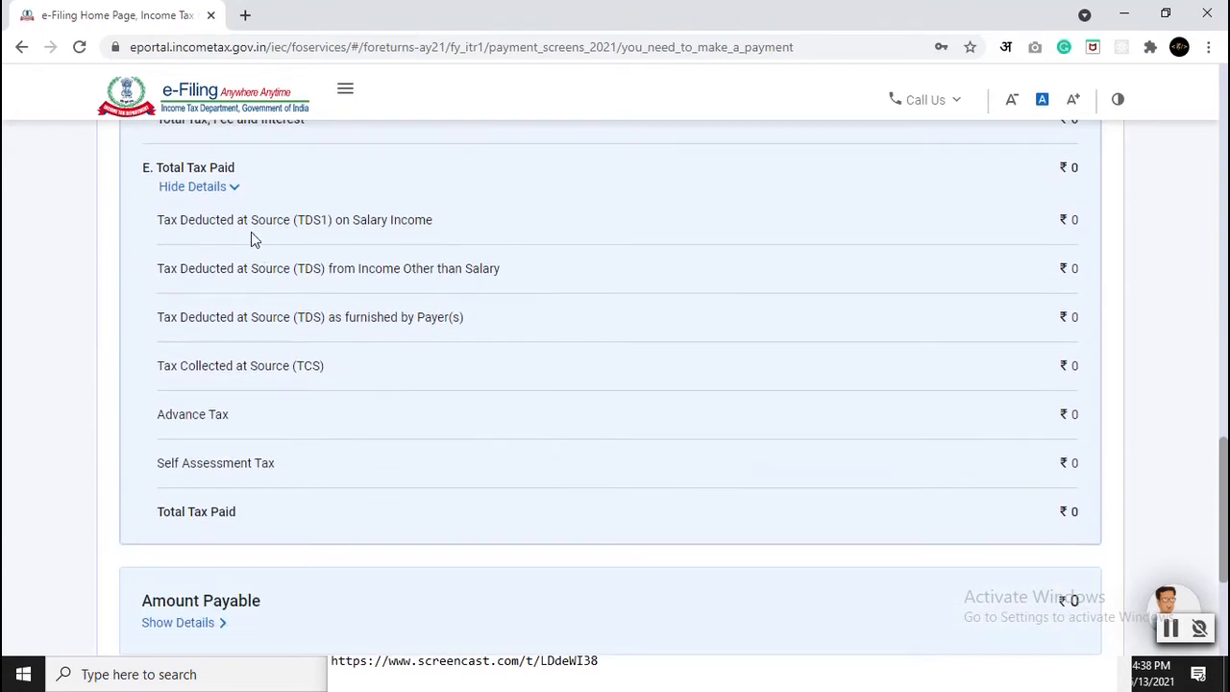
{"action": "scroll", "coordinate": [252, 517], "scroll_direction": "down", "scroll_amount": 2}
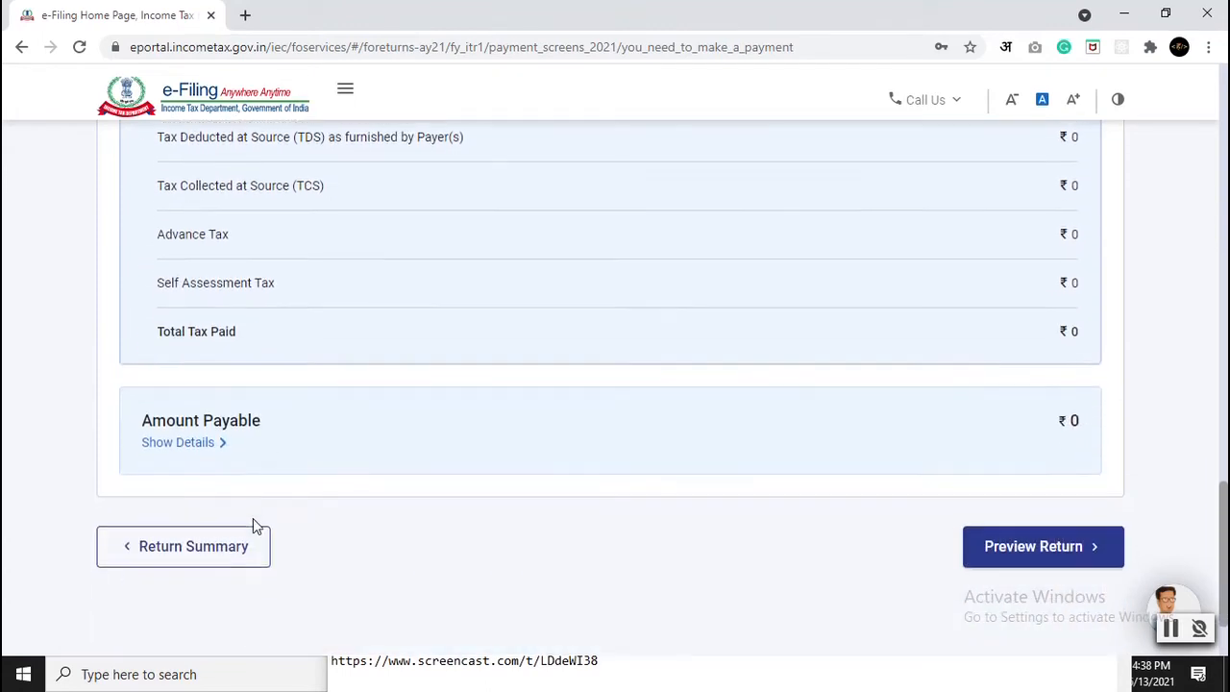
{"action": "left_click", "coordinate": [195, 446]}
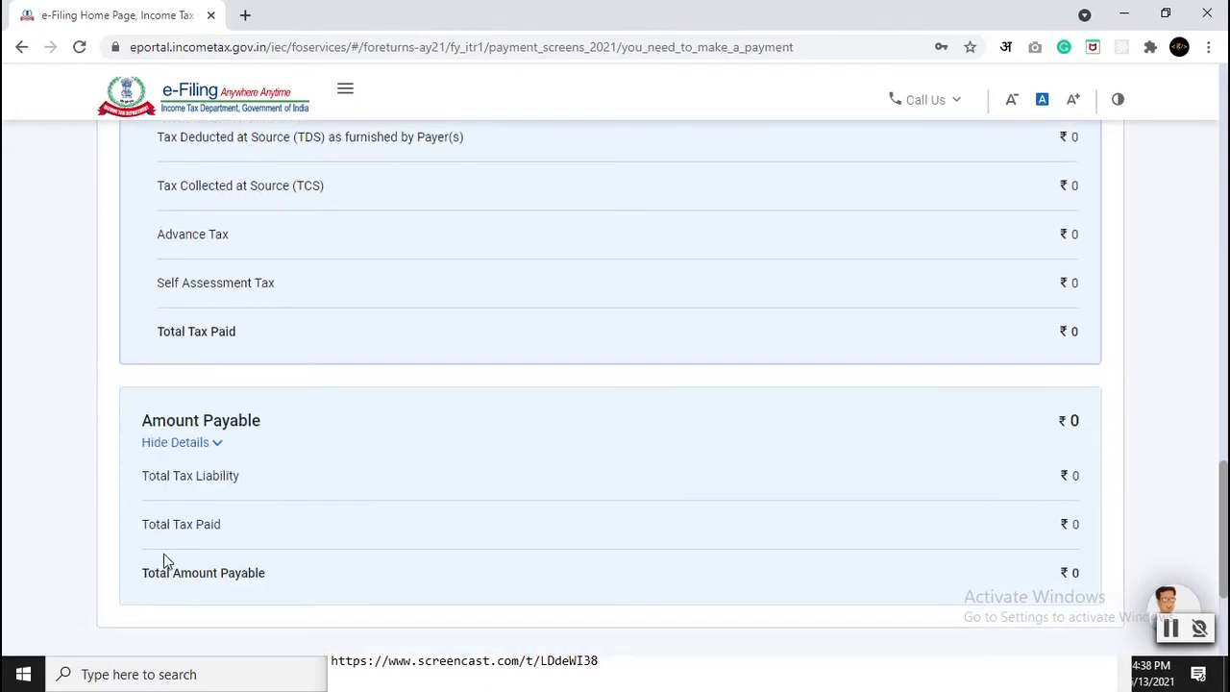
Step: Go on from the ₹0 tax summary to the Preview Return step
{"action": "scroll", "coordinate": [826, 466], "scroll_direction": "down", "scroll_amount": 3}
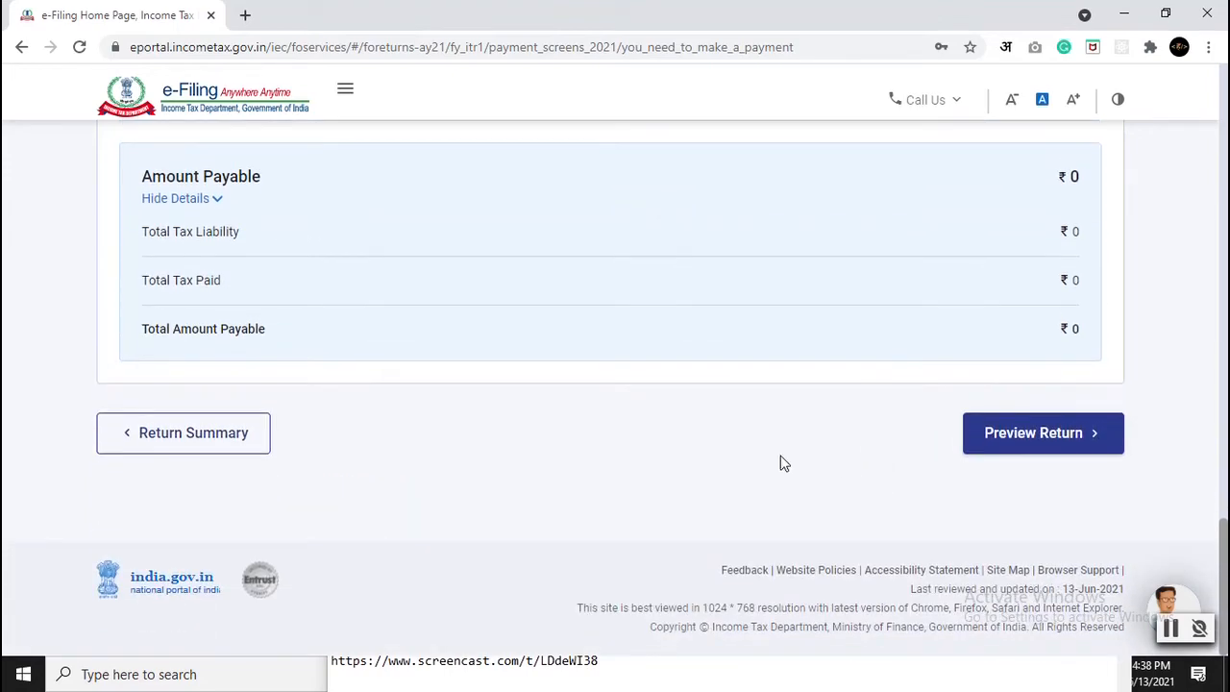
{"action": "scroll", "coordinate": [692, 476], "scroll_direction": "up", "scroll_amount": 3}
{"action": "scroll", "coordinate": [775, 503], "scroll_direction": "up", "scroll_amount": 15}
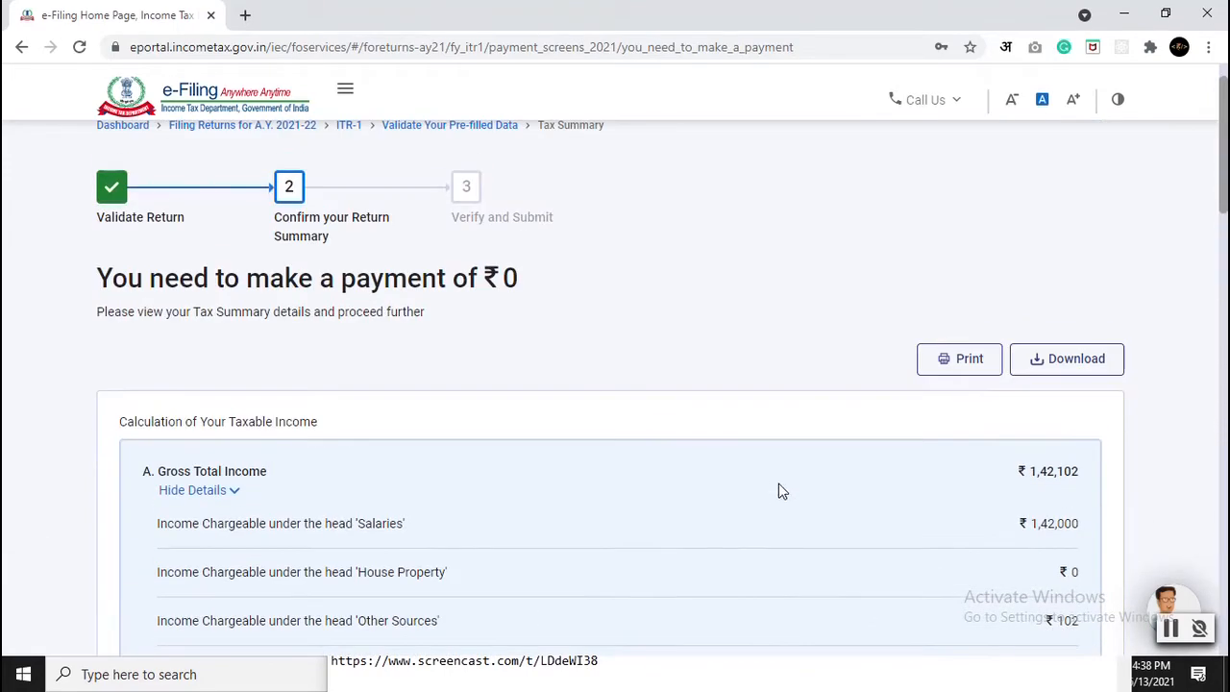
{"action": "scroll", "coordinate": [774, 489], "scroll_direction": "down", "scroll_amount": 8}
{"action": "scroll", "coordinate": [774, 487], "scroll_direction": "down", "scroll_amount": 10}
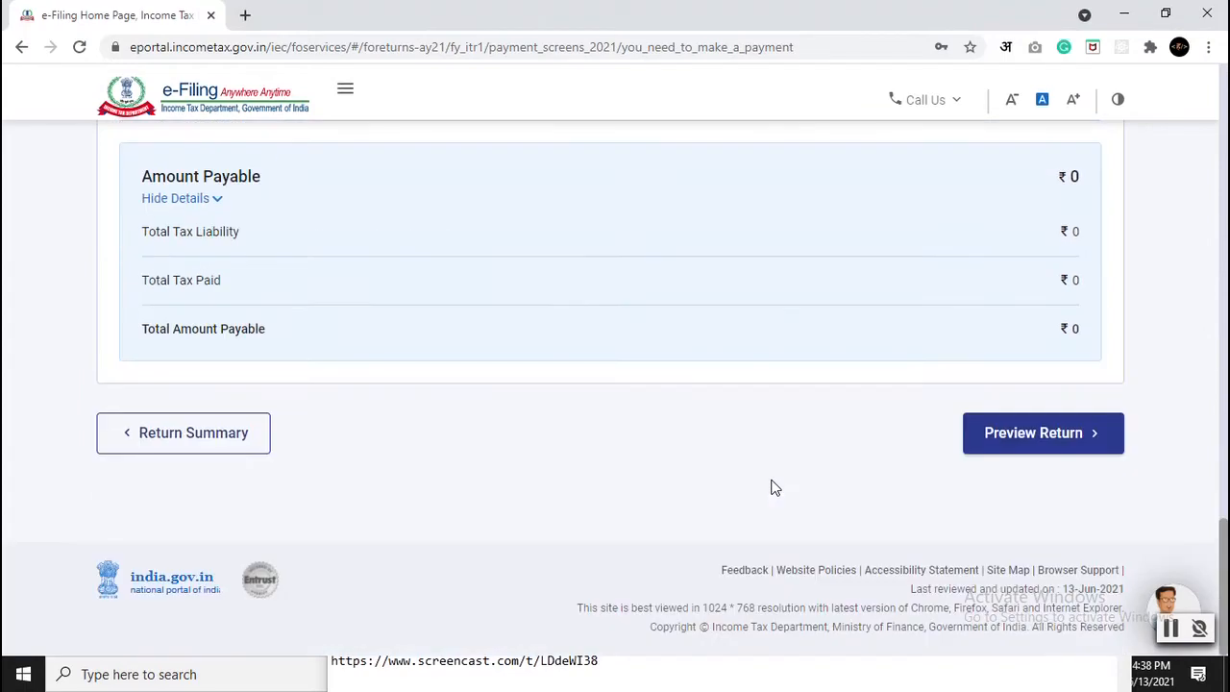
{"action": "left_click", "coordinate": [997, 439]}
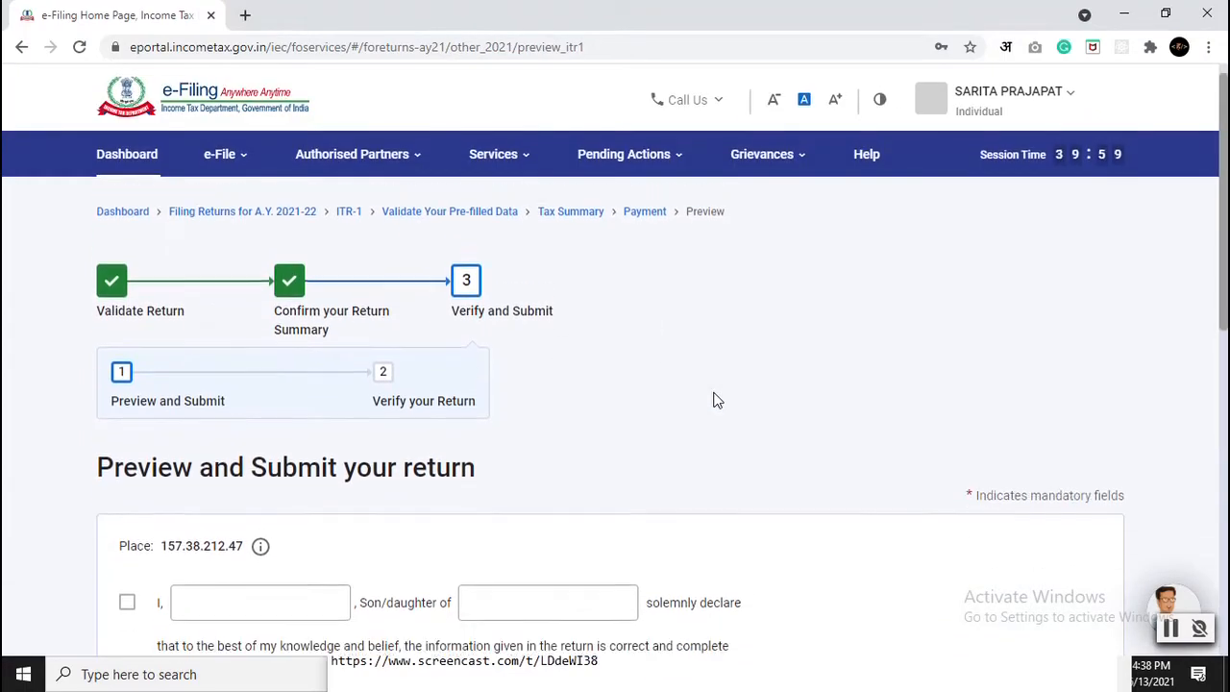
Step: Tick the verification declaration checkbox on the Preview and Submit your return page
{"action": "scroll", "coordinate": [711, 401], "scroll_direction": "down", "scroll_amount": 1}
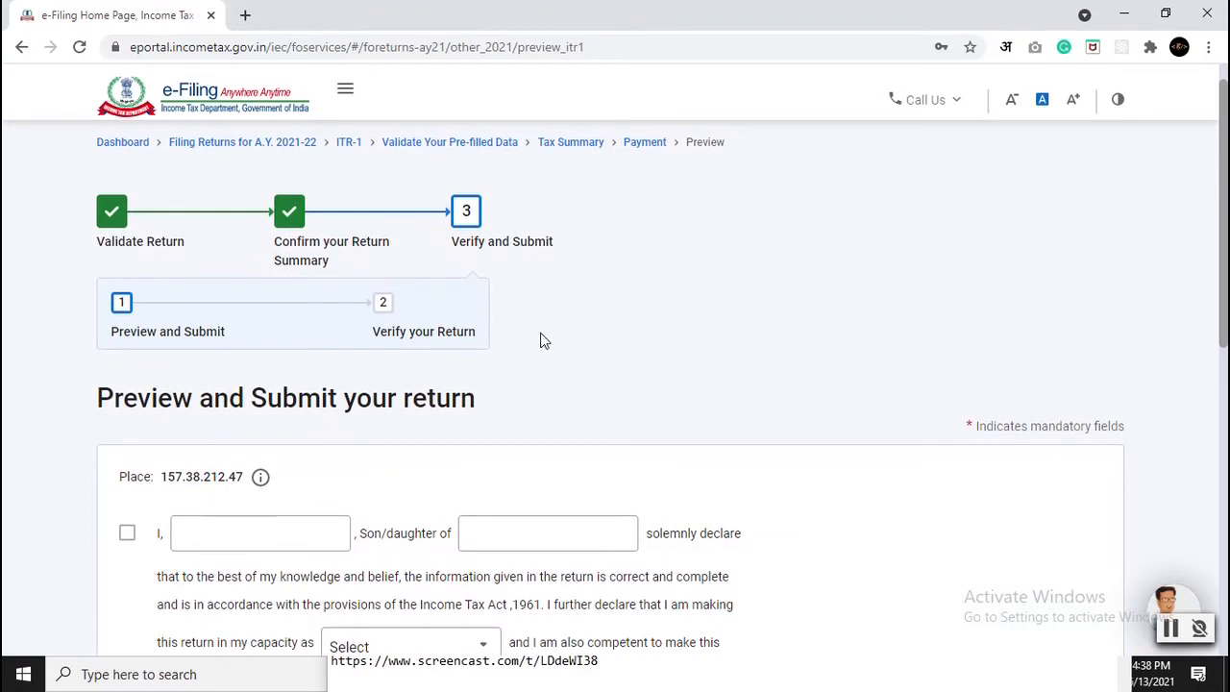
{"action": "scroll", "coordinate": [541, 340], "scroll_direction": "down", "scroll_amount": 2}
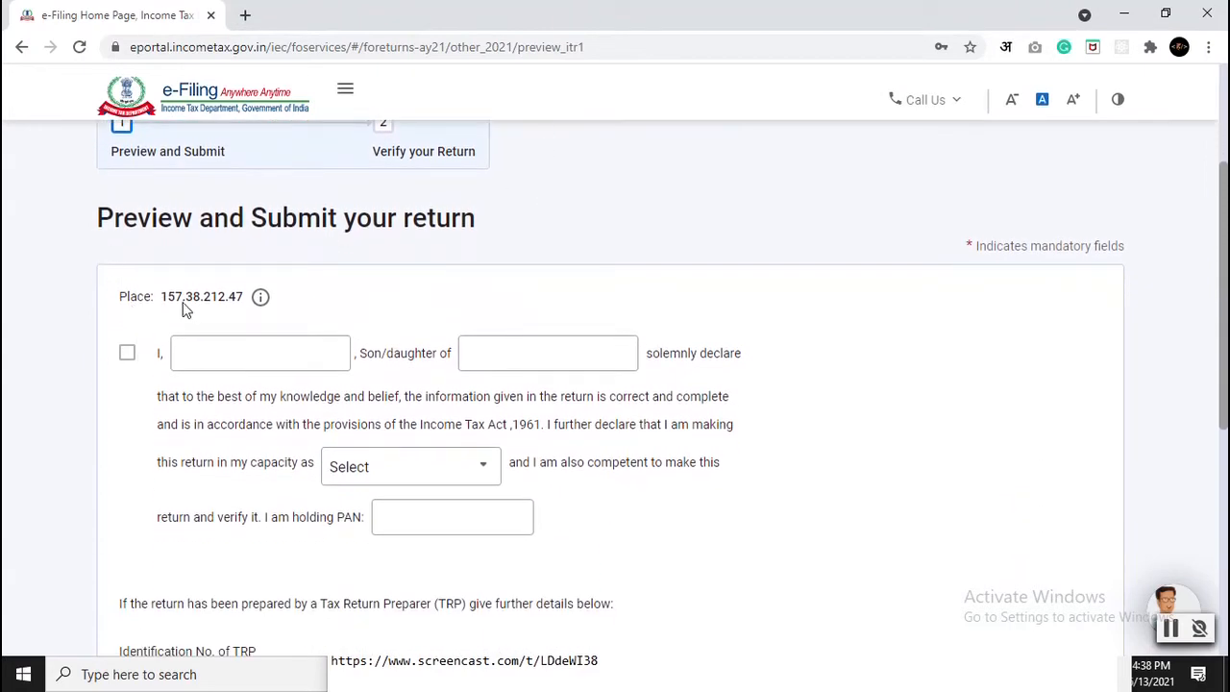
{"action": "left_click", "coordinate": [251, 357]}
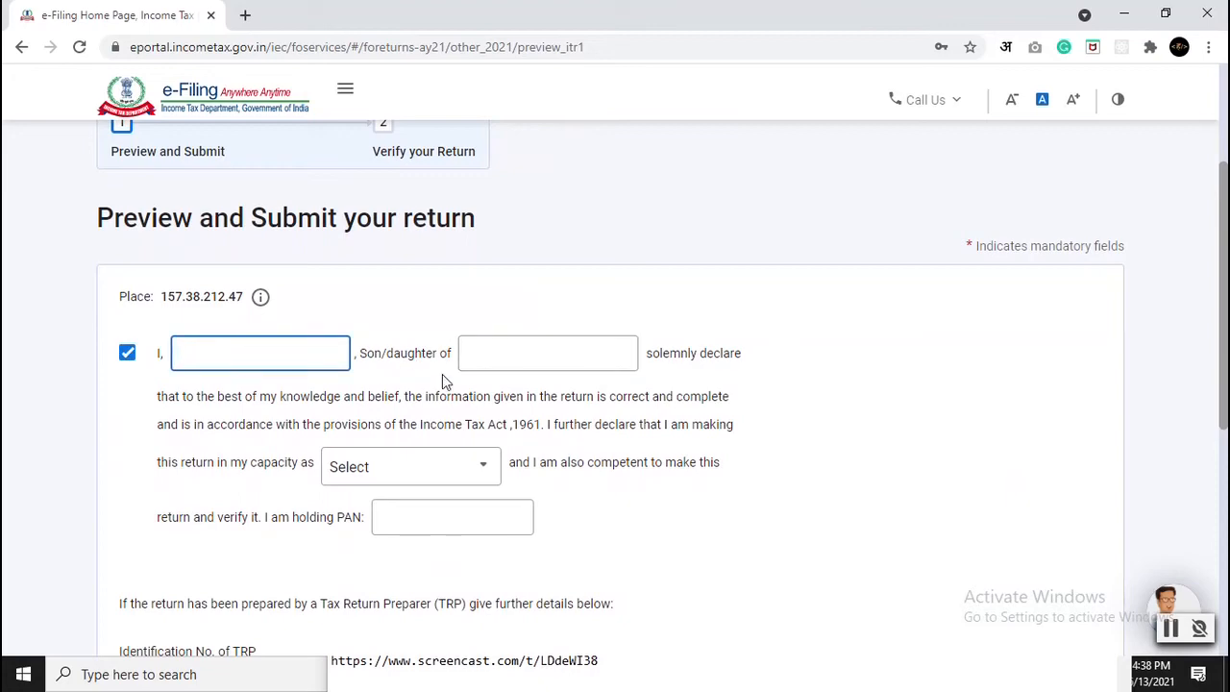
{"action": "scroll", "coordinate": [500, 365], "scroll_direction": "down", "scroll_amount": 2}
{"action": "scroll", "coordinate": [332, 495], "scroll_direction": "down", "scroll_amount": 2}
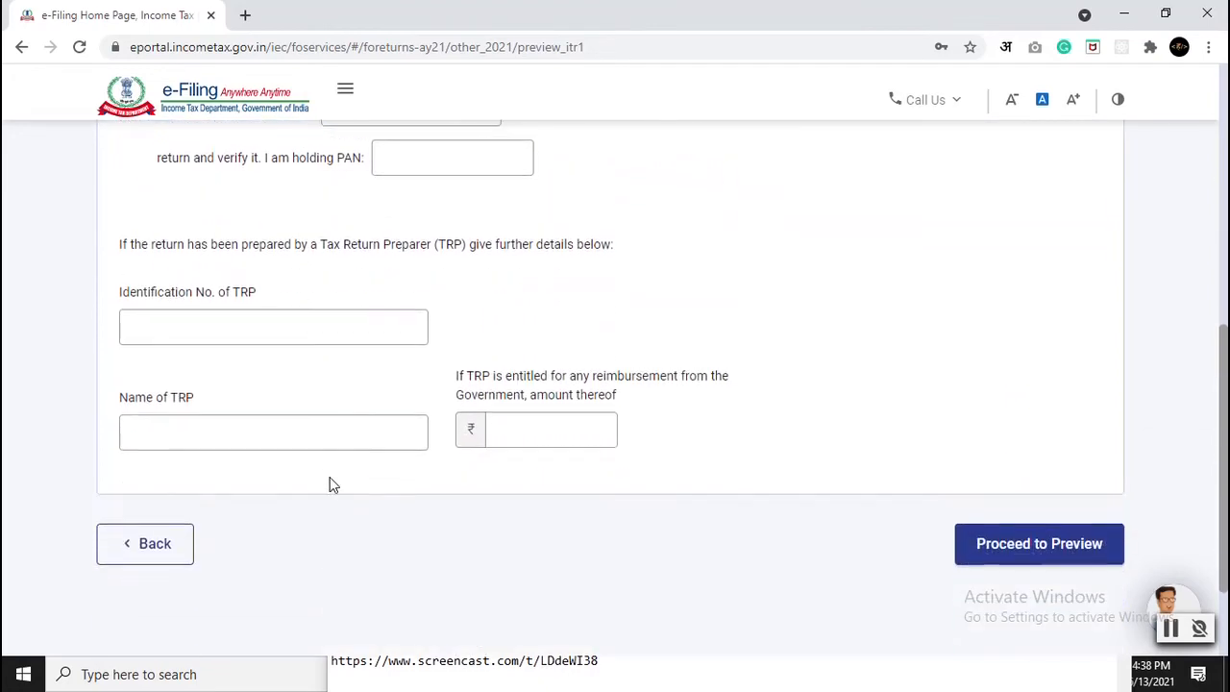
{"action": "scroll", "coordinate": [328, 465], "scroll_direction": "up", "scroll_amount": 3}
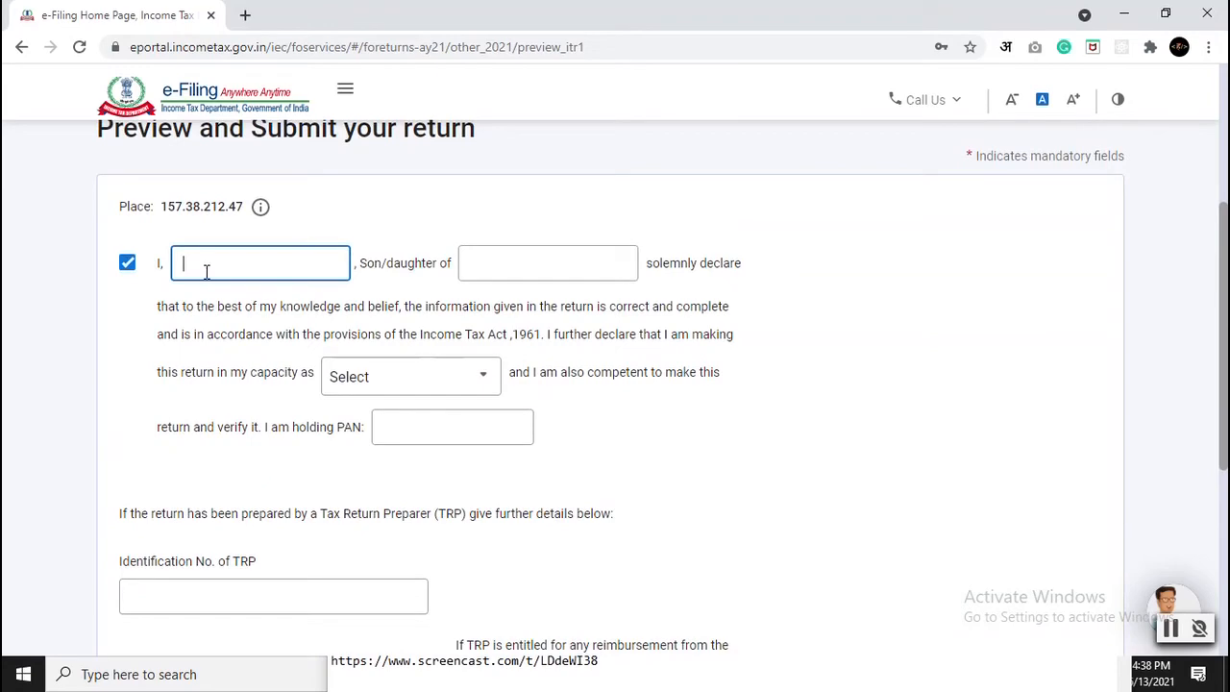
{"action": "scroll", "coordinate": [208, 272], "scroll_direction": "down", "scroll_amount": 5}
Step: Generate the ITR-1 preview, read it to the Self declaration dated 13-Jun-2021, then validate
{"action": "left_click", "coordinate": [994, 407]}
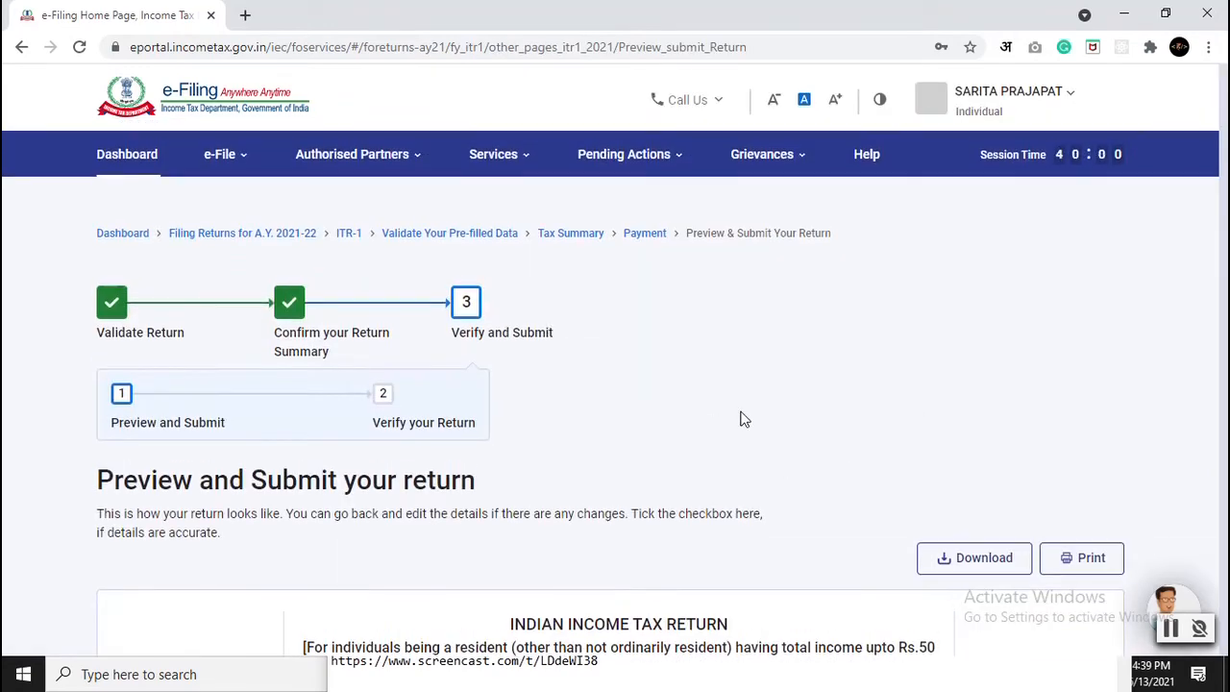
{"action": "scroll", "coordinate": [745, 418], "scroll_direction": "down", "scroll_amount": 4}
{"action": "scroll", "coordinate": [80, 333], "scroll_direction": "down", "scroll_amount": 1}
{"action": "scroll", "coordinate": [159, 385], "scroll_direction": "down", "scroll_amount": 2}
{"action": "scroll", "coordinate": [824, 462], "scroll_direction": "down", "scroll_amount": 4}
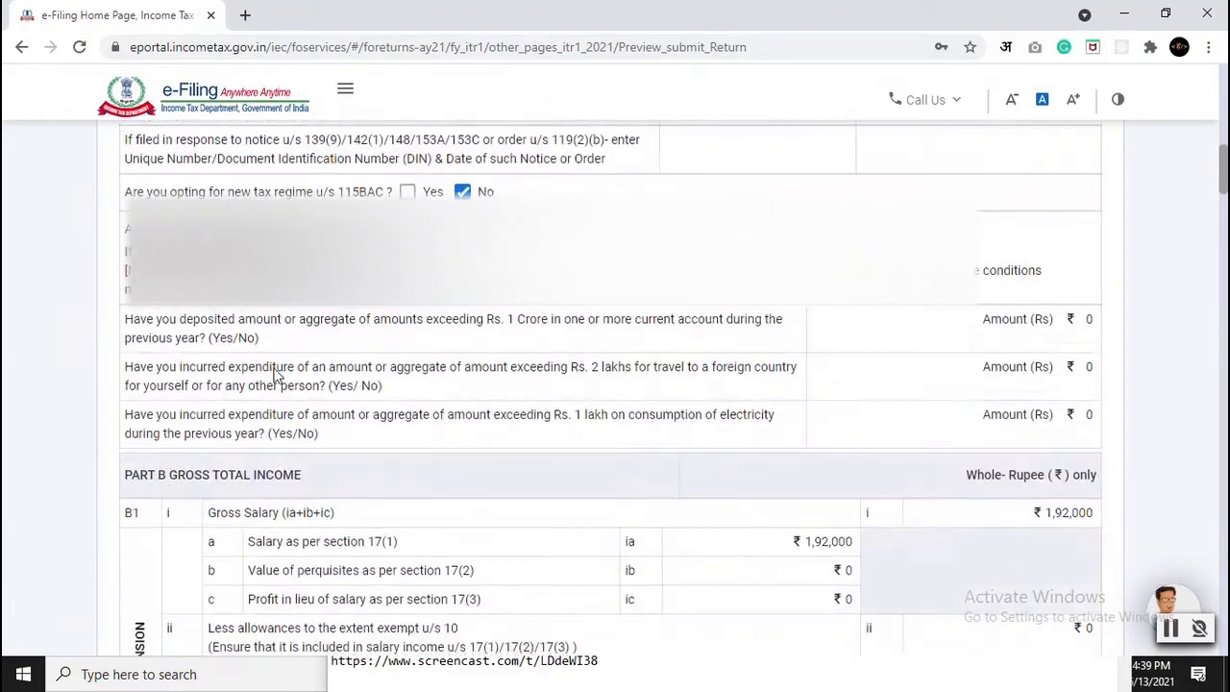
{"action": "scroll", "coordinate": [788, 371], "scroll_direction": "down", "scroll_amount": 5}
{"action": "scroll", "coordinate": [602, 361], "scroll_direction": "down", "scroll_amount": 5}
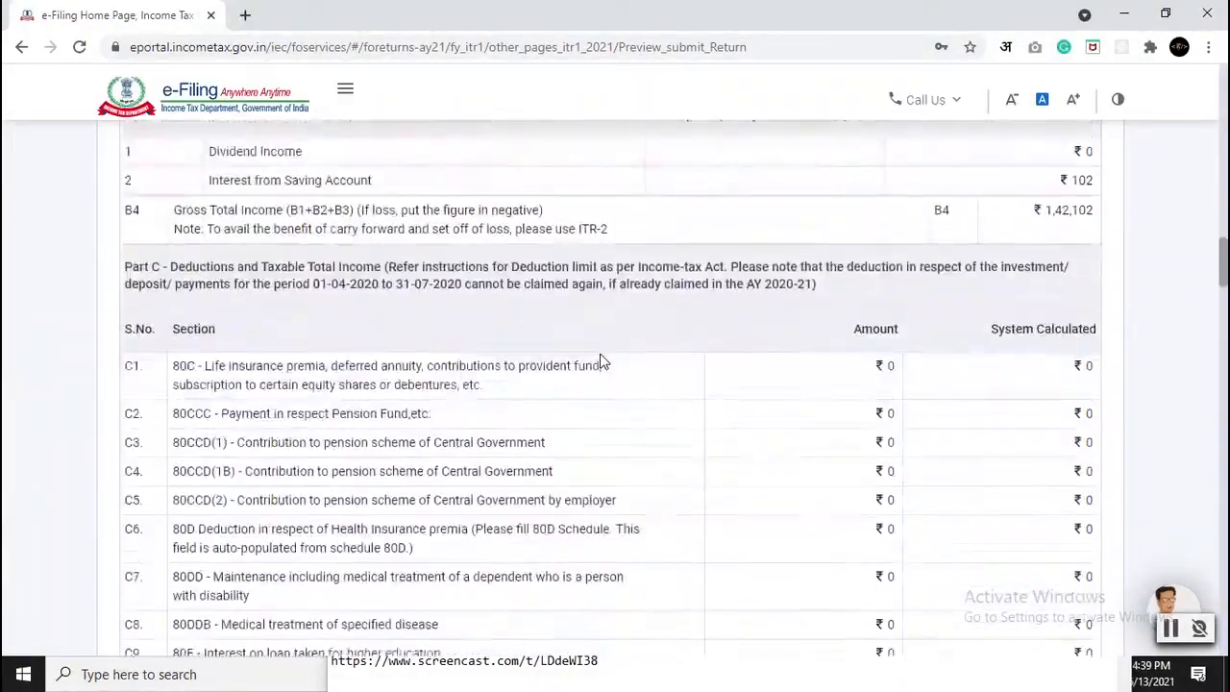
{"action": "scroll", "coordinate": [601, 361], "scroll_direction": "down", "scroll_amount": 15}
{"action": "scroll", "coordinate": [601, 361], "scroll_direction": "down", "scroll_amount": 15}
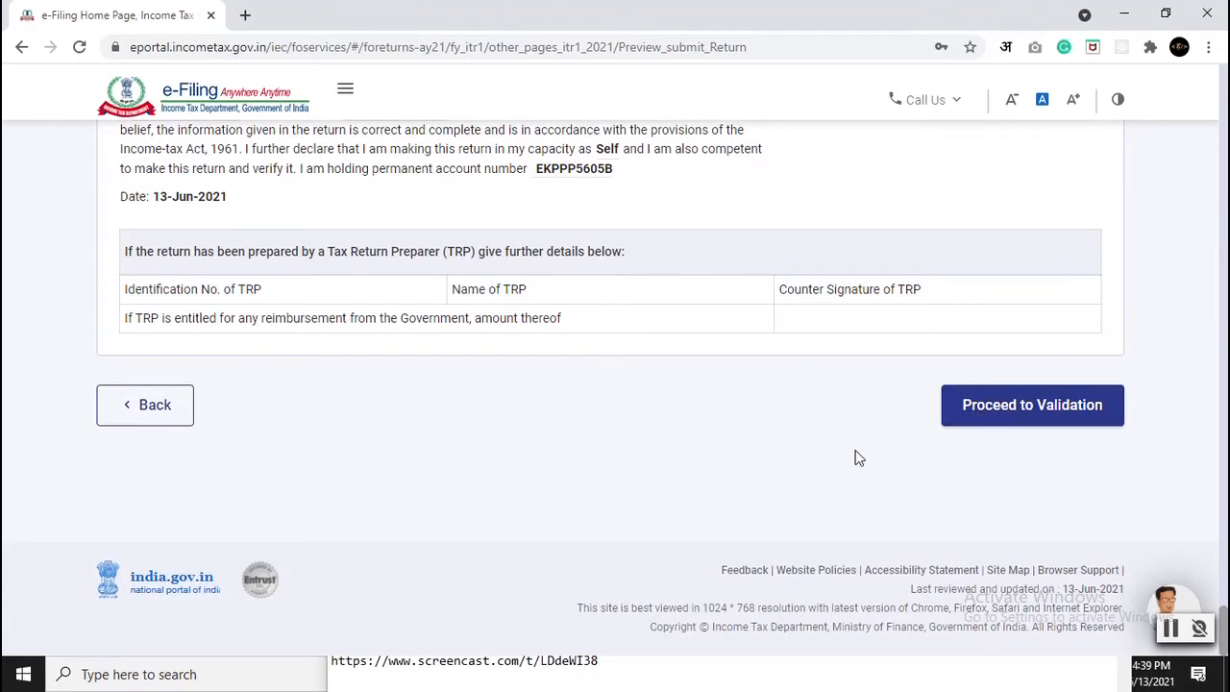
{"action": "left_click", "coordinate": [1036, 412]}
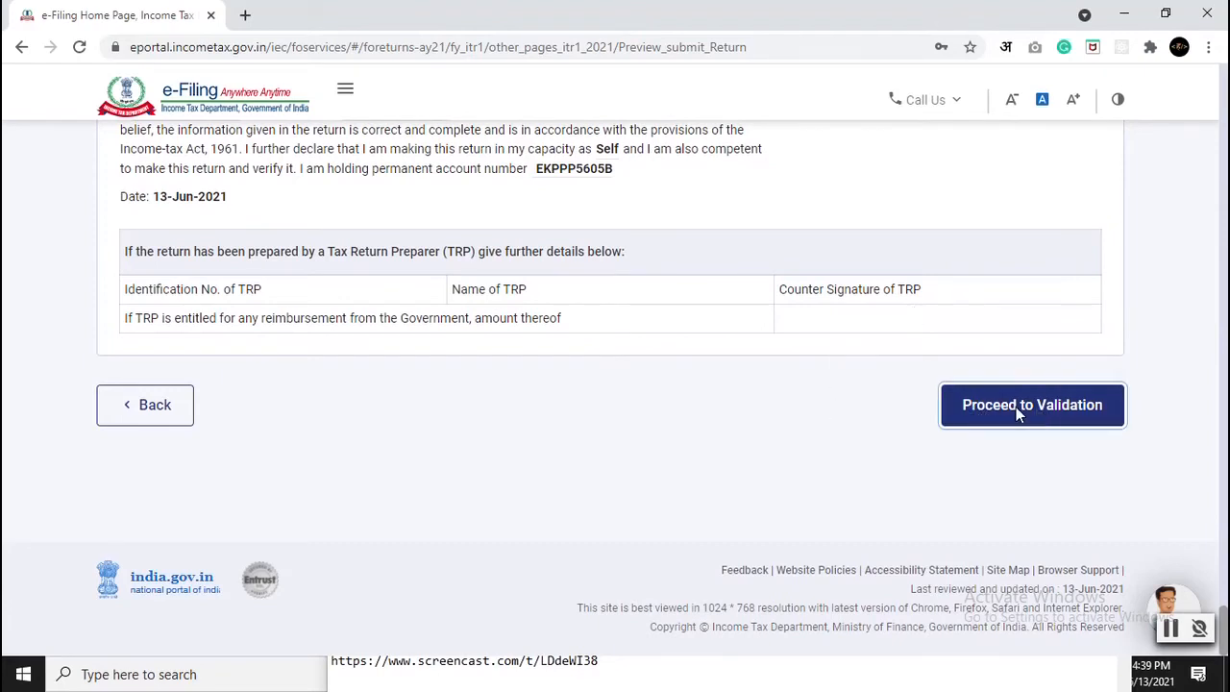
Step: Review the 2 validation errors: a missing amount and an unselected dropdown option
{"action": "scroll", "coordinate": [716, 387], "scroll_direction": "down", "scroll_amount": 2}
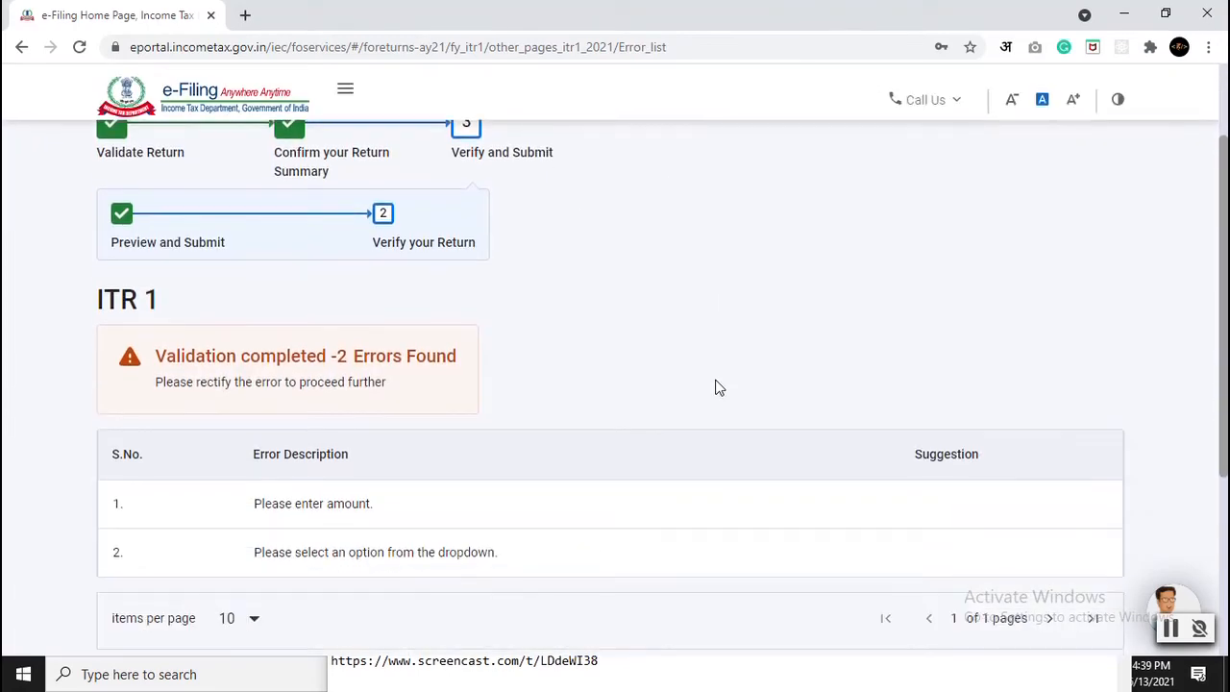
{"action": "scroll", "coordinate": [716, 387], "scroll_direction": "down", "scroll_amount": 1}
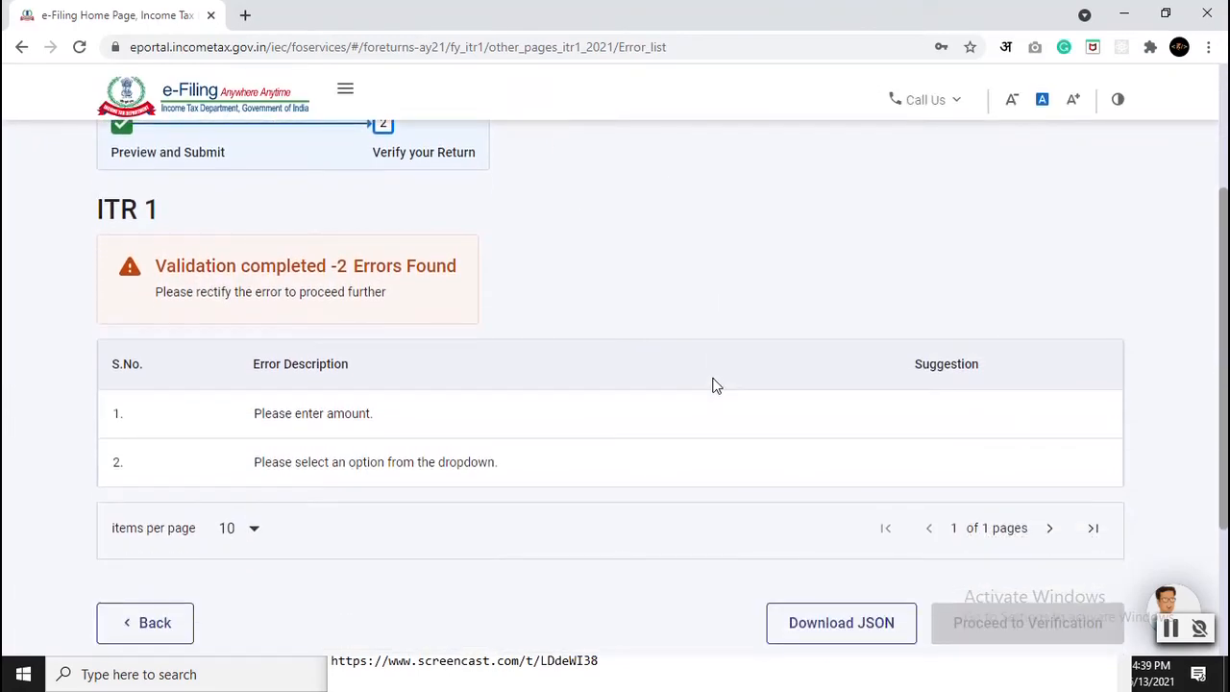
{"action": "scroll", "coordinate": [489, 433], "scroll_direction": "up", "scroll_amount": 3}
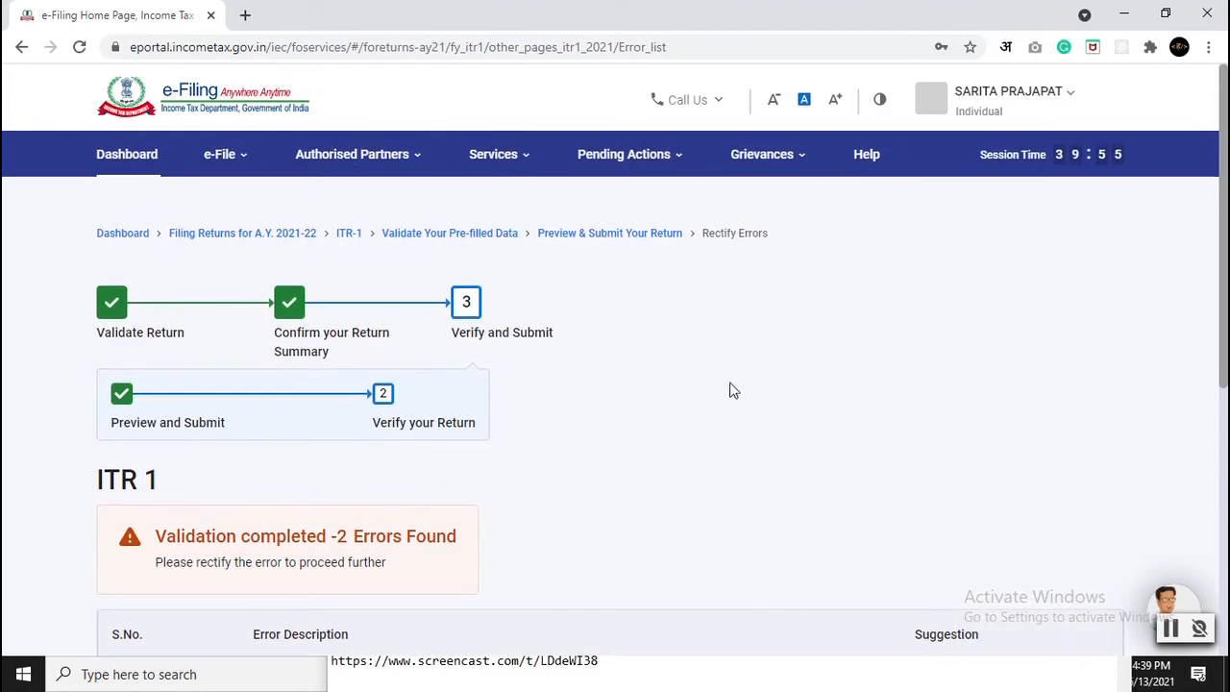
{"action": "scroll", "coordinate": [97, 375], "scroll_direction": "down", "scroll_amount": 3}
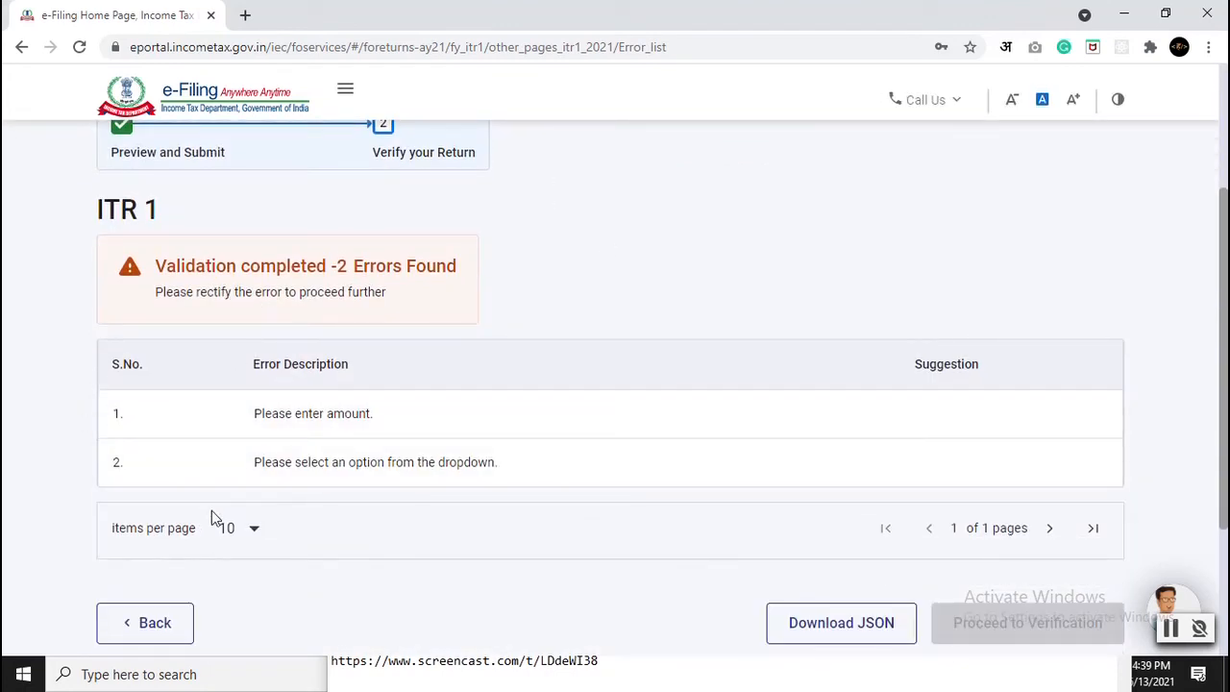
Step: Re-save the flagged income from other sources entry and reconfirm Gross Total Income of ₹1,42,102
{"action": "left_click", "coordinate": [208, 421]}
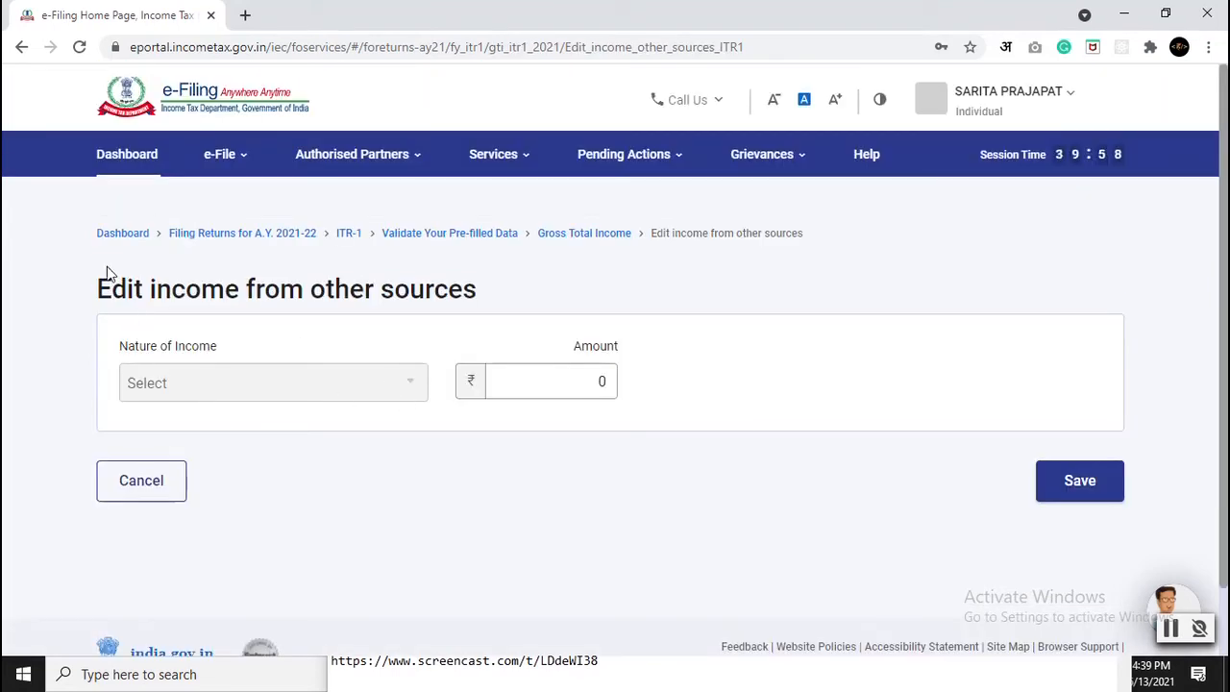
{"action": "left_click", "coordinate": [509, 381]}
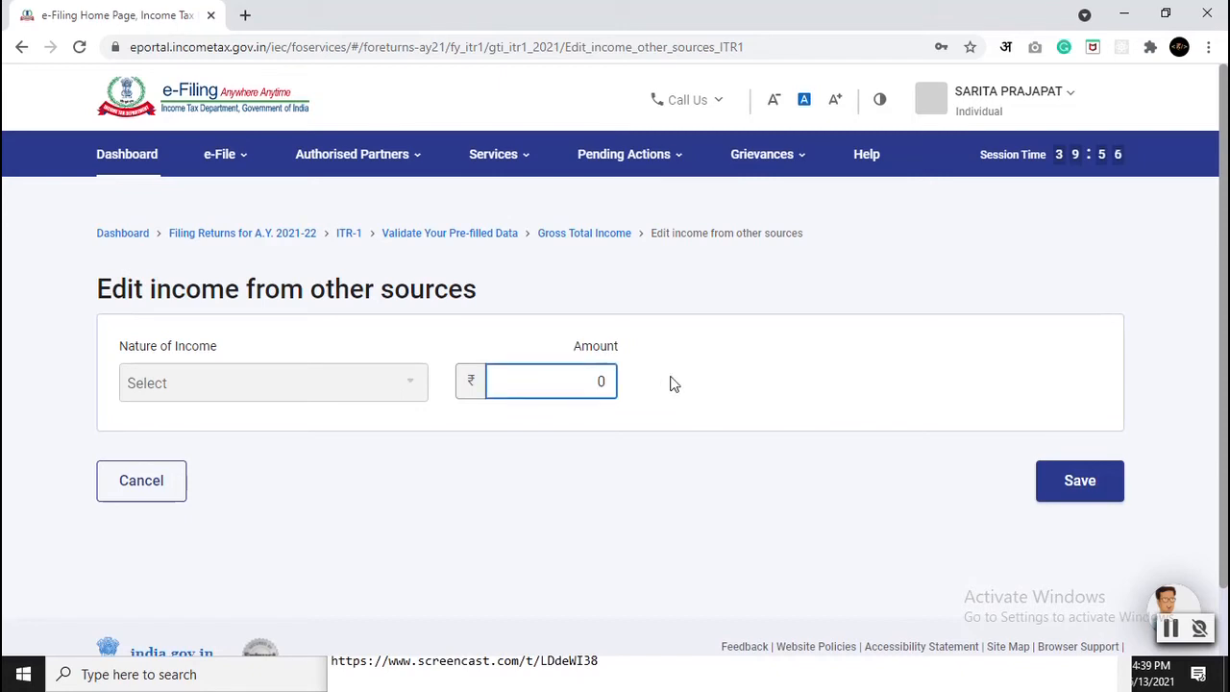
{"action": "left_click", "coordinate": [1066, 493]}
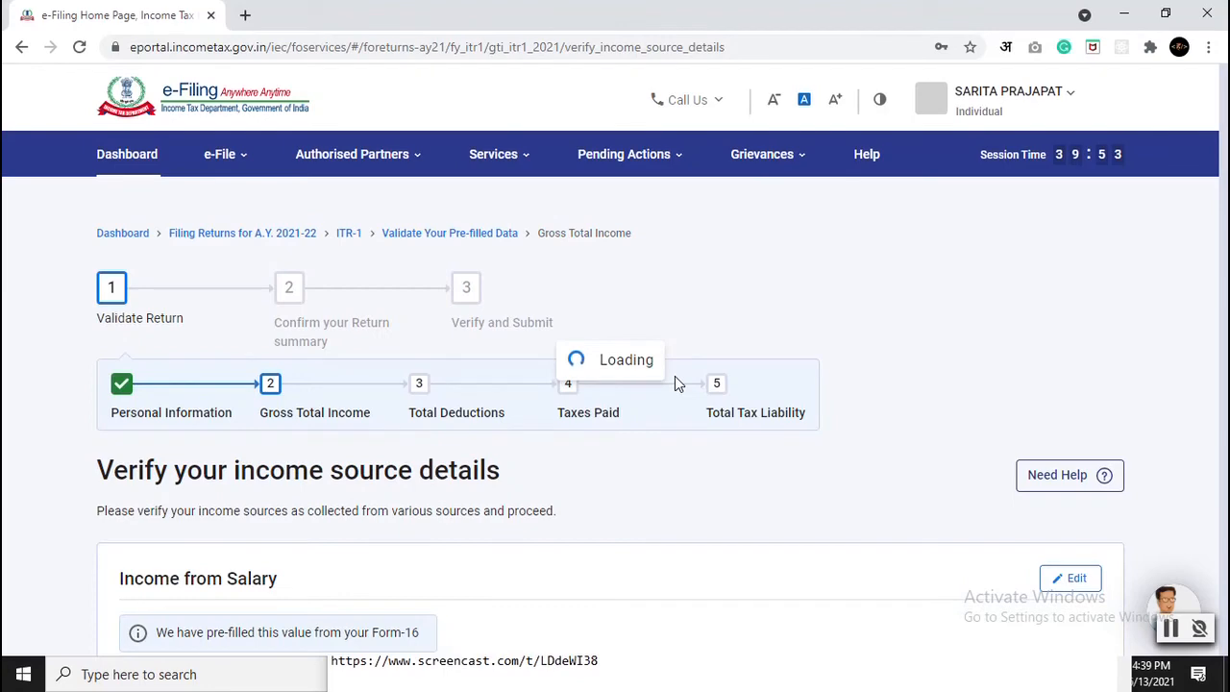
{"action": "scroll", "coordinate": [674, 383], "scroll_direction": "down", "scroll_amount": 2}
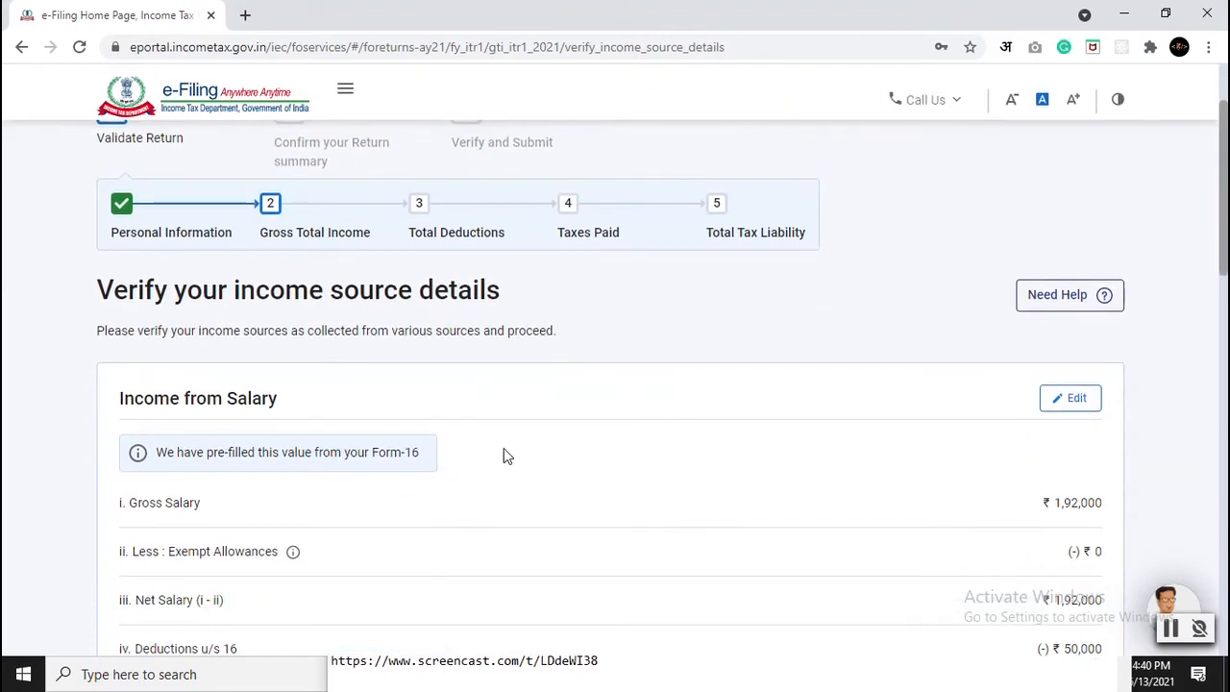
{"action": "scroll", "coordinate": [628, 387], "scroll_direction": "down", "scroll_amount": 7}
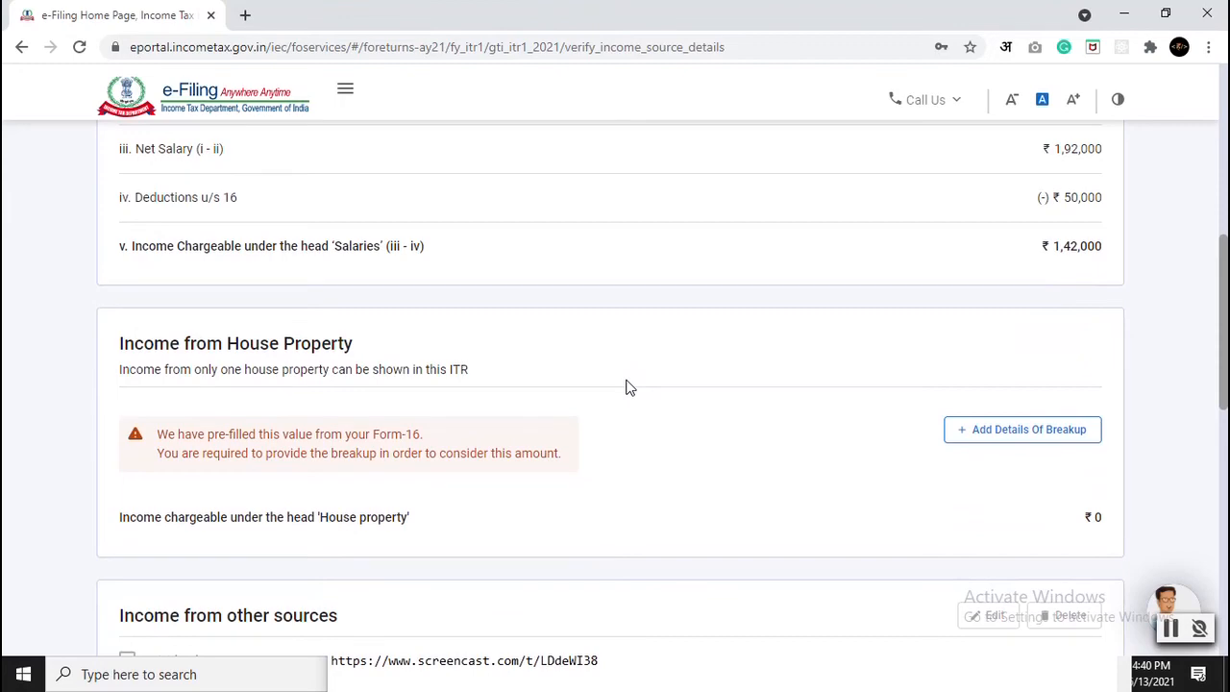
{"action": "scroll", "coordinate": [625, 385], "scroll_direction": "down", "scroll_amount": 9}
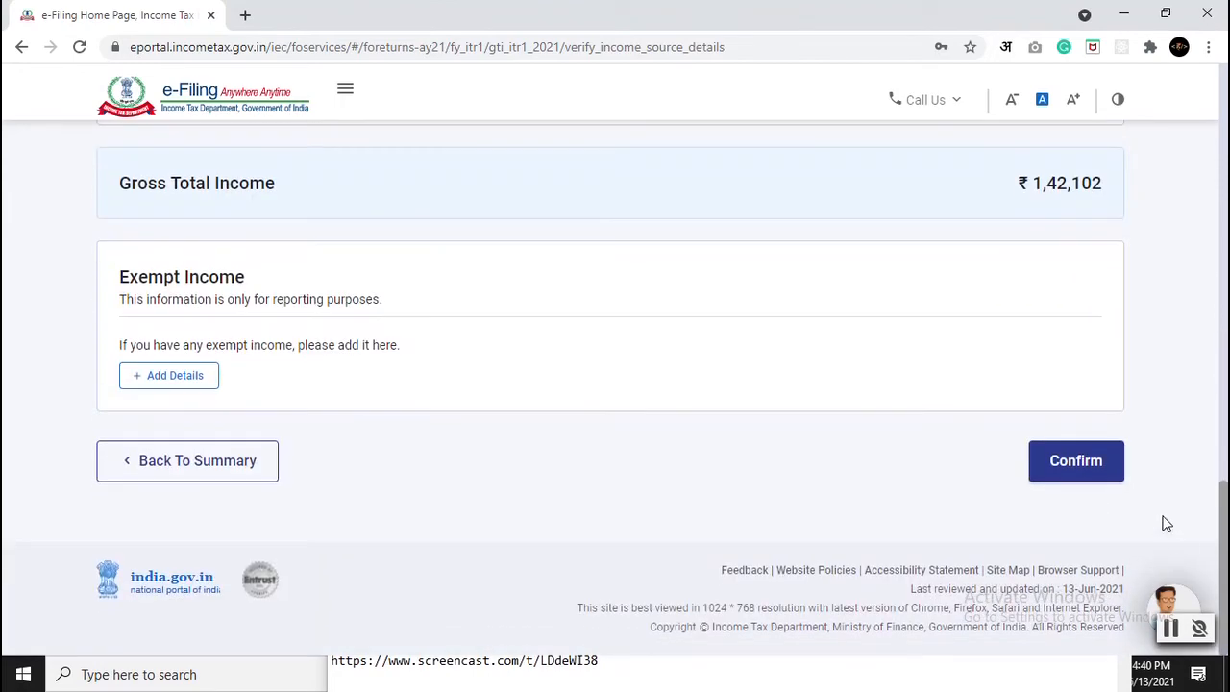
{"action": "left_click", "coordinate": [1073, 469]}
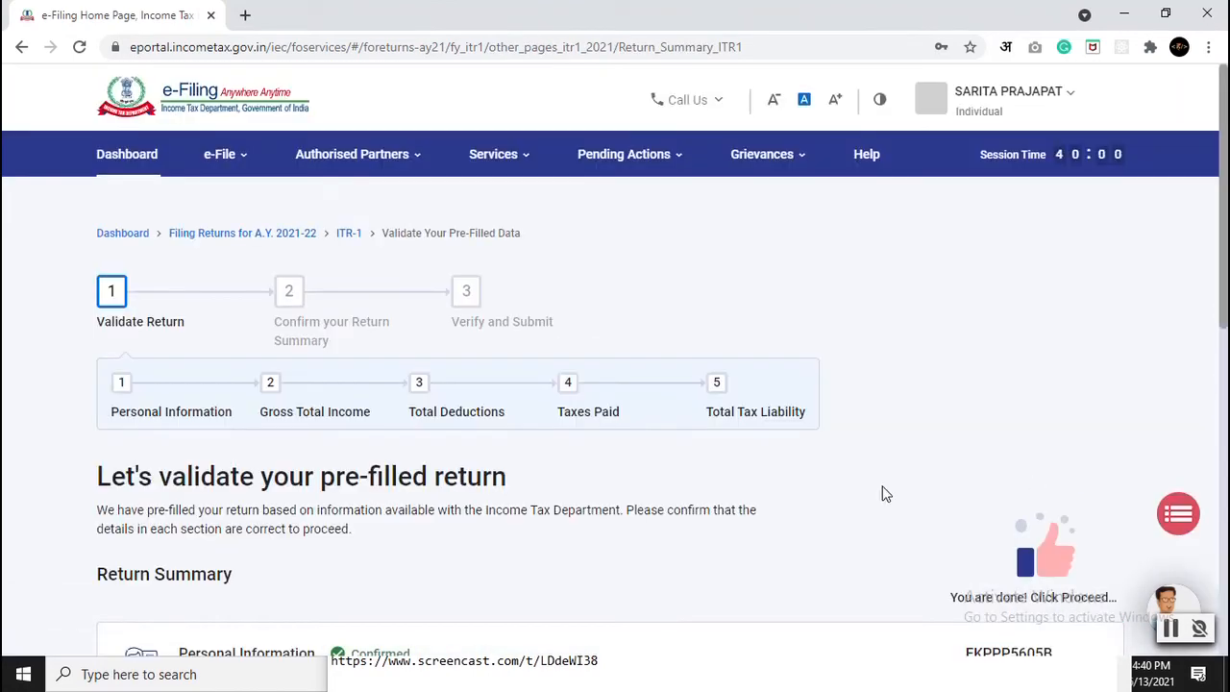
Step: Proceed past the zero amount payable summary to a fresh return preview and revalidate
{"action": "scroll", "coordinate": [893, 490], "scroll_direction": "down", "scroll_amount": 10}
{"action": "left_click", "coordinate": [1057, 434]}
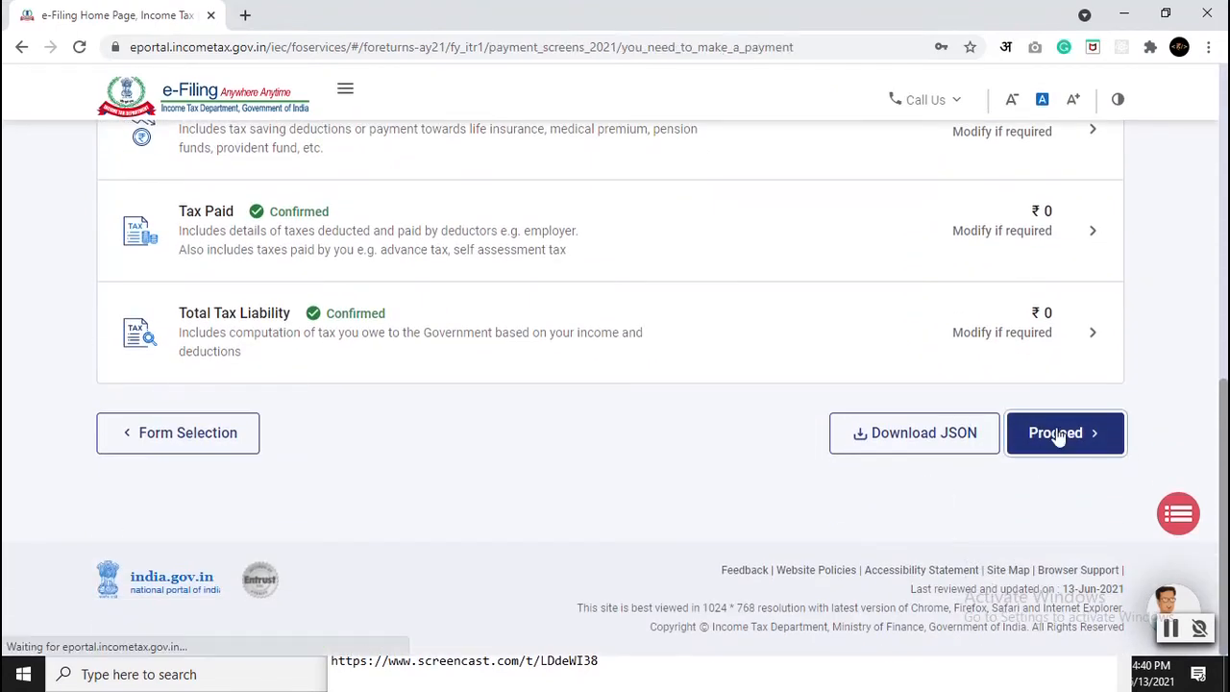
{"action": "scroll", "coordinate": [621, 436], "scroll_direction": "down", "scroll_amount": 5}
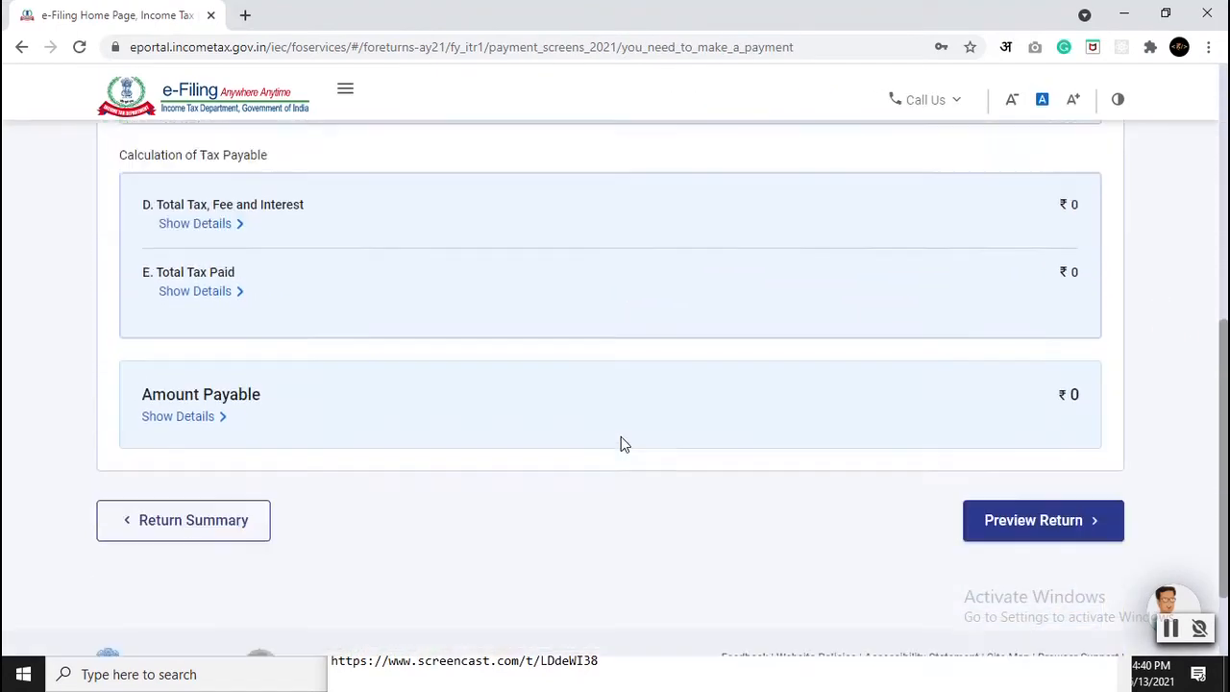
{"action": "scroll", "coordinate": [621, 437], "scroll_direction": "down", "scroll_amount": 2}
{"action": "left_click", "coordinate": [1048, 442]}
{"action": "scroll", "coordinate": [682, 423], "scroll_direction": "down", "scroll_amount": 8}
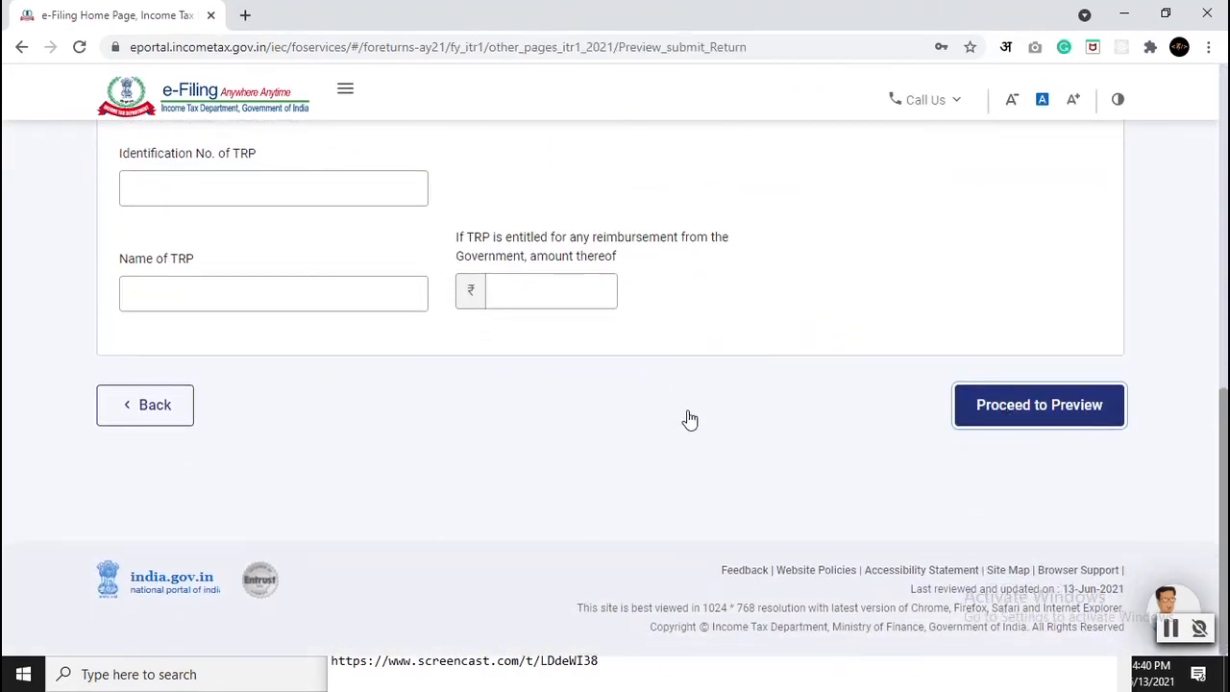
{"action": "scroll", "coordinate": [678, 414], "scroll_direction": "down", "scroll_amount": 6}
{"action": "scroll", "coordinate": [678, 411], "scroll_direction": "down", "scroll_amount": 15}
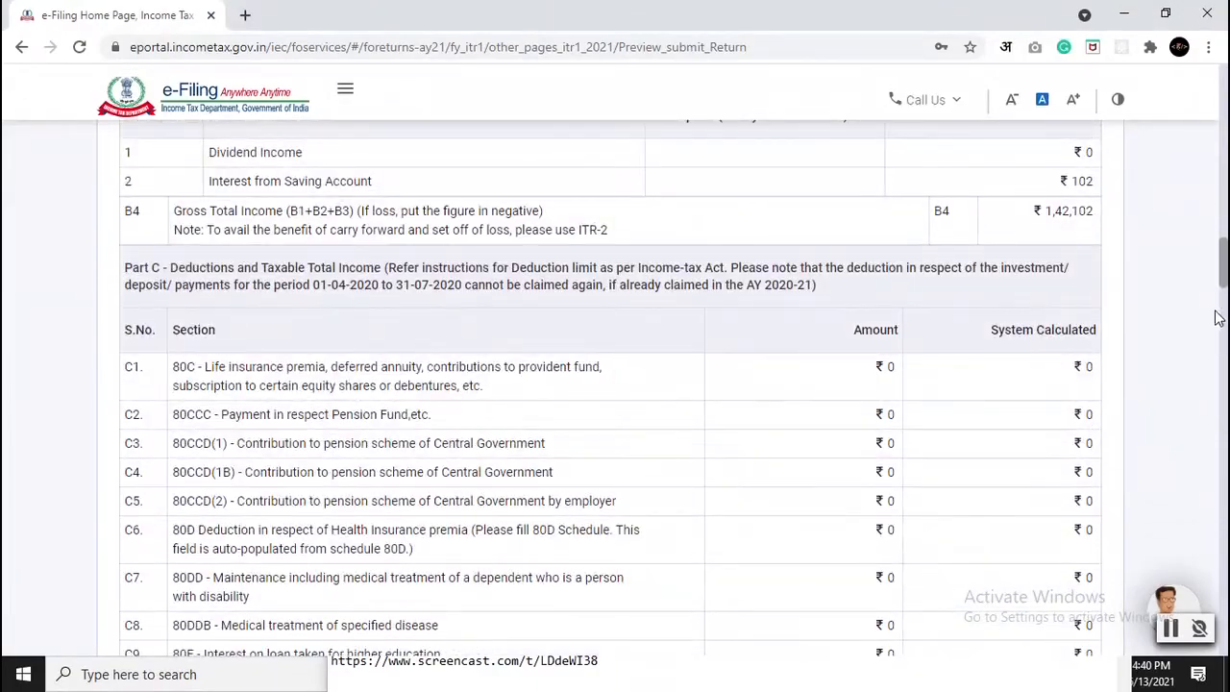
{"action": "left_click_drag", "start_coordinate": [1223, 274], "coordinate": [1216, 627]}
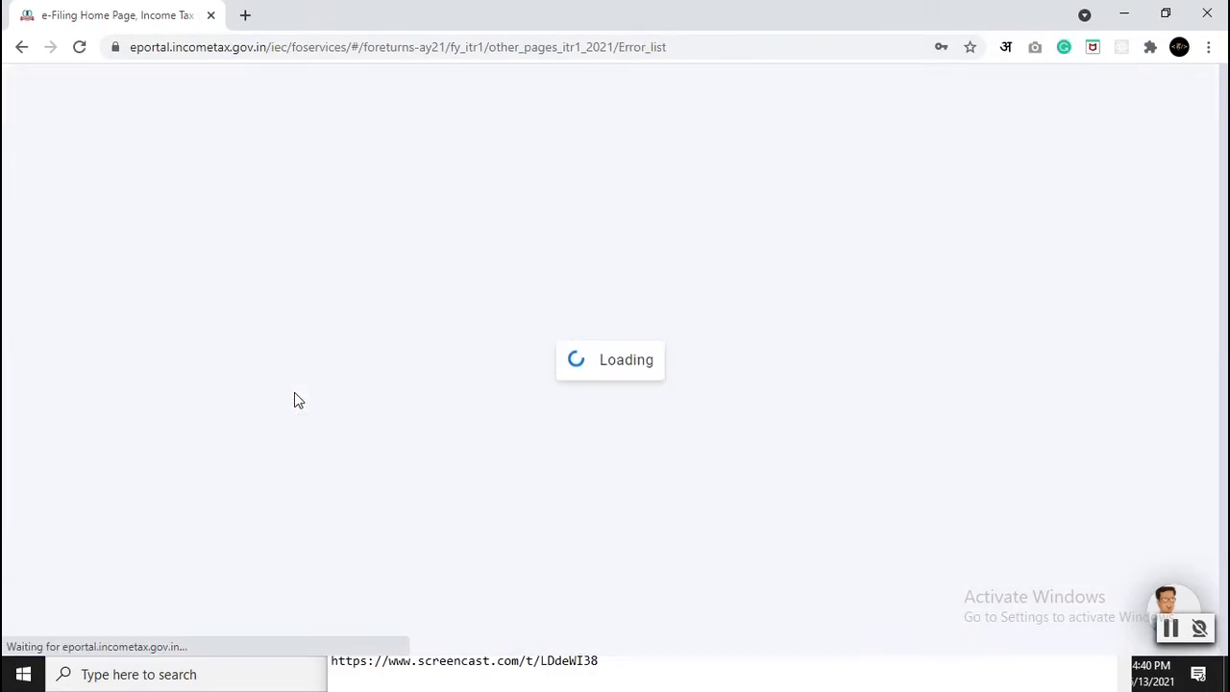
Step: Review the three revalidation errors, each requiring a dropdown option to be selected
{"action": "scroll", "coordinate": [57, 409], "scroll_direction": "down", "scroll_amount": 3}
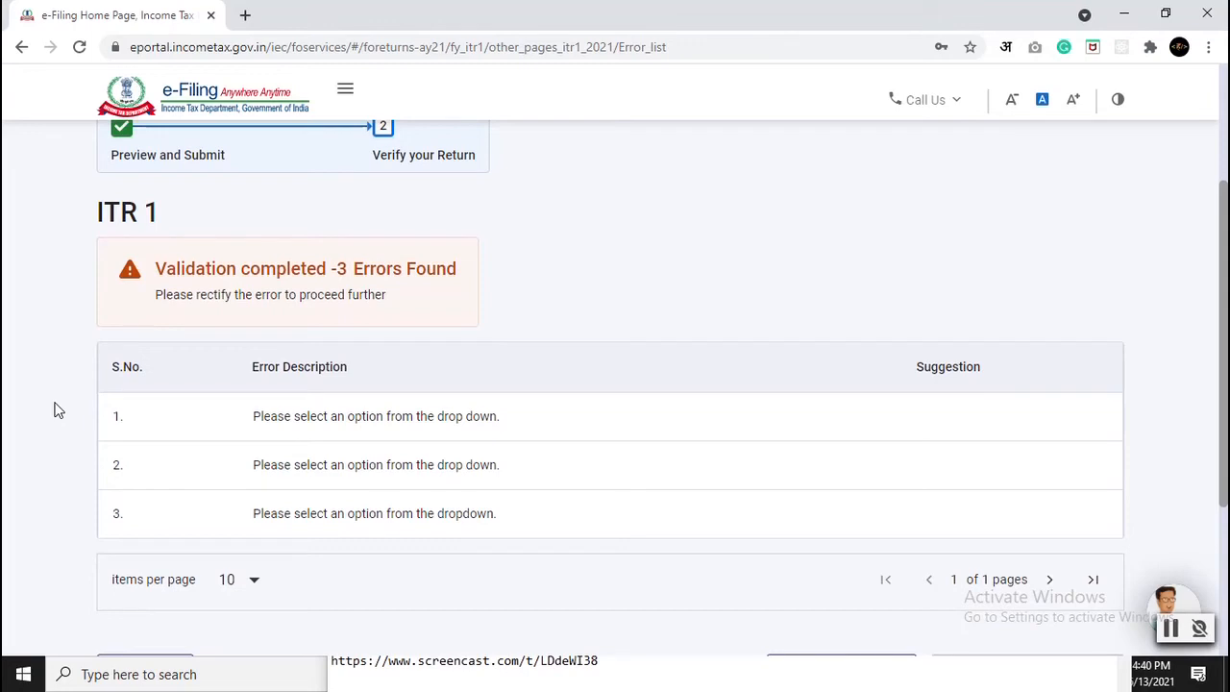
{"action": "scroll", "coordinate": [57, 408], "scroll_direction": "down", "scroll_amount": 2}
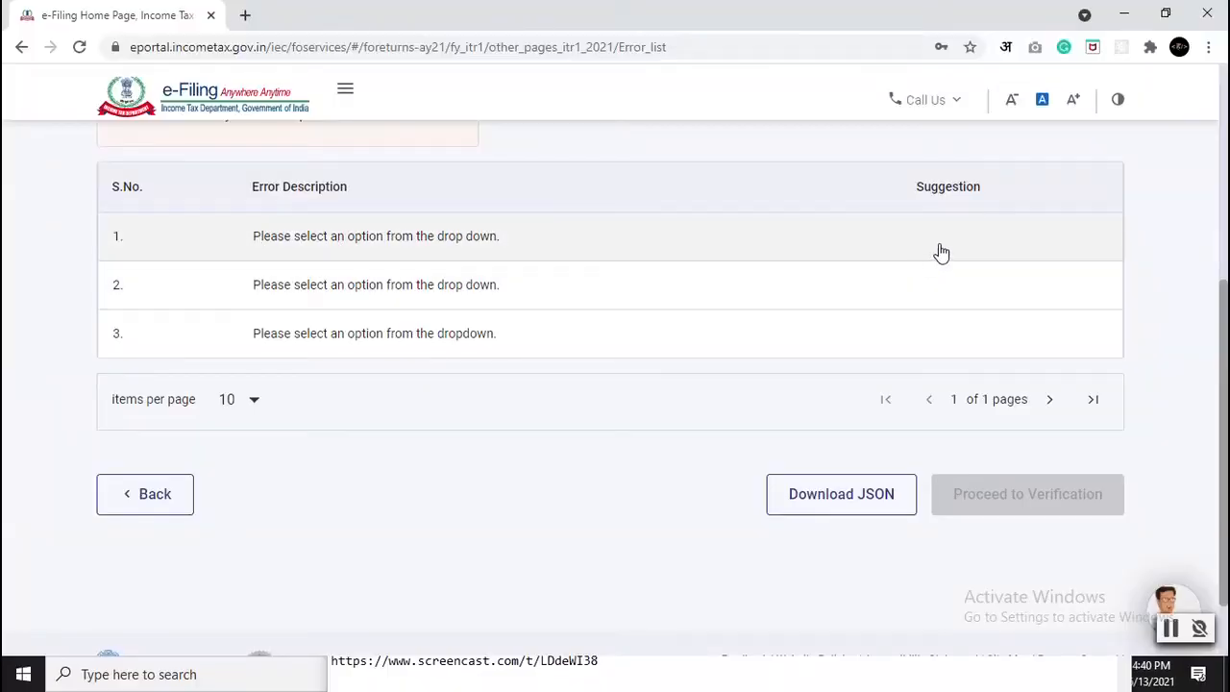
{"action": "scroll", "coordinate": [730, 342], "scroll_direction": "up", "scroll_amount": 3}
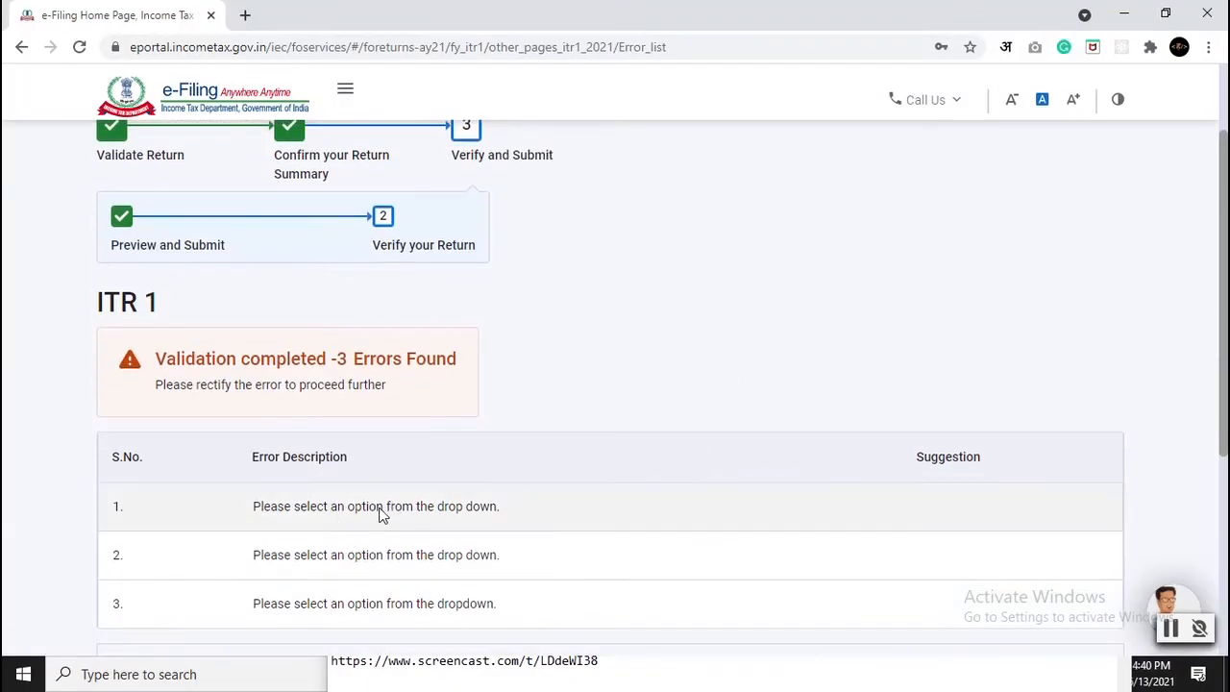
{"action": "scroll", "coordinate": [271, 452], "scroll_direction": "down", "scroll_amount": 1}
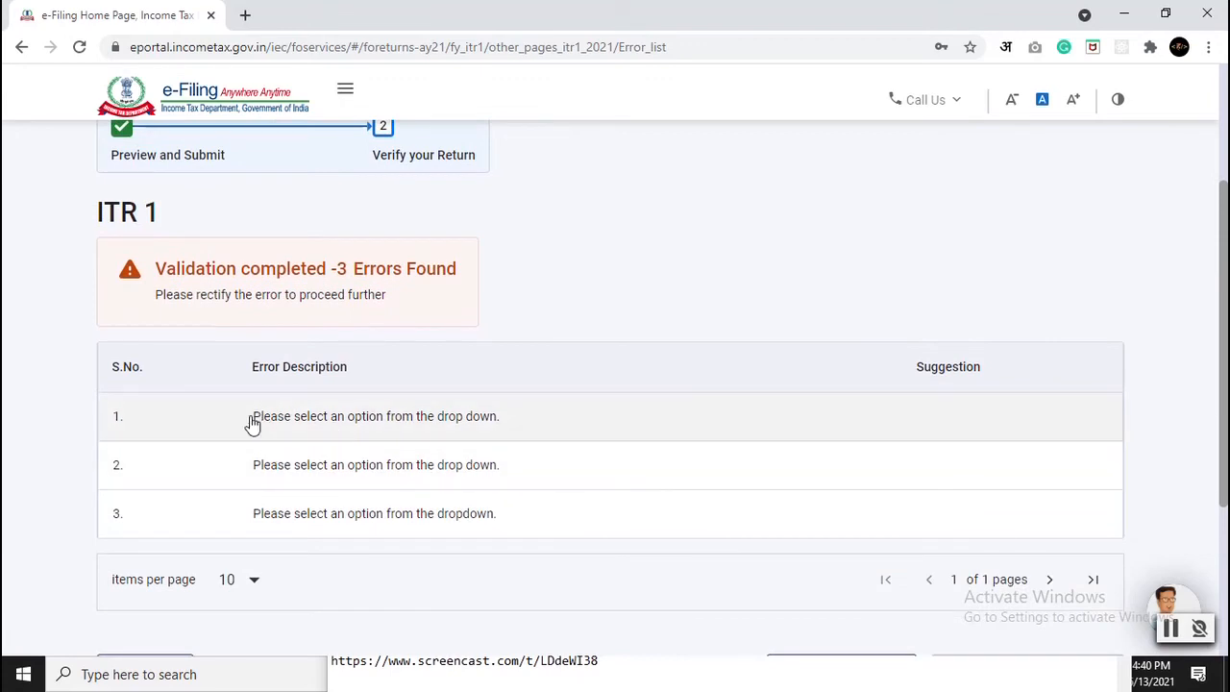
Step: Open the 80D deduction error and answer Yes to the self and family senior-citizen question
{"action": "left_click", "coordinate": [419, 427]}
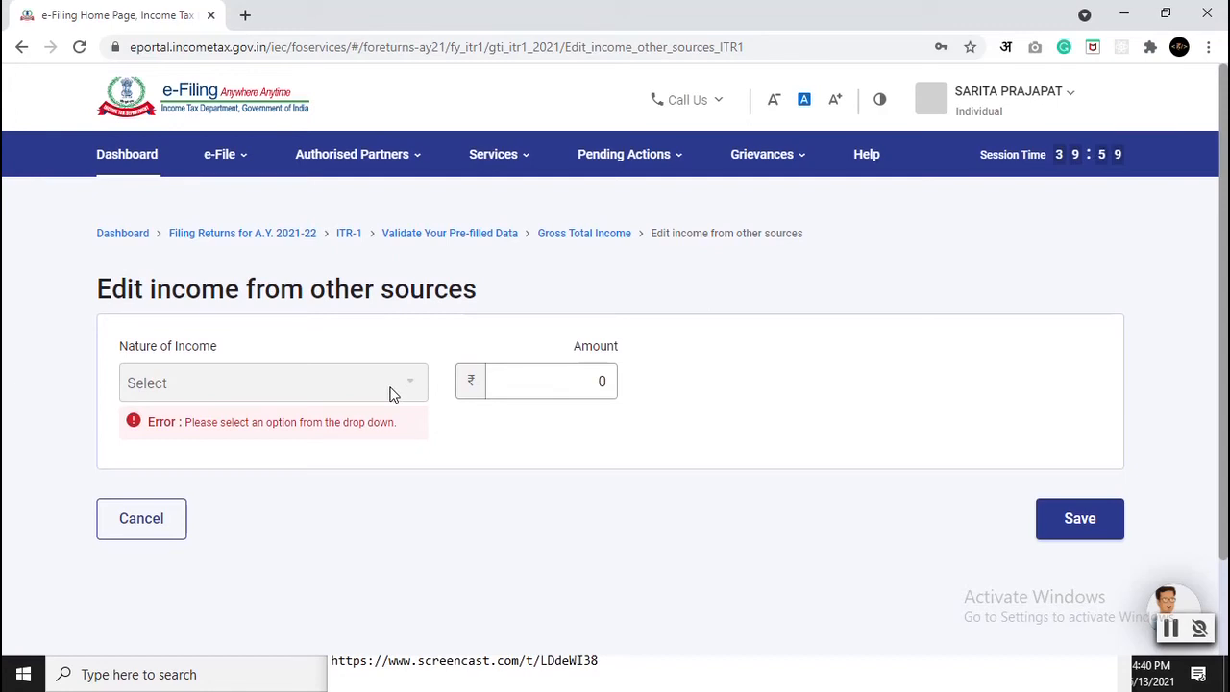
{"action": "left_click", "coordinate": [524, 383]}
{"action": "left_click", "coordinate": [267, 397]}
{"action": "left_click_drag", "start_coordinate": [240, 423], "coordinate": [342, 428]}
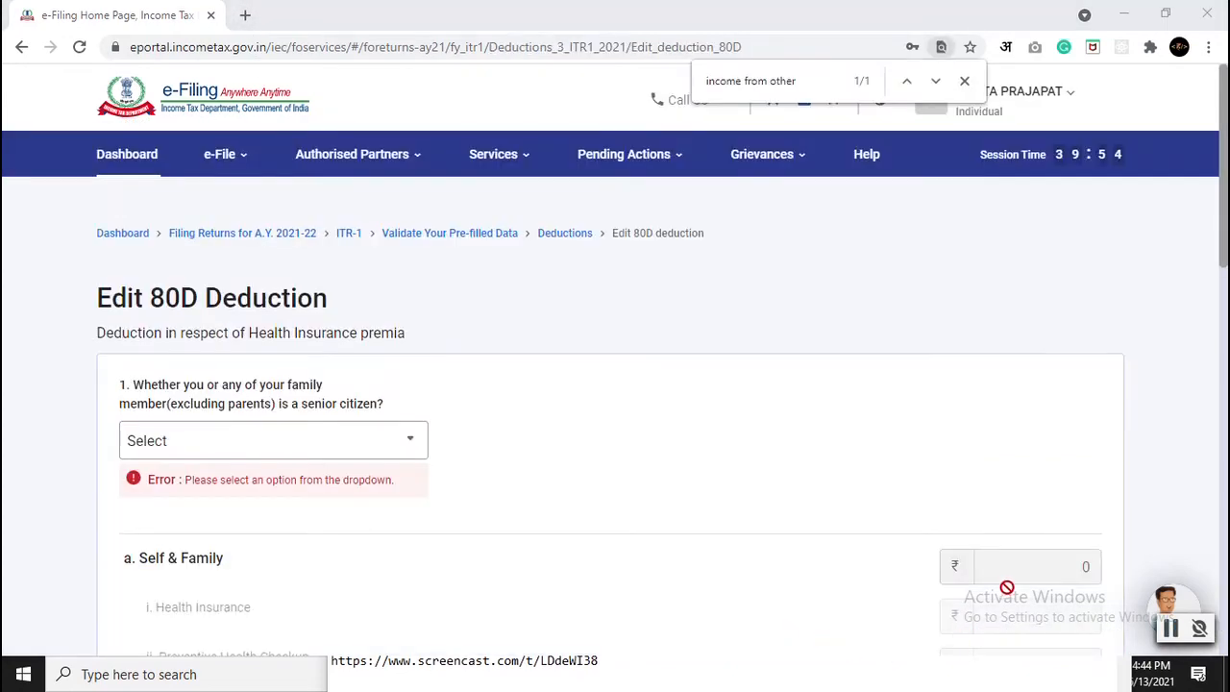
{"action": "scroll", "coordinate": [63, 348], "scroll_direction": "down", "scroll_amount": 1}
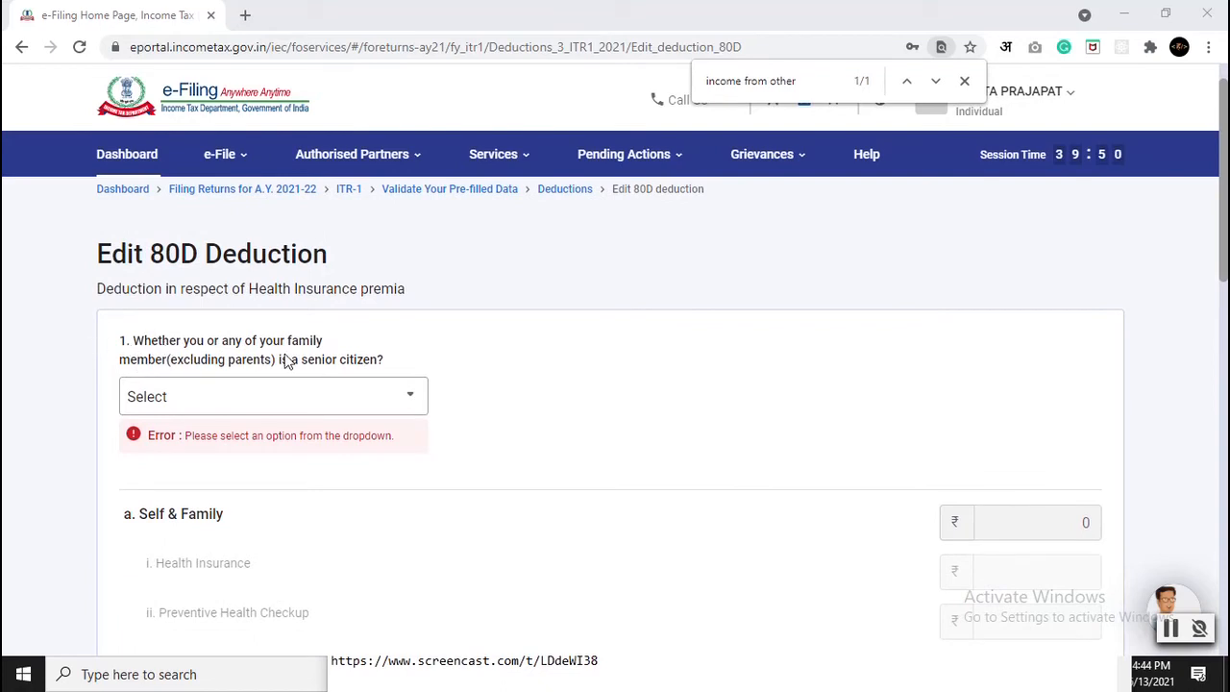
{"action": "left_click", "coordinate": [209, 402]}
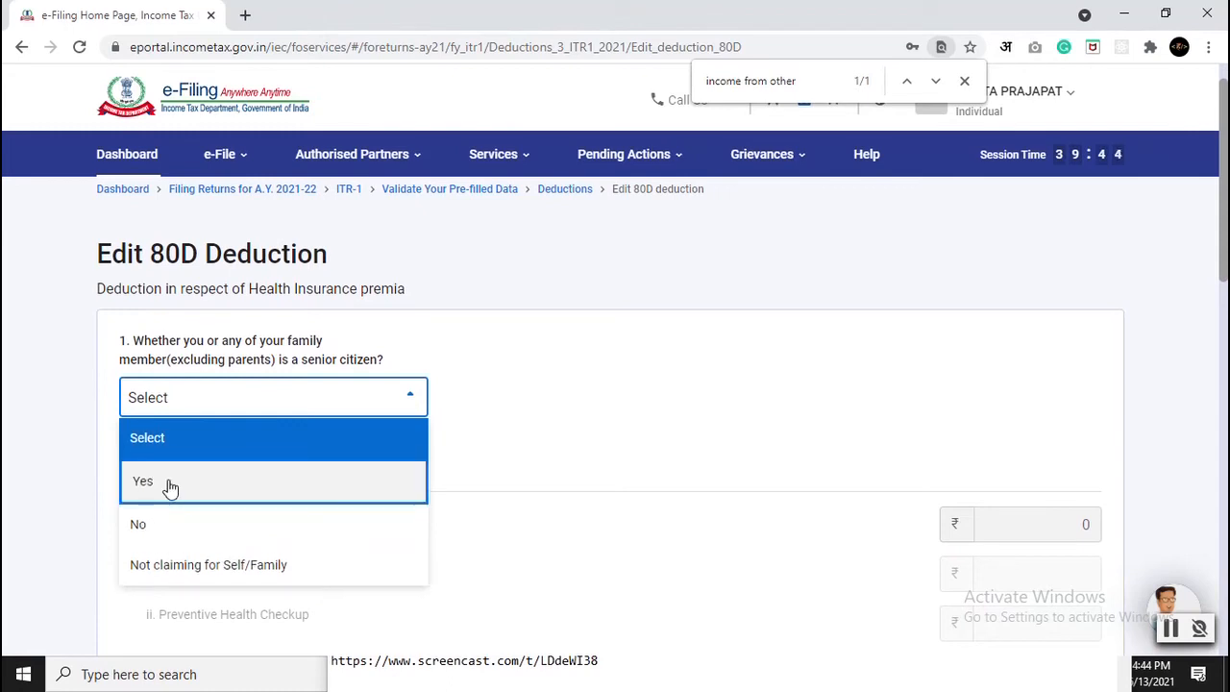
{"action": "left_click", "coordinate": [169, 488]}
Step: Answer Yes to the parents senior-citizen question and return to the return preview
{"action": "scroll", "coordinate": [55, 442], "scroll_direction": "down", "scroll_amount": 2}
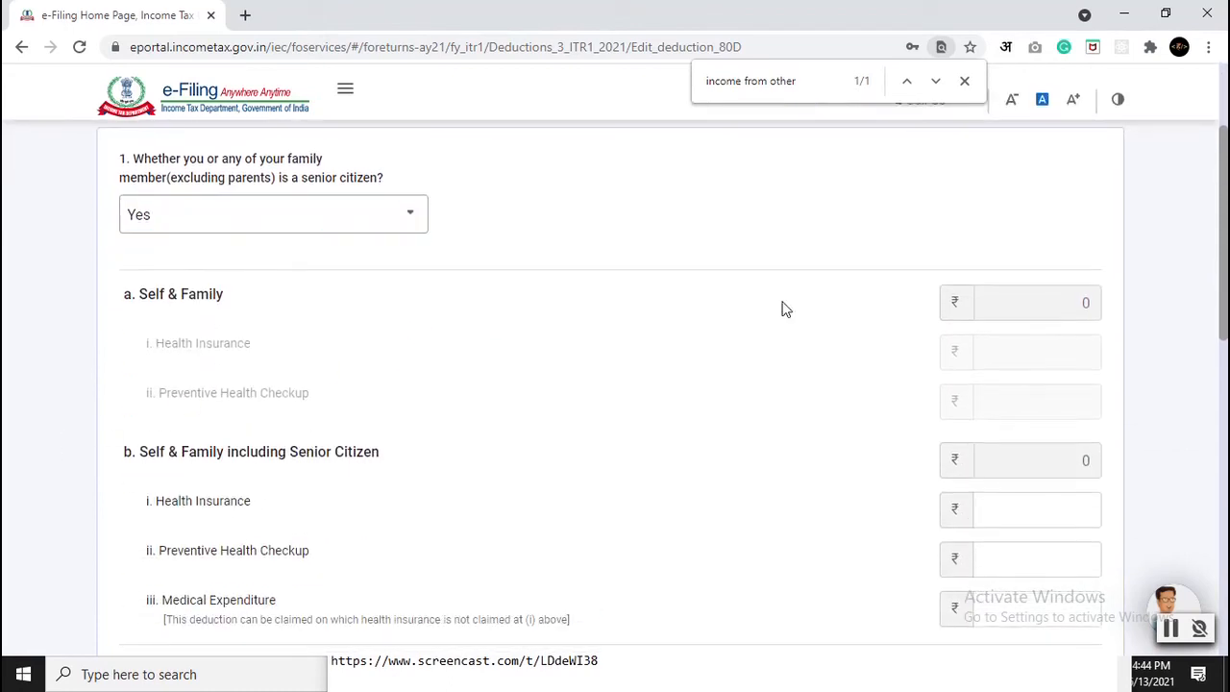
{"action": "scroll", "coordinate": [794, 523], "scroll_direction": "down", "scroll_amount": 2}
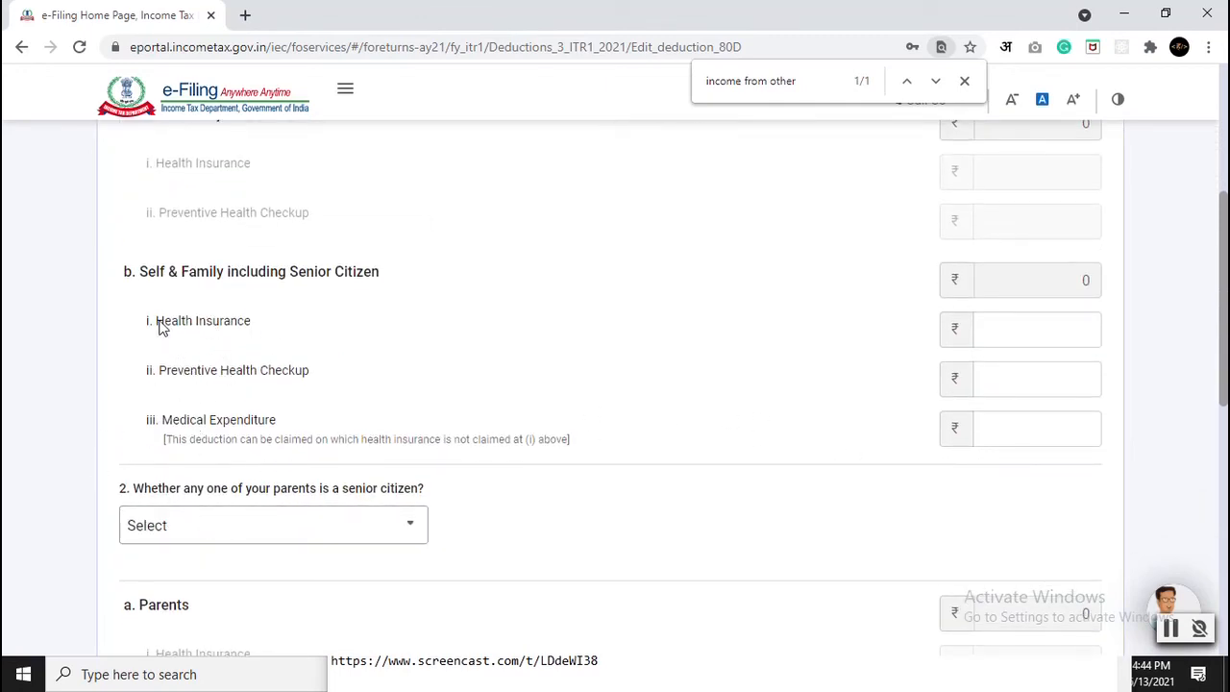
{"action": "scroll", "coordinate": [413, 473], "scroll_direction": "down", "scroll_amount": 1}
{"action": "scroll", "coordinate": [413, 474], "scroll_direction": "down", "scroll_amount": 1}
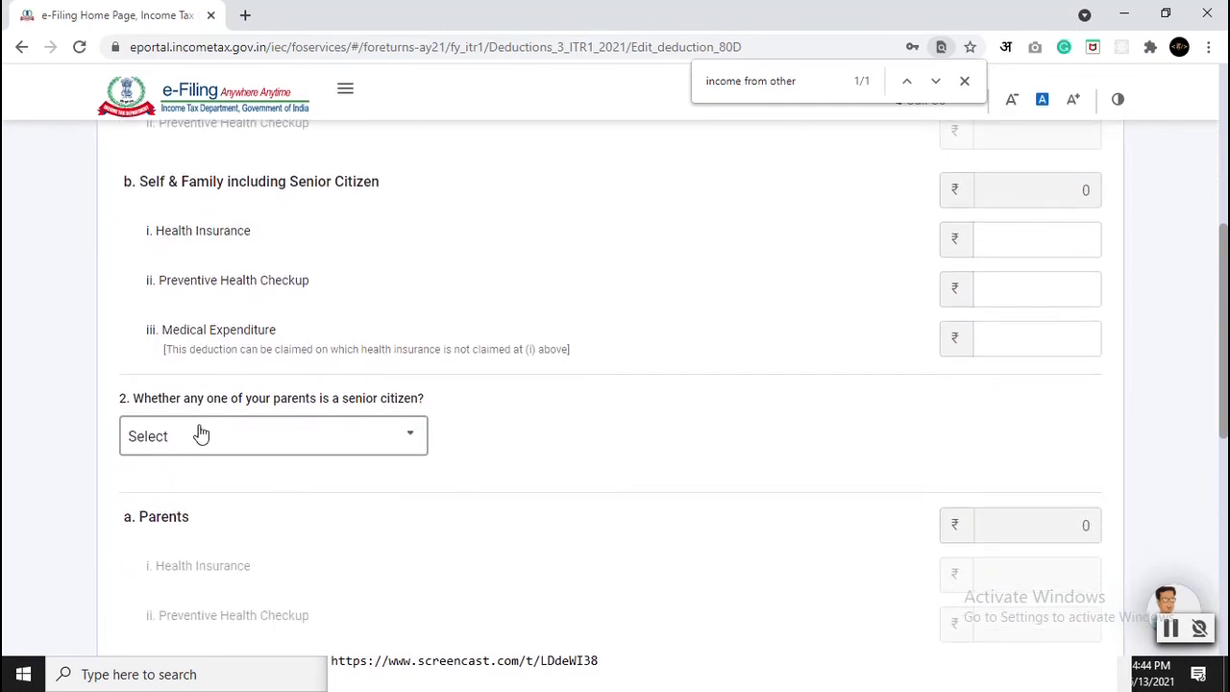
{"action": "left_click", "coordinate": [201, 435]}
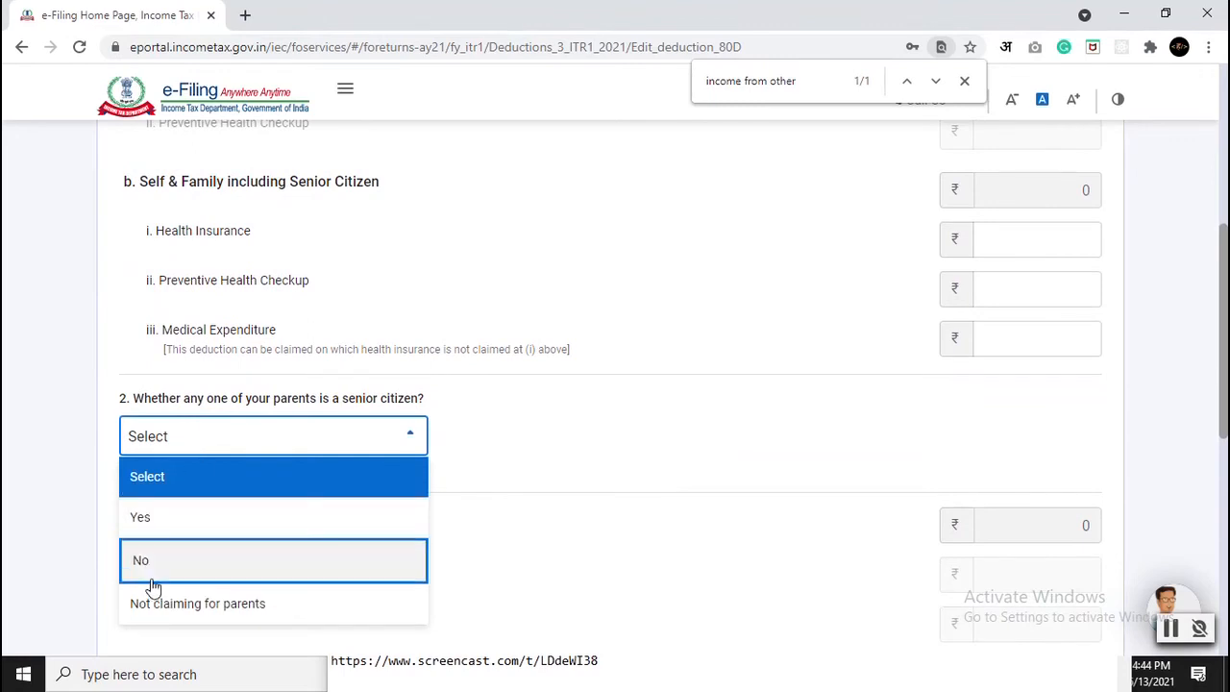
{"action": "left_click", "coordinate": [153, 525]}
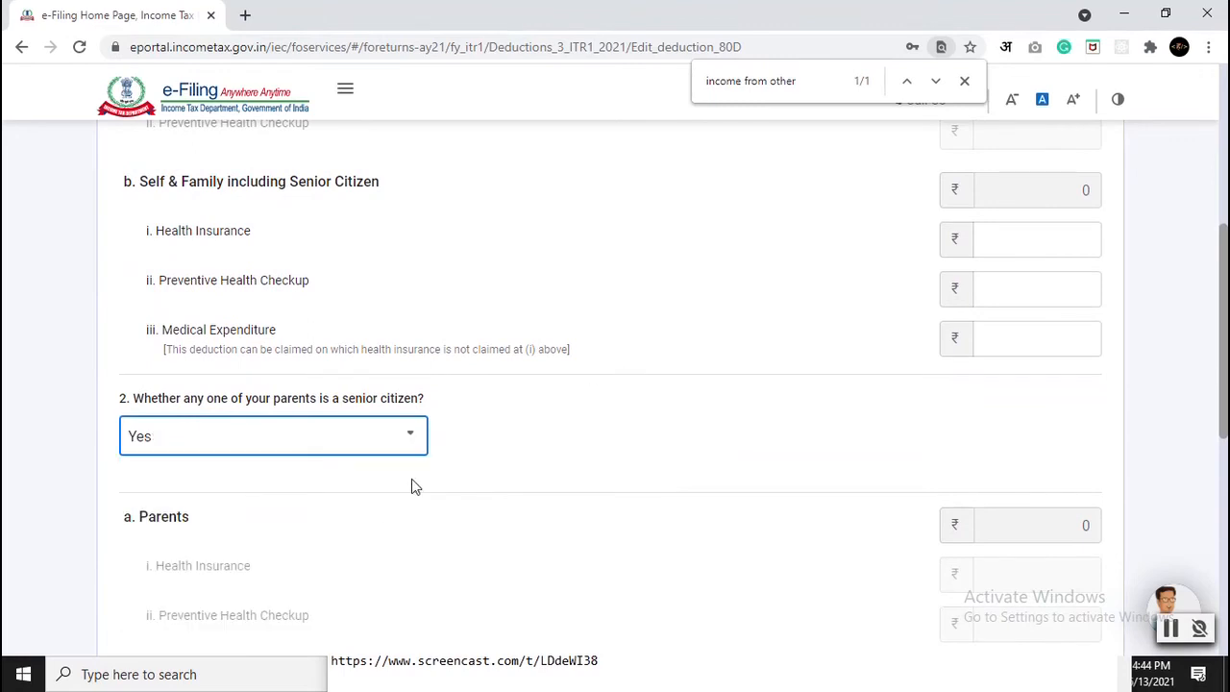
{"action": "scroll", "coordinate": [694, 480], "scroll_direction": "down", "scroll_amount": 3}
{"action": "scroll", "coordinate": [579, 412], "scroll_direction": "down", "scroll_amount": 2}
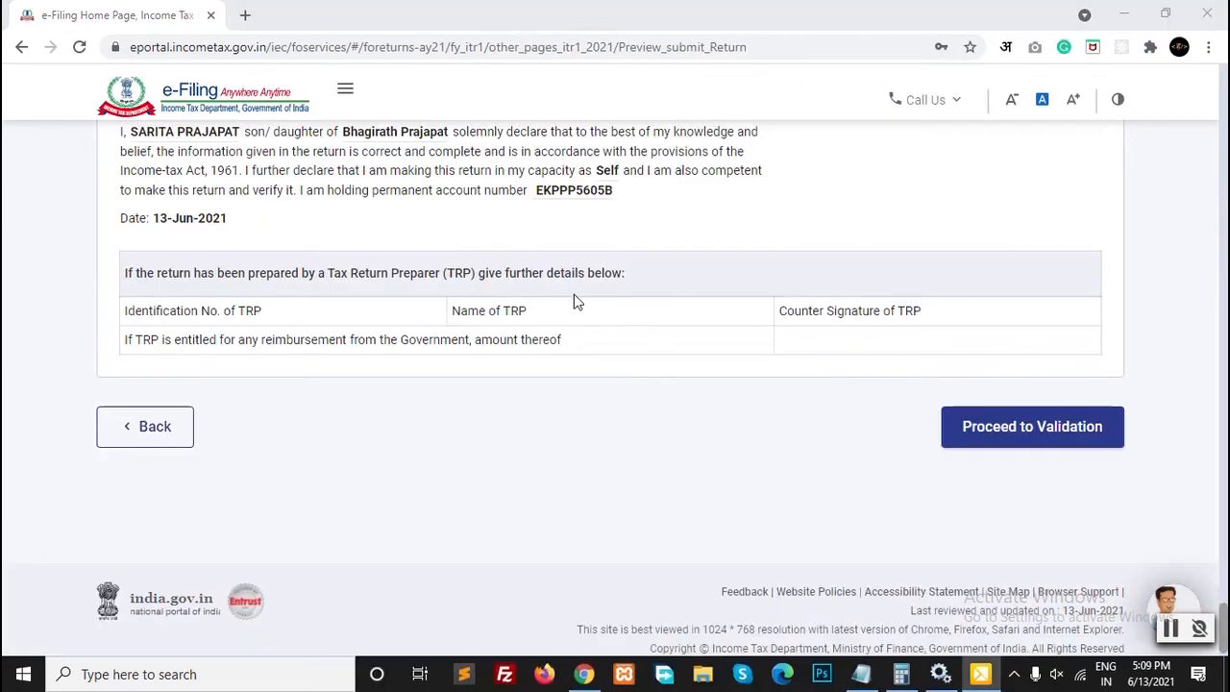
Step: Validate the return to 'Validation Successful!' with no errors and proceed to verification
{"action": "scroll", "coordinate": [590, 359], "scroll_direction": "up", "scroll_amount": 5}
{"action": "scroll", "coordinate": [590, 359], "scroll_direction": "down", "scroll_amount": 5}
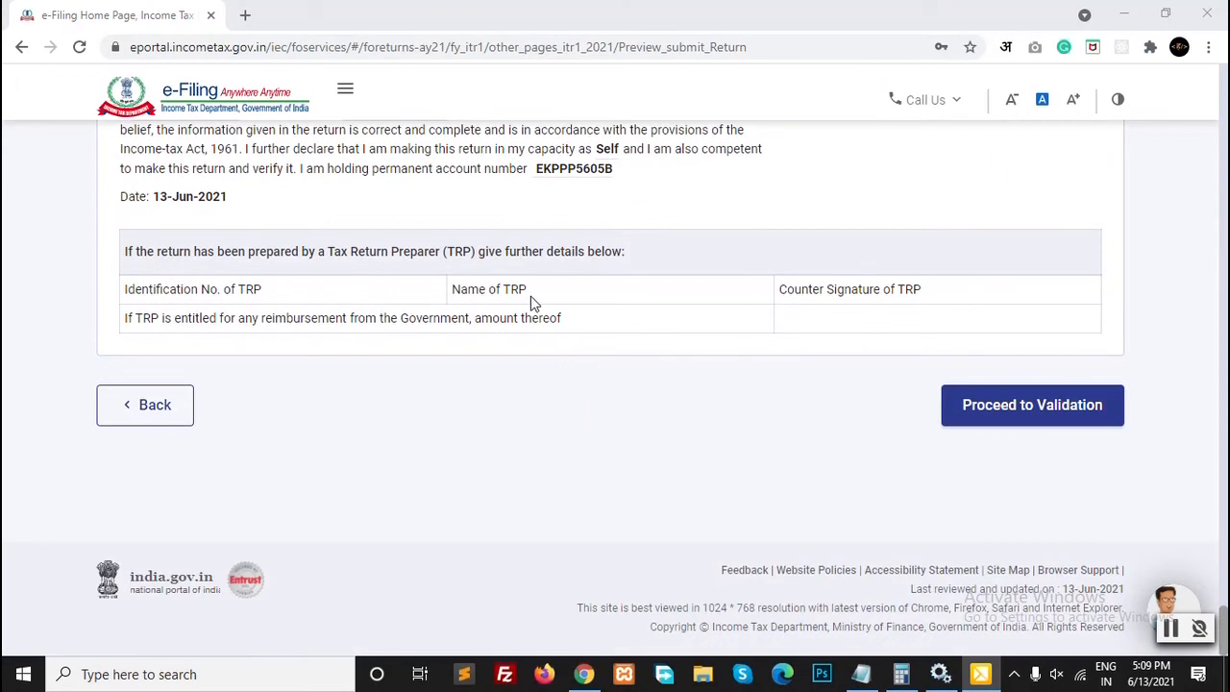
{"action": "left_click", "coordinate": [1017, 406]}
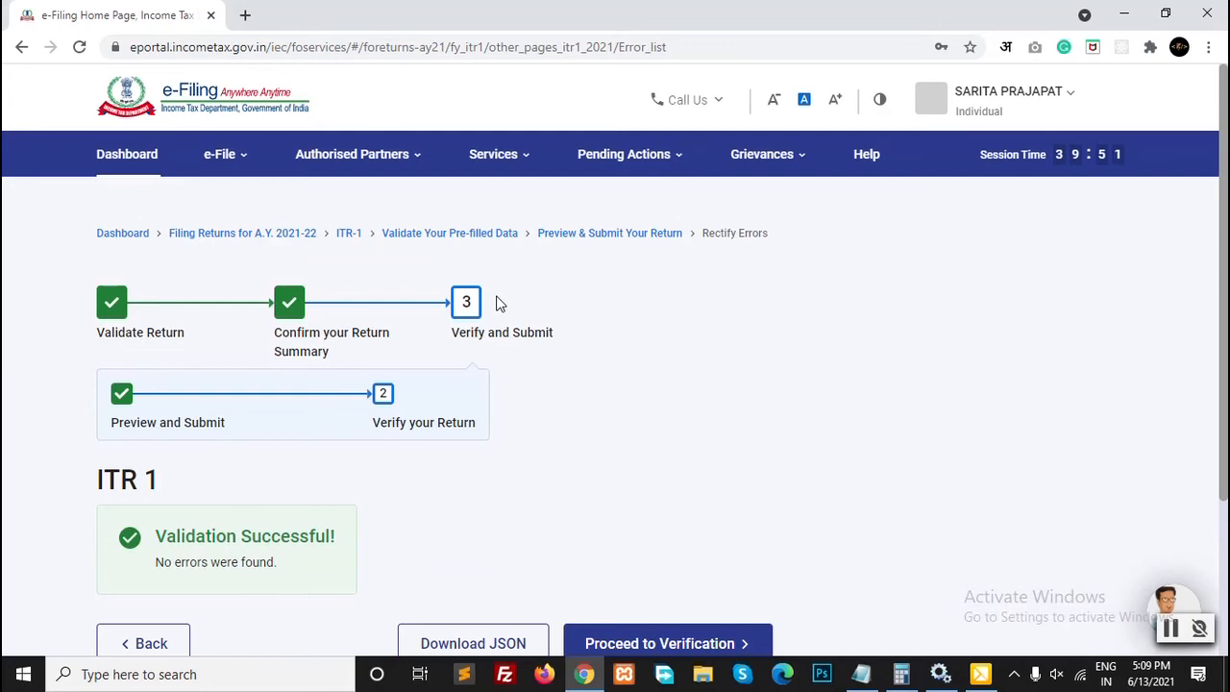
{"action": "scroll", "coordinate": [192, 461], "scroll_direction": "down", "scroll_amount": 1}
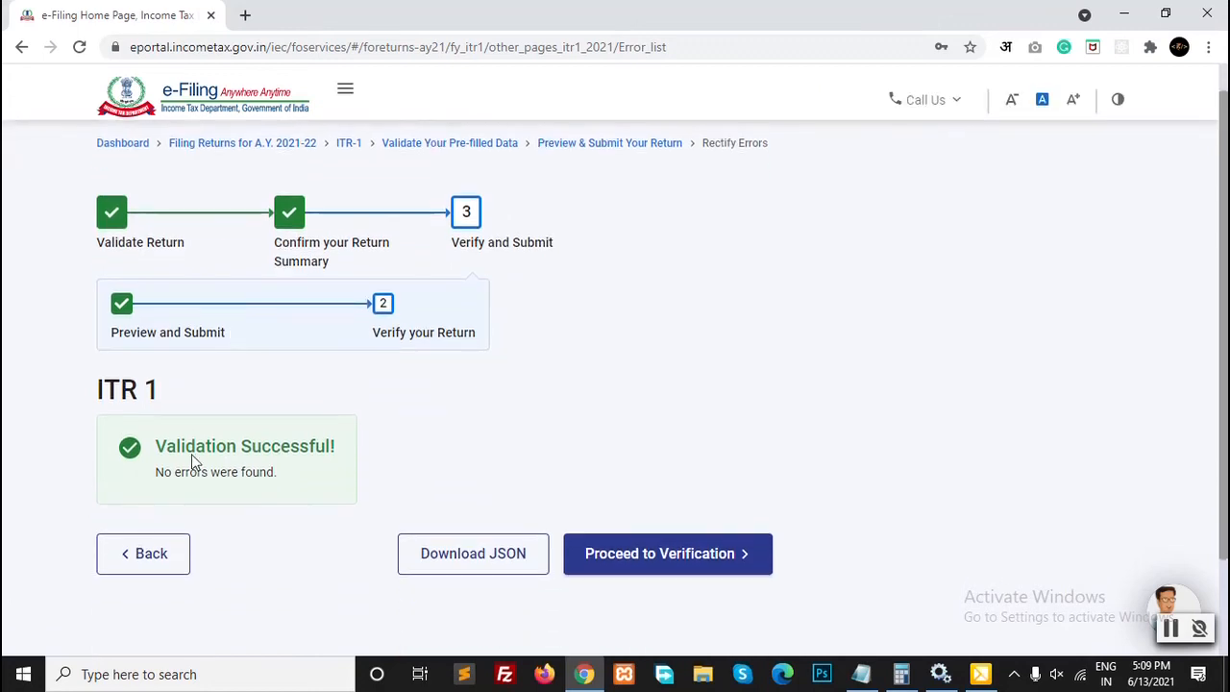
{"action": "left_click", "coordinate": [677, 555]}
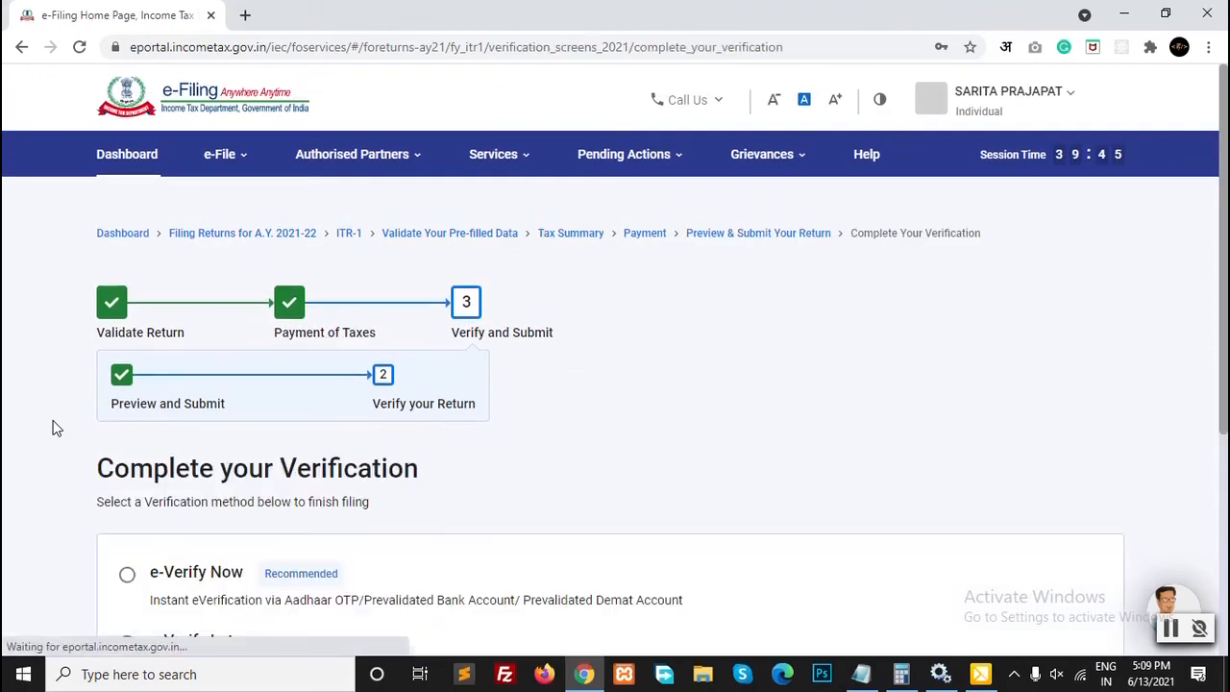
Step: Choose e-Verify Now to reach the Aadhaar OTP, DSC or EVC verification options
{"action": "scroll", "coordinate": [55, 428], "scroll_direction": "down", "scroll_amount": 1}
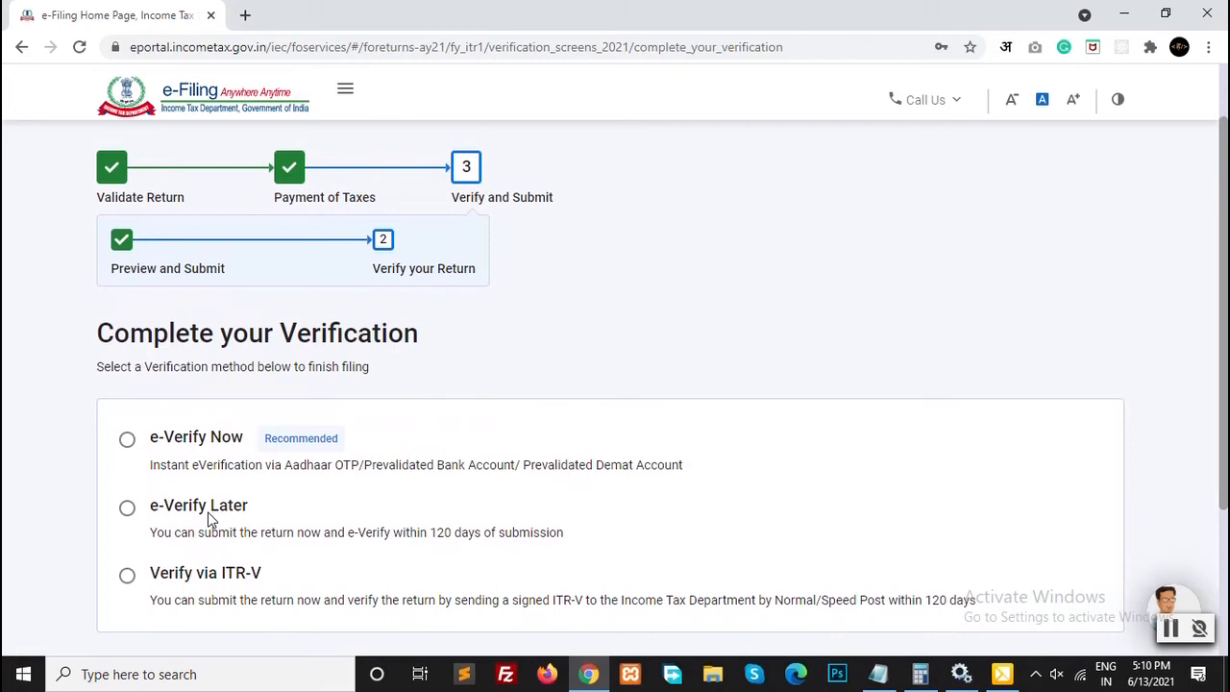
{"action": "scroll", "coordinate": [660, 500], "scroll_direction": "up", "scroll_amount": 2}
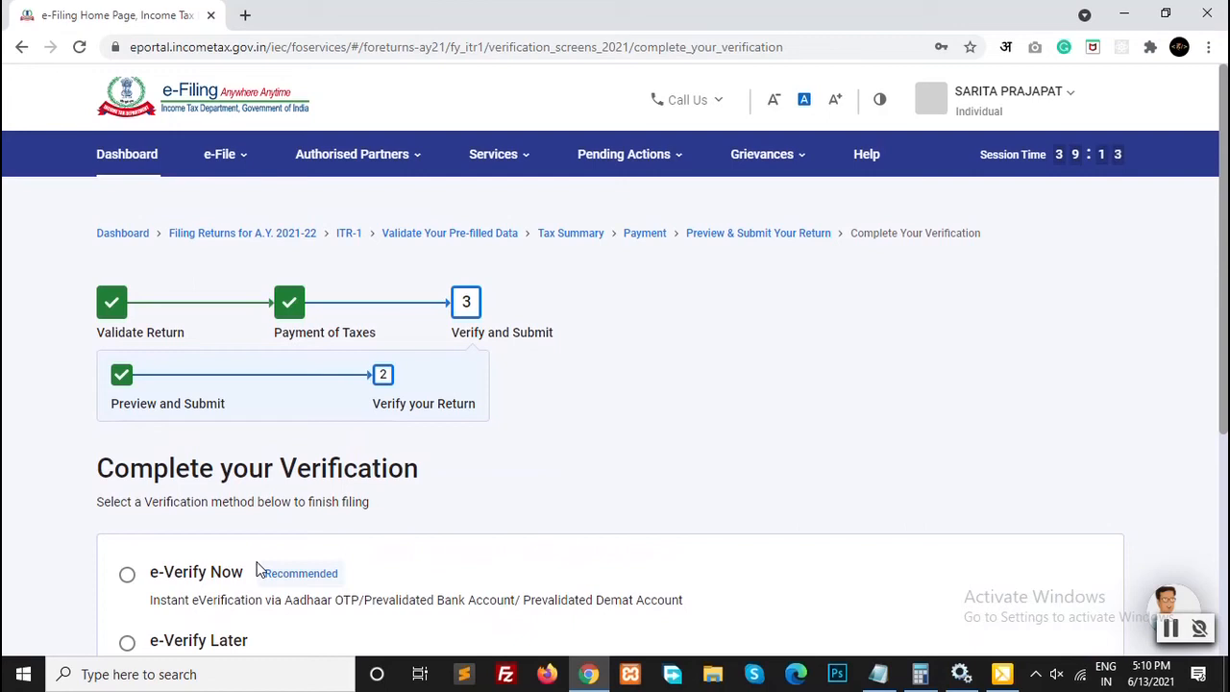
{"action": "scroll", "coordinate": [145, 510], "scroll_direction": "down", "scroll_amount": 2}
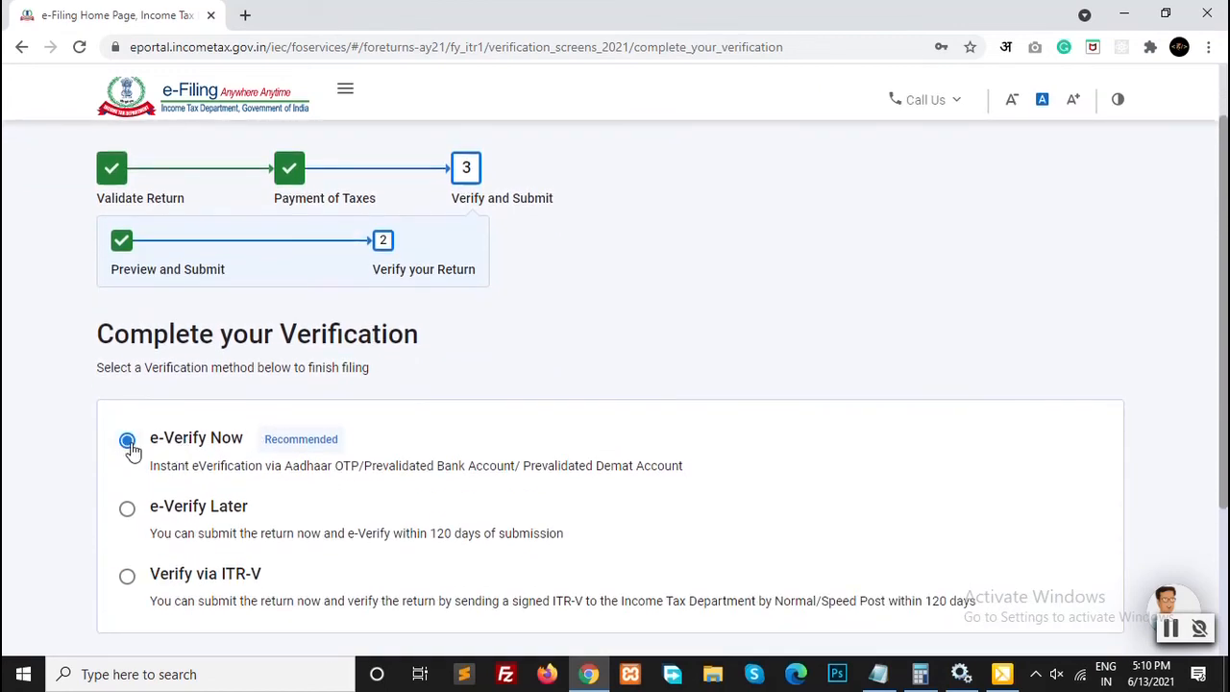
{"action": "scroll", "coordinate": [283, 436], "scroll_direction": "down", "scroll_amount": 2}
Step: Choose to e-verify the return now with an OTP on the Aadhaar-registered mobile
{"action": "left_click", "coordinate": [1080, 514]}
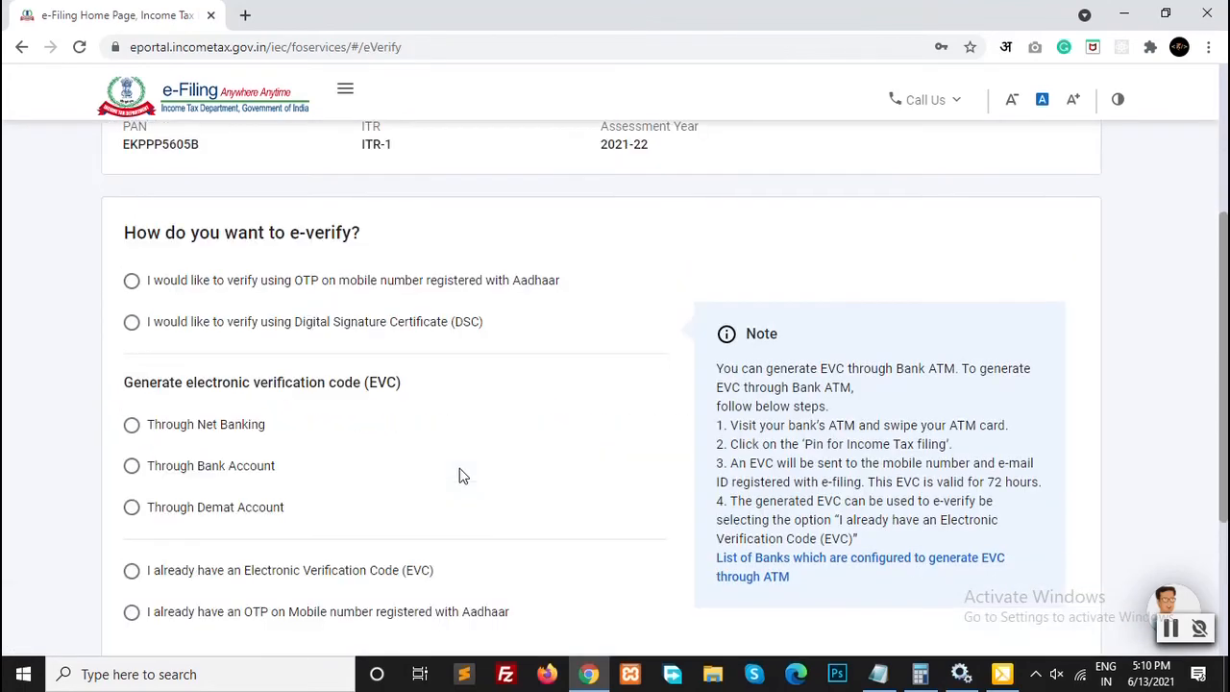
{"action": "scroll", "coordinate": [463, 476], "scroll_direction": "up", "scroll_amount": 3}
{"action": "scroll", "coordinate": [464, 476], "scroll_direction": "down", "scroll_amount": 5}
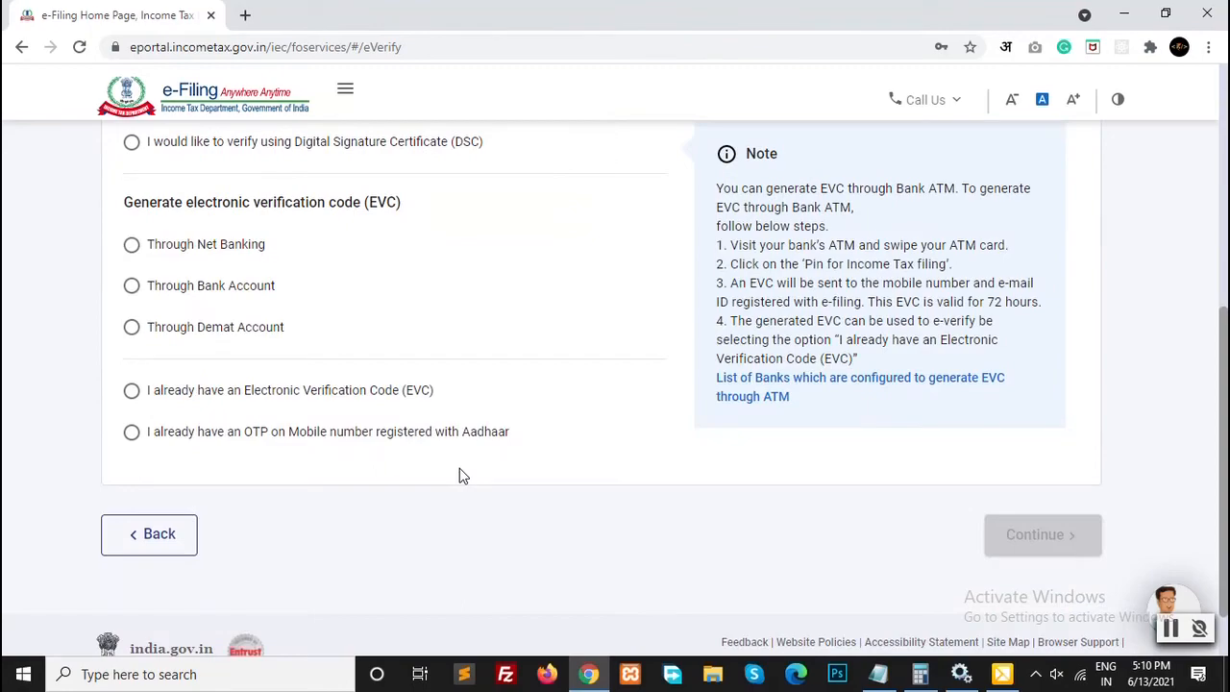
{"action": "scroll", "coordinate": [463, 474], "scroll_direction": "up", "scroll_amount": 2}
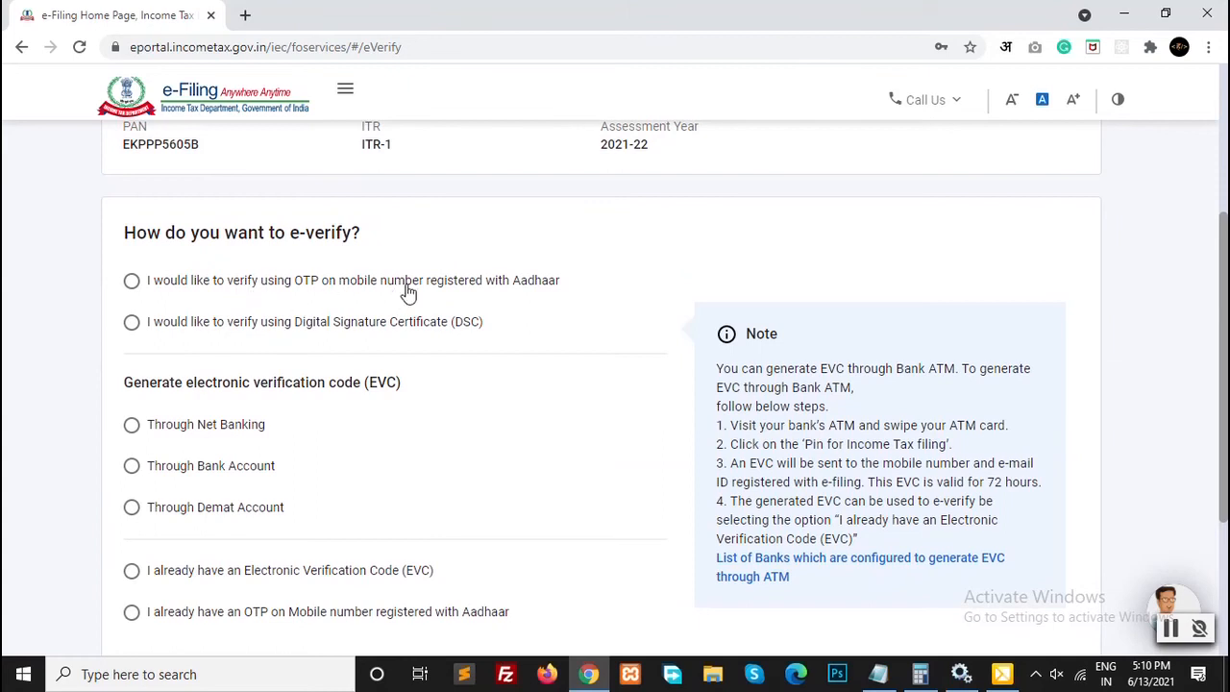
{"action": "left_click", "coordinate": [407, 292]}
{"action": "scroll", "coordinate": [131, 387], "scroll_direction": "down", "scroll_amount": 1}
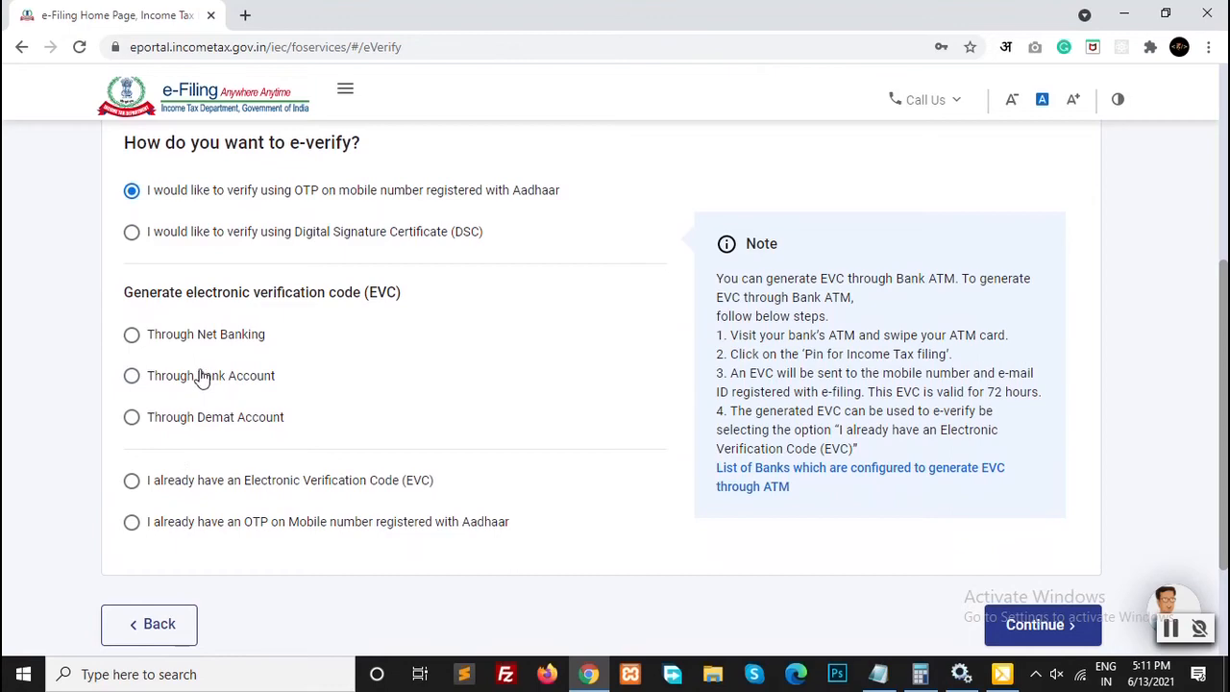
{"action": "scroll", "coordinate": [202, 378], "scroll_direction": "up", "scroll_amount": 3}
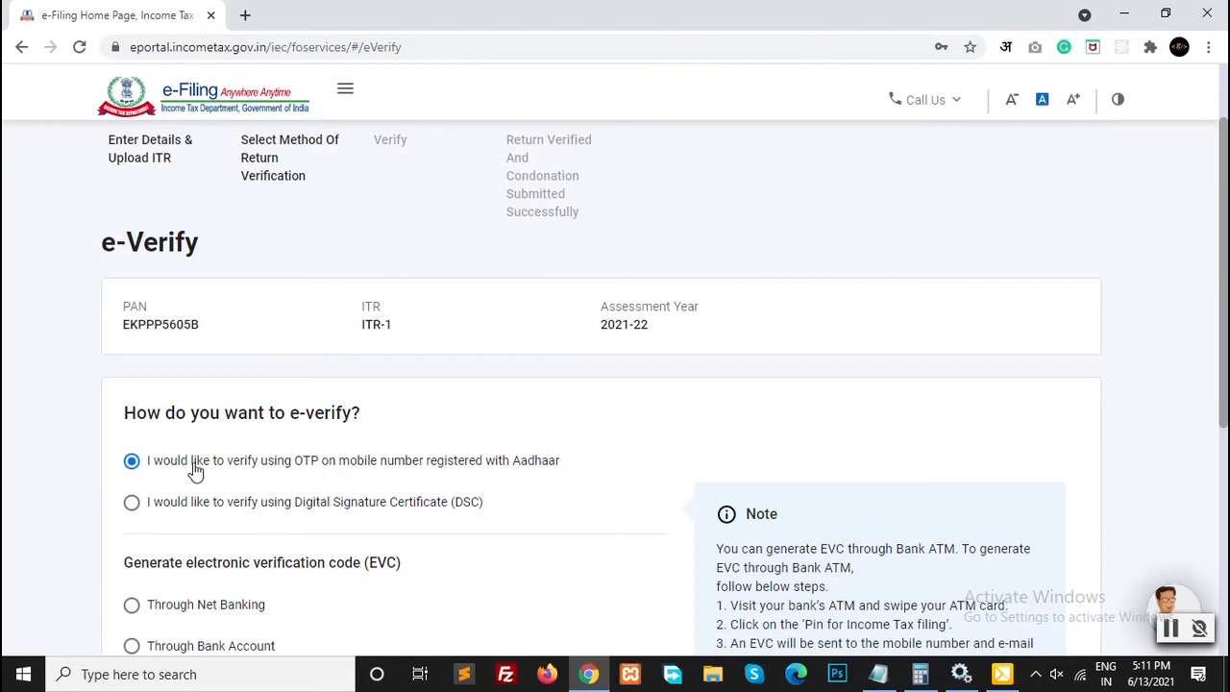
{"action": "scroll", "coordinate": [605, 466], "scroll_direction": "down", "scroll_amount": 3}
{"action": "scroll", "coordinate": [603, 466], "scroll_direction": "down", "scroll_amount": 1}
Step: Agree to Aadhaar validation, then enter and validate the received OTP
{"action": "left_click", "coordinate": [1032, 464]}
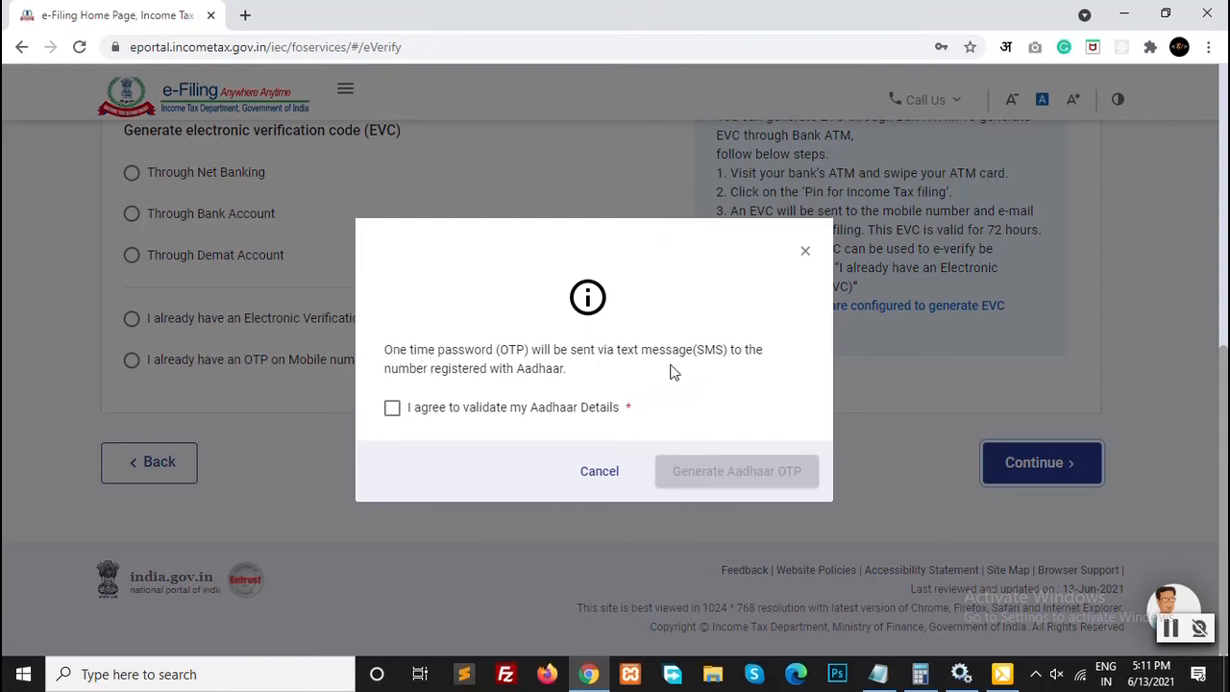
{"action": "left_click", "coordinate": [500, 411]}
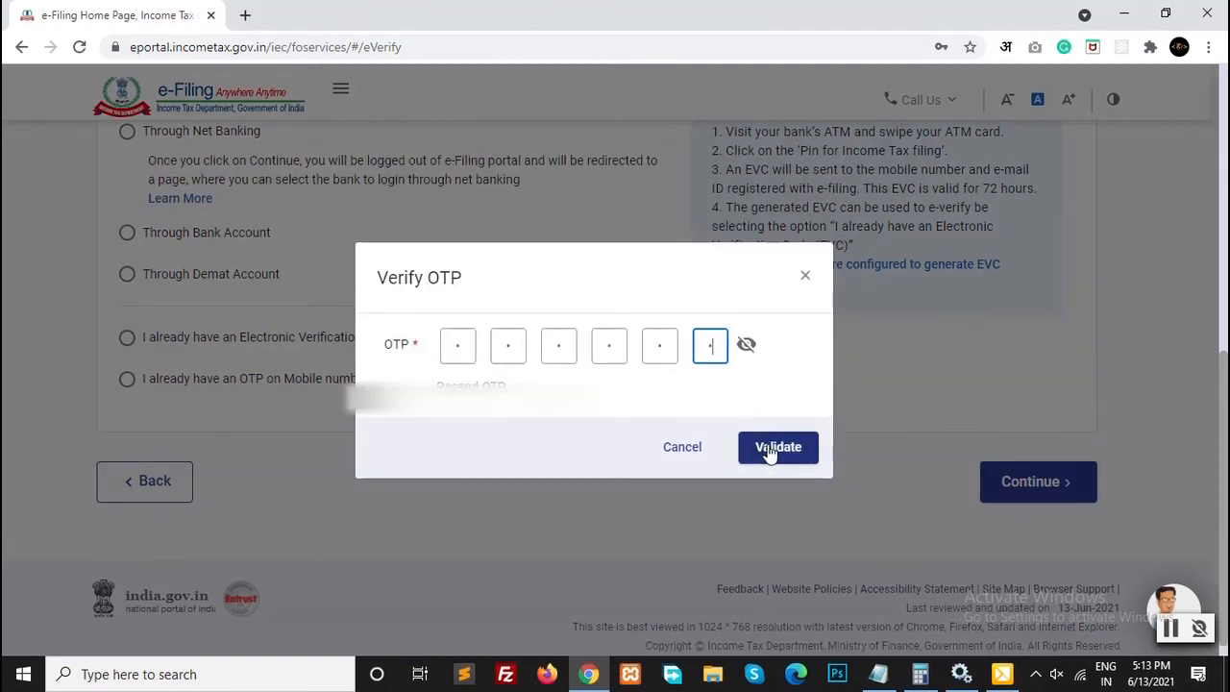
{"action": "left_click", "coordinate": [774, 456]}
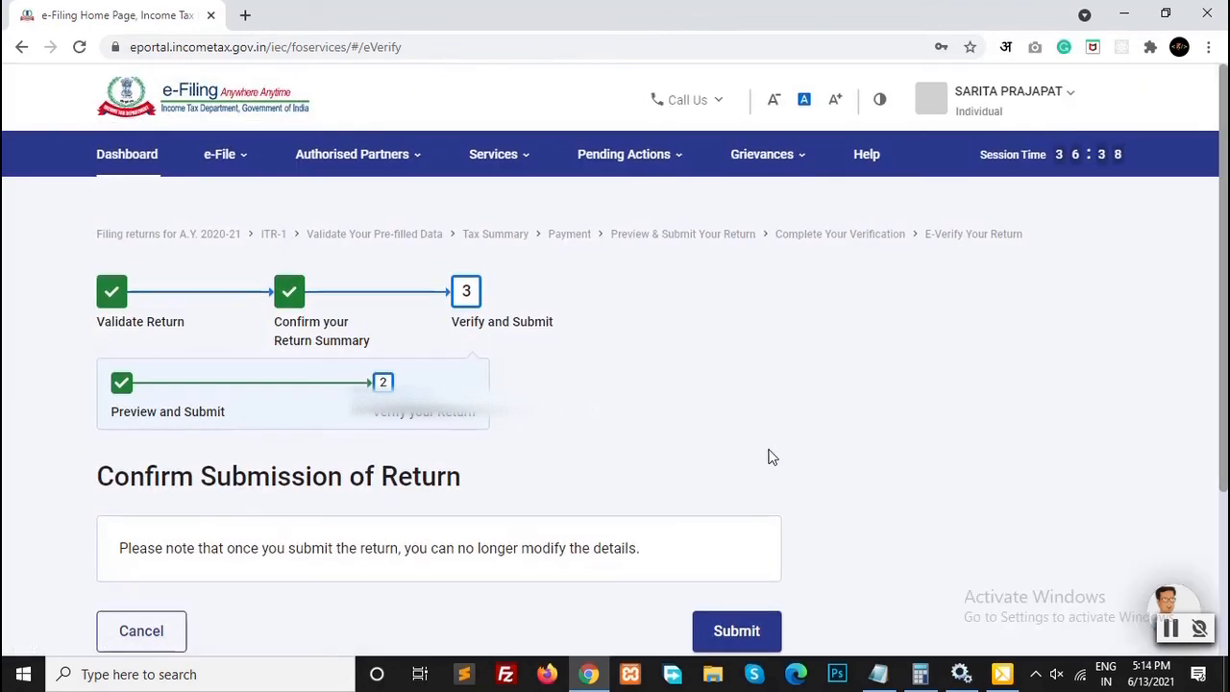
Step: Submit the verified AY 2021-22 ITR-1 from the Confirm Submission of Return page
{"action": "scroll", "coordinate": [516, 474], "scroll_direction": "down", "scroll_amount": 2}
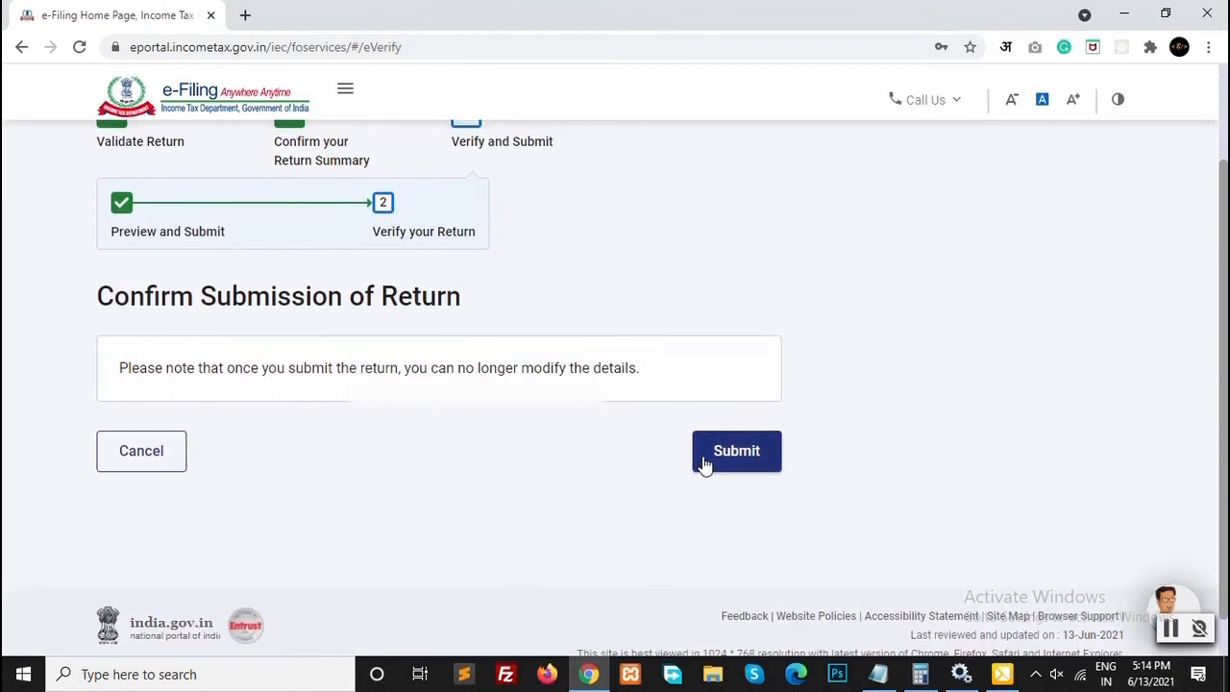
{"action": "left_click", "coordinate": [735, 450]}
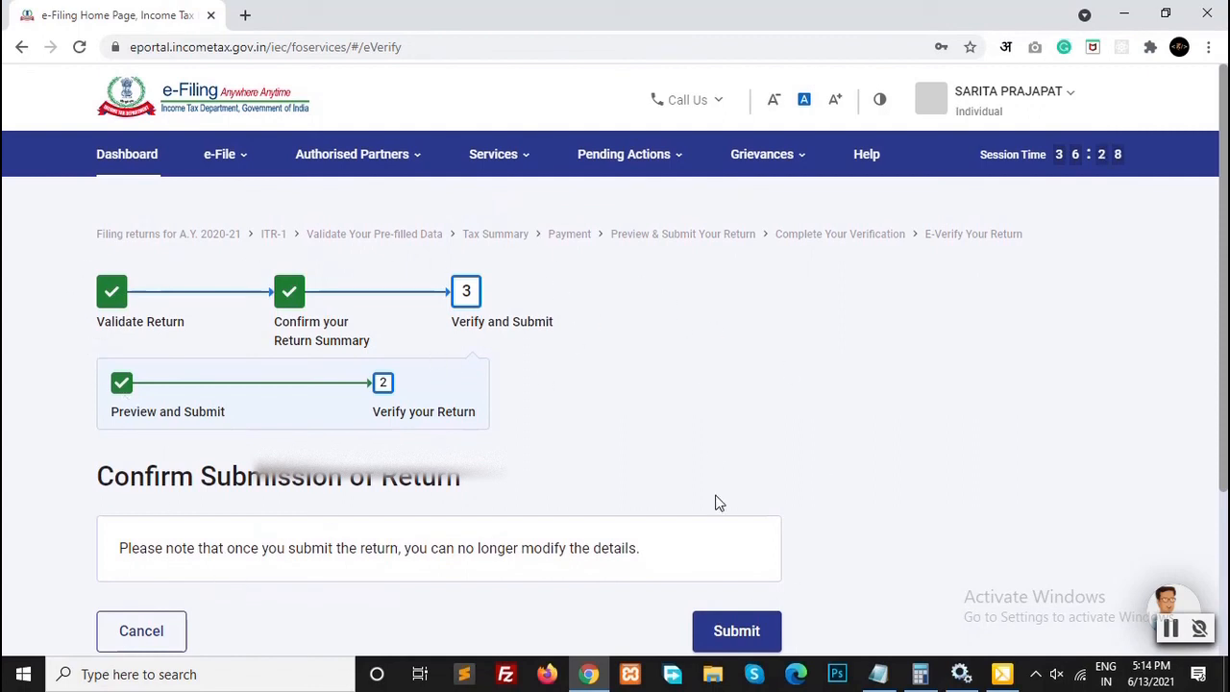
{"action": "scroll", "coordinate": [716, 499], "scroll_direction": "down", "scroll_amount": 1}
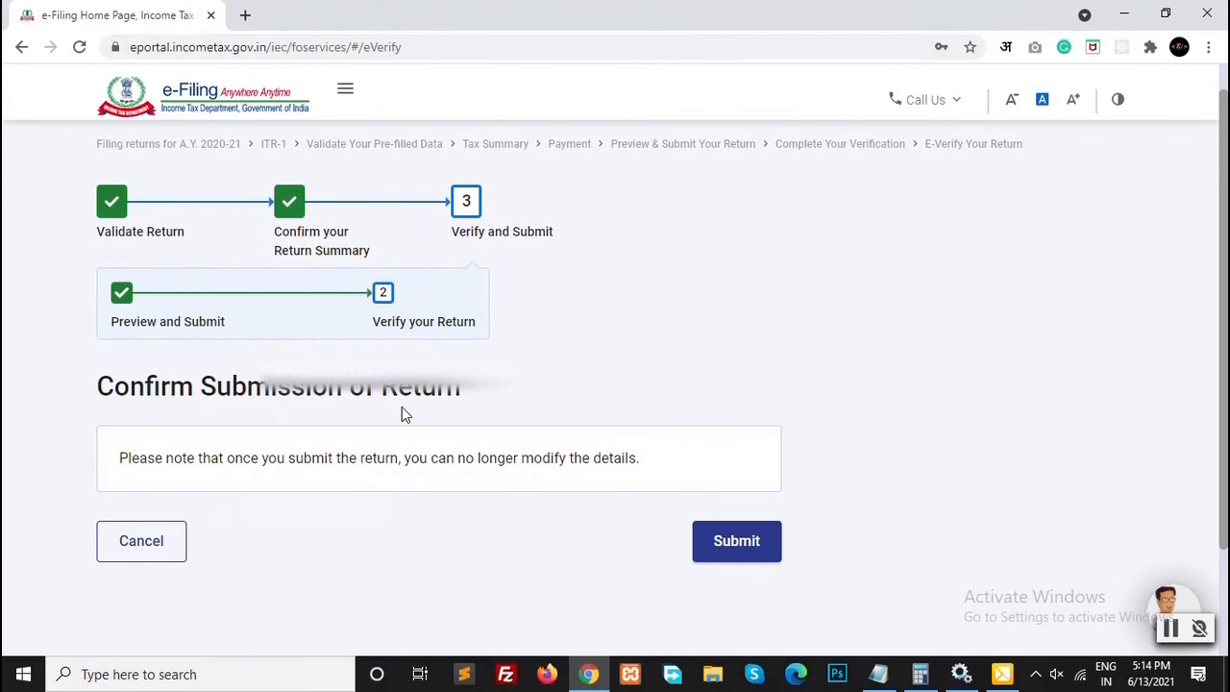
{"action": "left_click", "coordinate": [725, 557]}
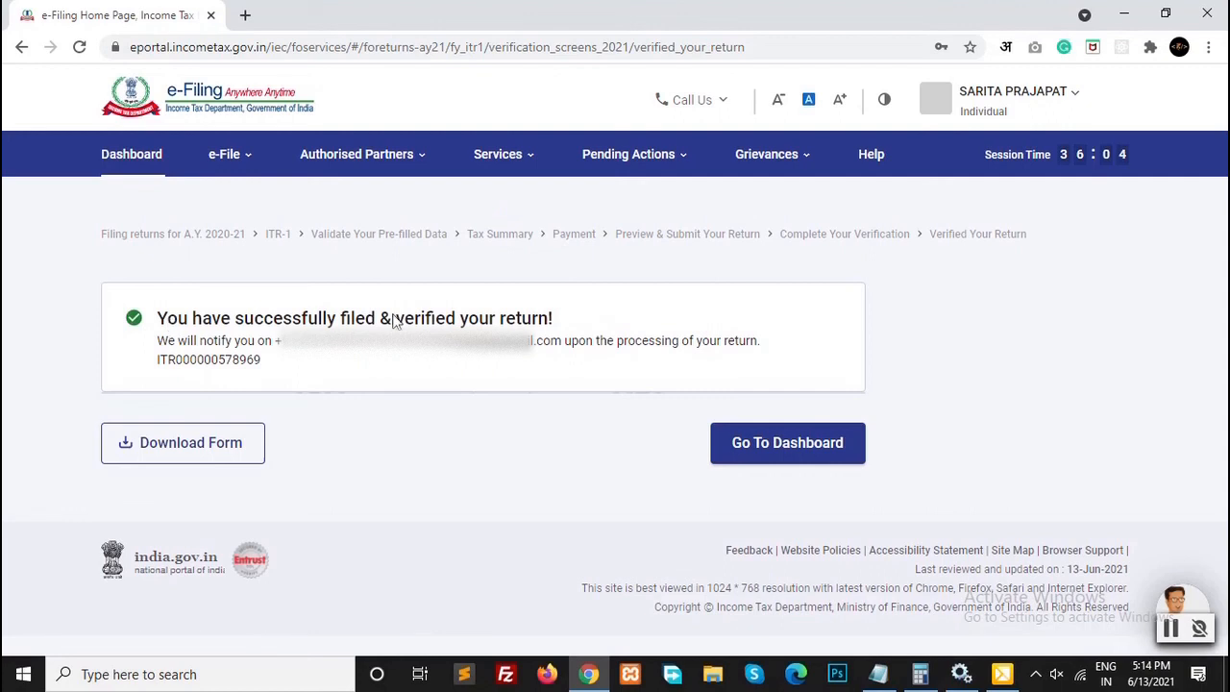
Step: Download the filed return's acknowledgement form, saving it to the Desktop as Acknowledgement.pdf
{"action": "left_click_drag", "start_coordinate": [165, 354], "coordinate": [356, 343]}
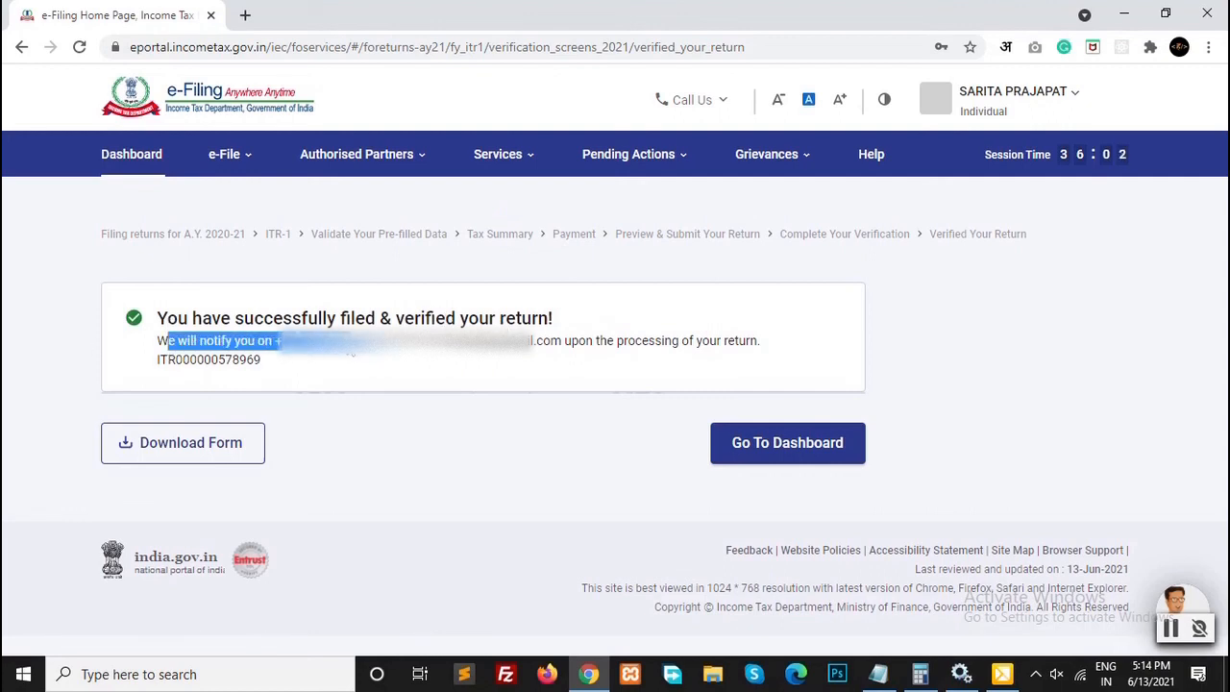
{"action": "left_click", "coordinate": [344, 361]}
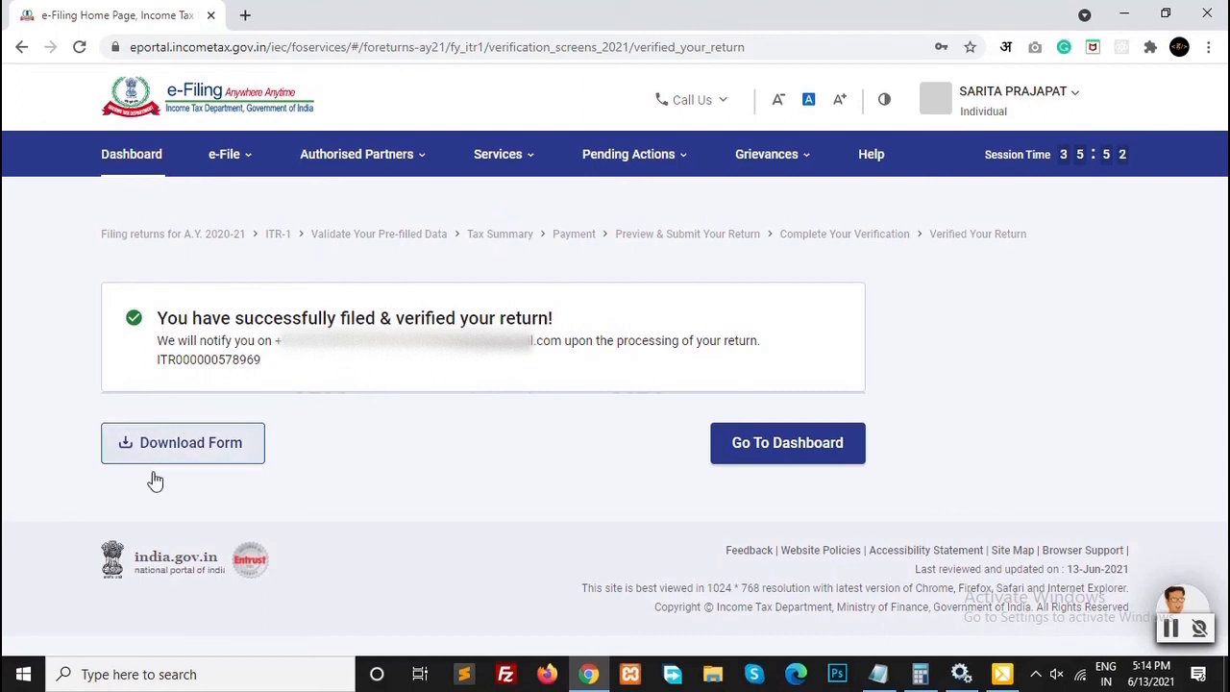
{"action": "left_click", "coordinate": [178, 457]}
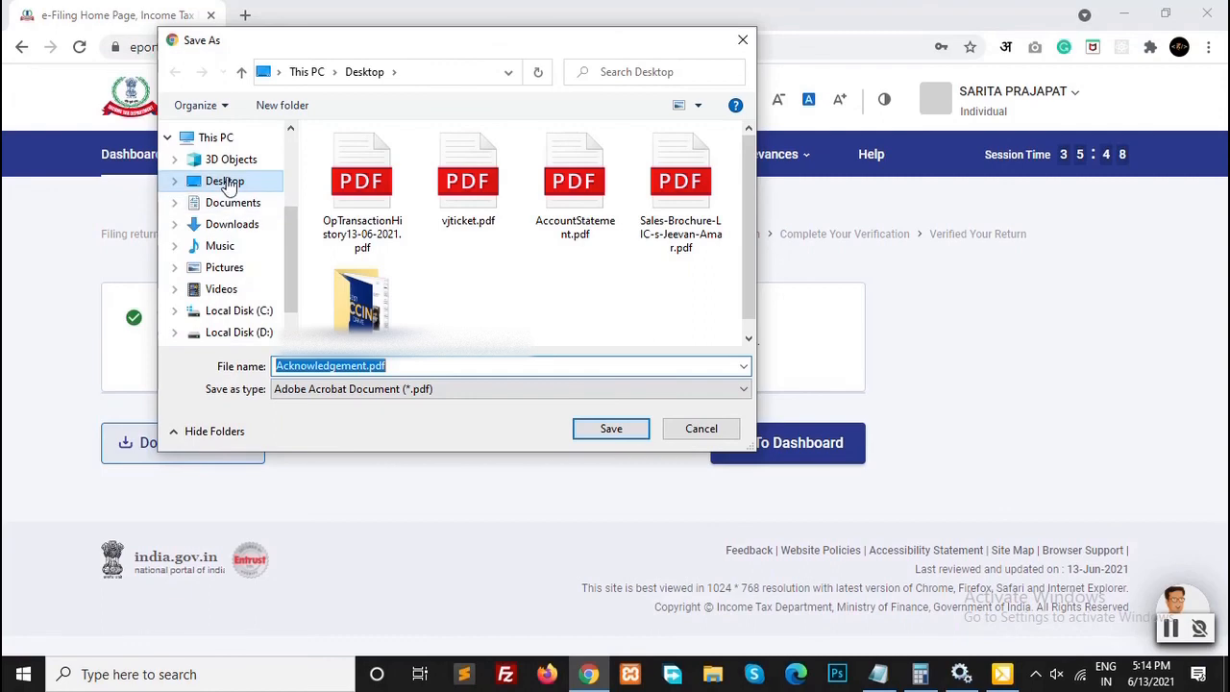
{"action": "left_click", "coordinate": [618, 429]}
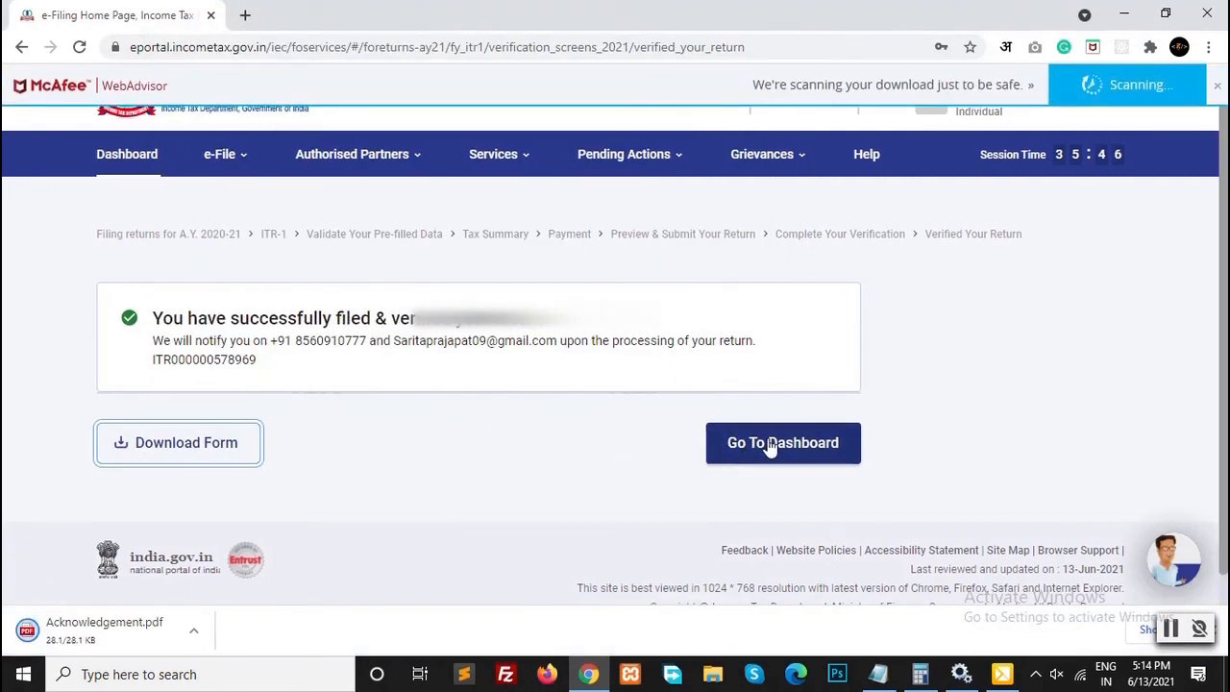
Step: From the dashboard, open e-File > Income Tax Returns > View Filed Returns and browse the A.Y. 2020-21 and 2019-20 filings
{"action": "left_click", "coordinate": [772, 444]}
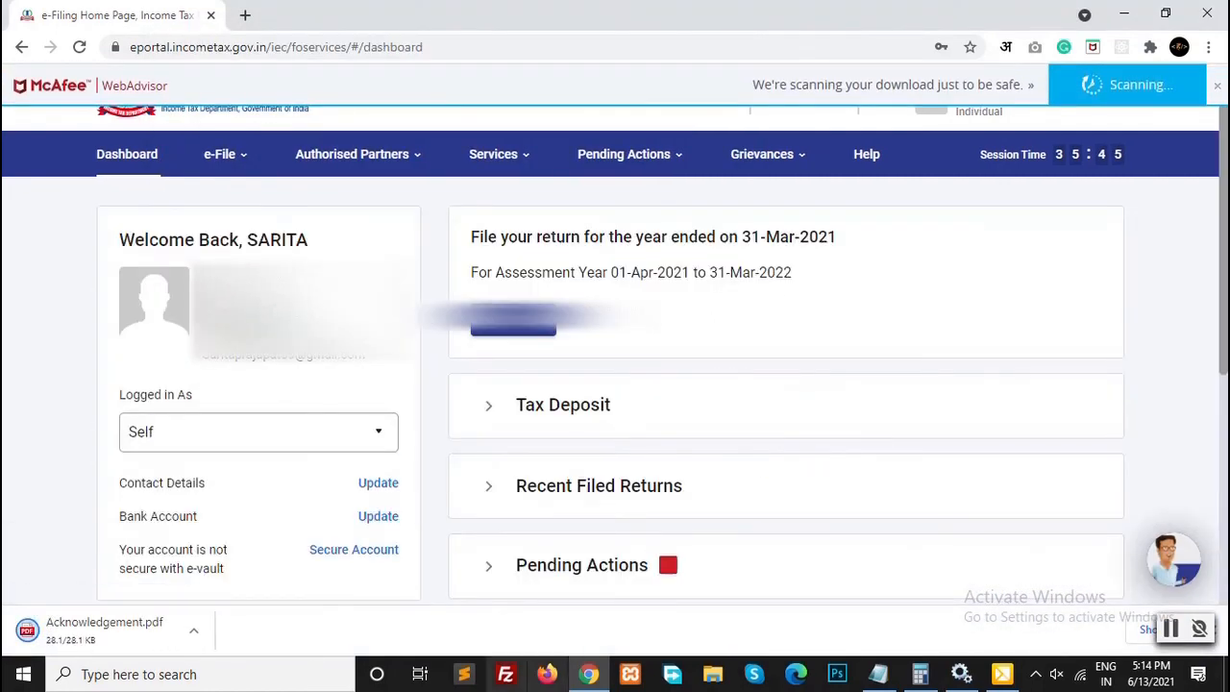
{"action": "mouse_move", "coordinate": [208, 175]}
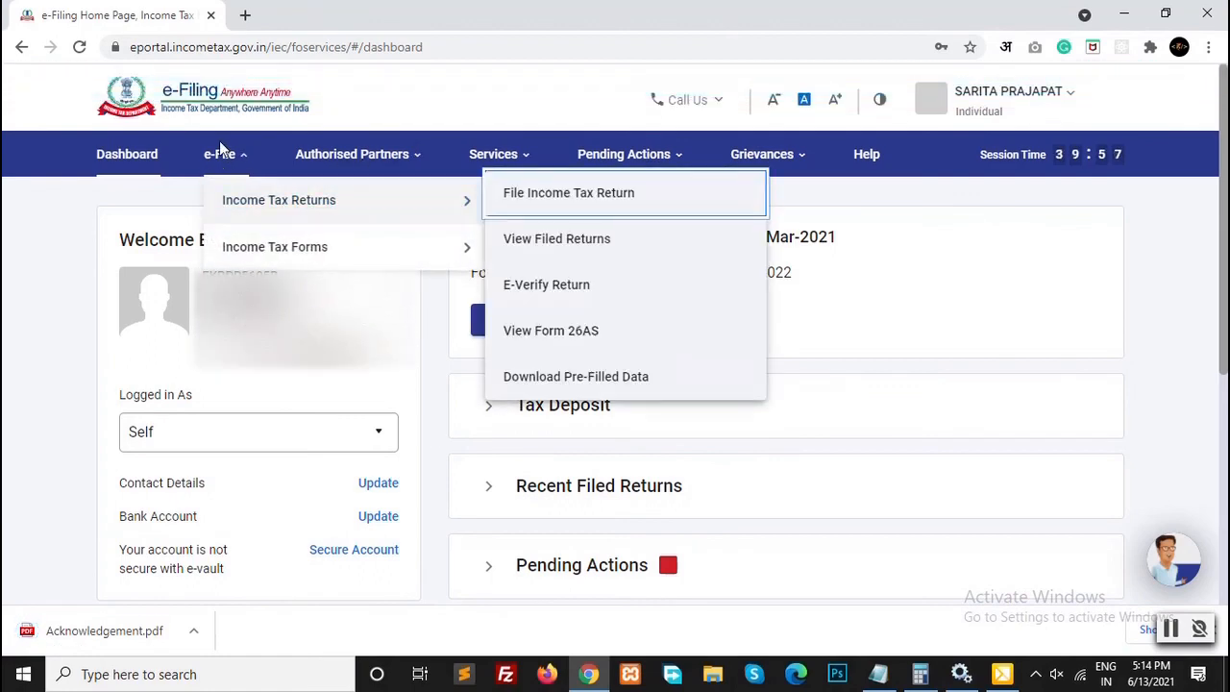
{"action": "left_click", "coordinate": [554, 256]}
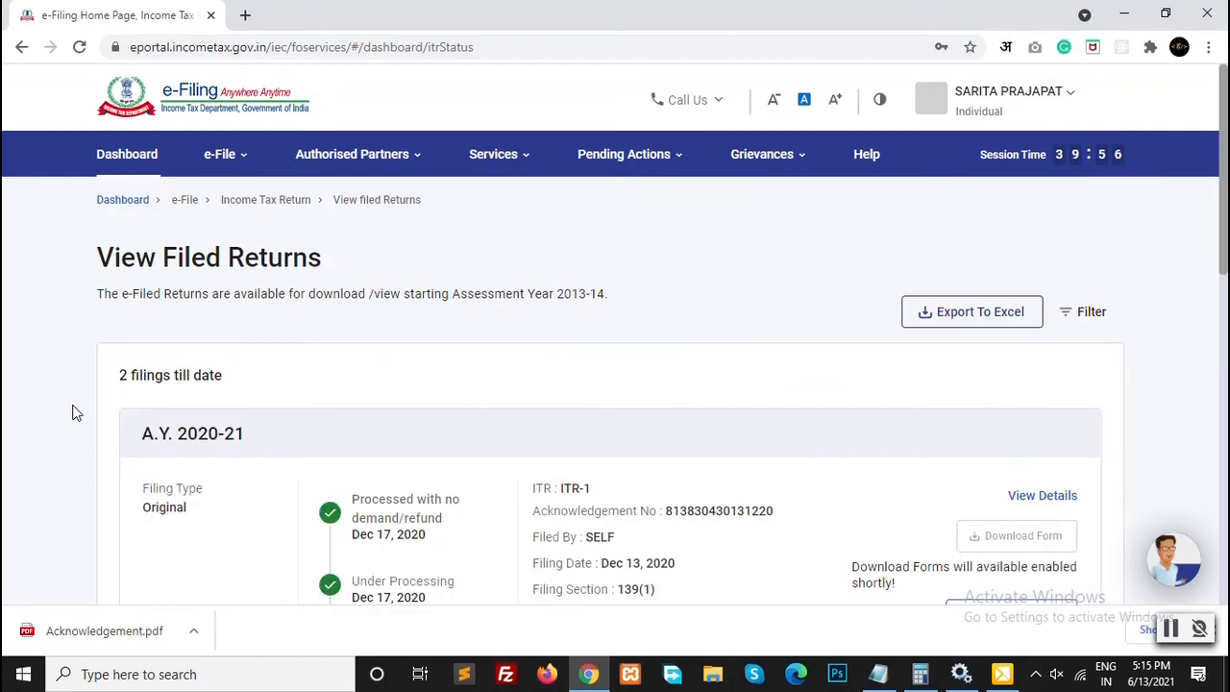
{"action": "scroll", "coordinate": [77, 413], "scroll_direction": "down", "scroll_amount": 3}
{"action": "scroll", "coordinate": [192, 420], "scroll_direction": "down", "scroll_amount": 2}
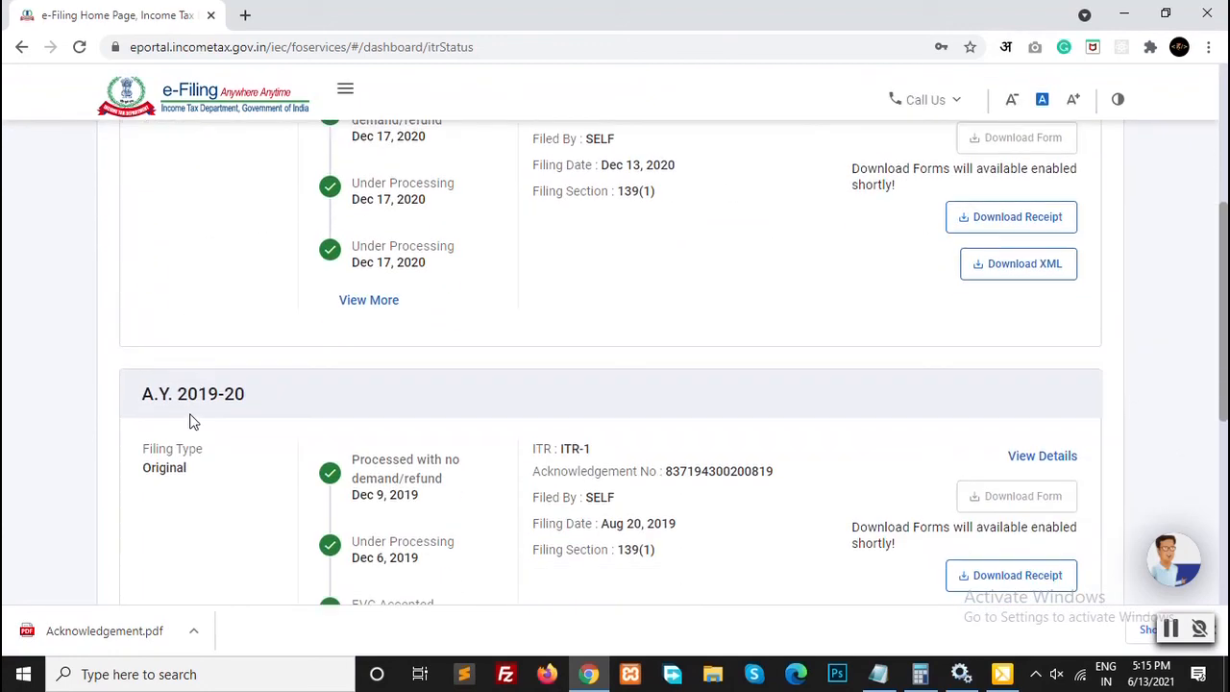
{"action": "scroll", "coordinate": [253, 343], "scroll_direction": "up", "scroll_amount": 4}
{"action": "scroll", "coordinate": [279, 375], "scroll_direction": "down", "scroll_amount": 2}
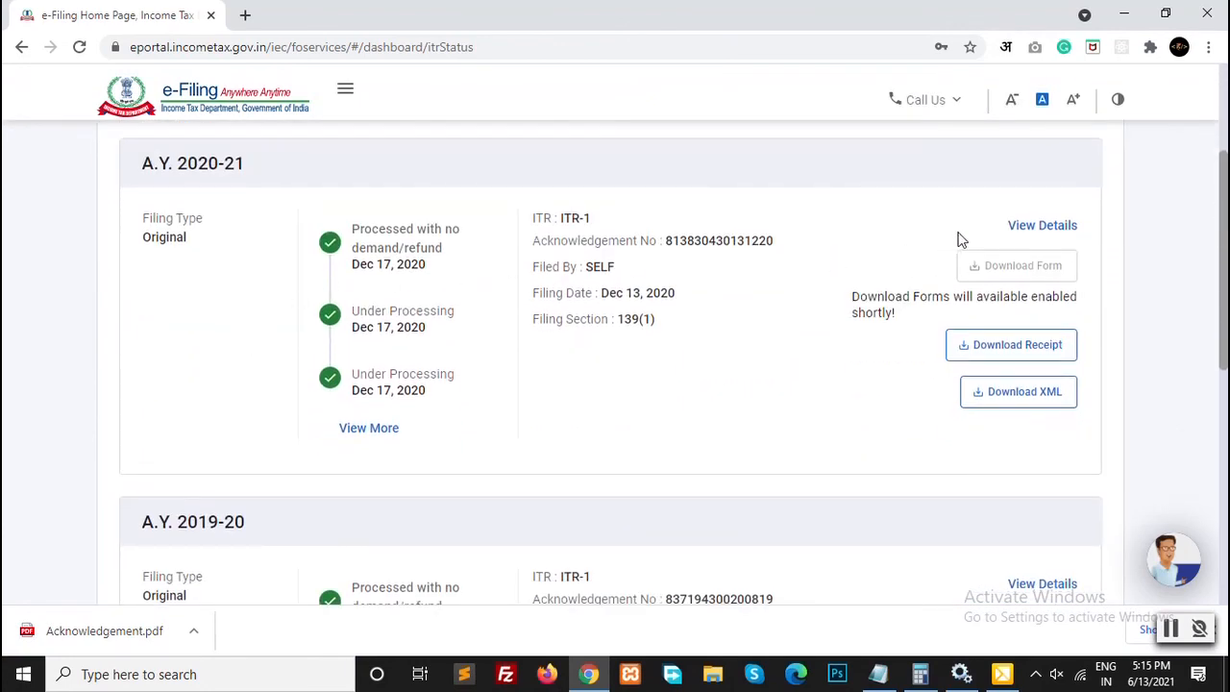